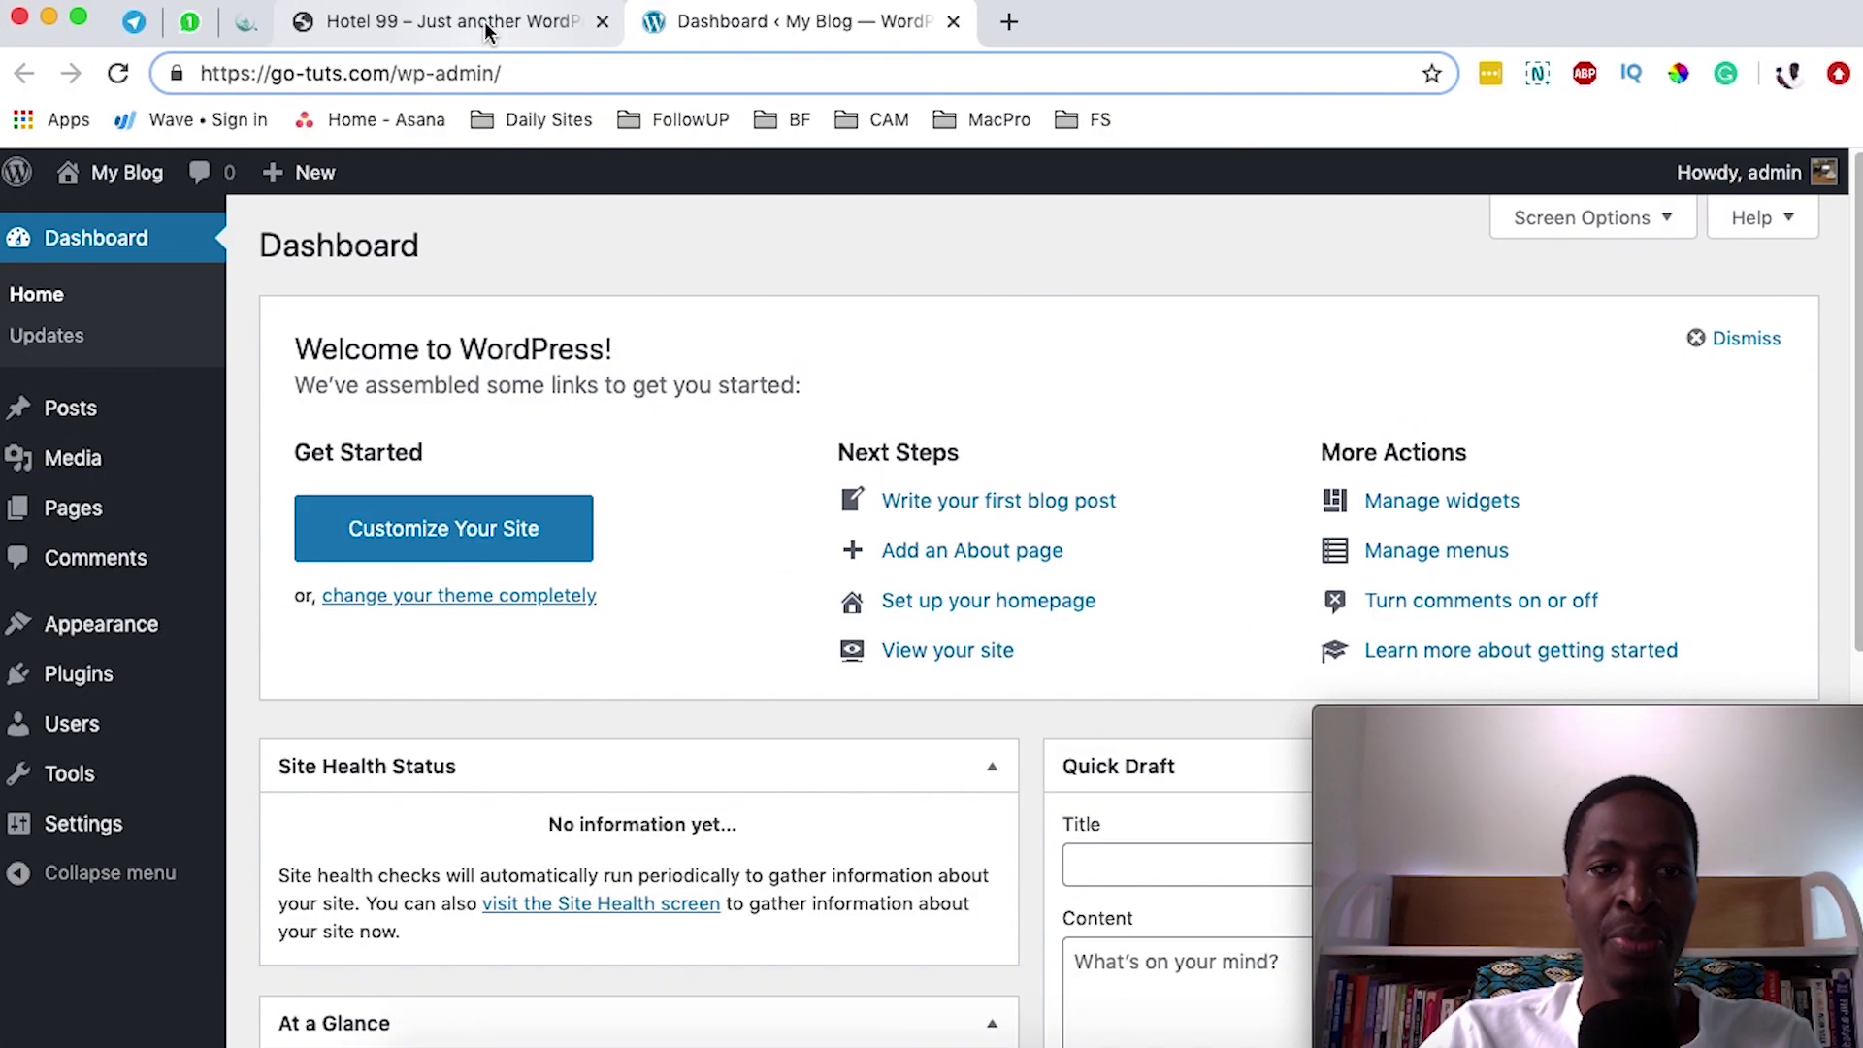
- Switch to the Hotel 99 browser tab showing the local site's home page
click(488, 25)
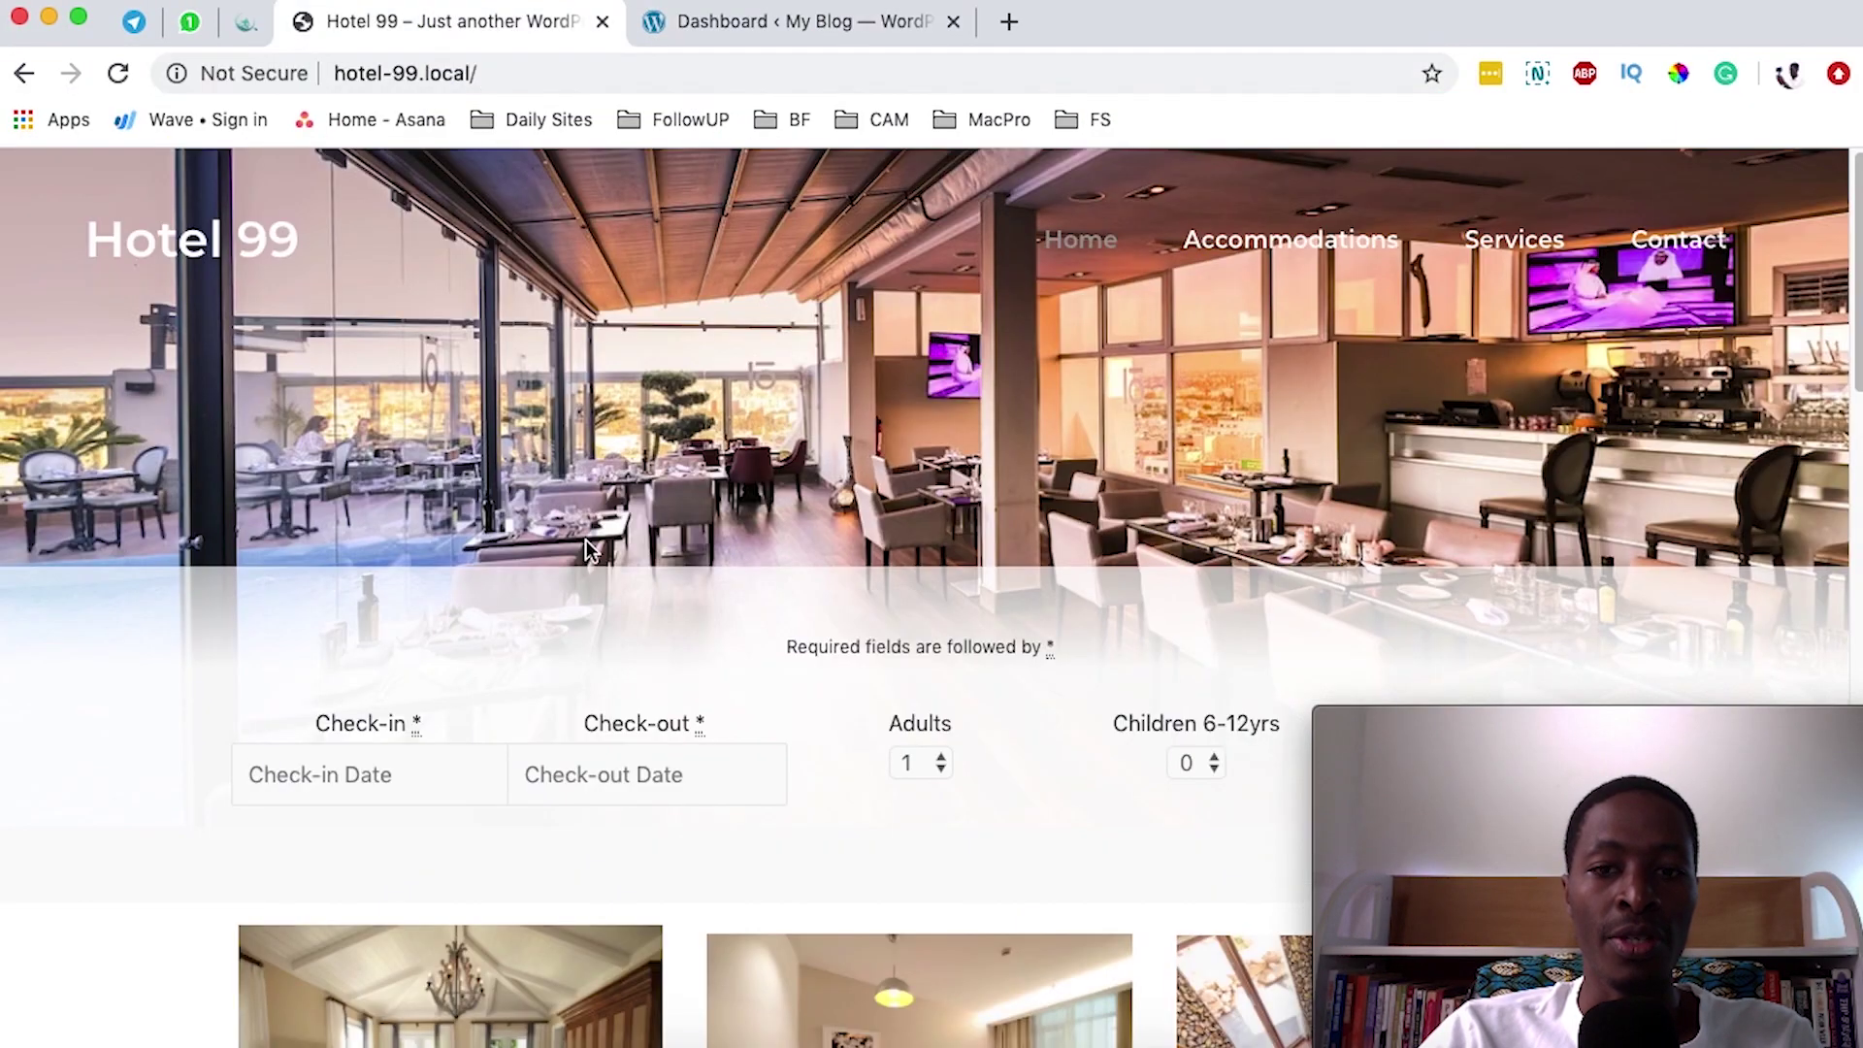
- Open the Hotel 99 admin login from the Local site manager
scroll(587, 540, down, 15)
scroll(597, 543, up, 10)
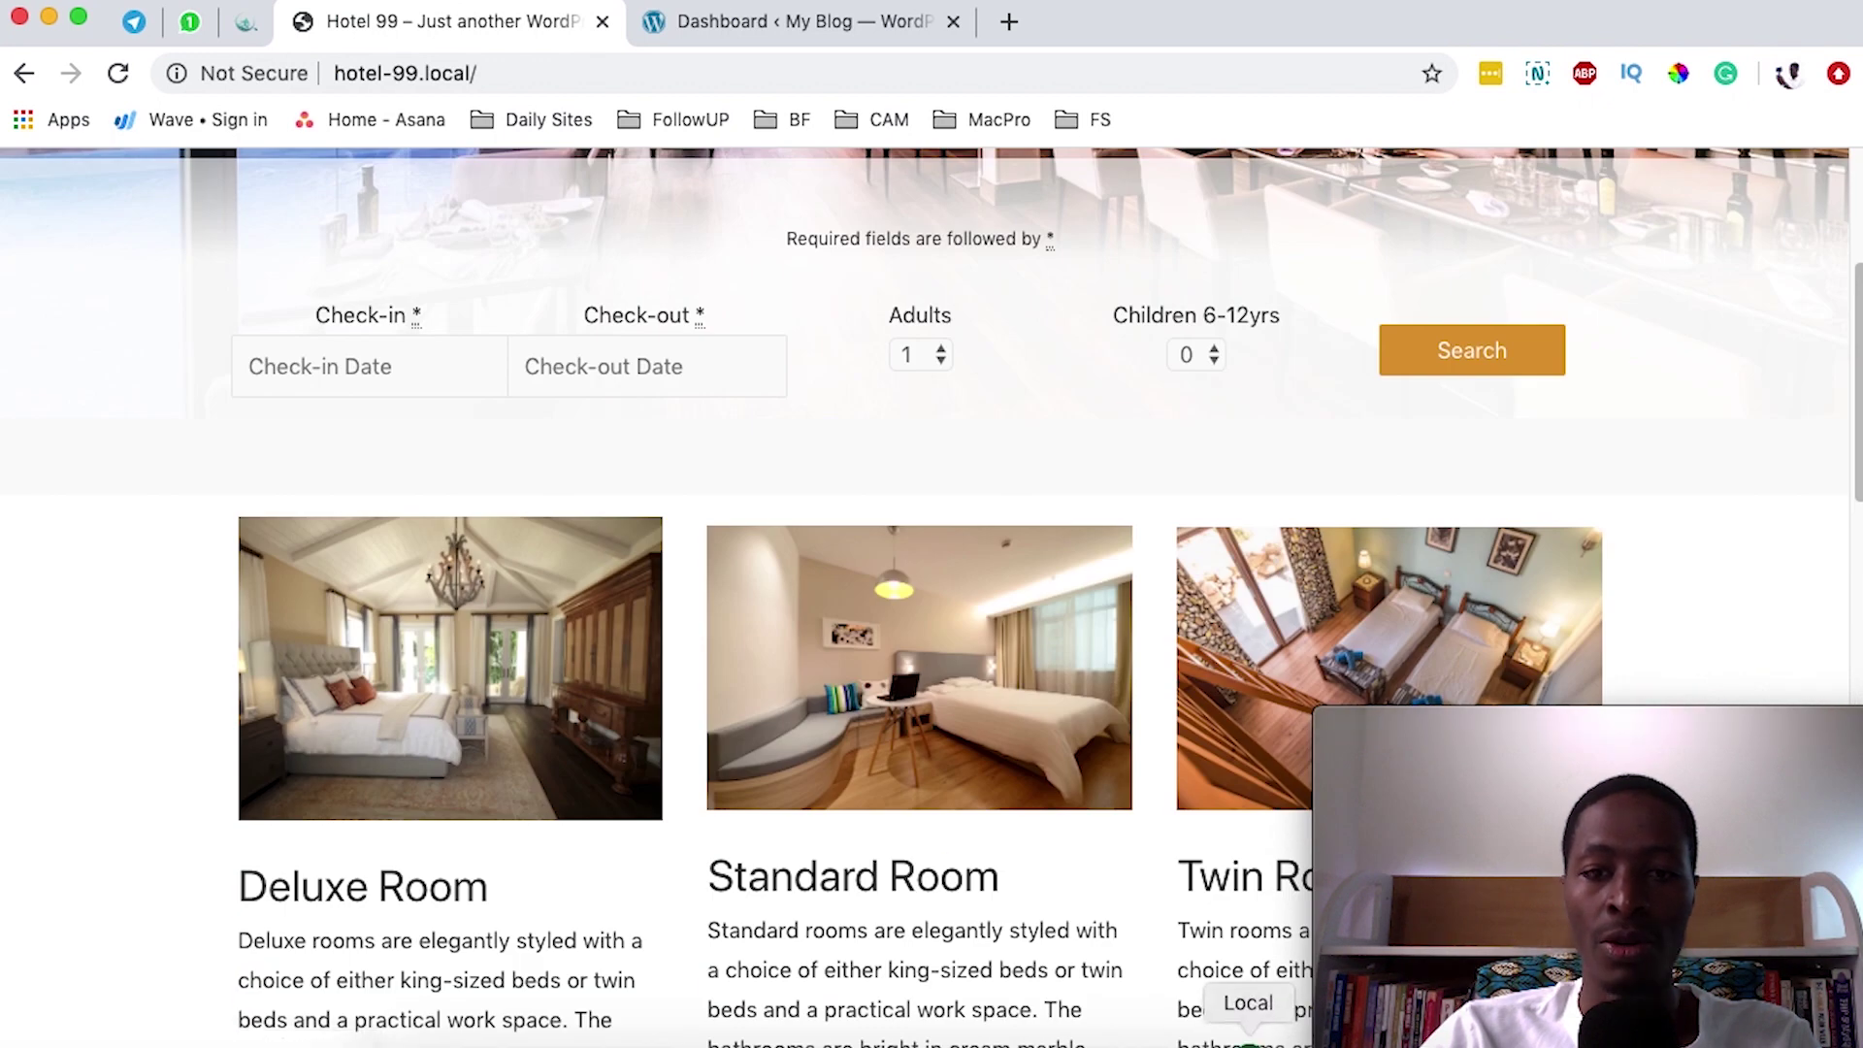
click(1249, 1036)
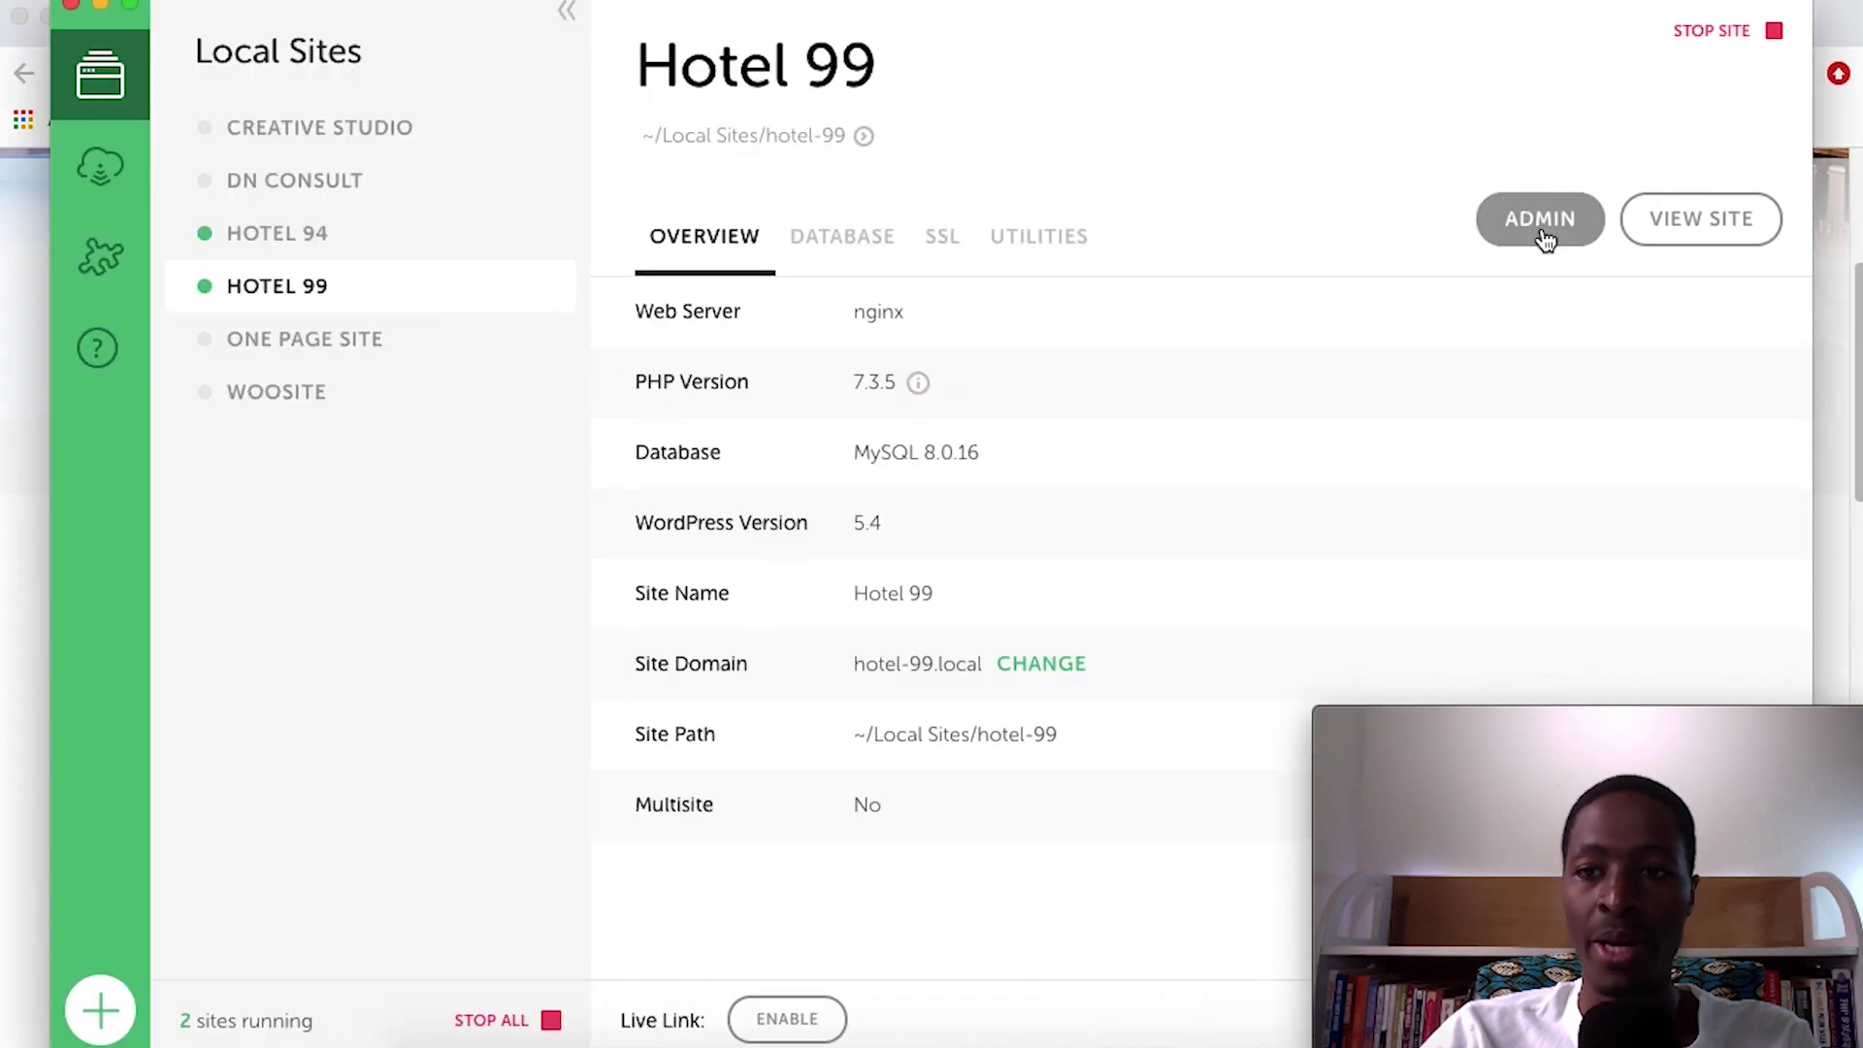
click(1543, 233)
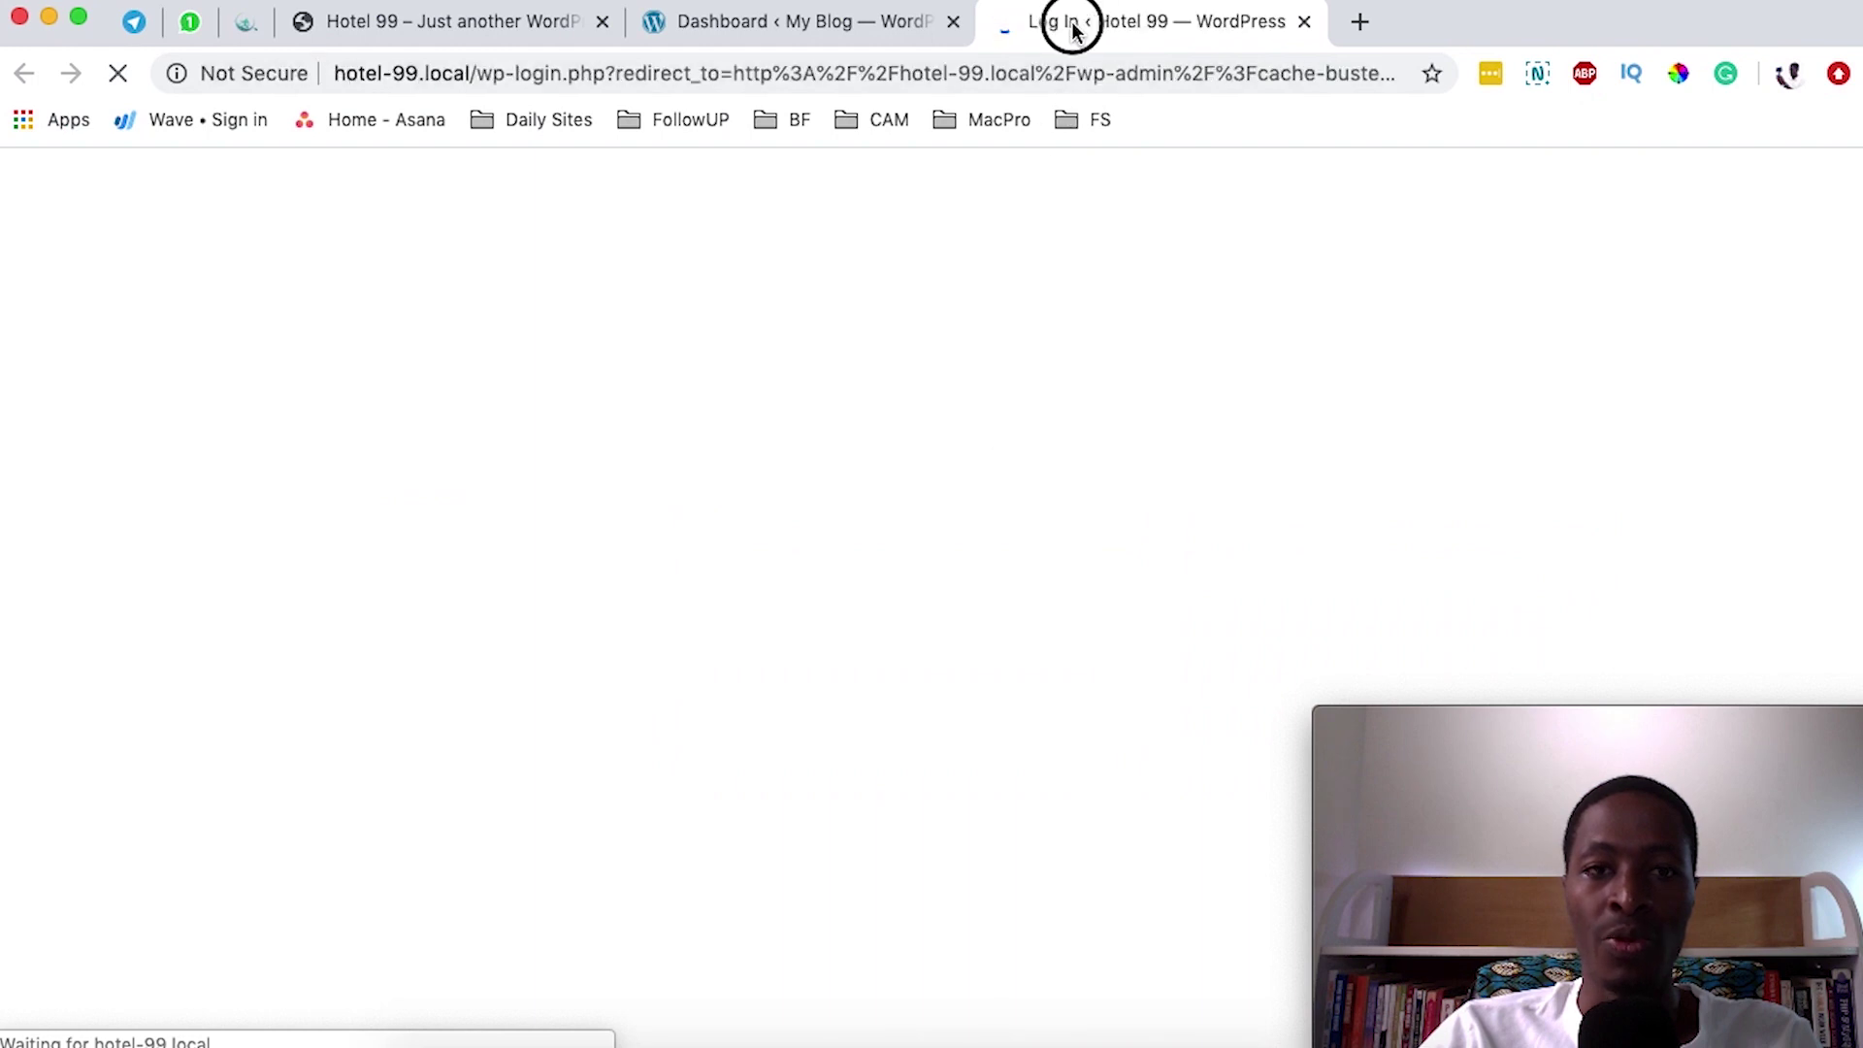
drag(1072, 20, 731, 21)
- Log in with the admin username and password and dismiss the password-manager save prompt
click(806, 575)
text(admin)
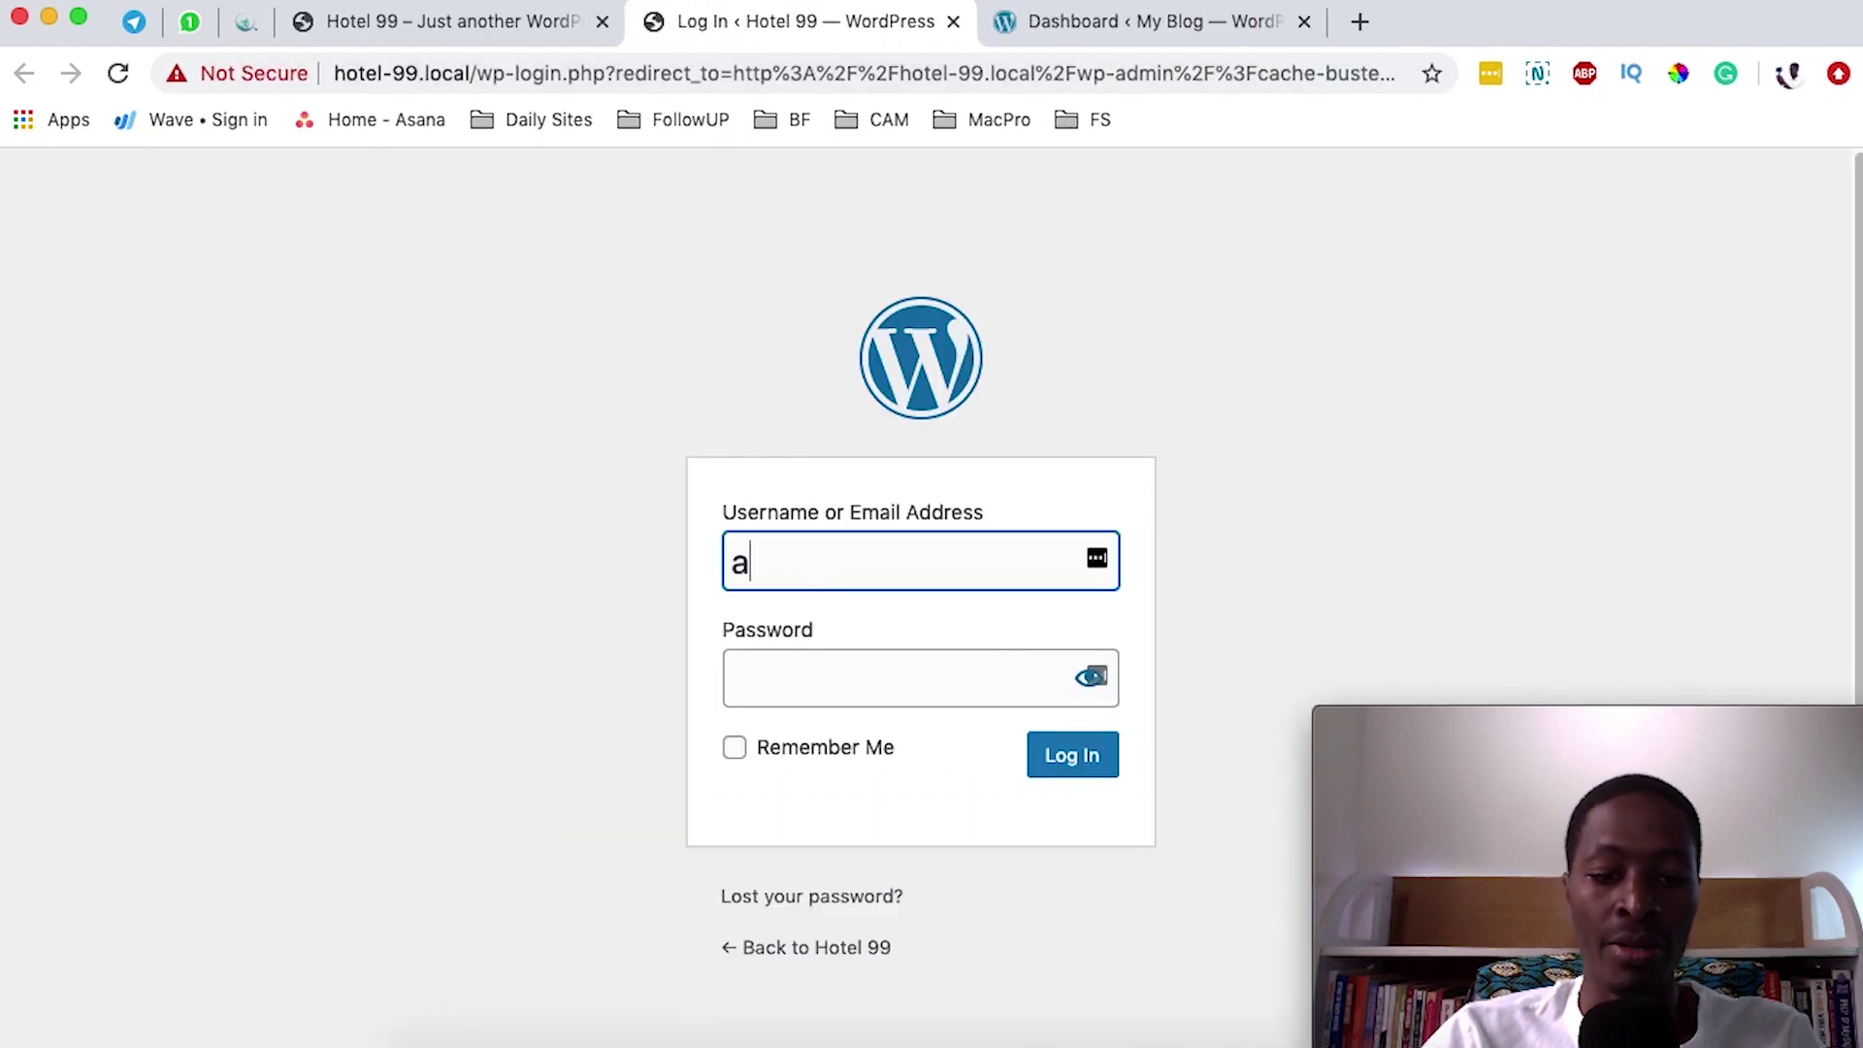
key(Tab)
text(admin)
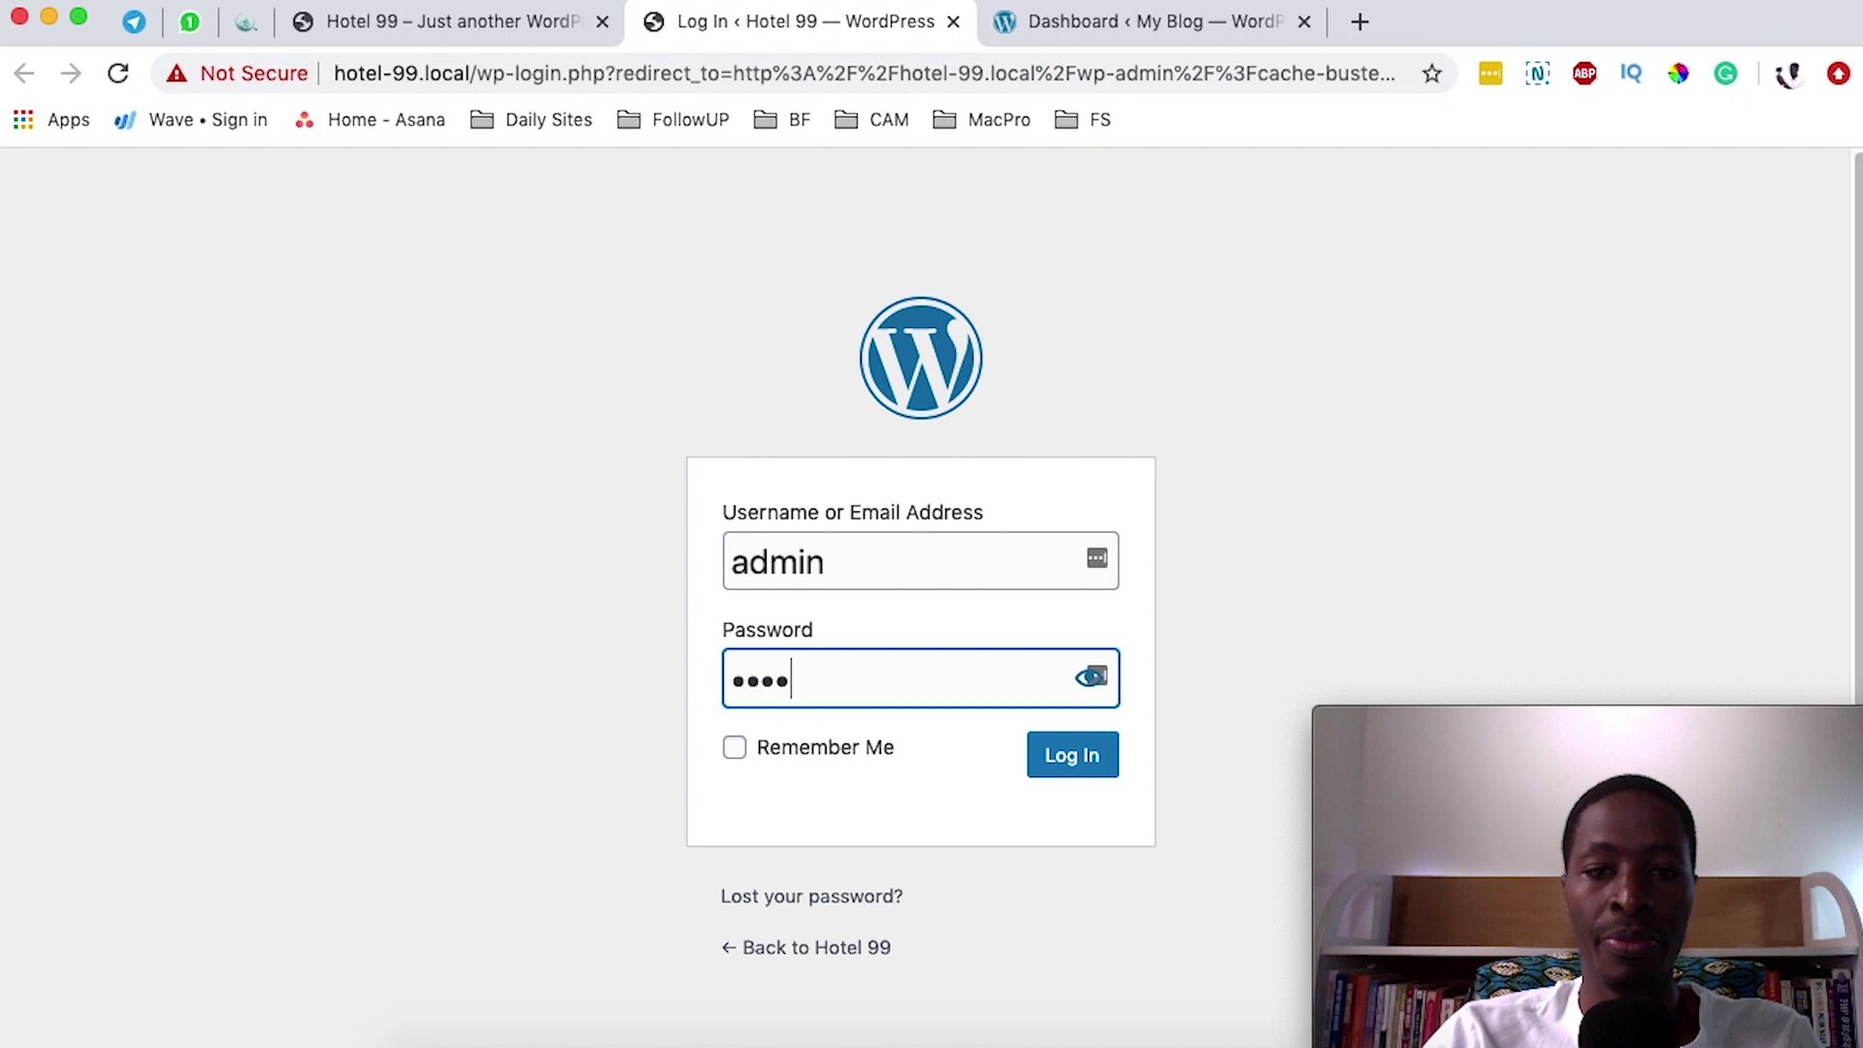
key(Return)
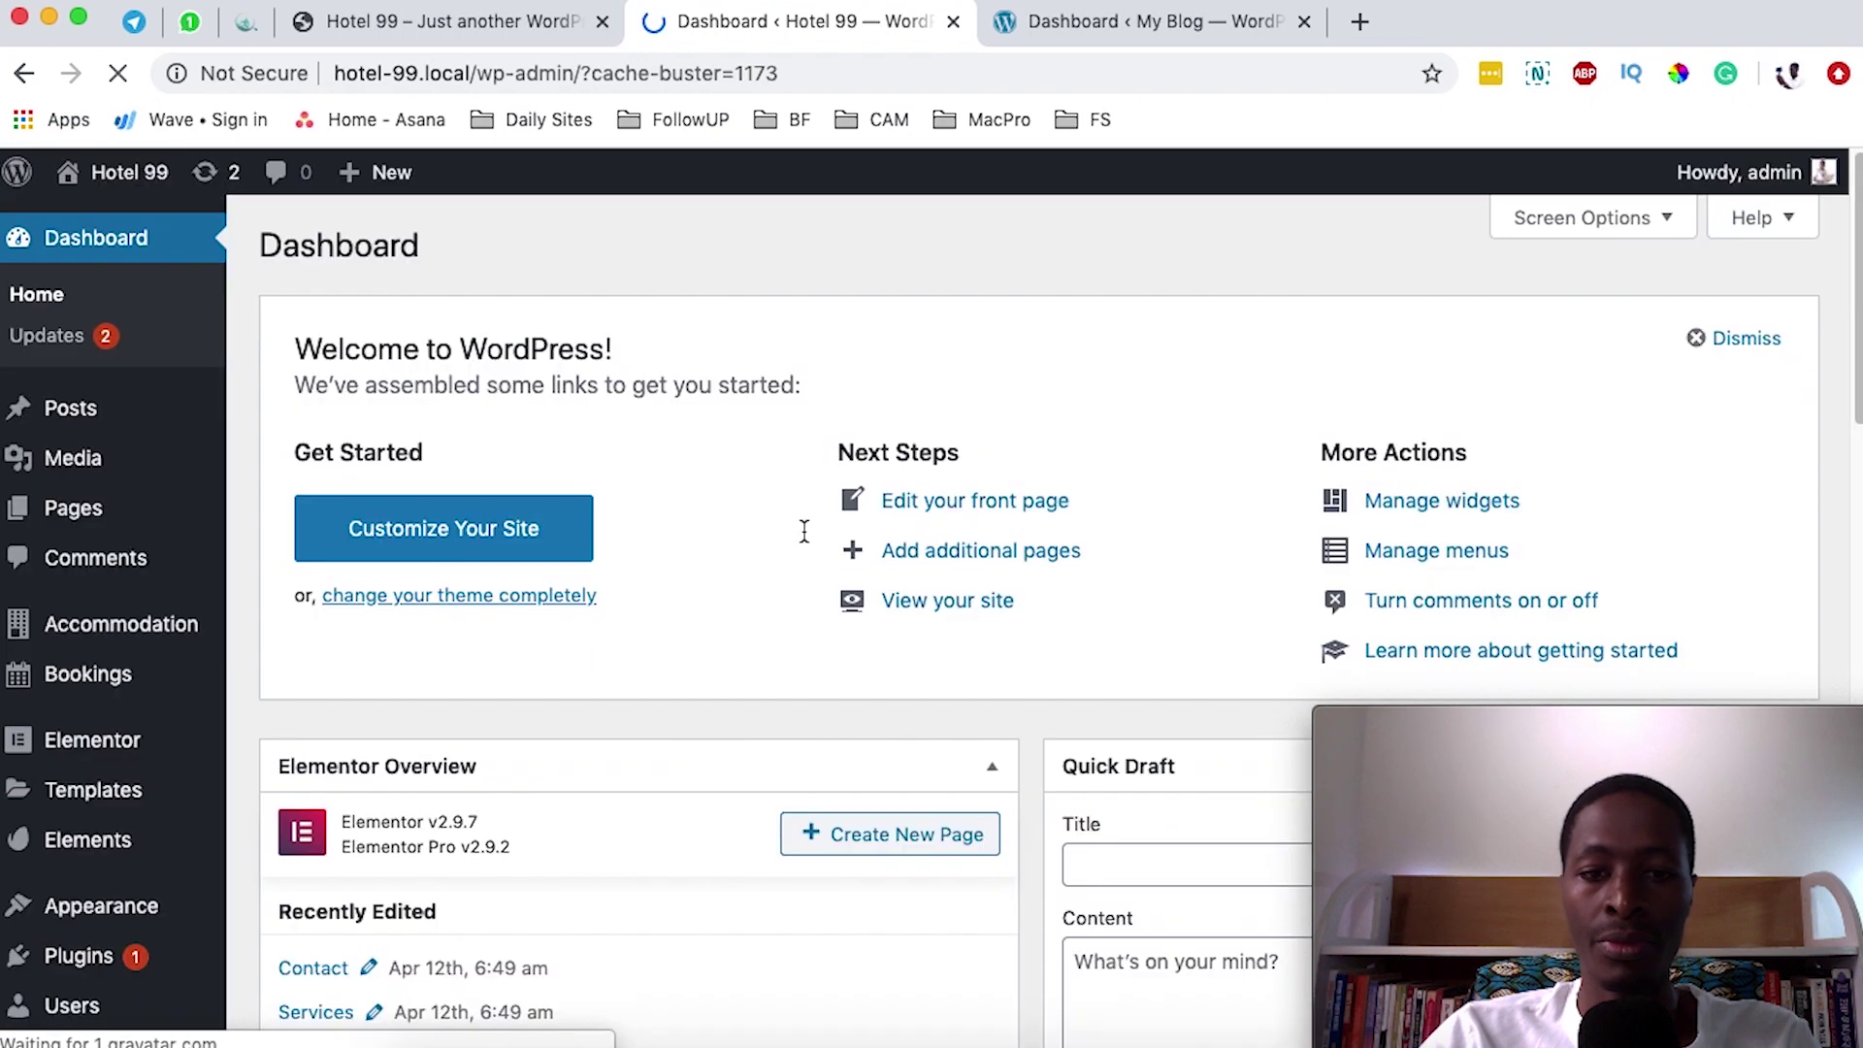
scroll(657, 670, down, 2)
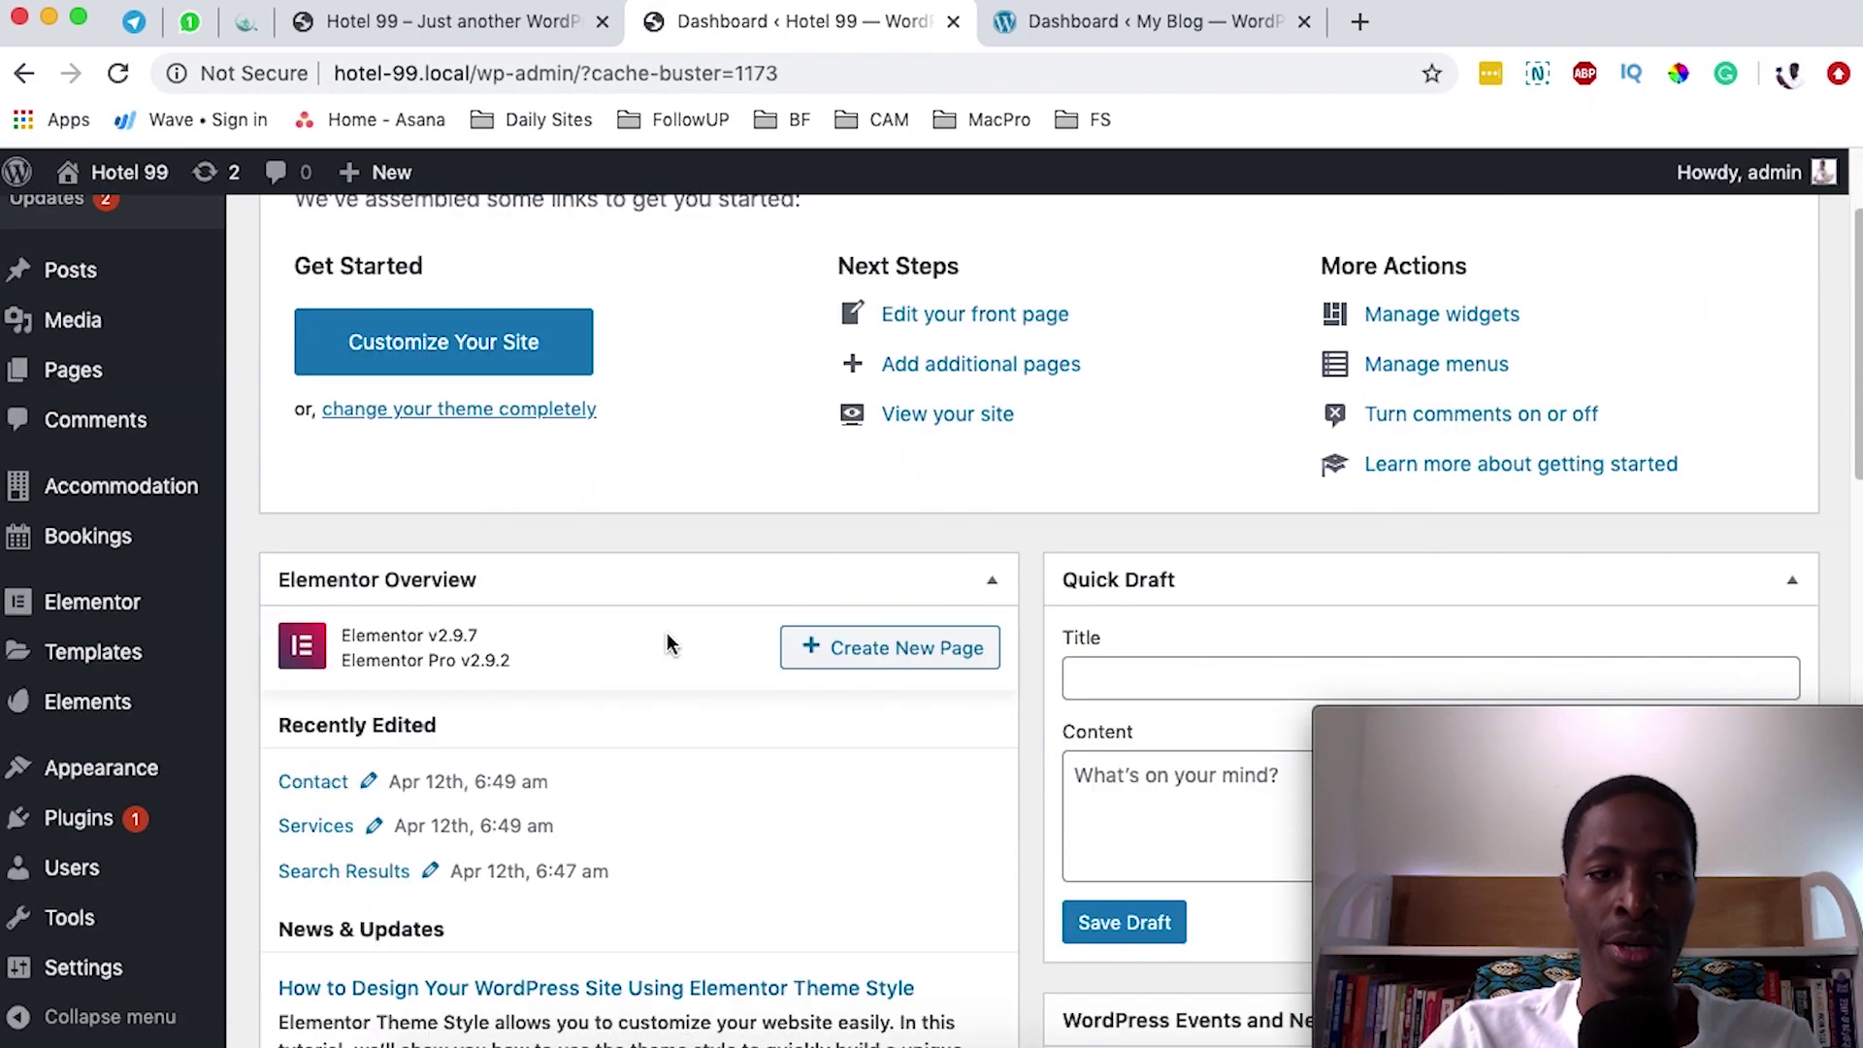
scroll(666, 633, down, 1)
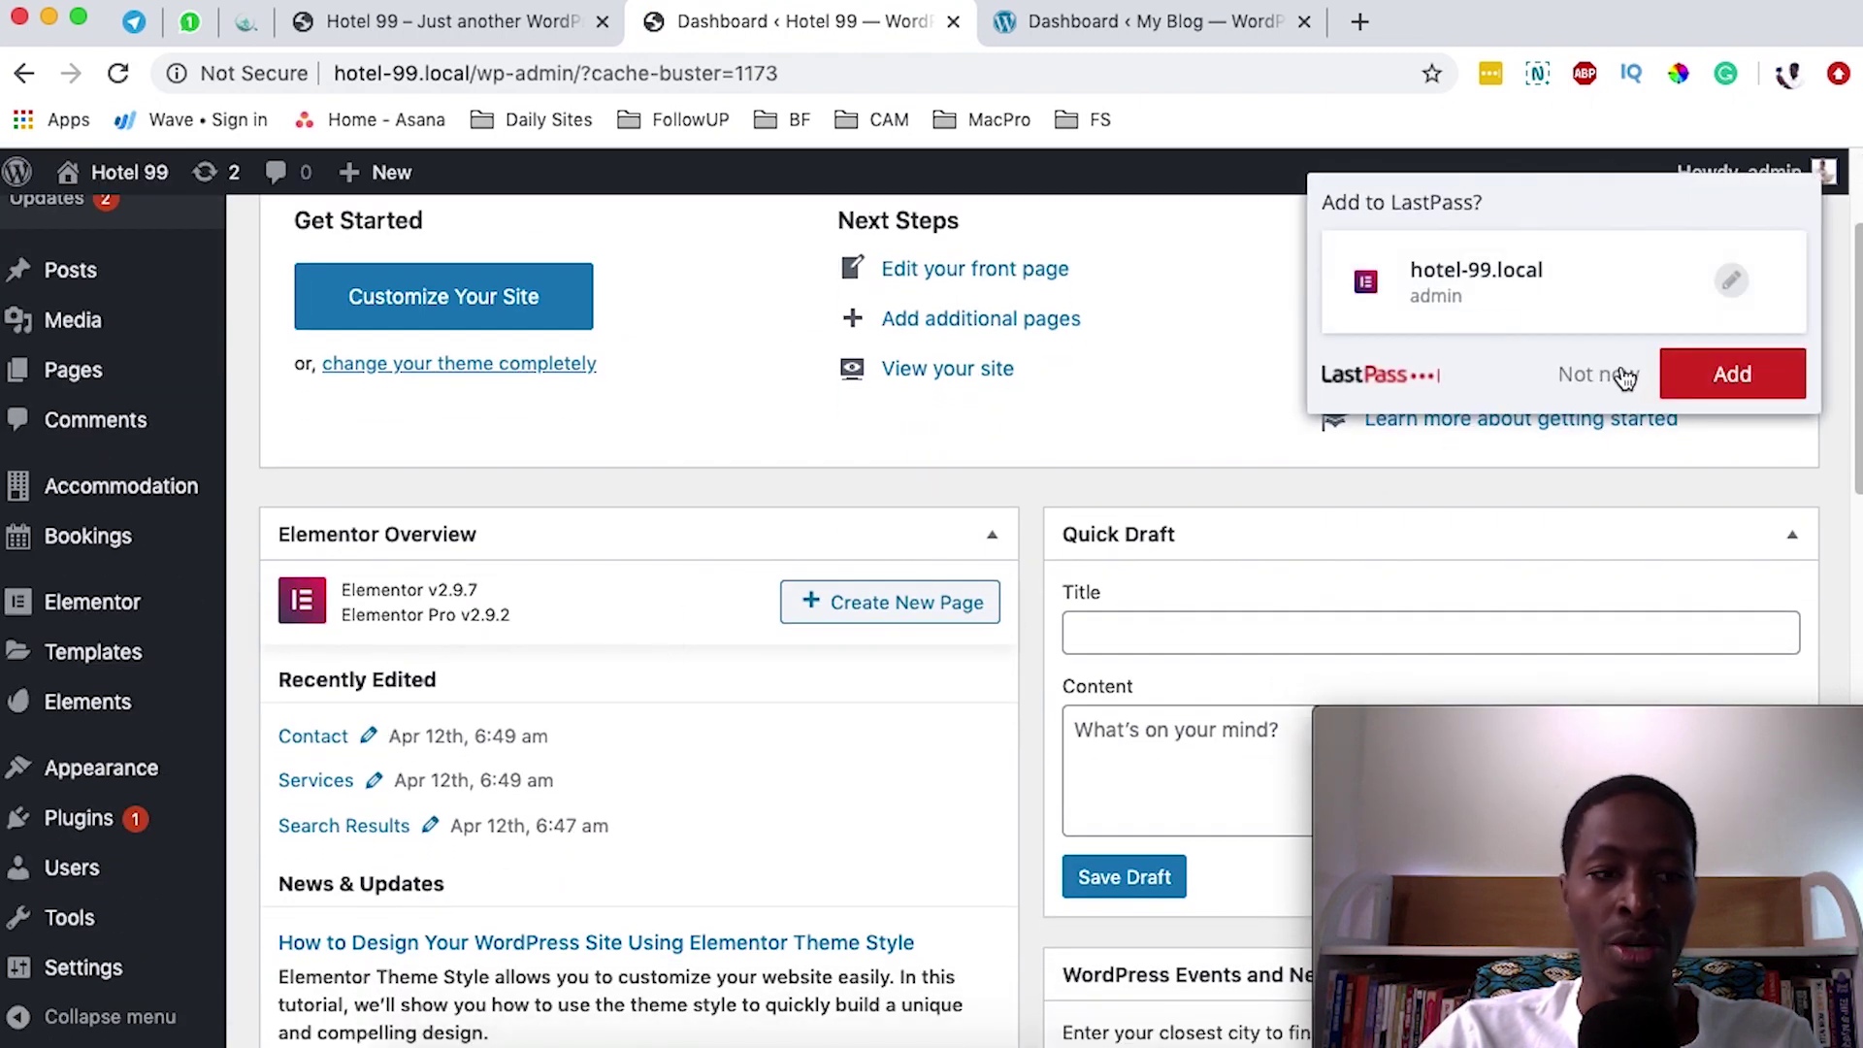
click(1625, 377)
- Search plugins for 'wpvivid', then install and activate Migrate & Backup WPvivid on Hotel 99
mouse_move(77, 817)
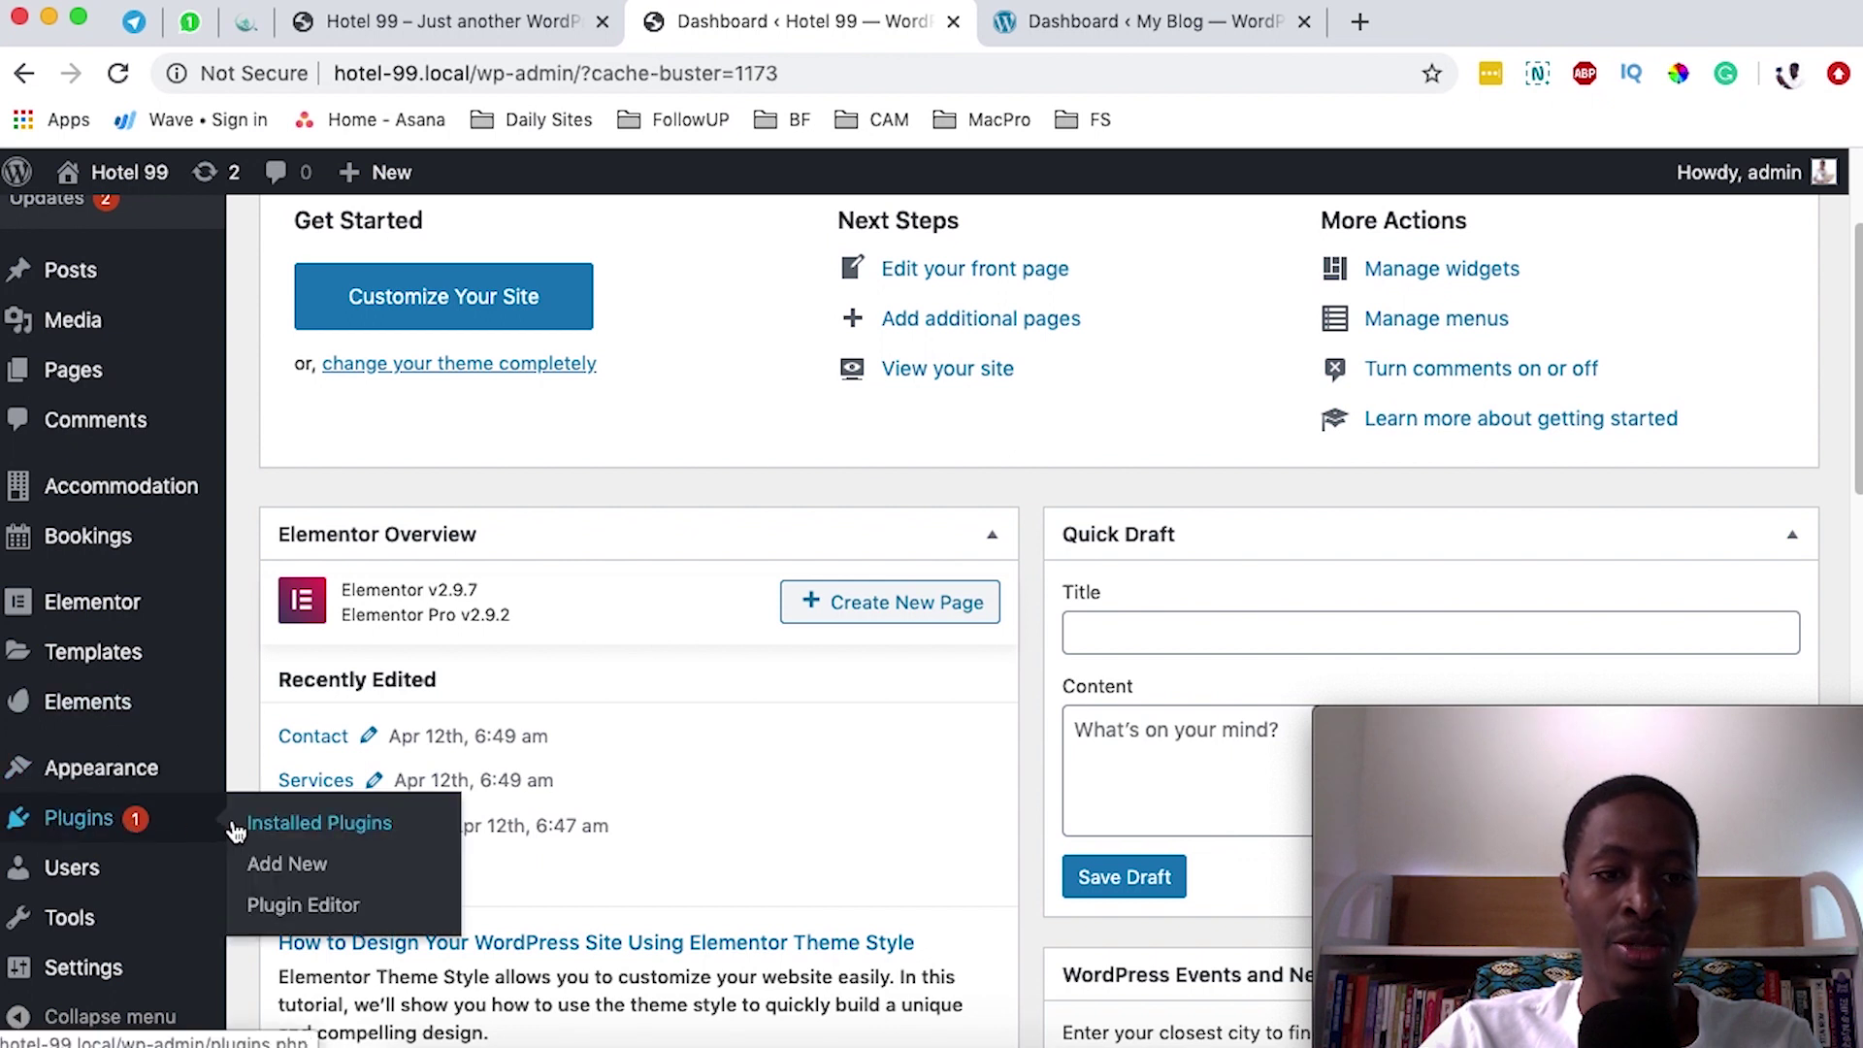
click(291, 864)
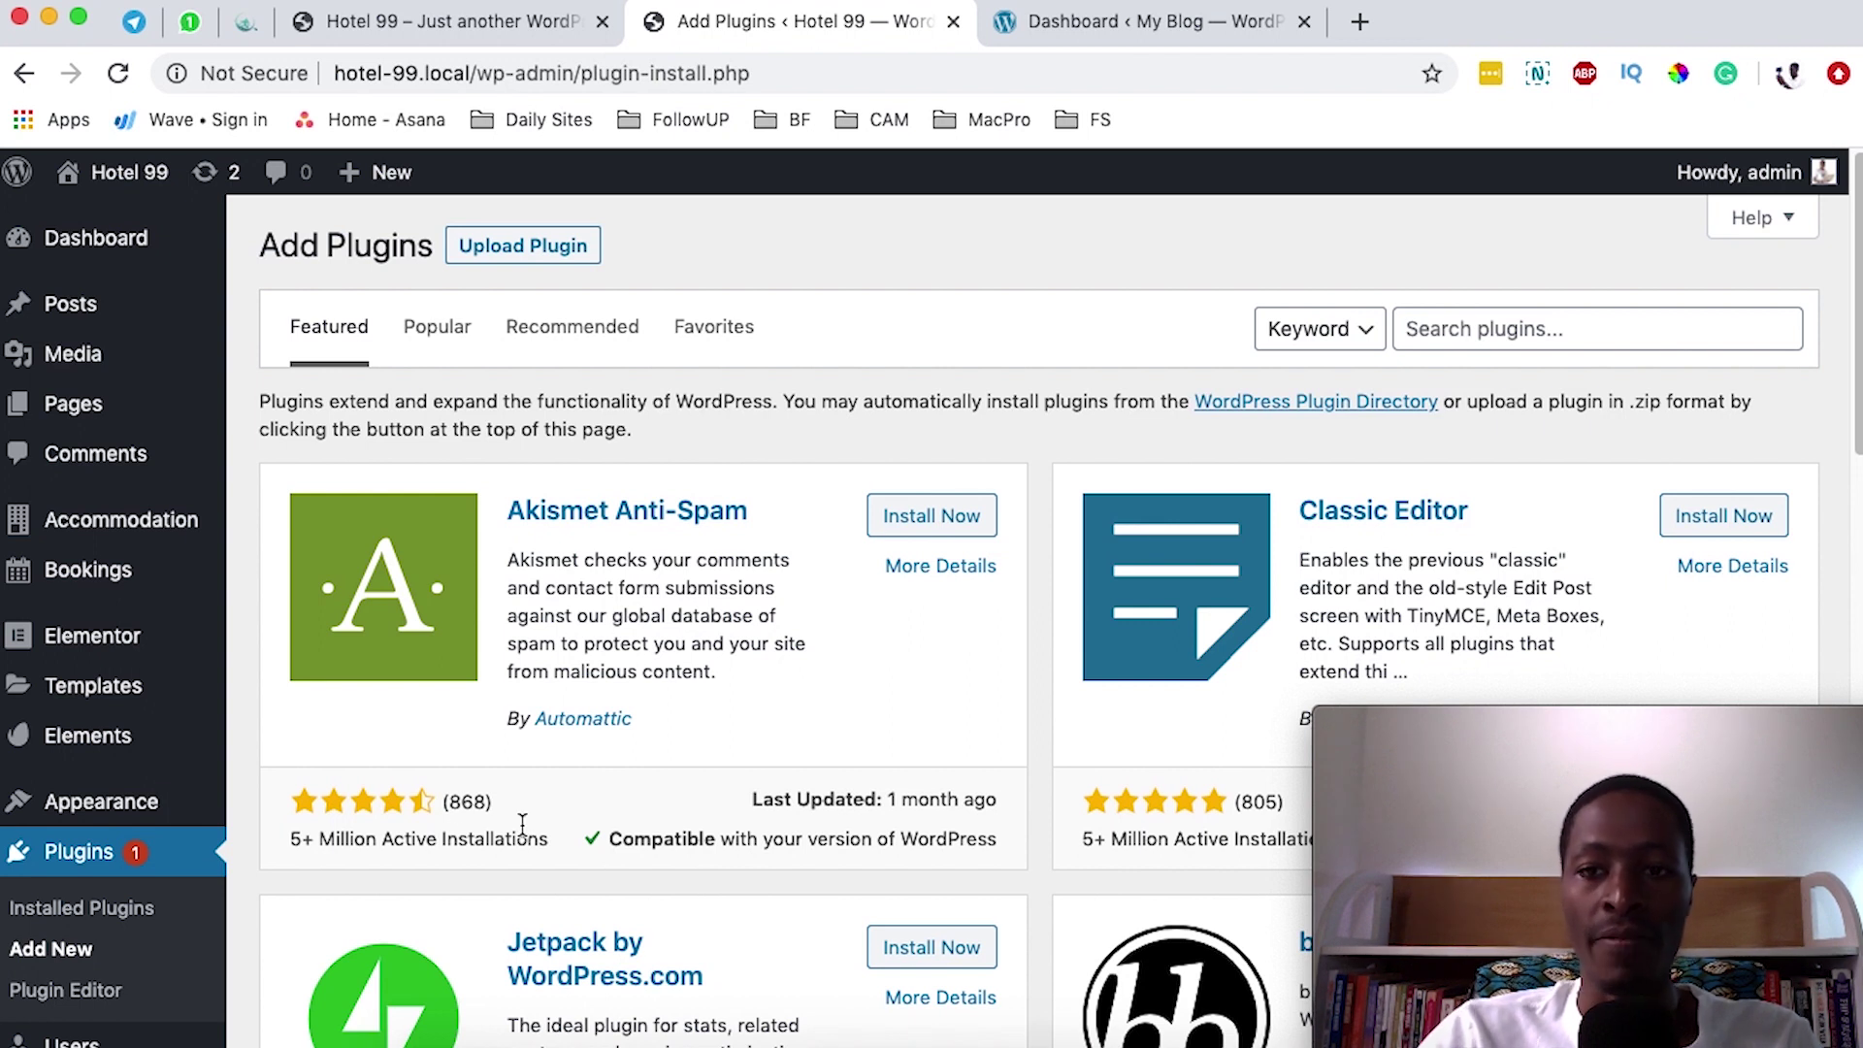
click(1514, 331)
text(wpvivi)
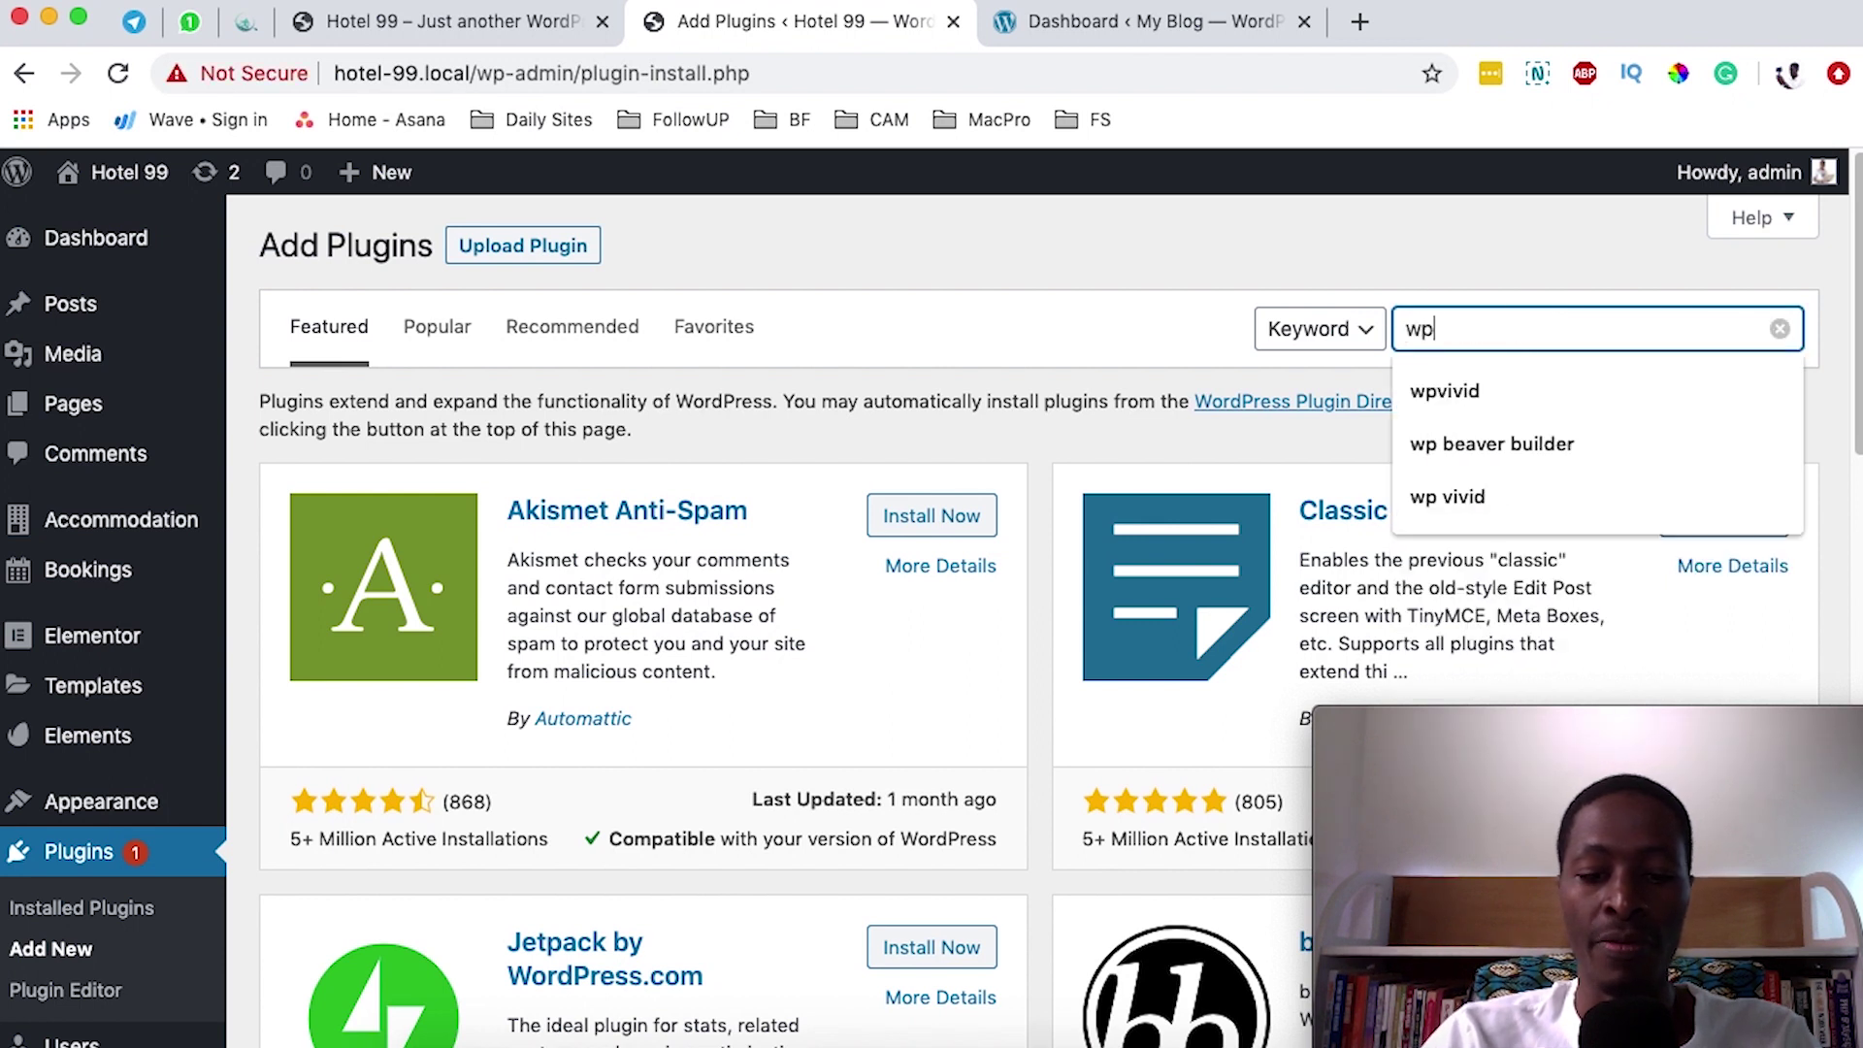
text(d)
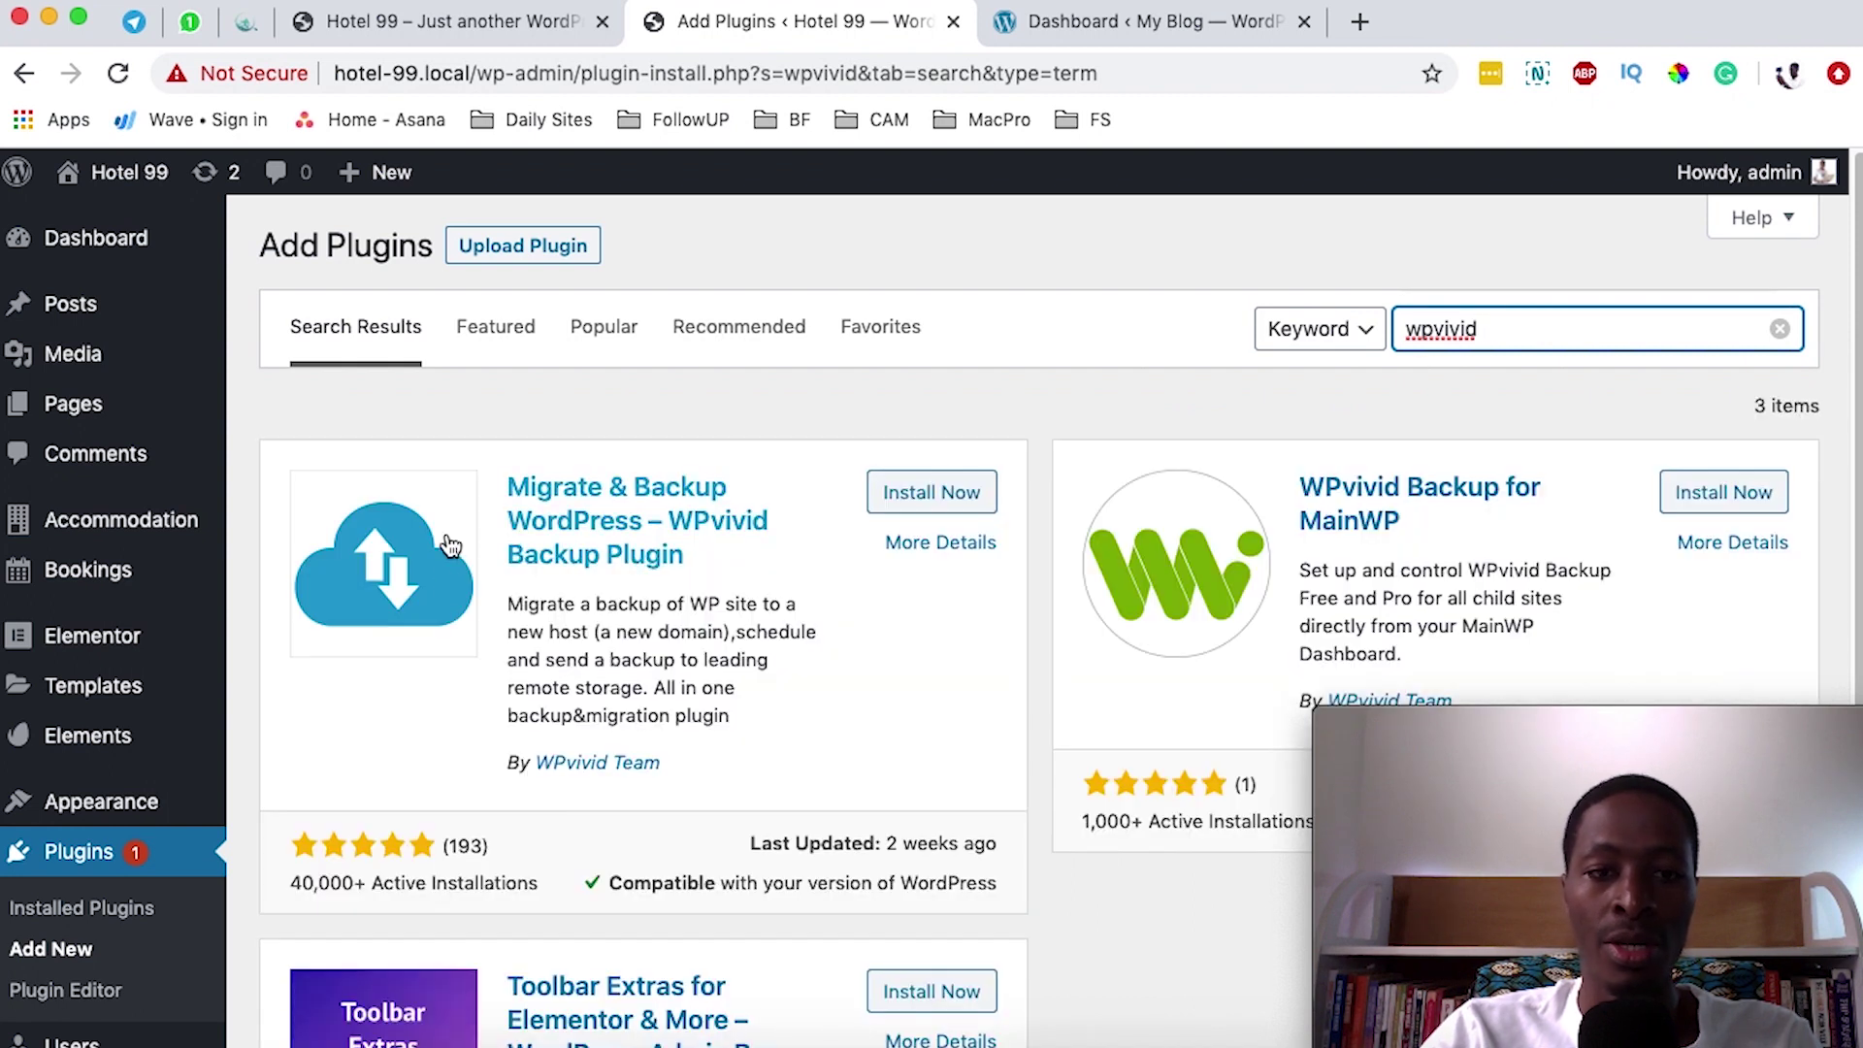
click(943, 505)
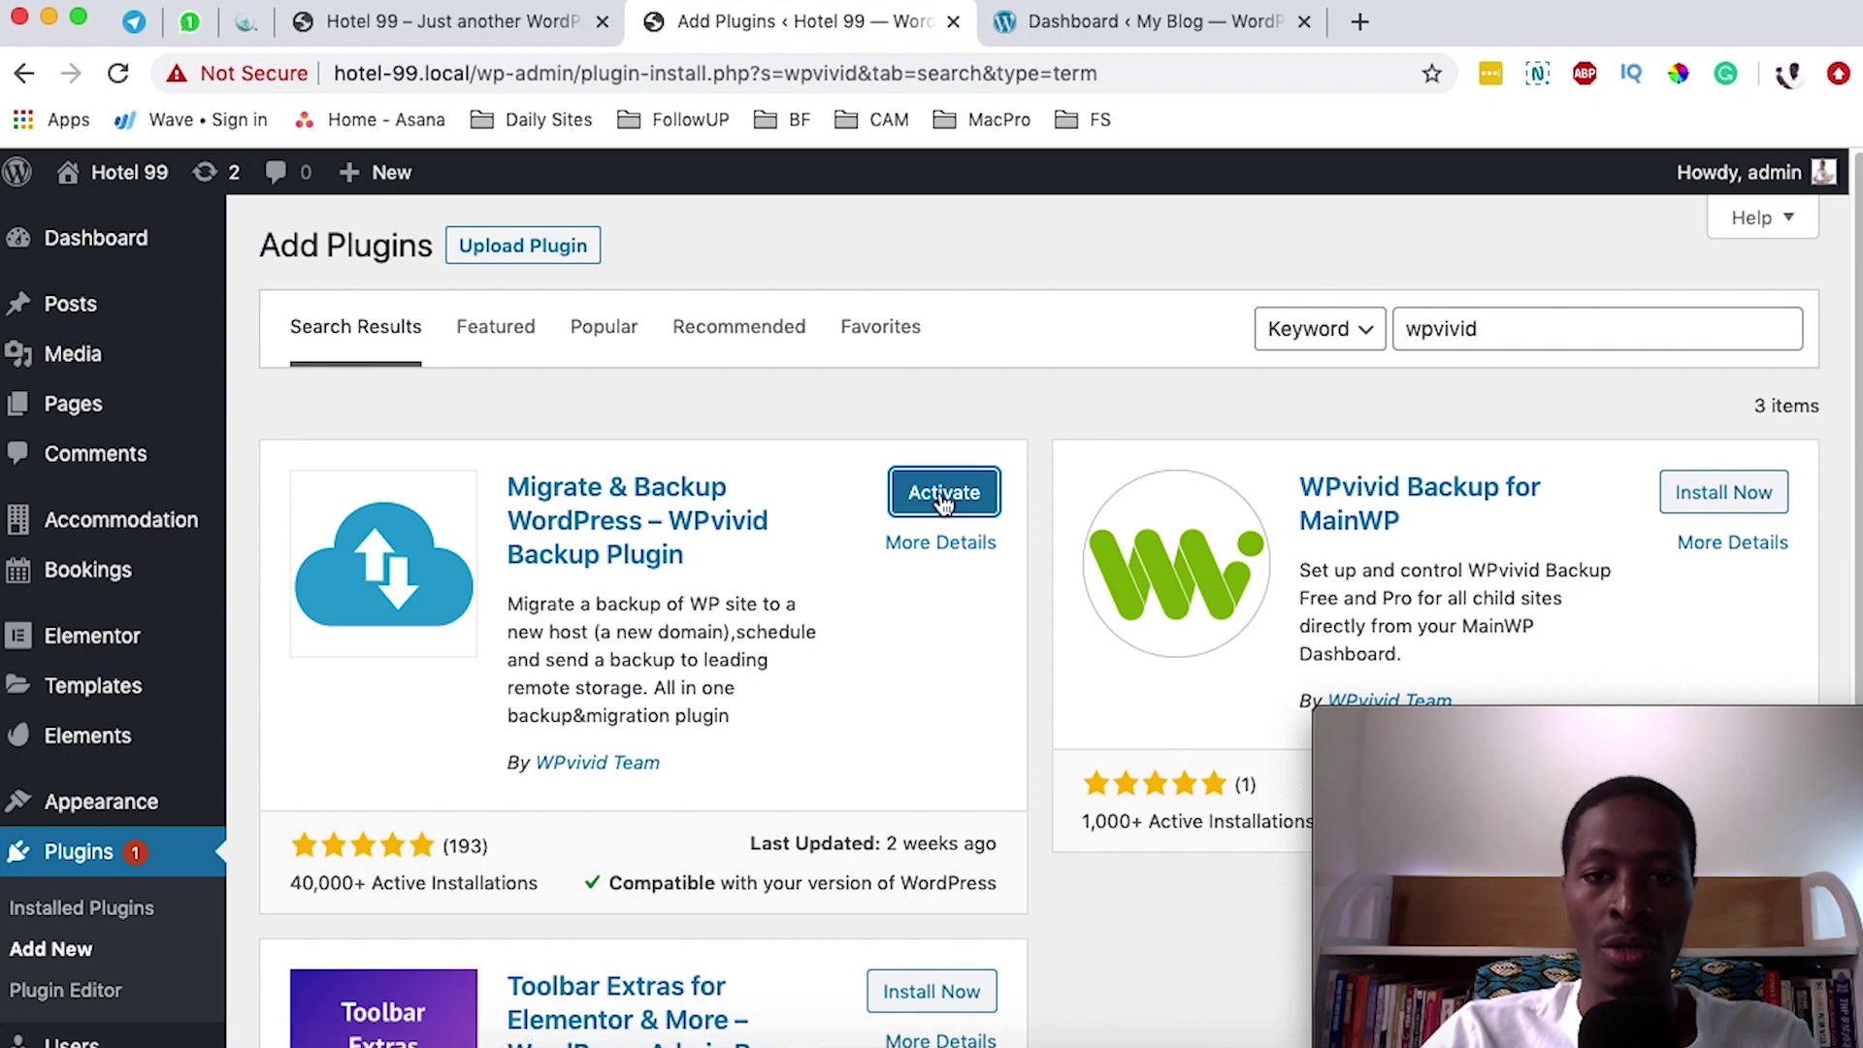
click(943, 496)
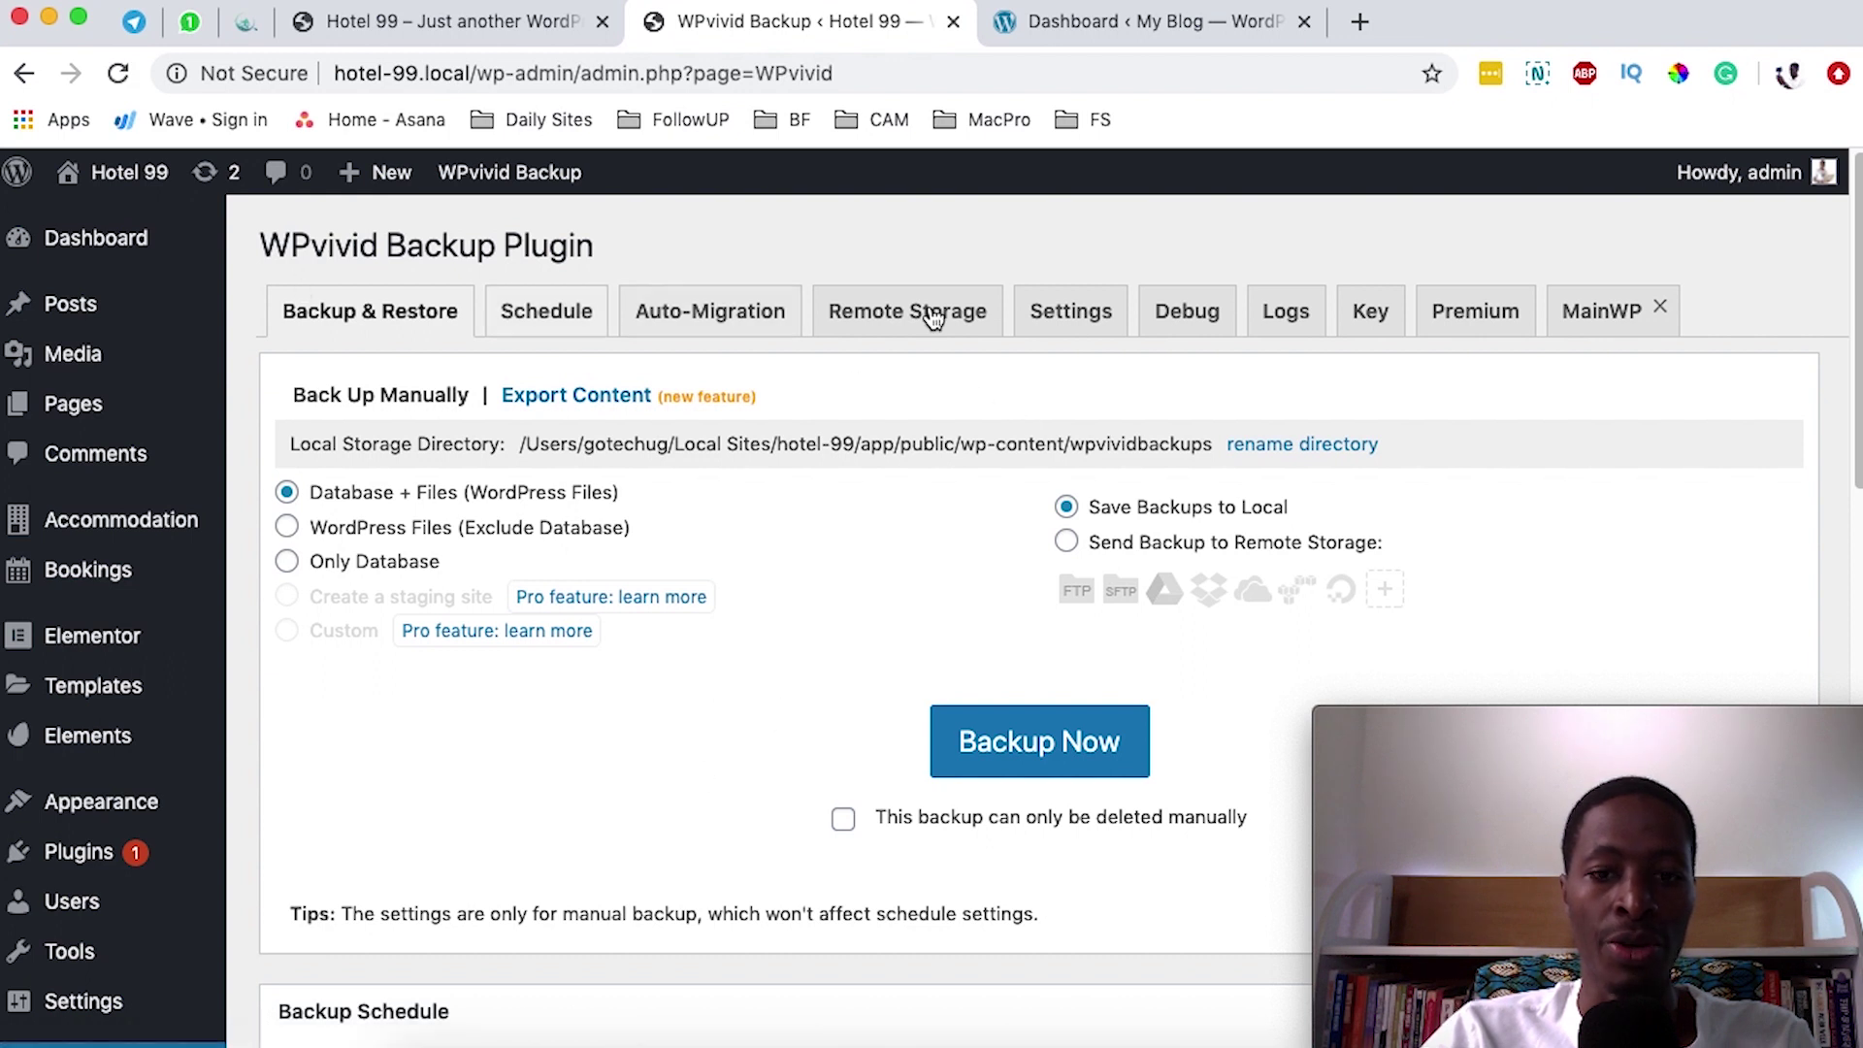
- Run a database-and-files WPvivid backup of Hotel 99 and wait for it to finish
scroll(1135, 868, down, 10)
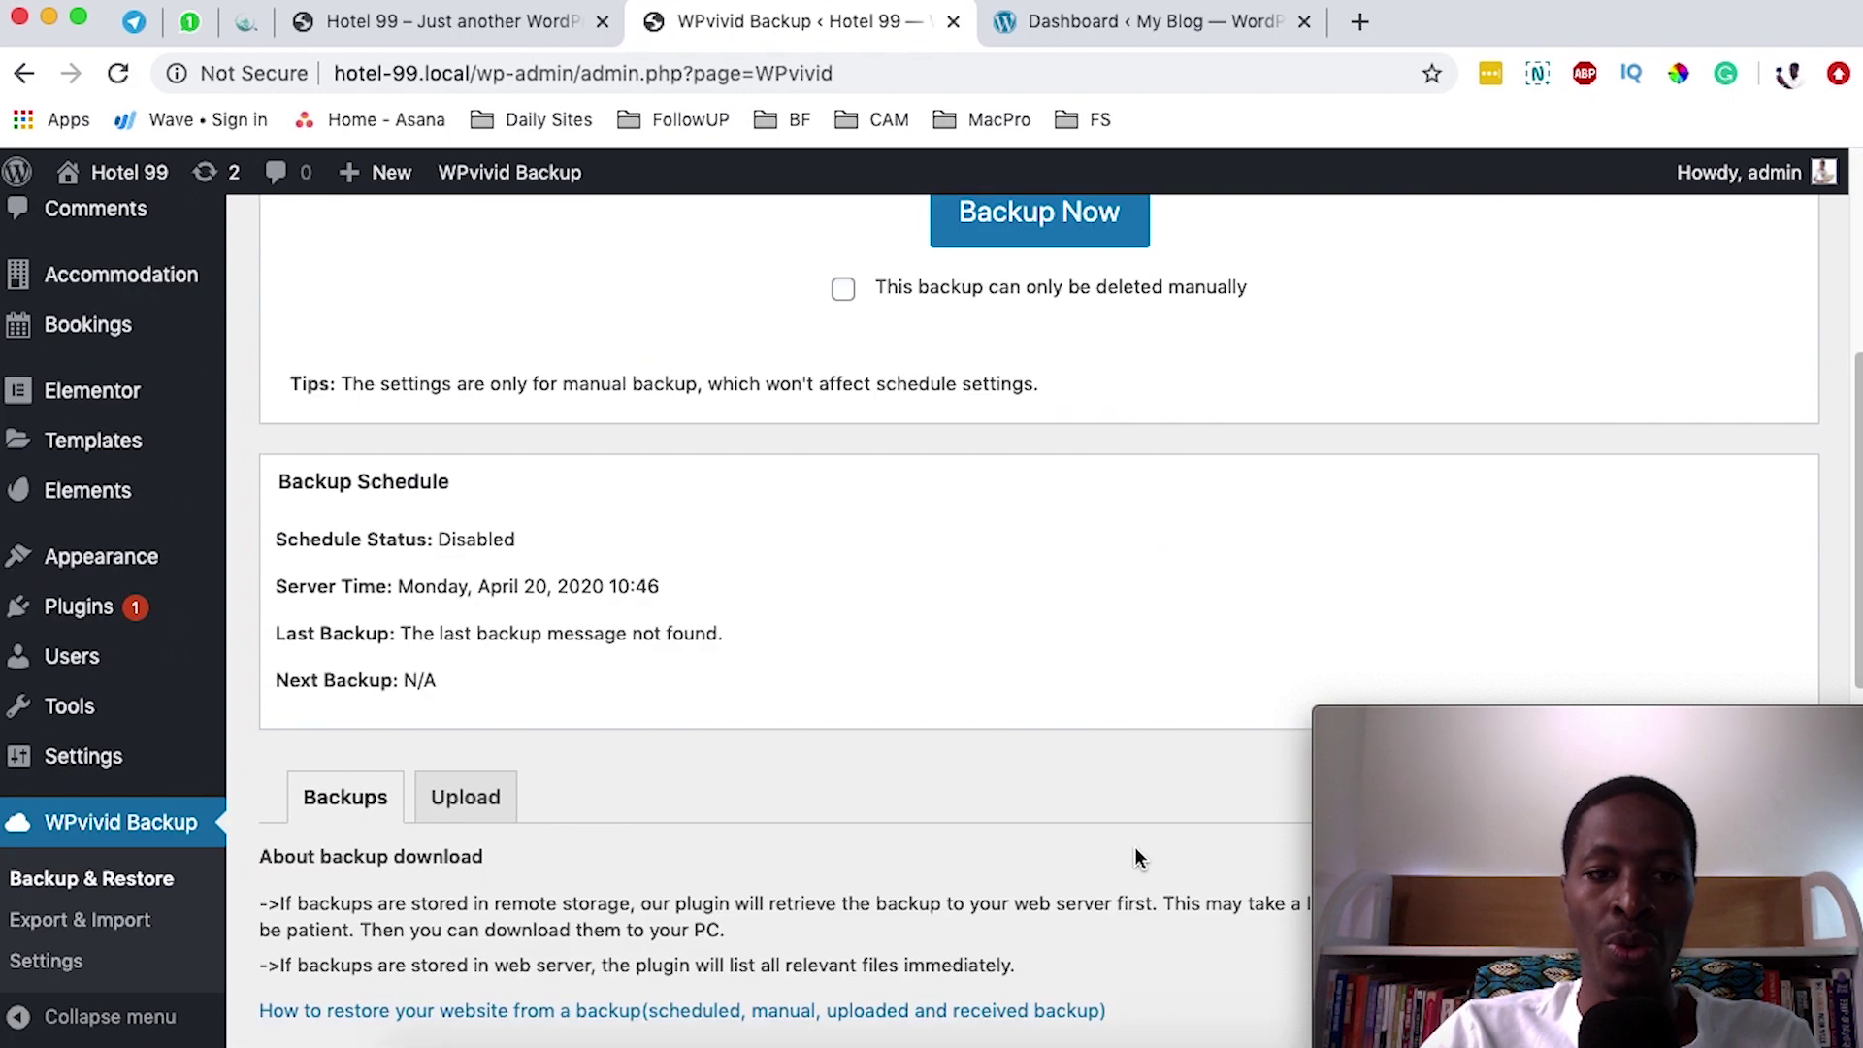
scroll(1135, 854, up, 10)
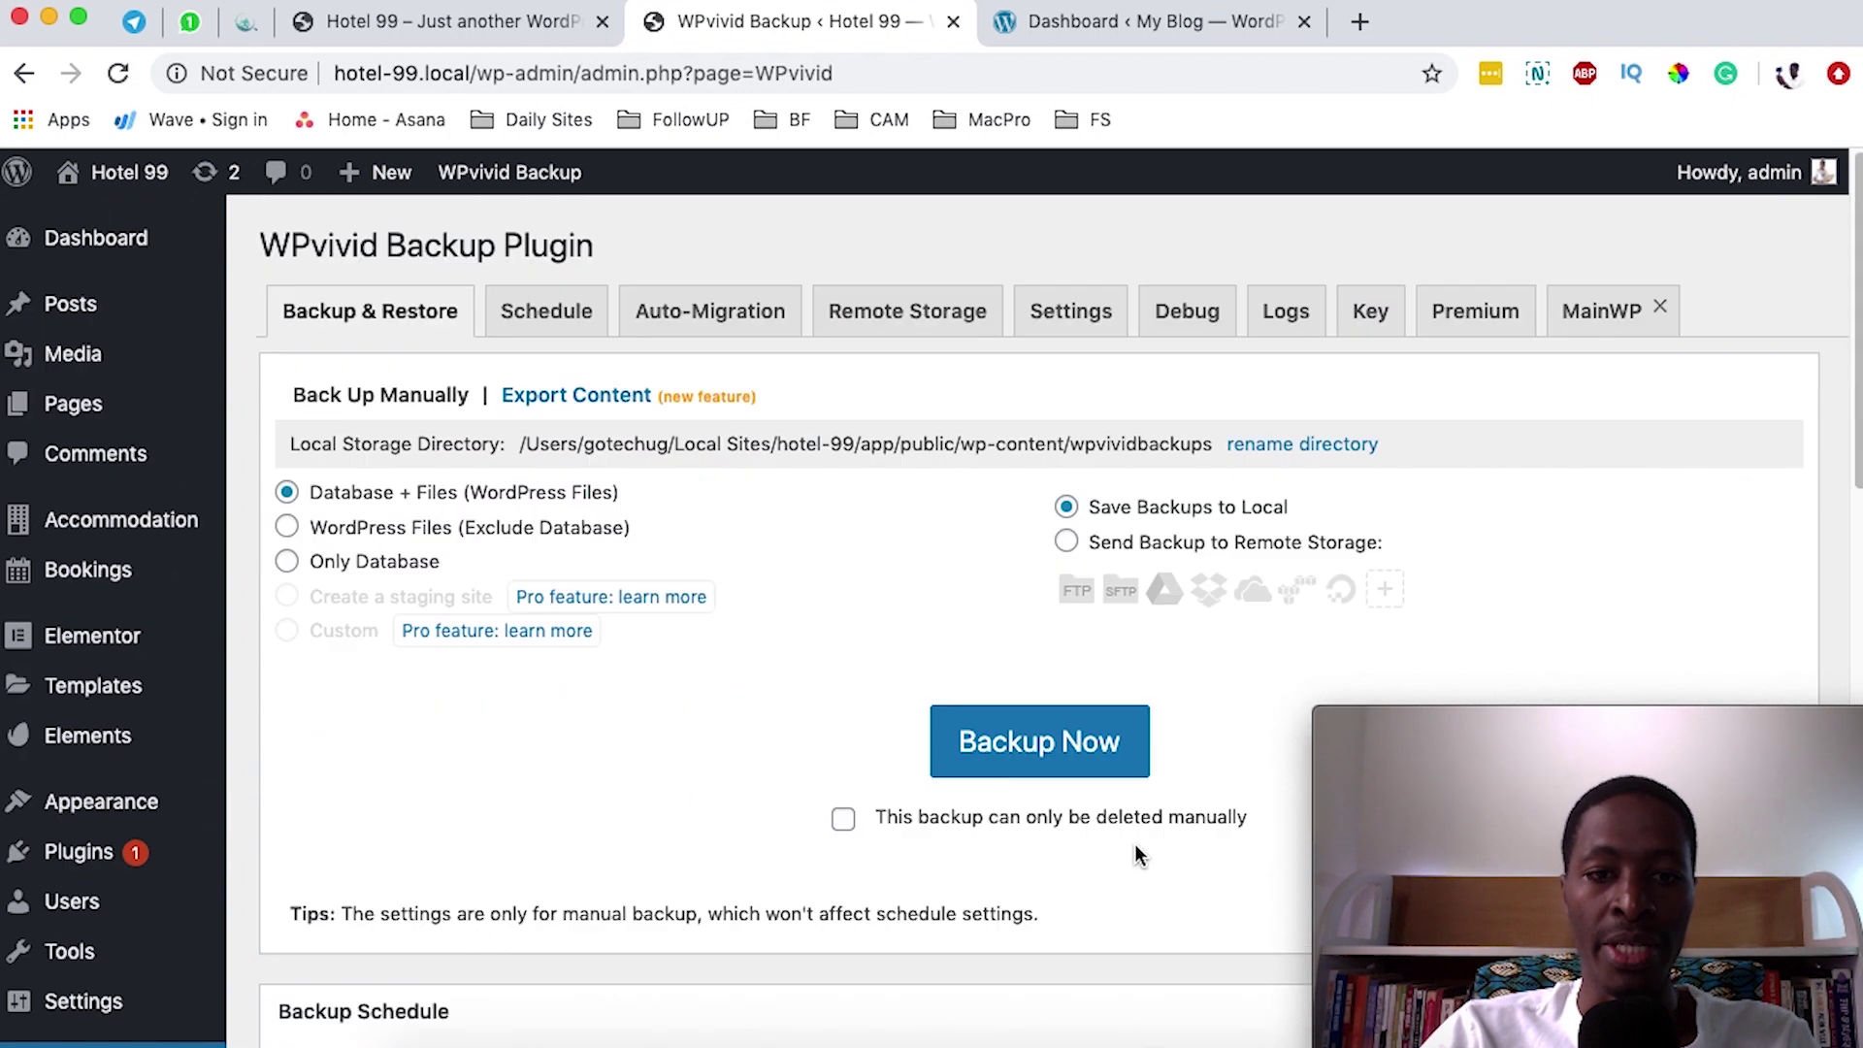
click(1027, 739)
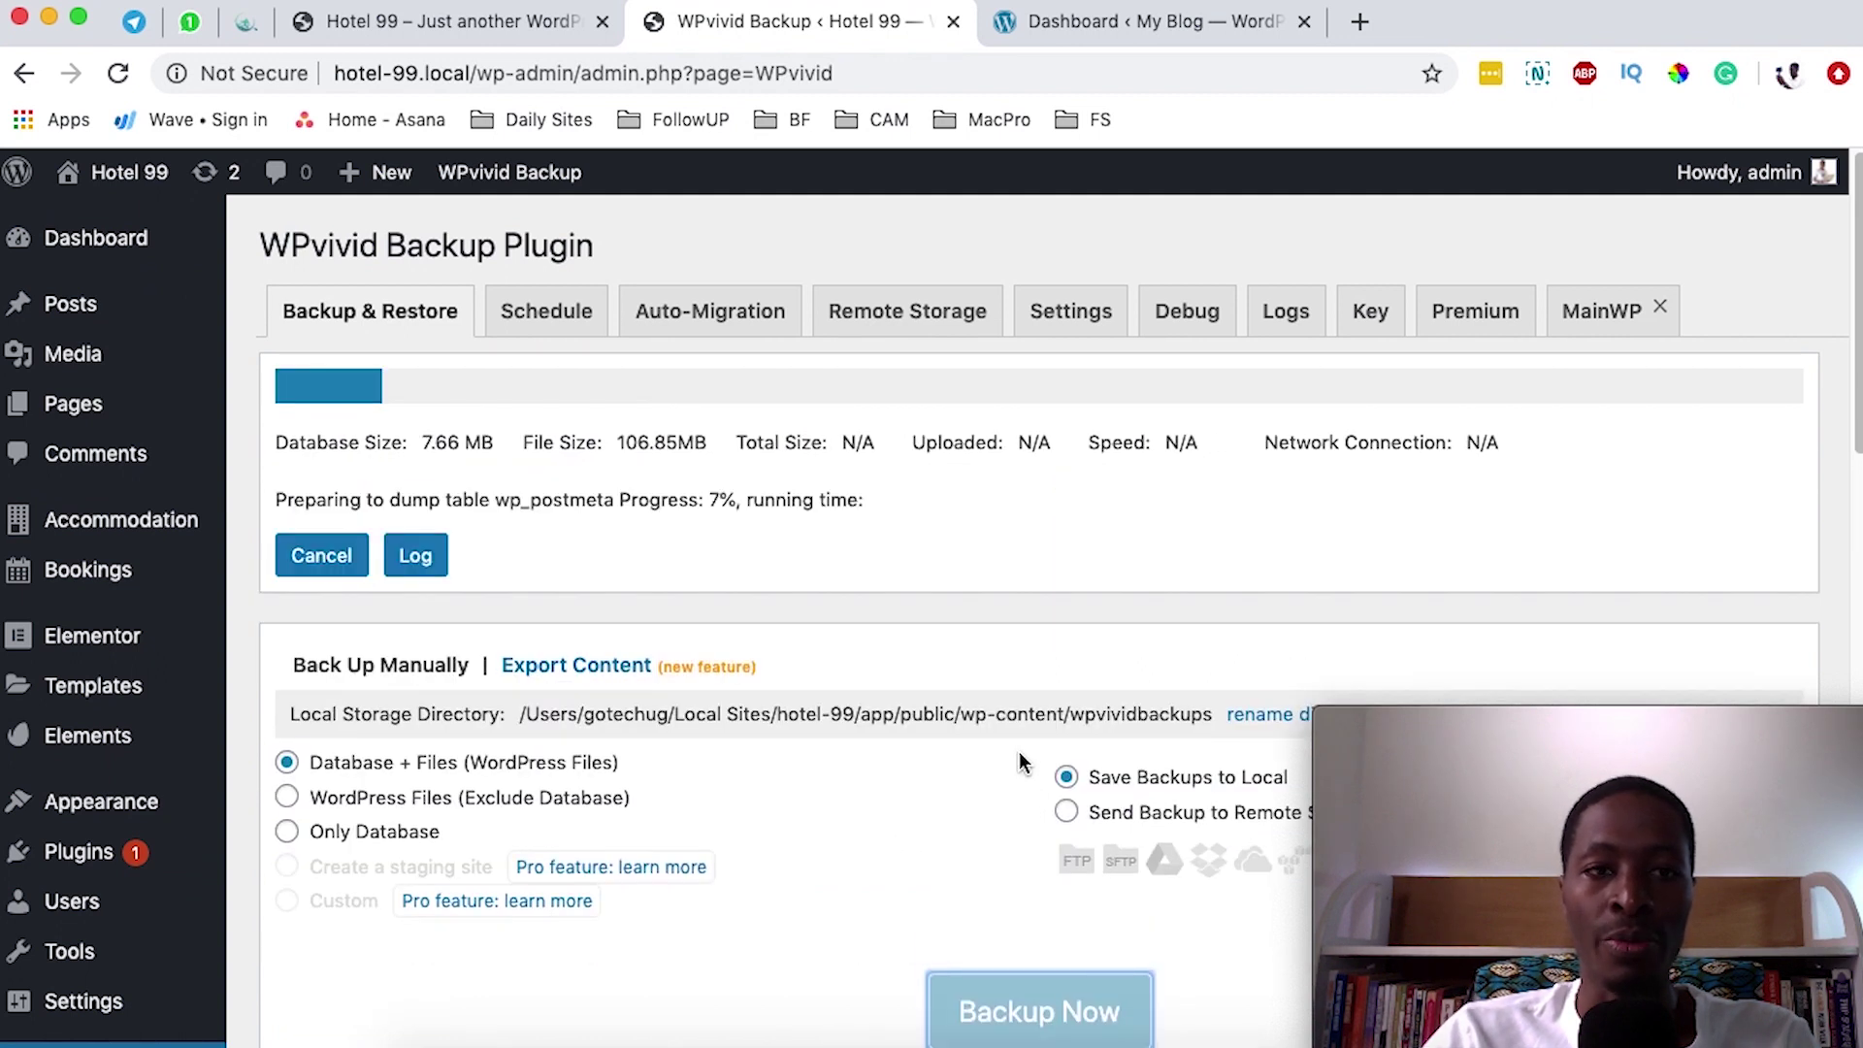
click(553, 44)
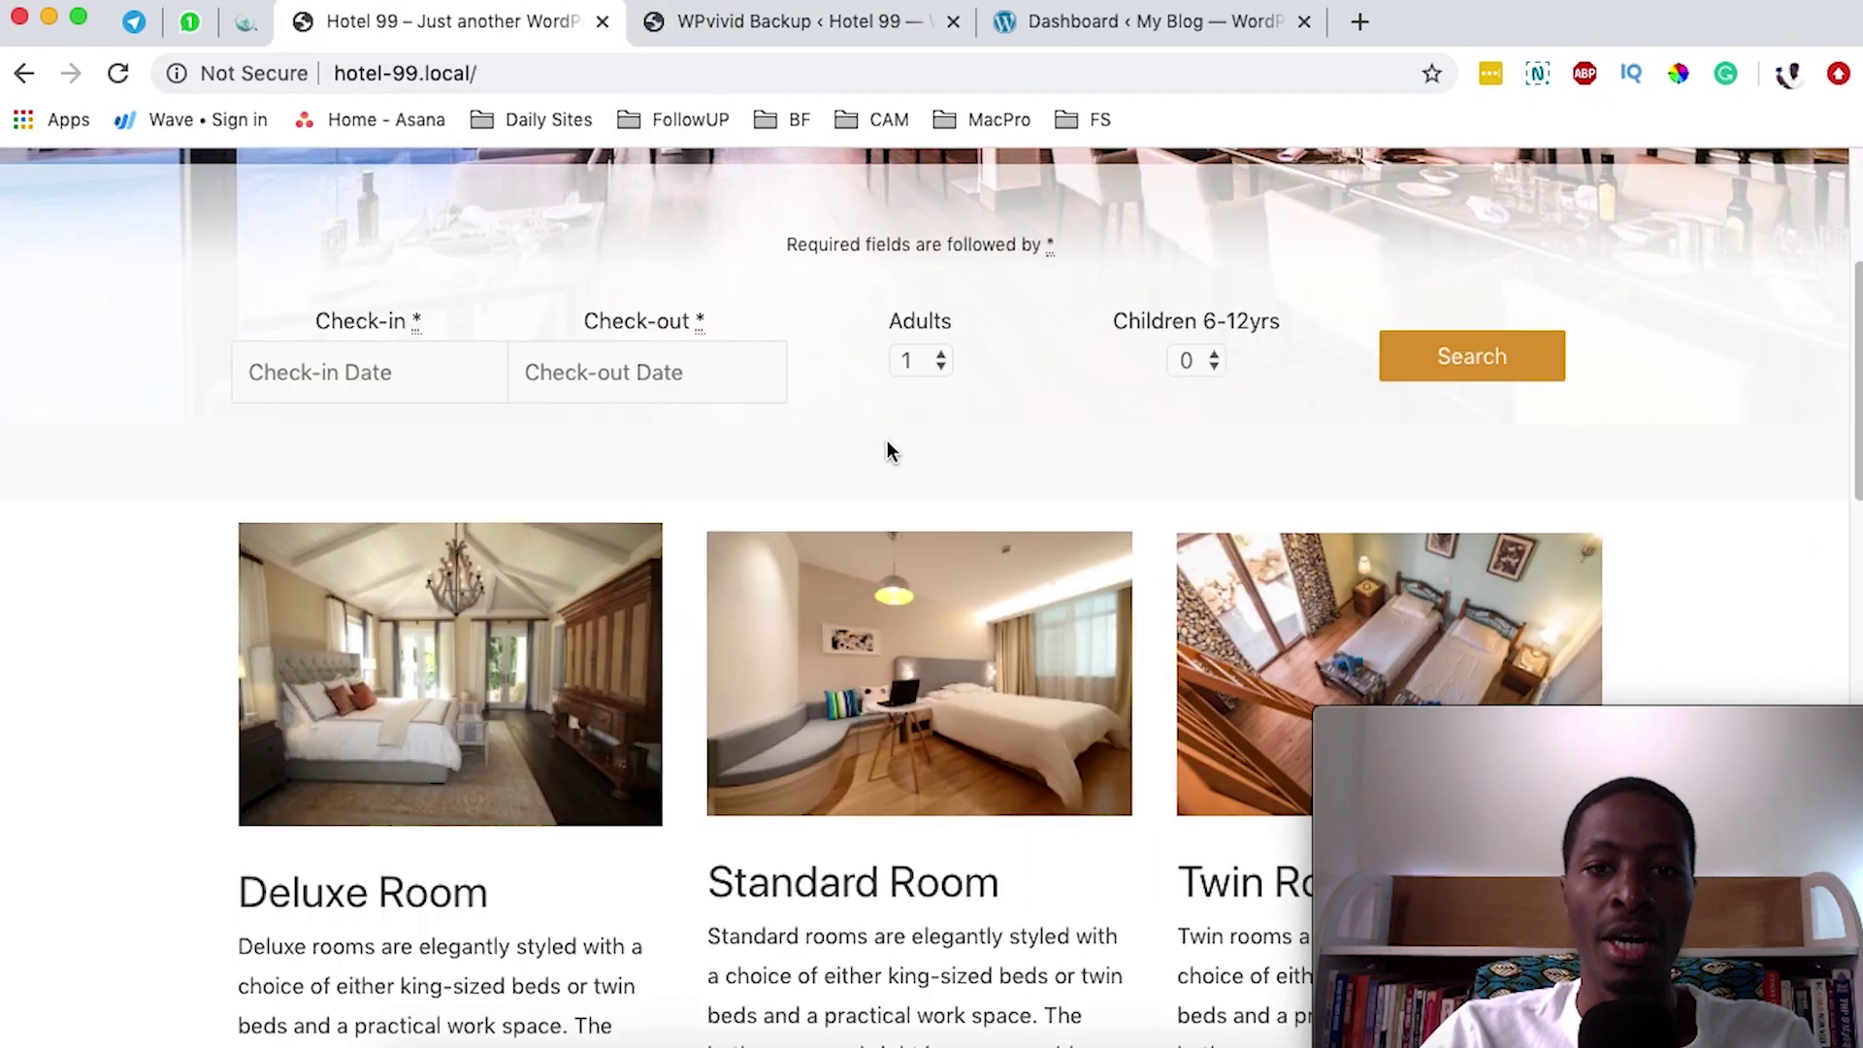
scroll(886, 449, up, 5)
click(806, 21)
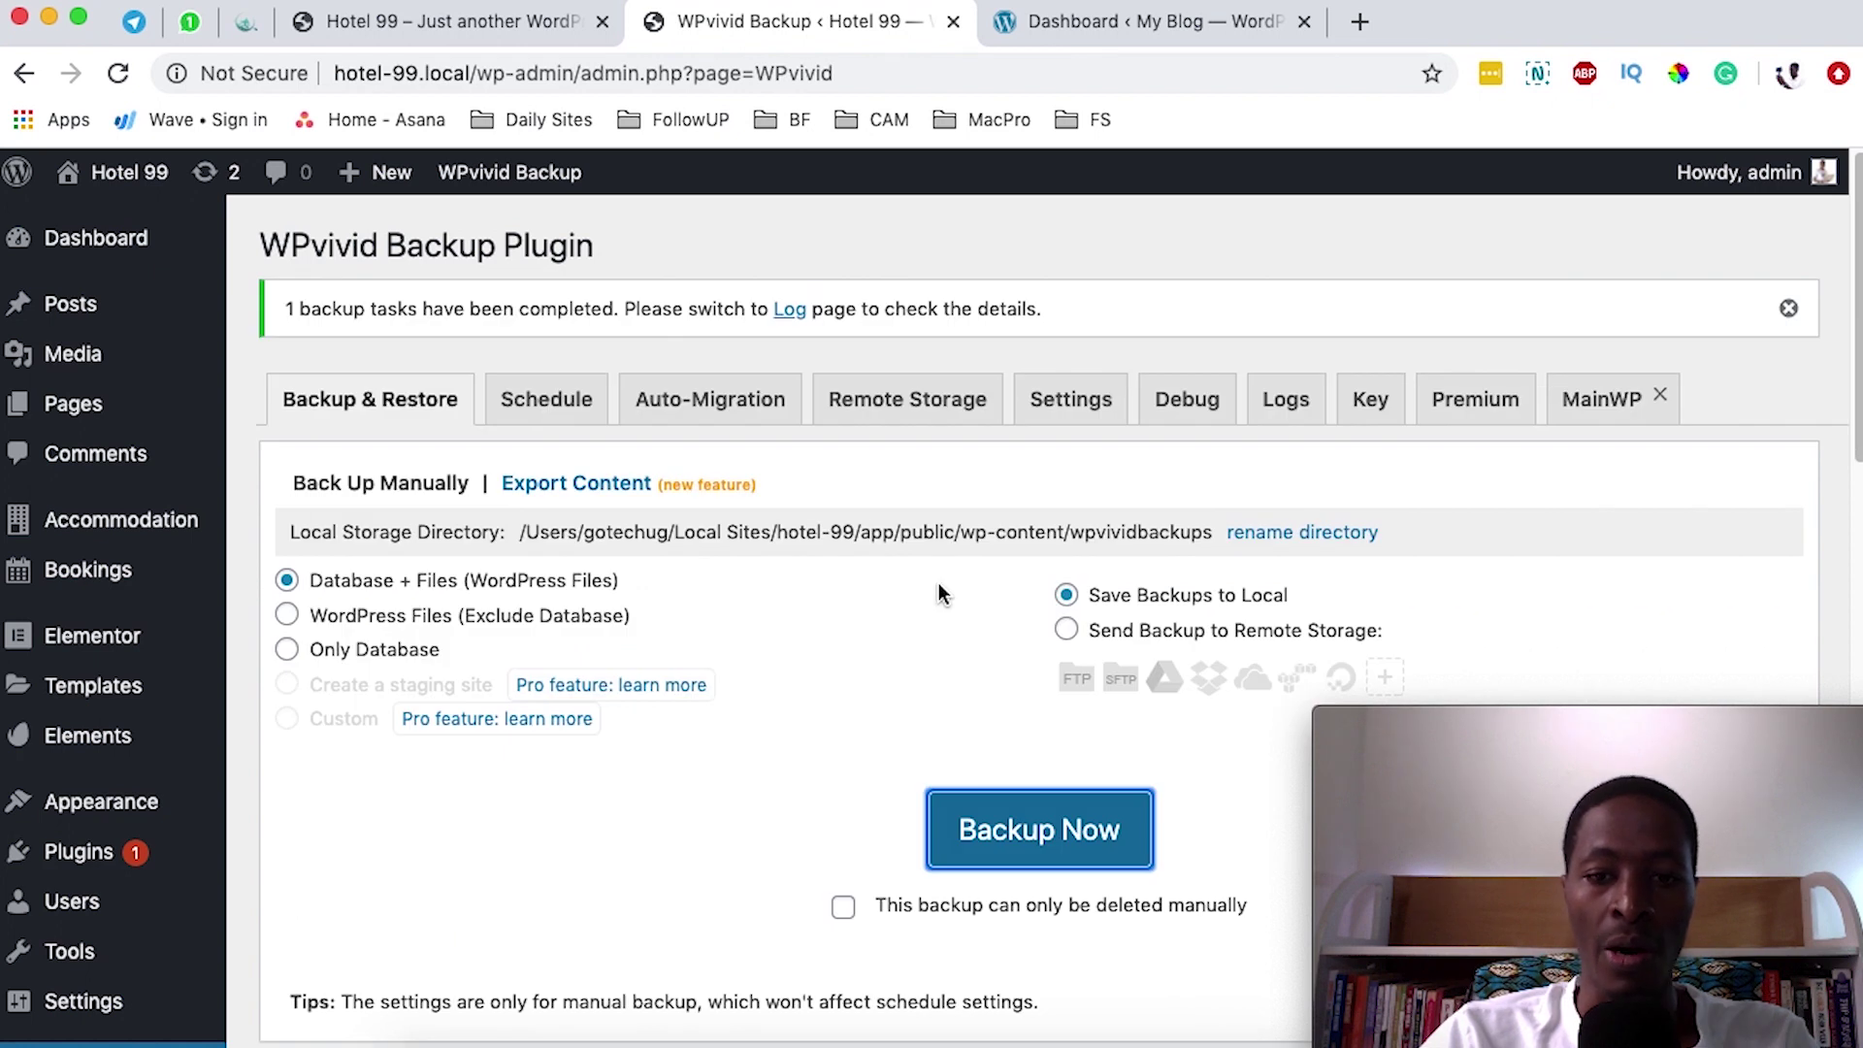
scroll(938, 585, down, 10)
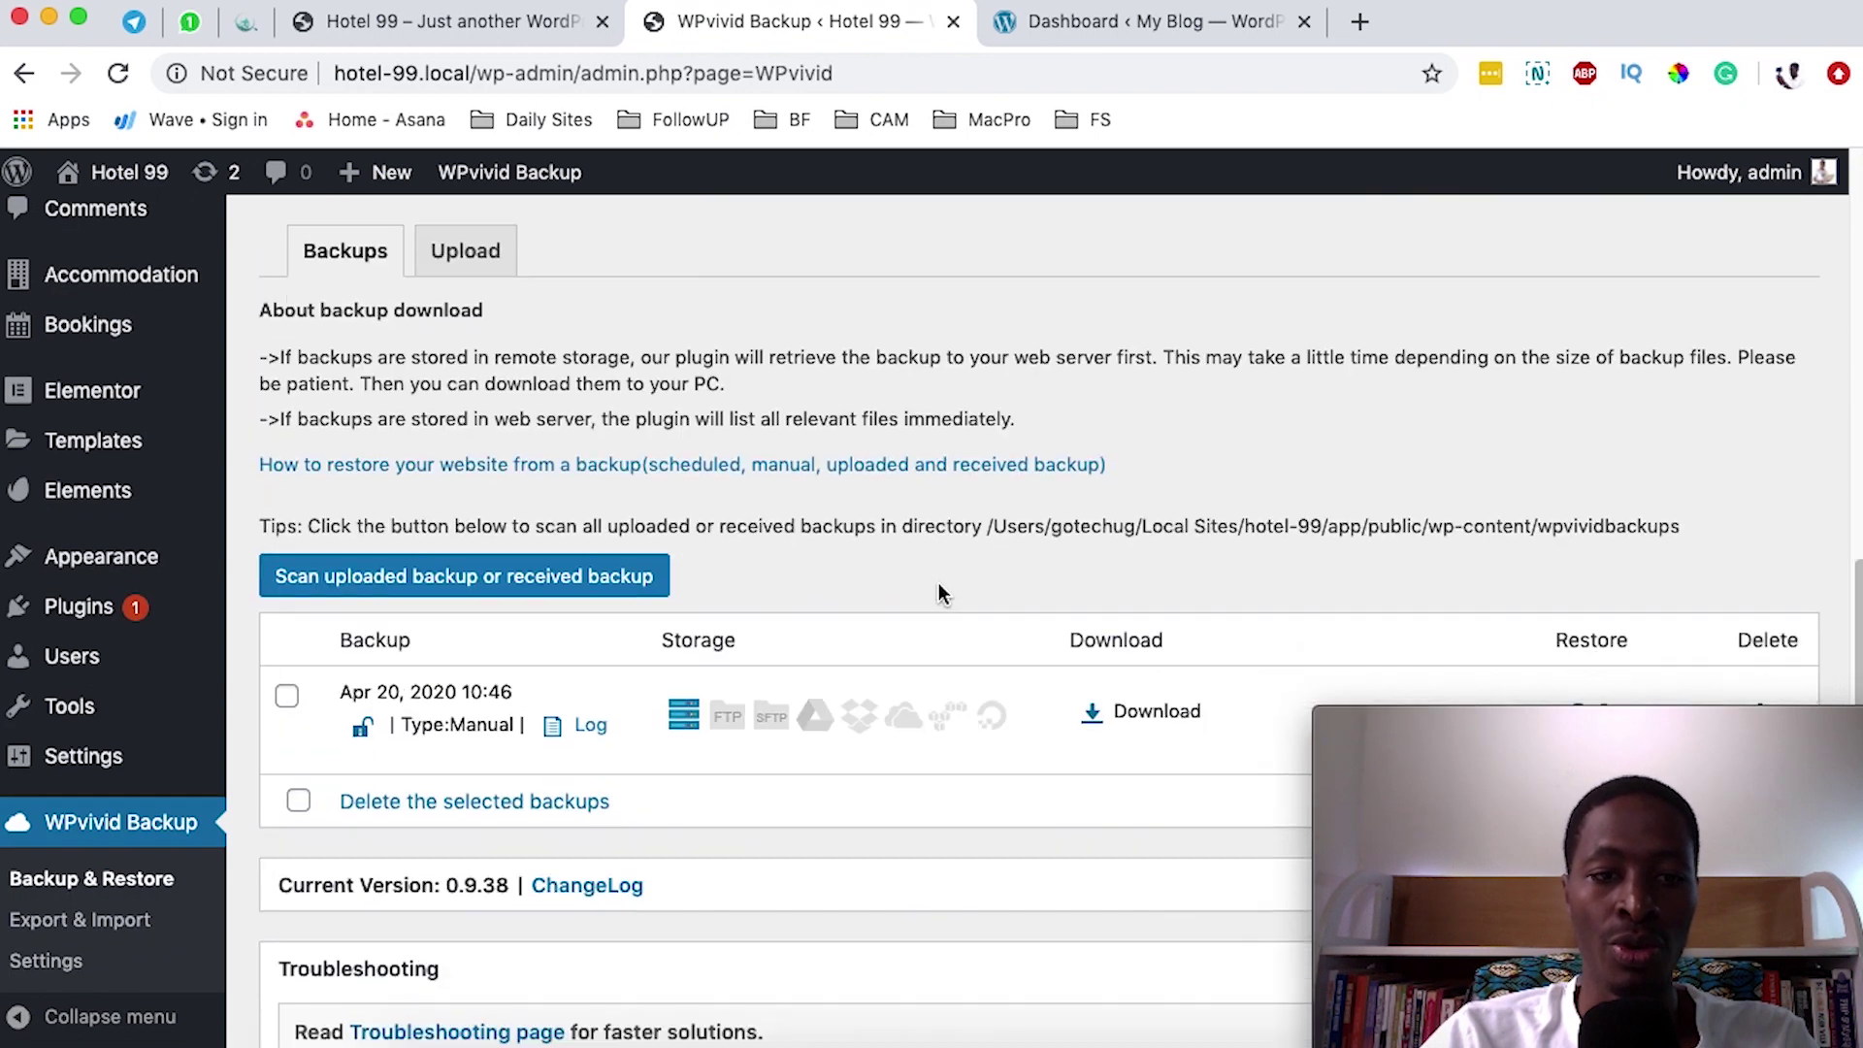
scroll(939, 593, down, 2)
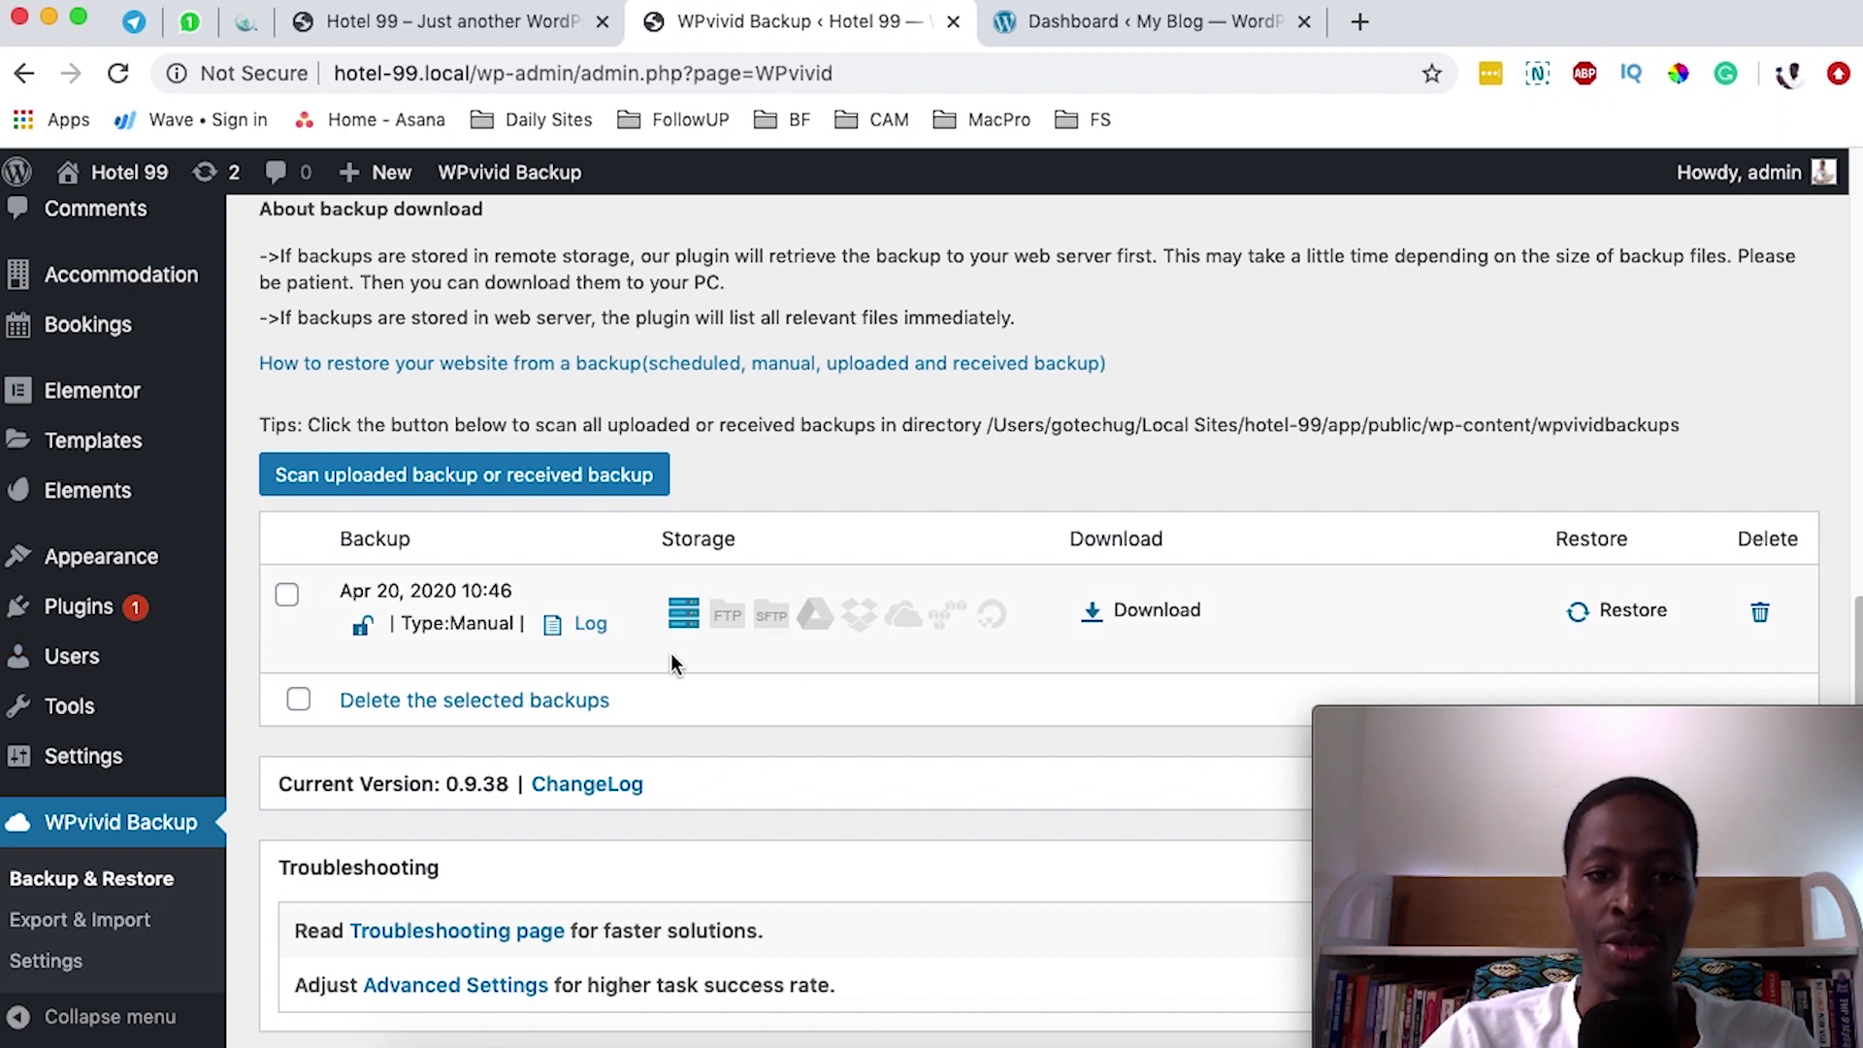
- Download Part01 of the 53.38 MB backup zip and go to the go-tuts.com dashboard
click(1121, 631)
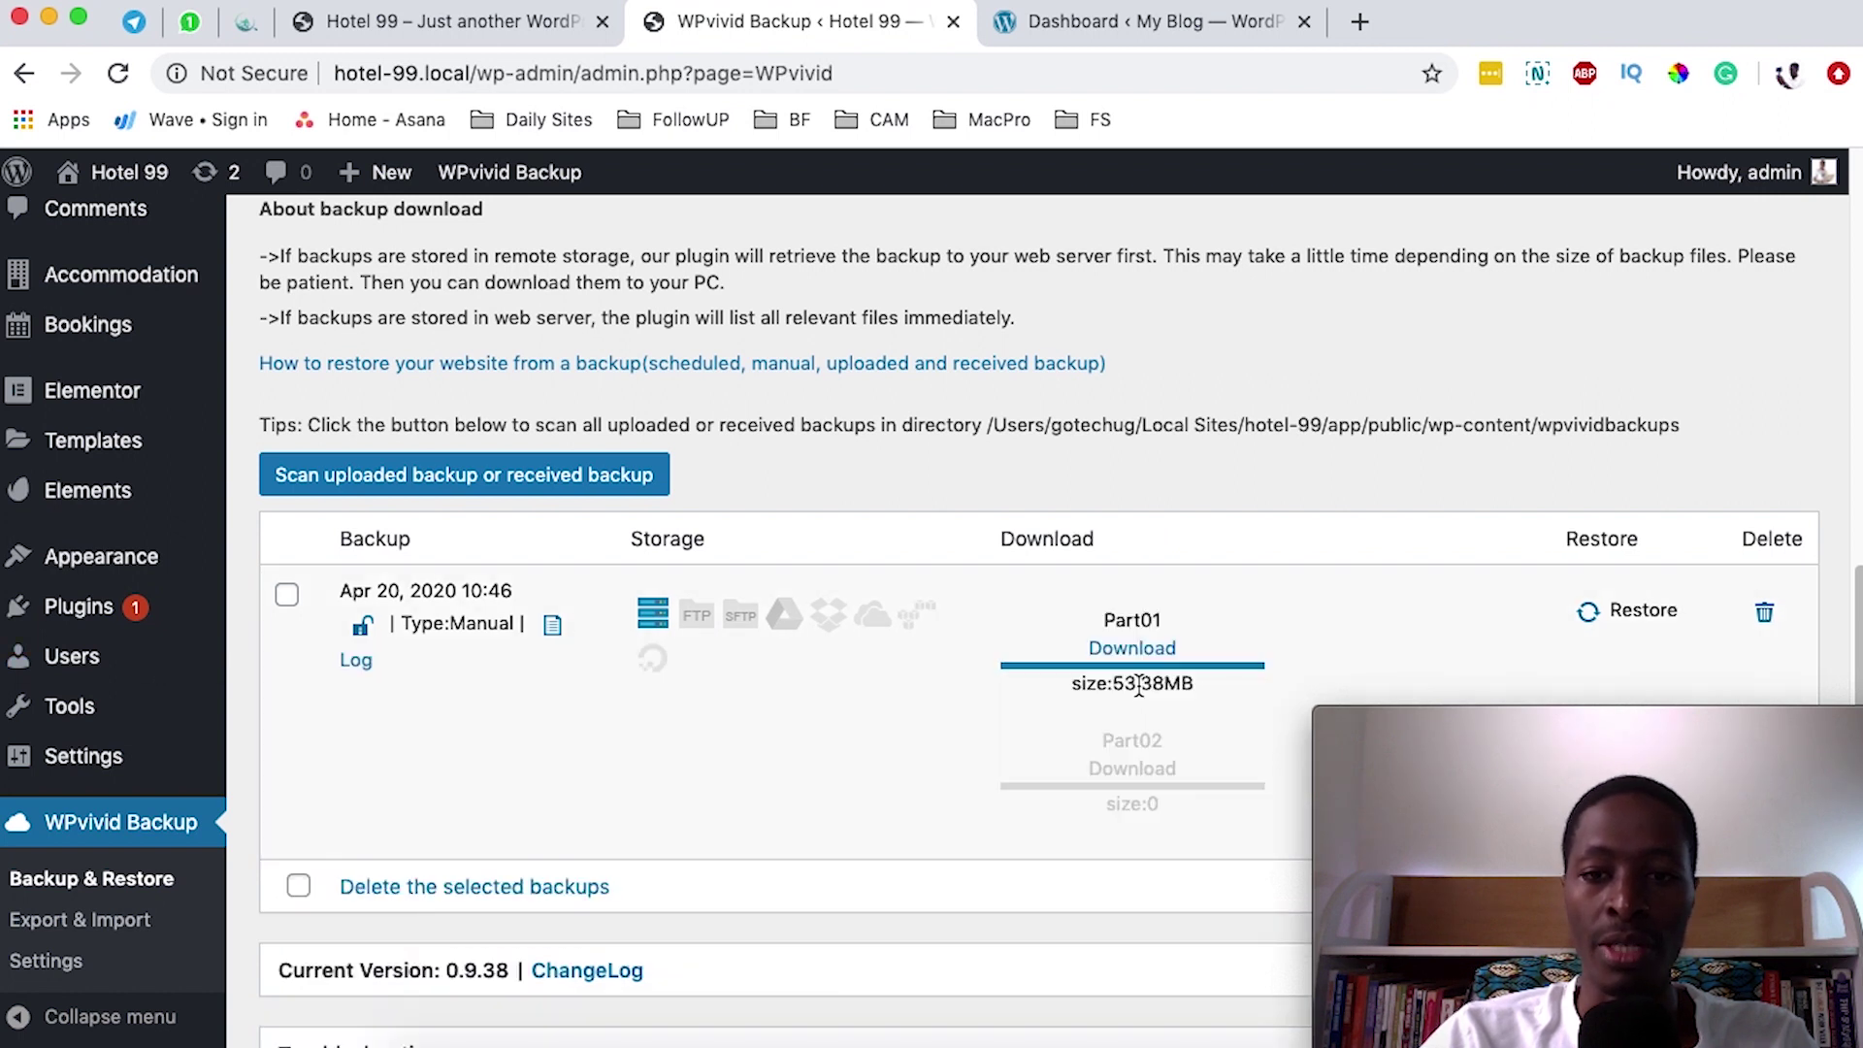
click(1151, 648)
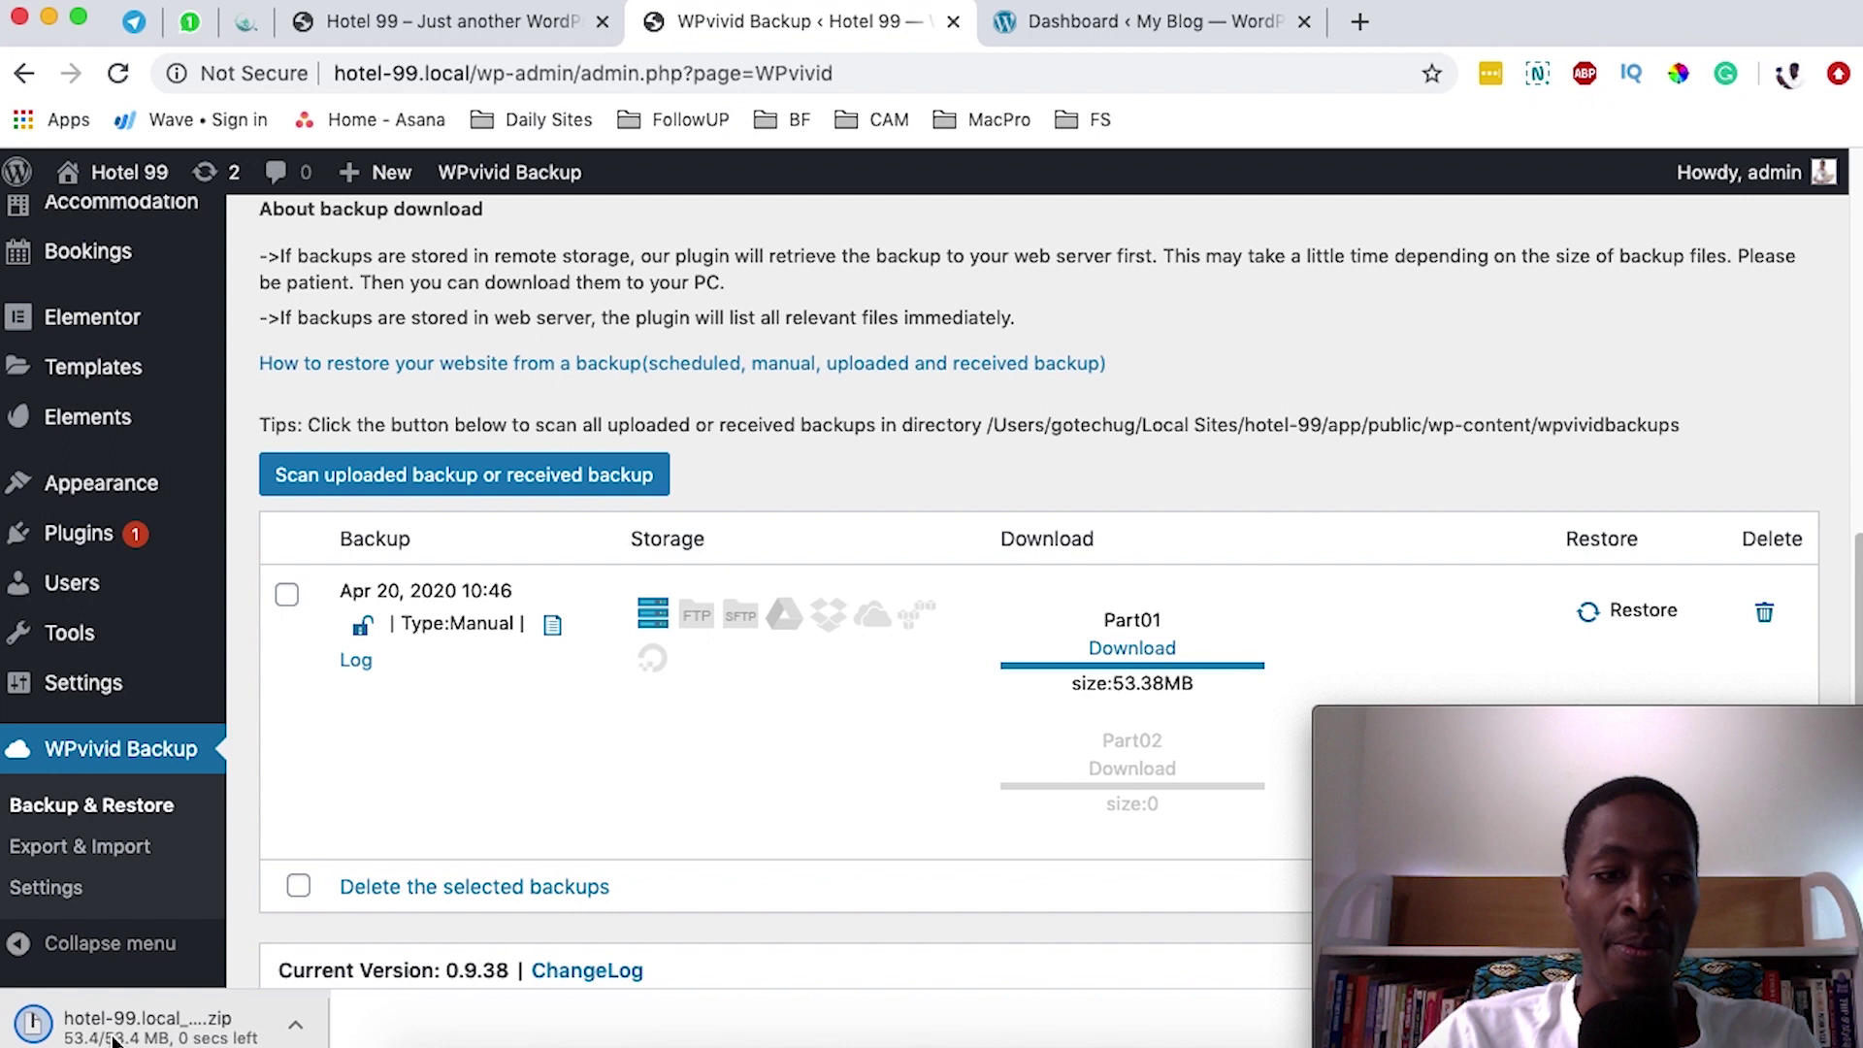
click(1144, 22)
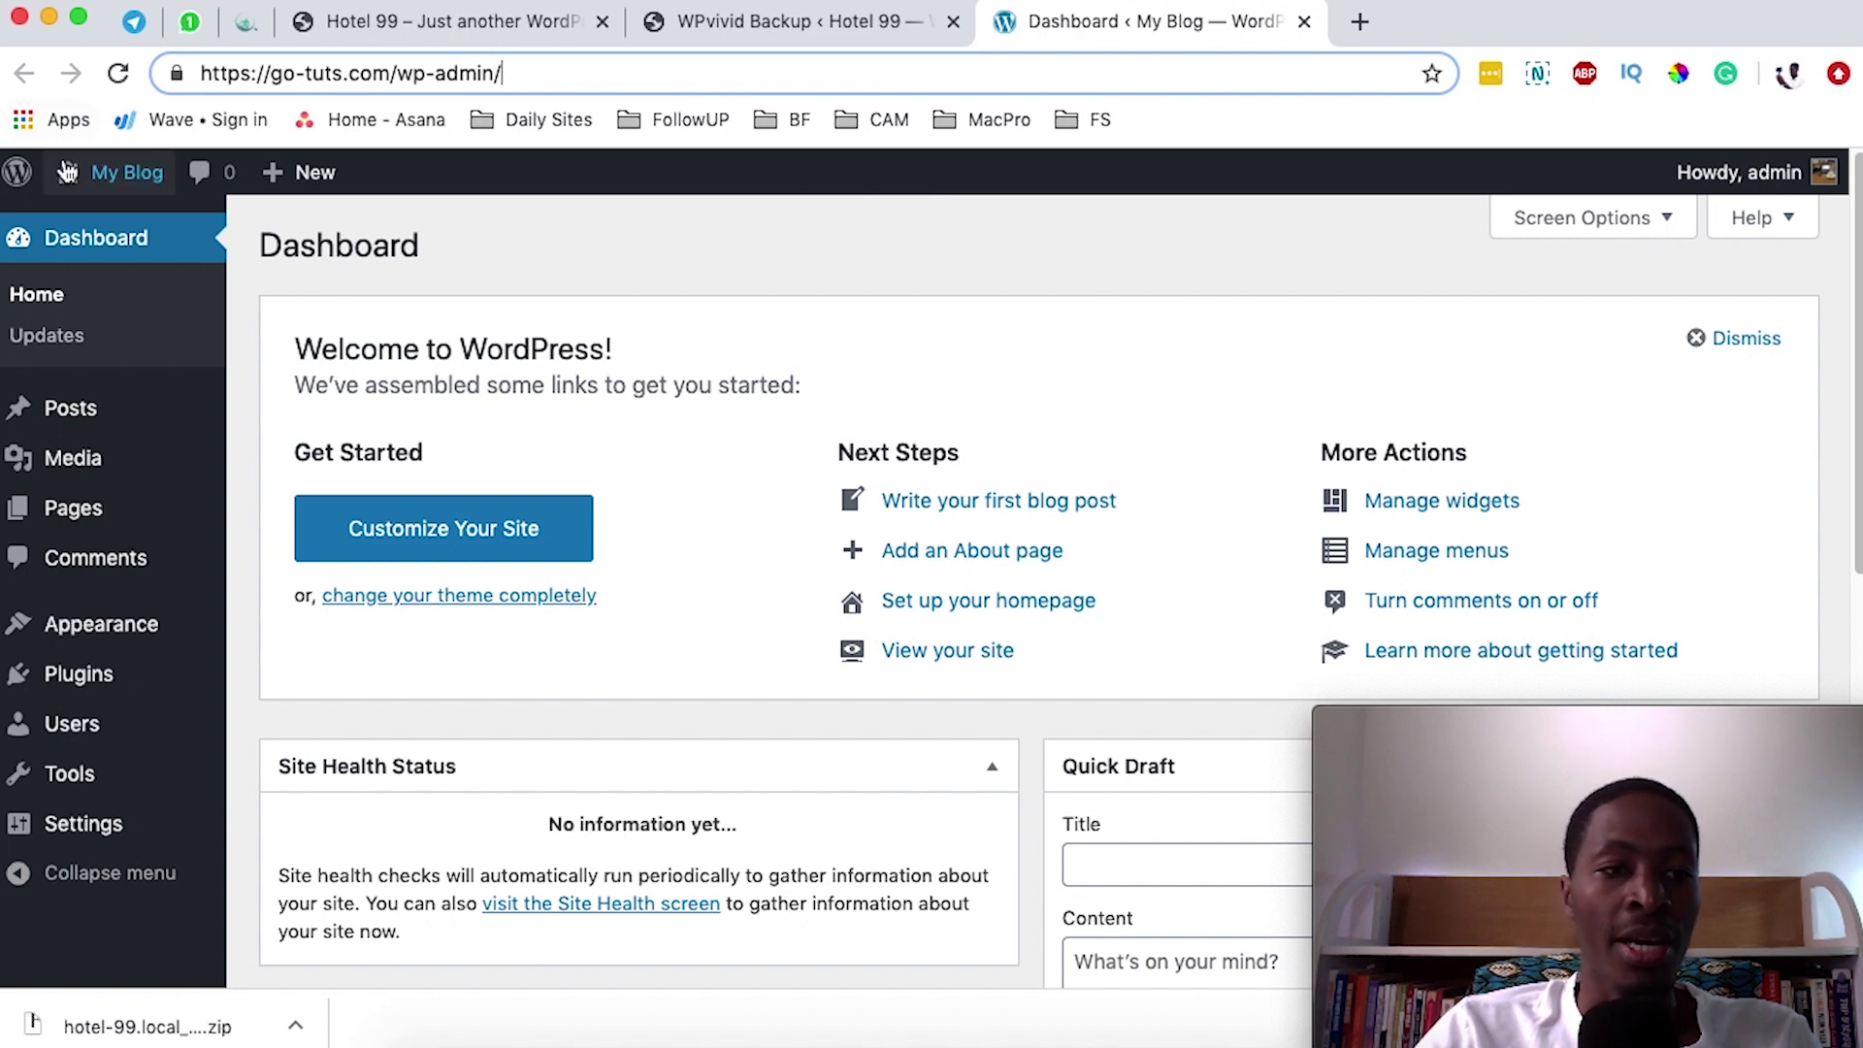
- View the go-tuts.com public front end, then return to its admin dashboard
mouse_move(106, 177)
click(103, 226)
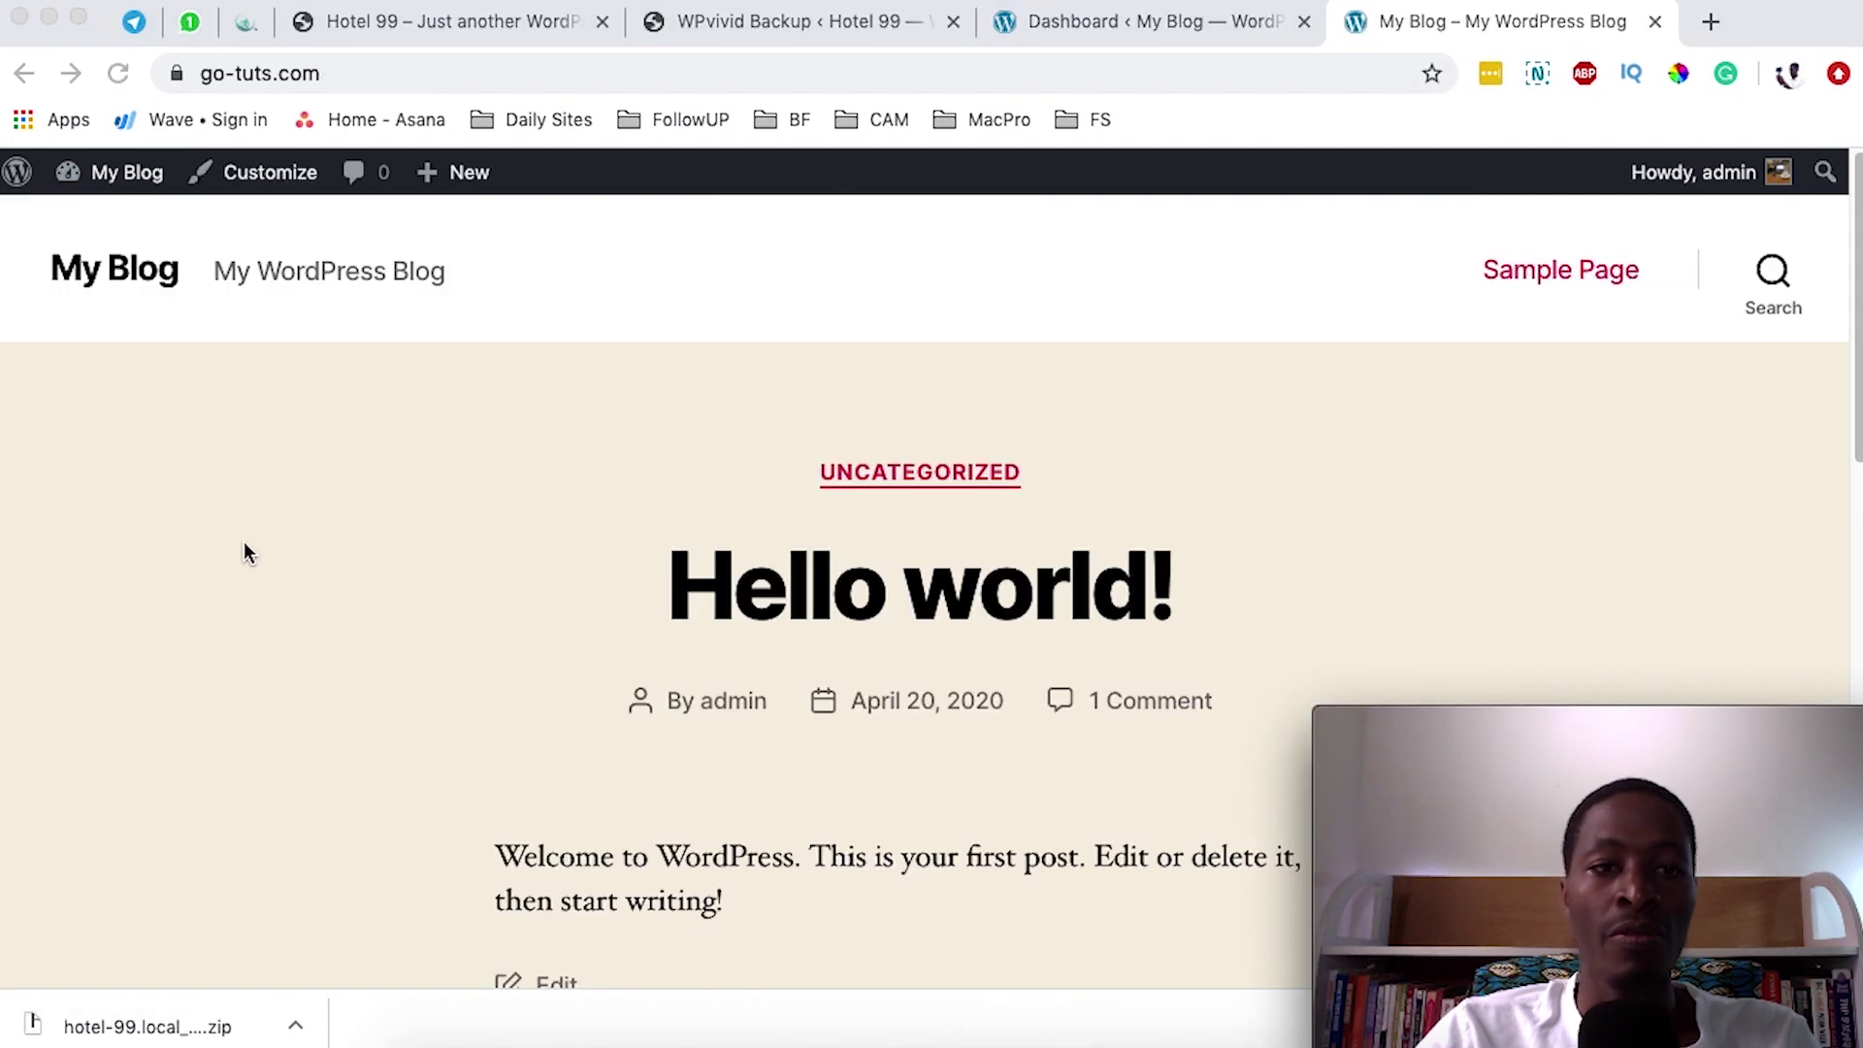
click(507, 582)
scroll(509, 559, down, 1)
scroll(509, 558, down, 10)
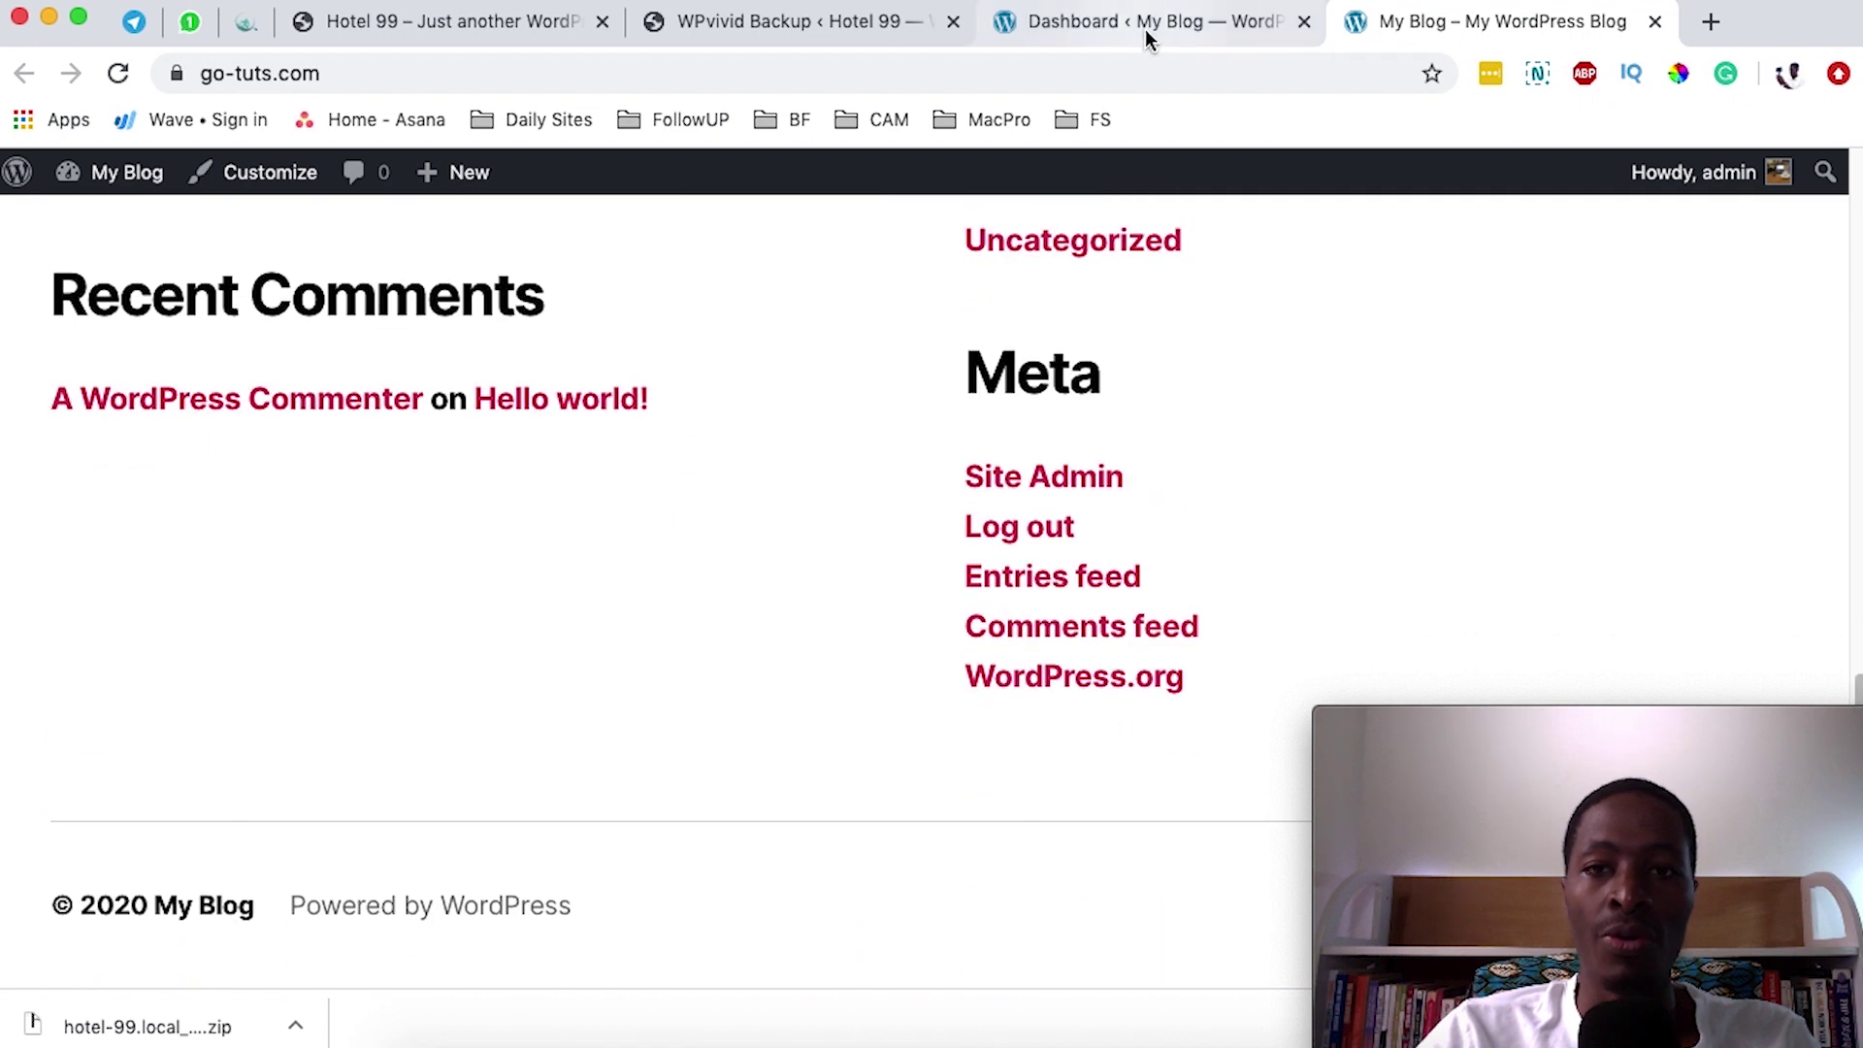
click(1145, 24)
- Check the installed plugins and the three themes (Twenty Twenty active), ending on Plugins
mouse_move(68, 660)
click(282, 679)
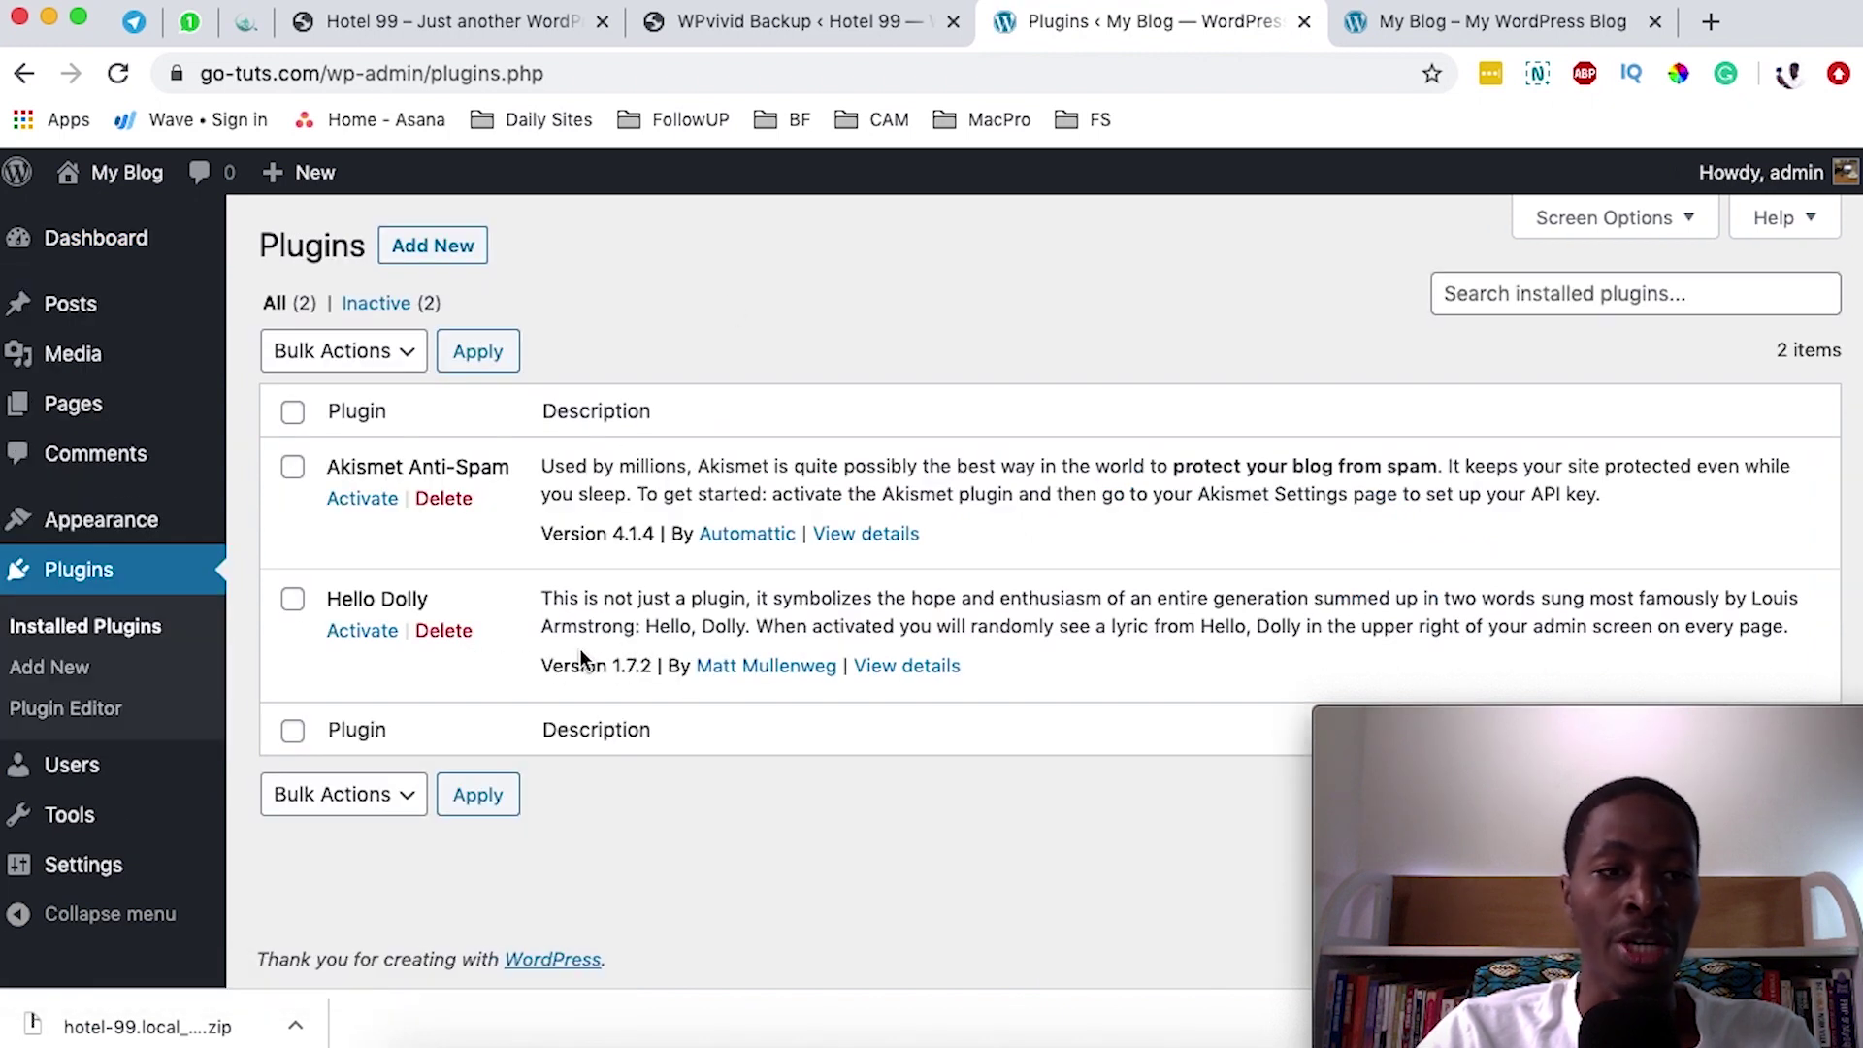
mouse_move(97, 521)
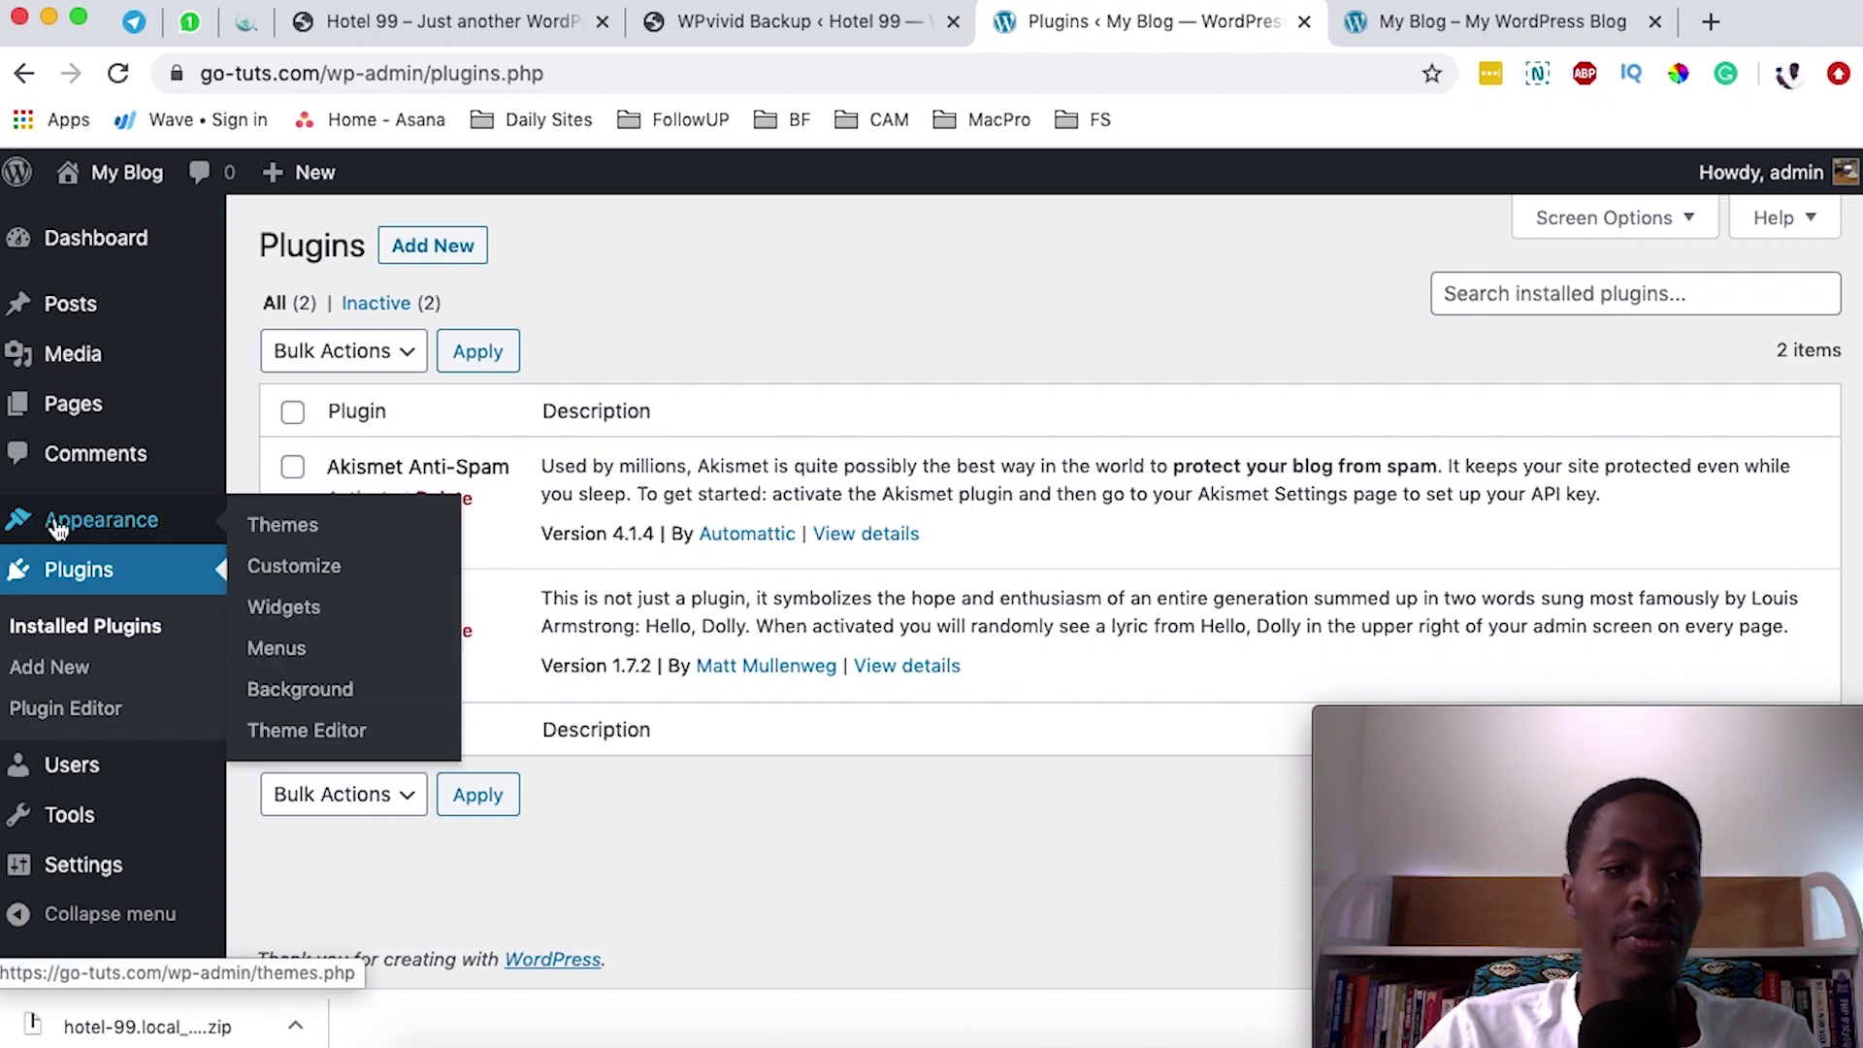
click(267, 532)
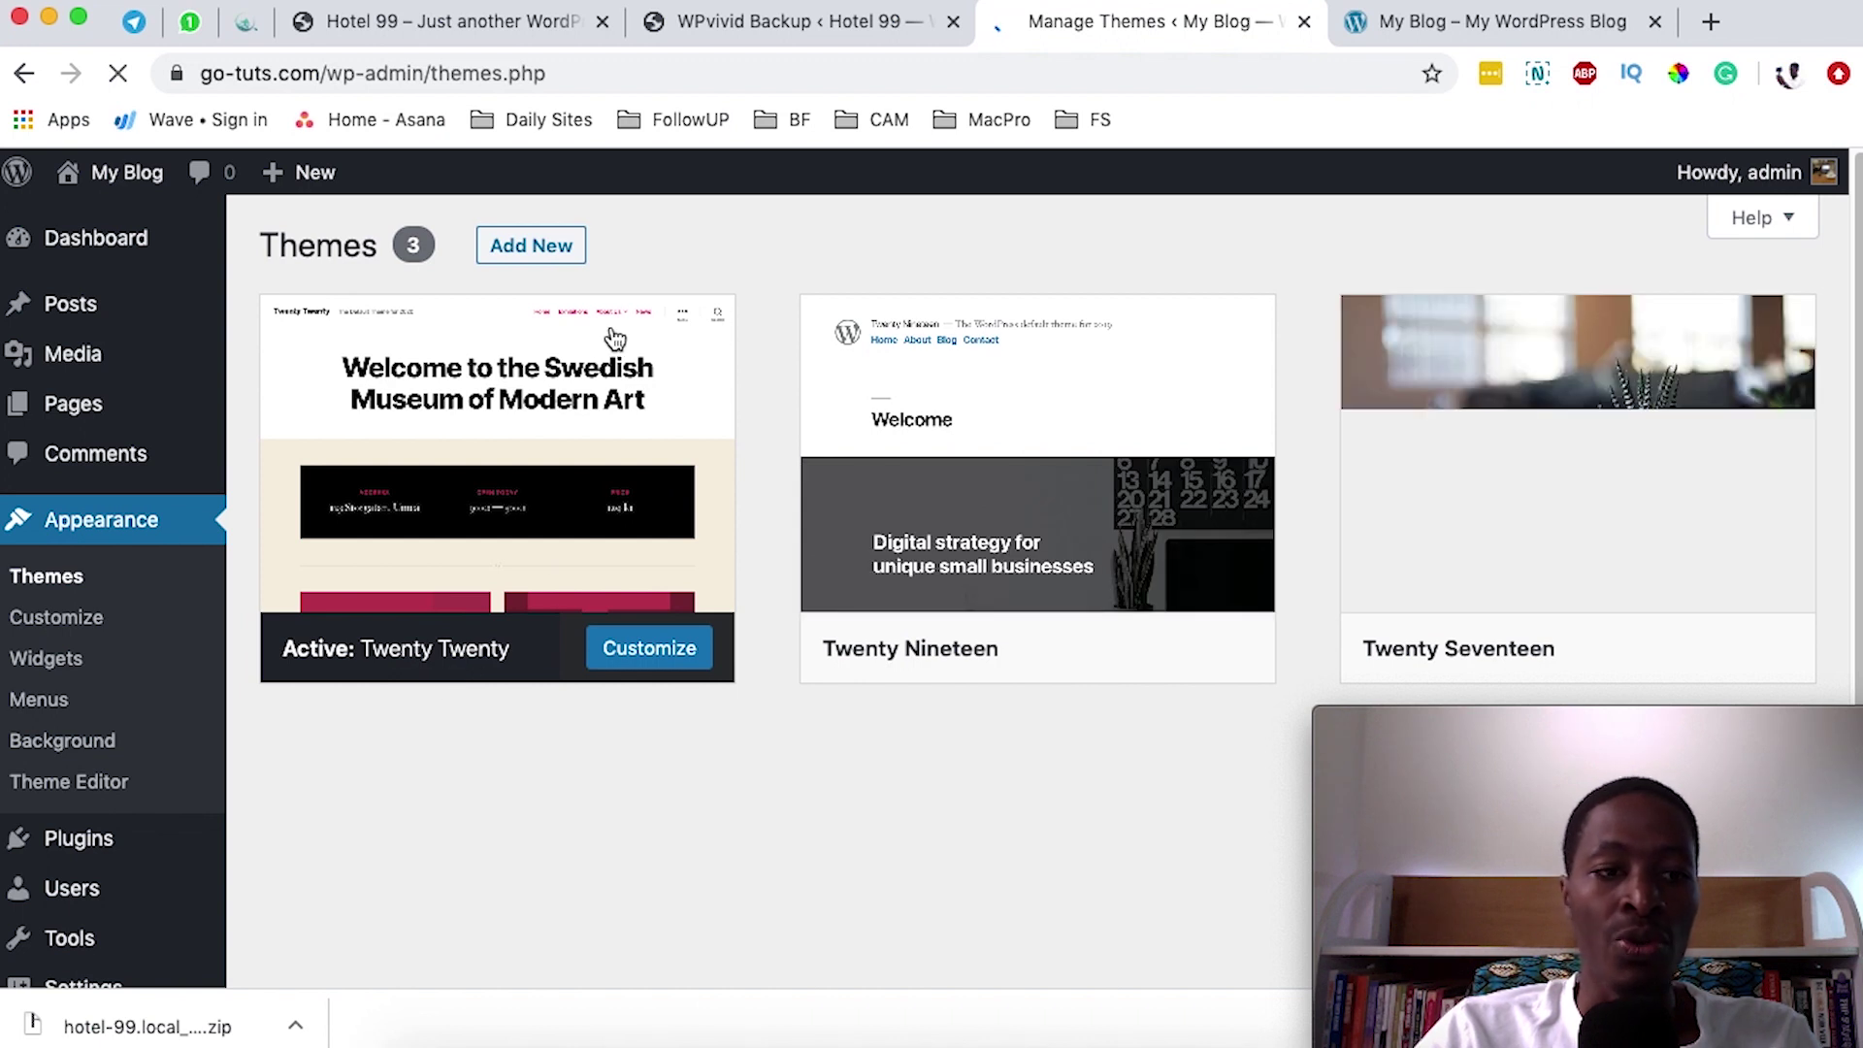
click(108, 849)
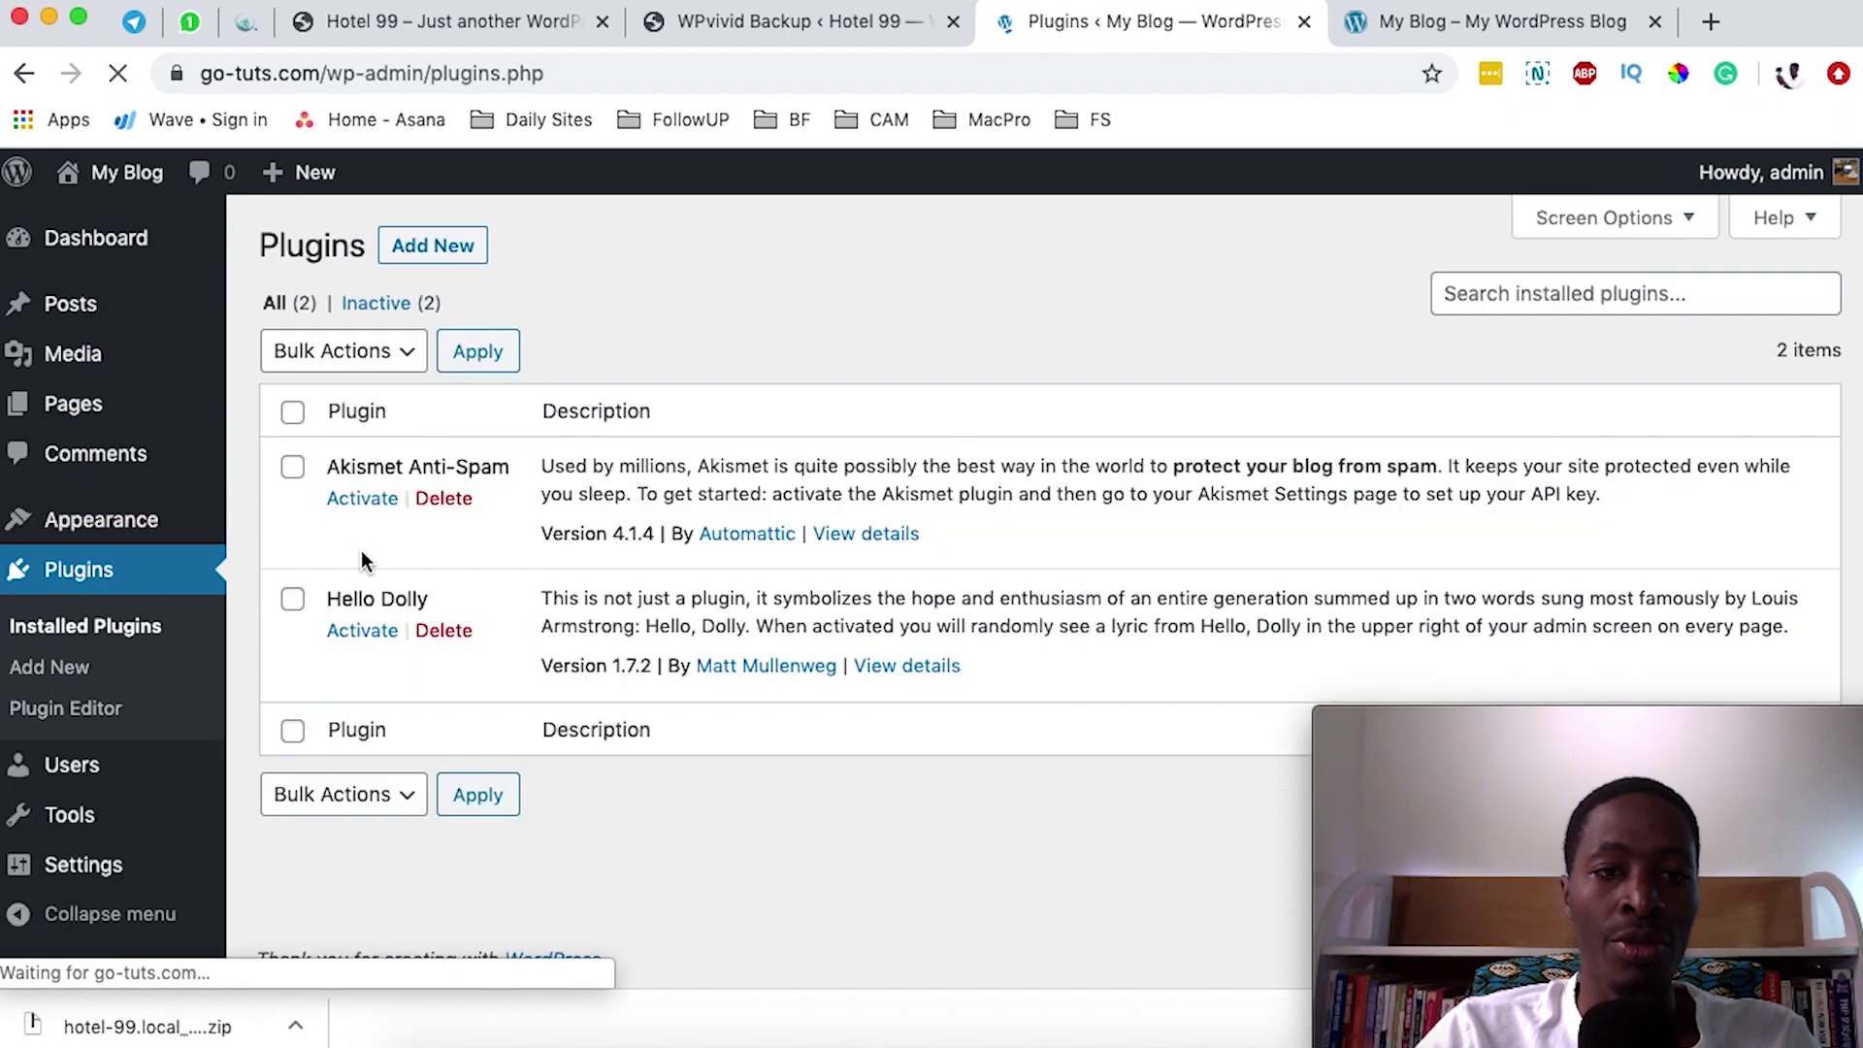
- Search plugins for 'wpvivid', then install and activate WPvivid Backup on go-tuts.com
click(429, 251)
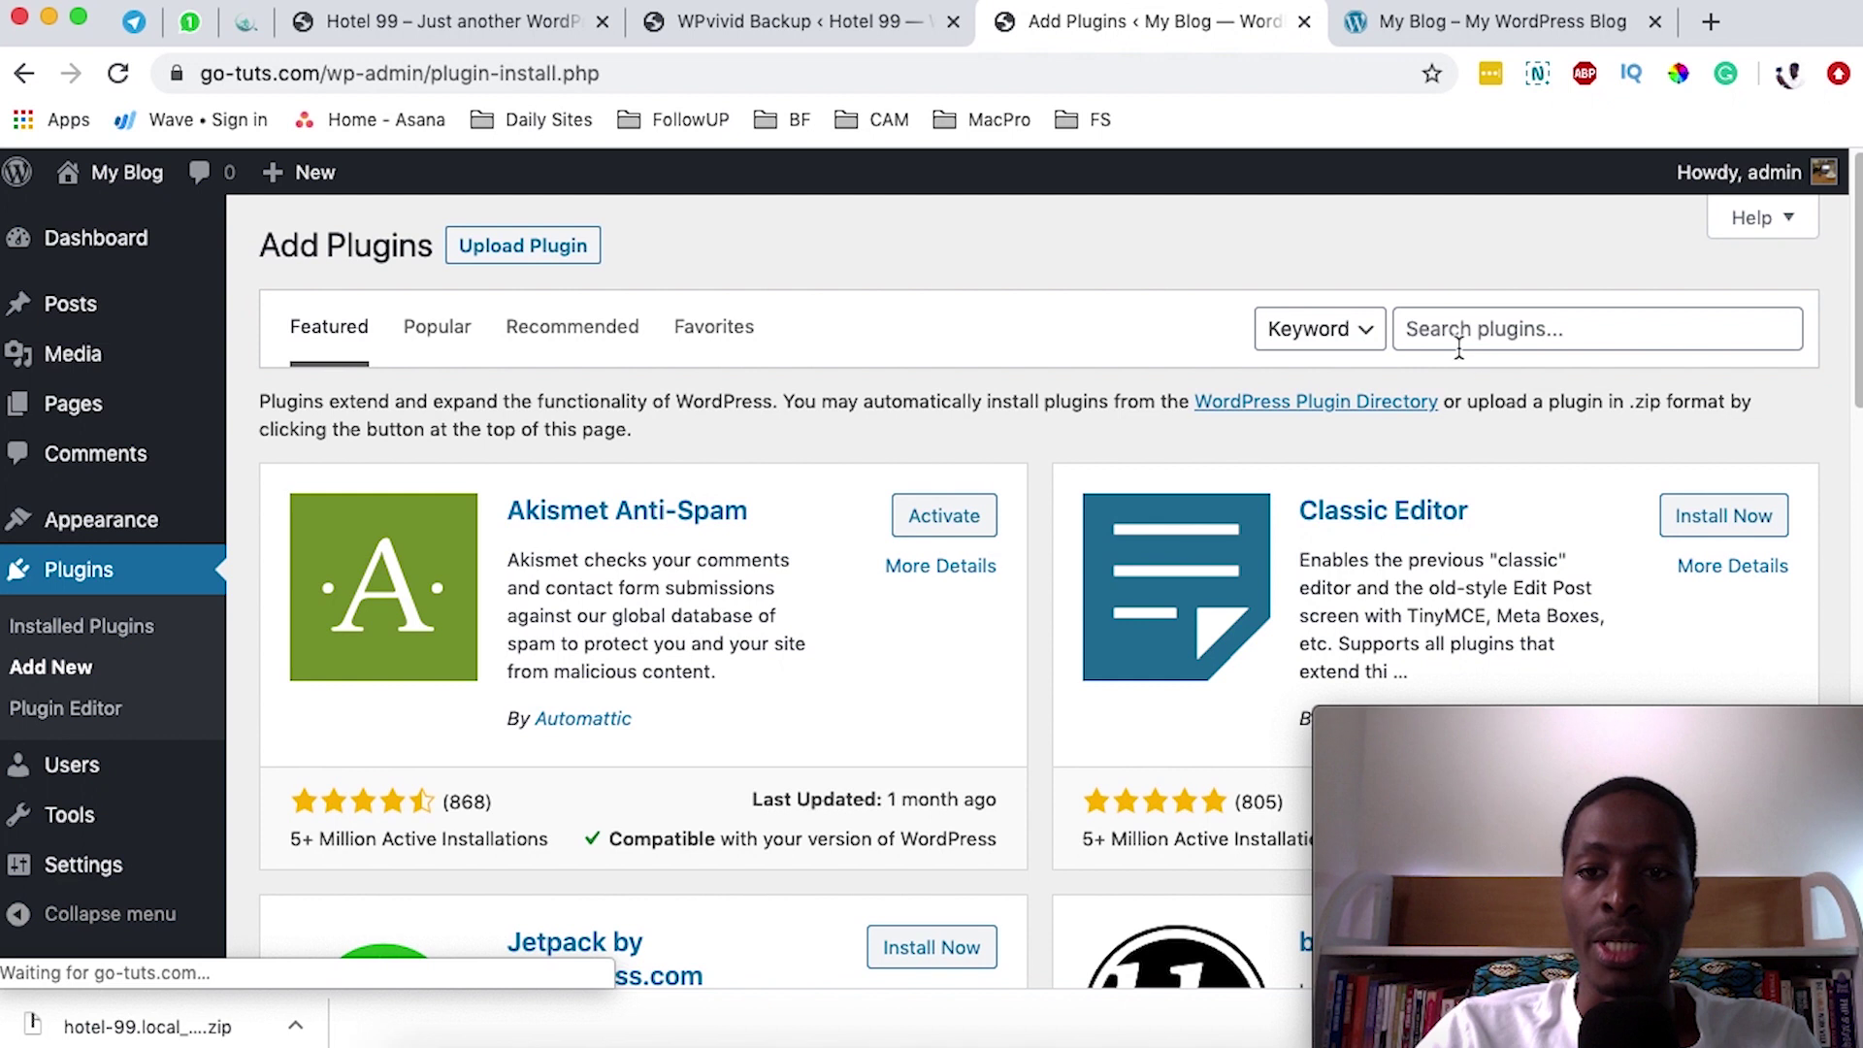
click(1457, 335)
text(wp)
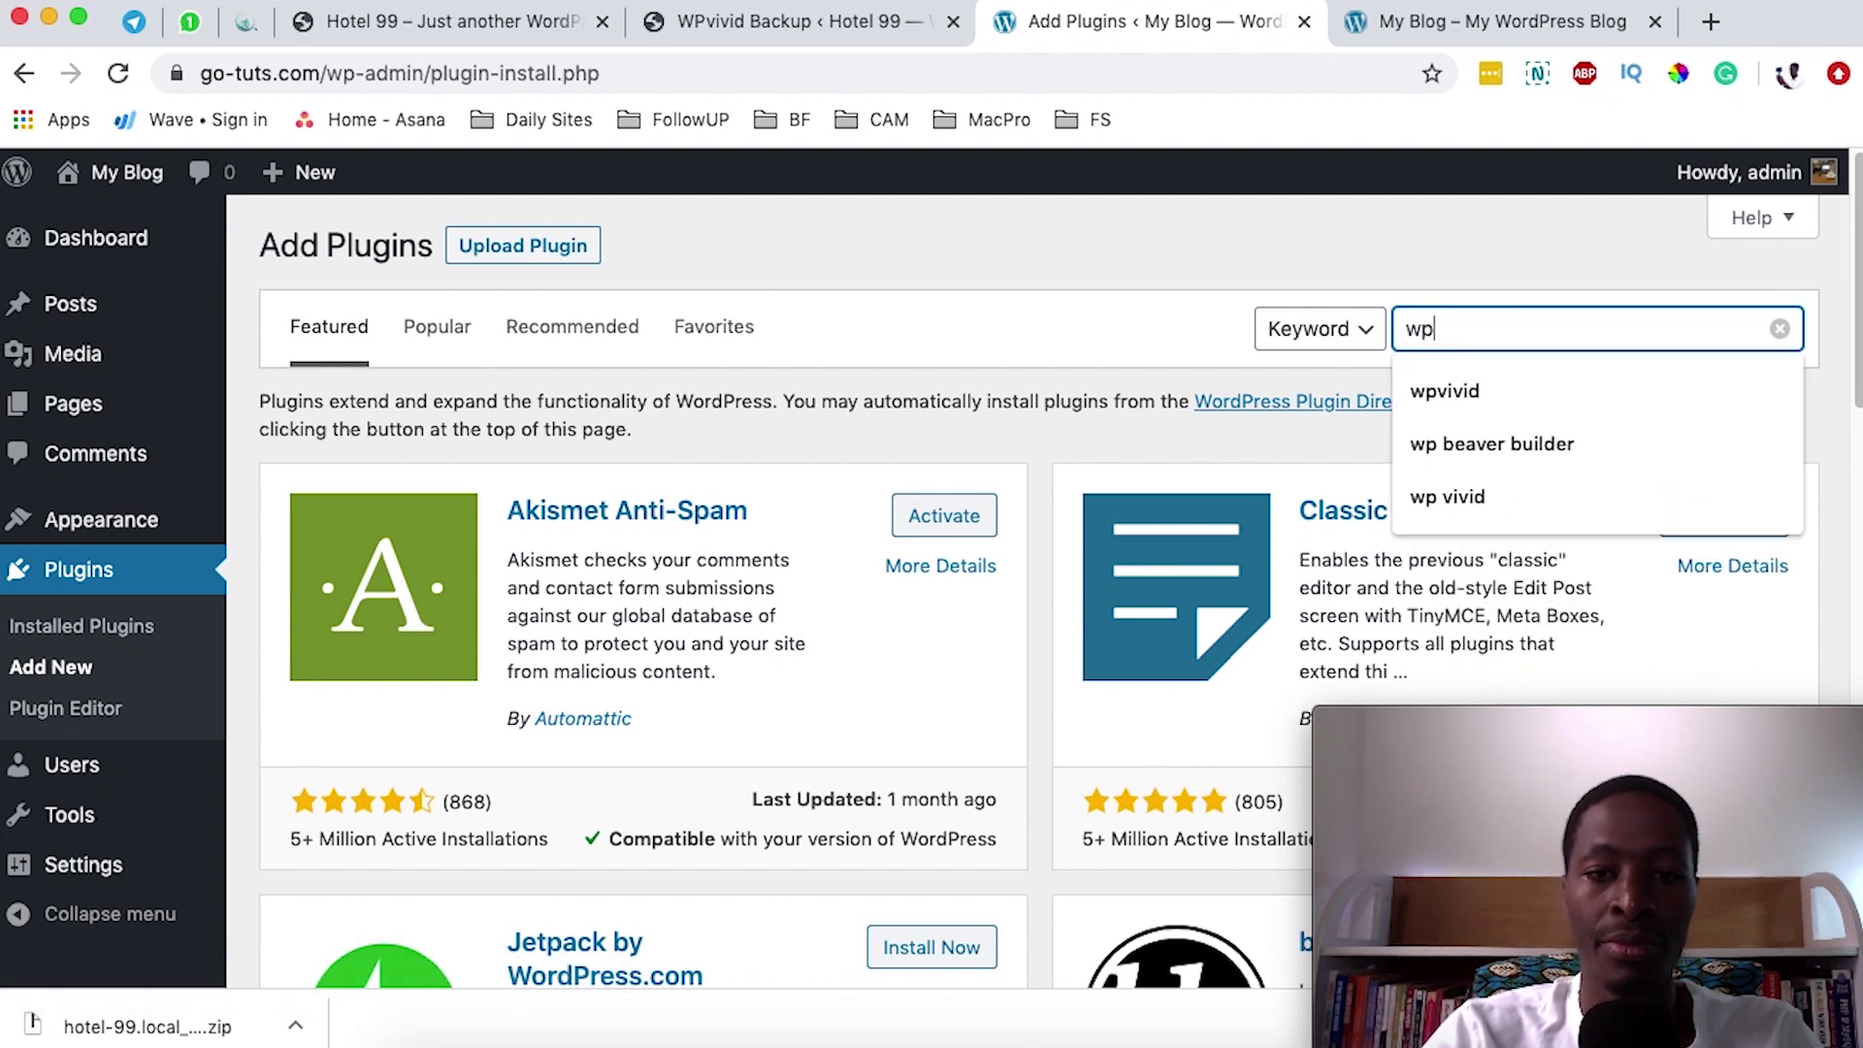
text(vivid)
click(910, 500)
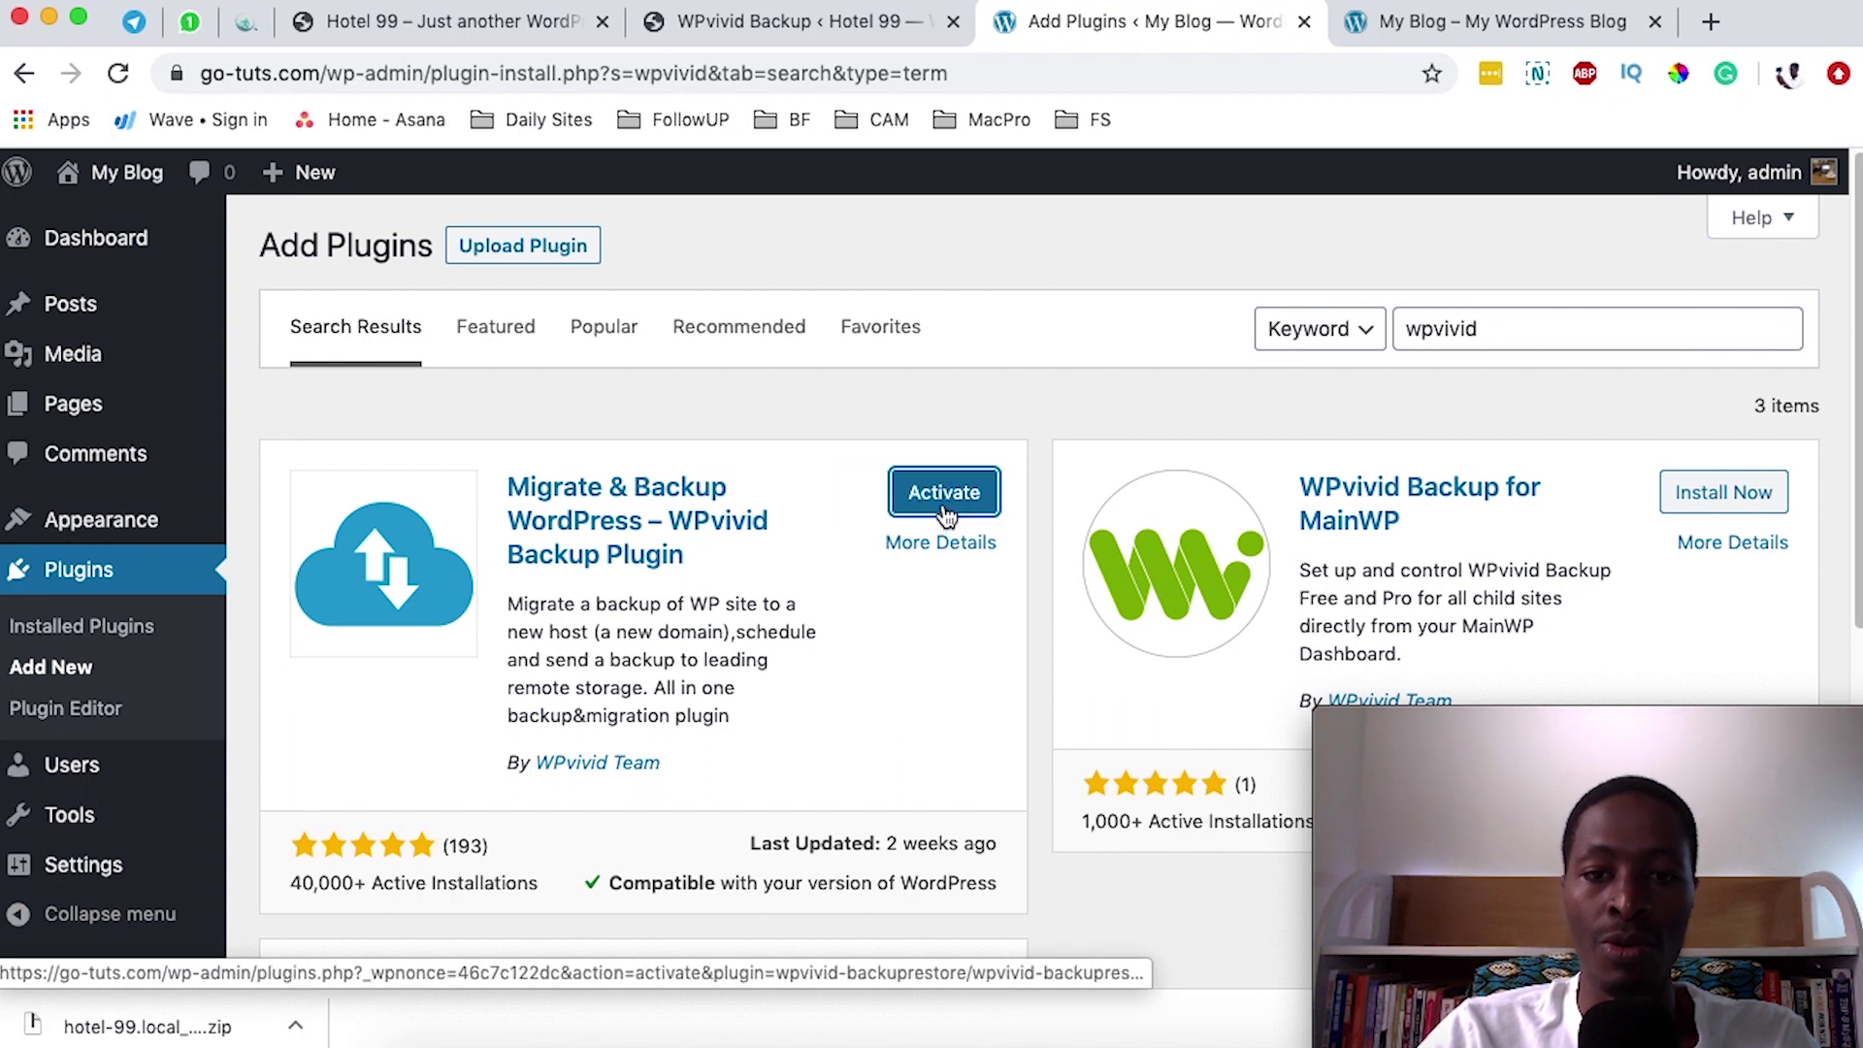
click(947, 491)
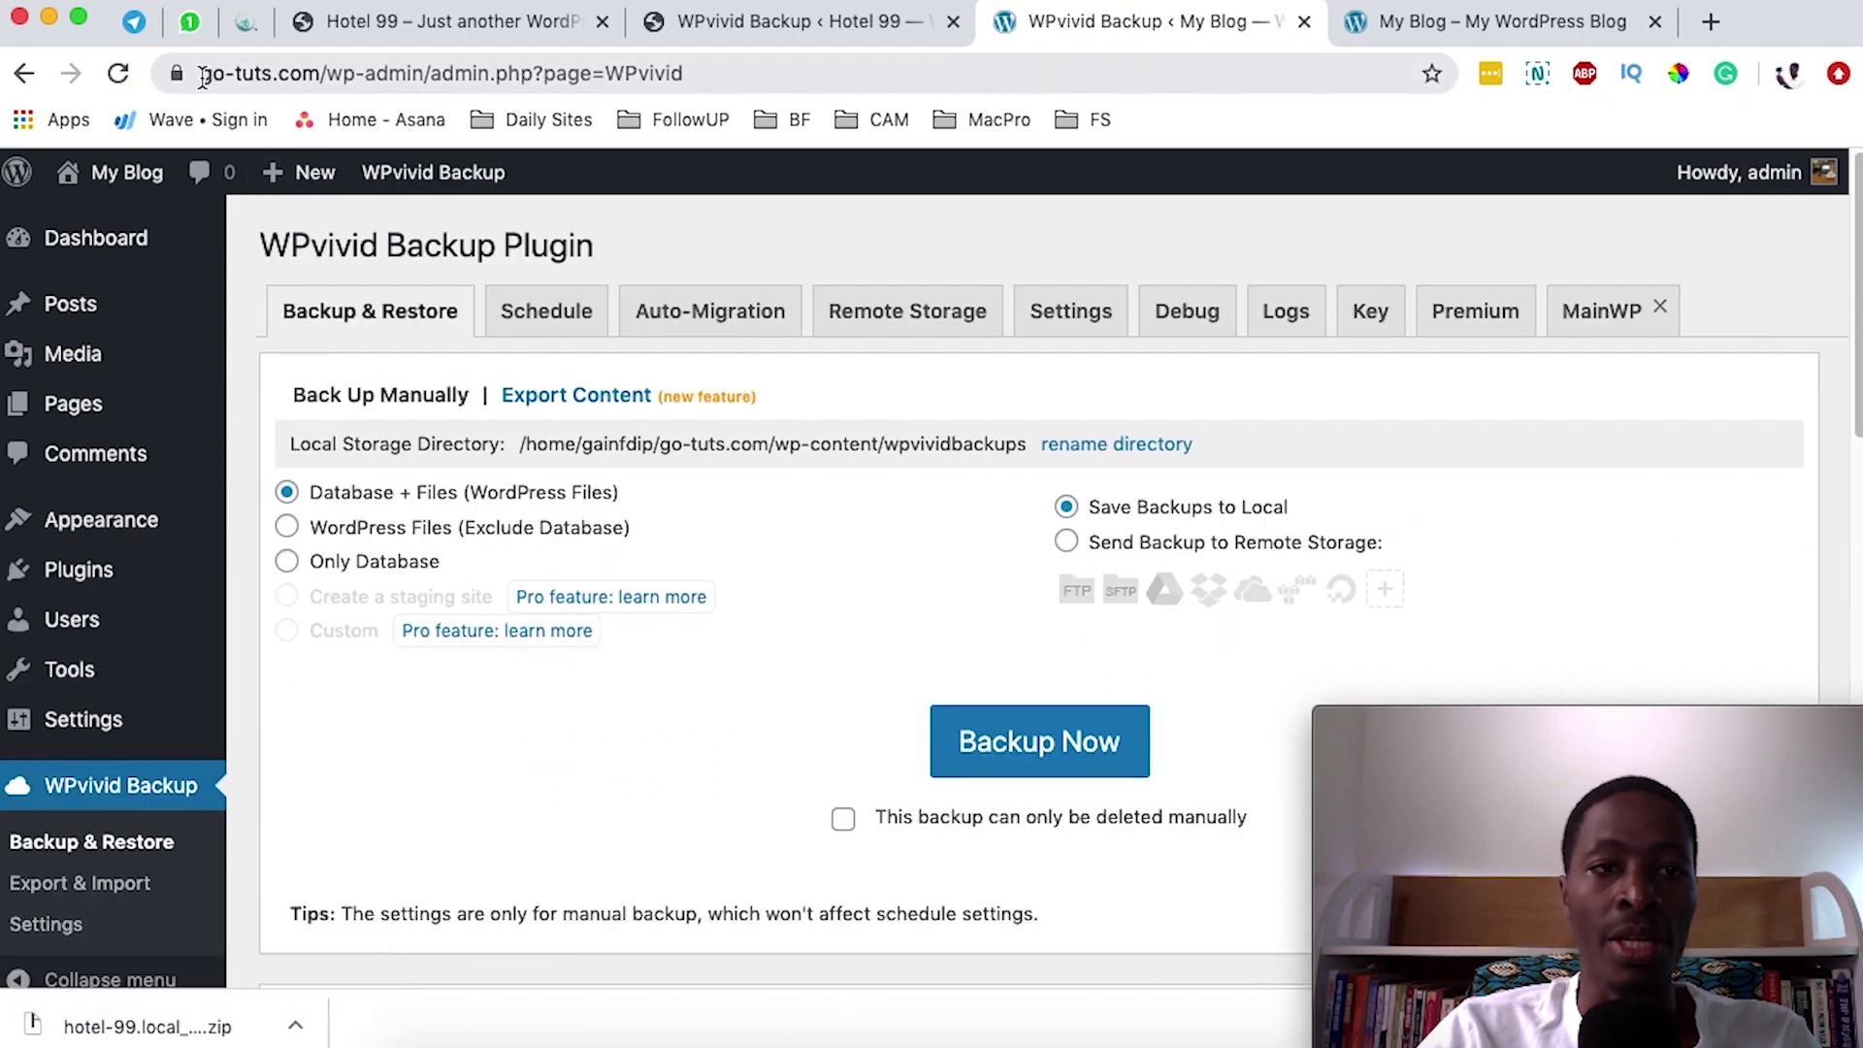
- Reveal the site's full web address in the address bar
click(243, 73)
click(359, 74)
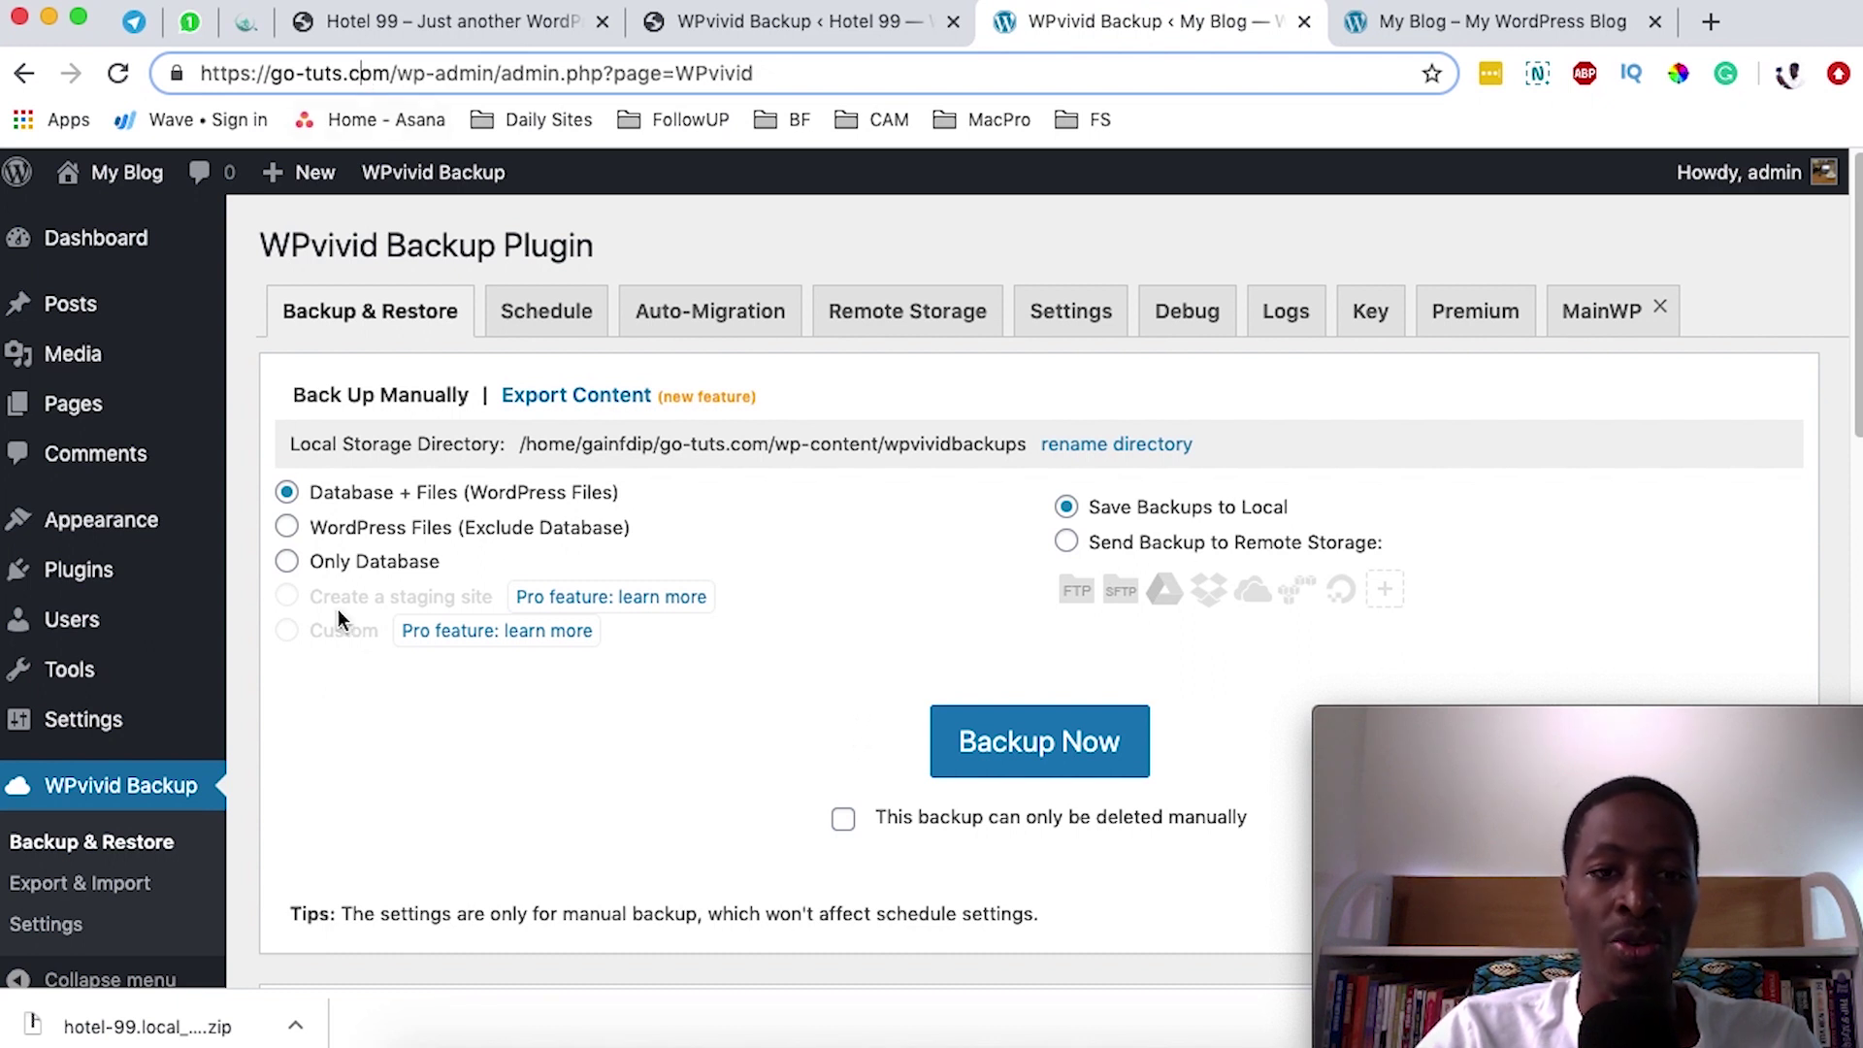
scroll(685, 605, down, 10)
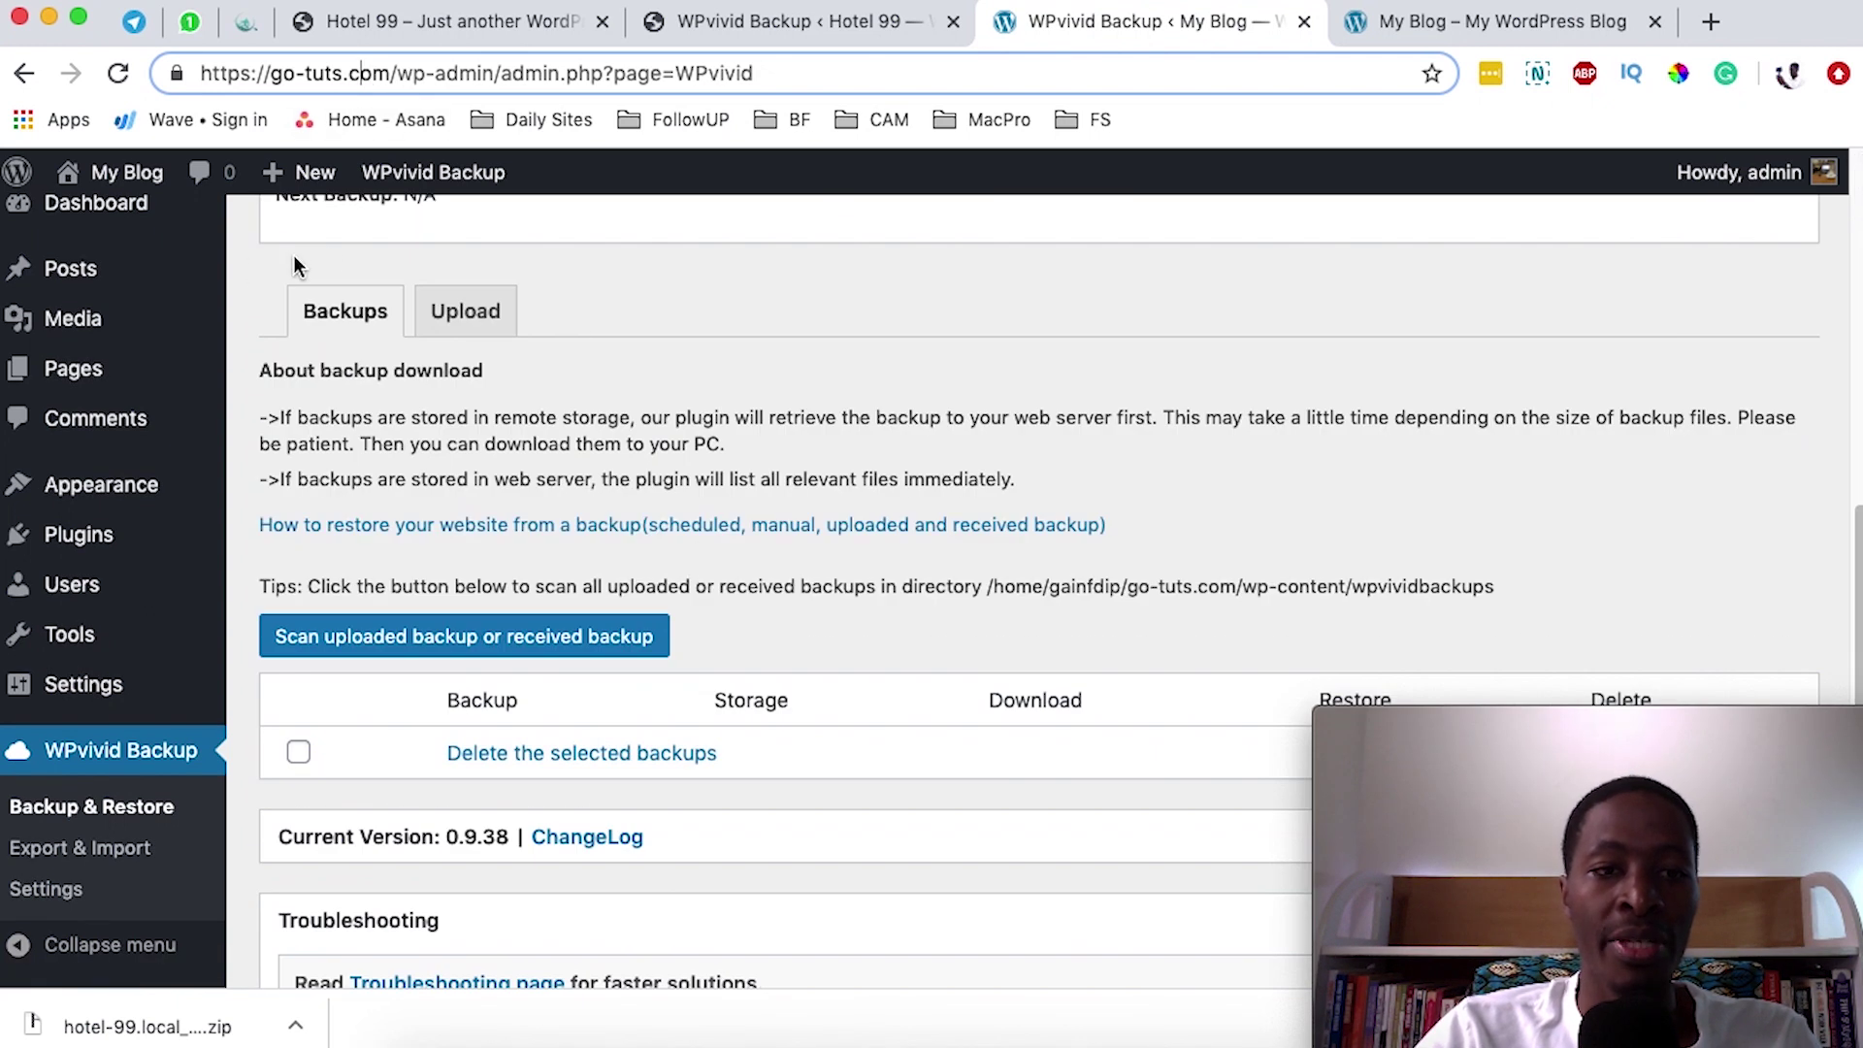
- Upload the hotel-99 backup zip in WPvivid's Upload tab by dragging it from Finder
click(462, 320)
scroll(594, 631, down, 10)
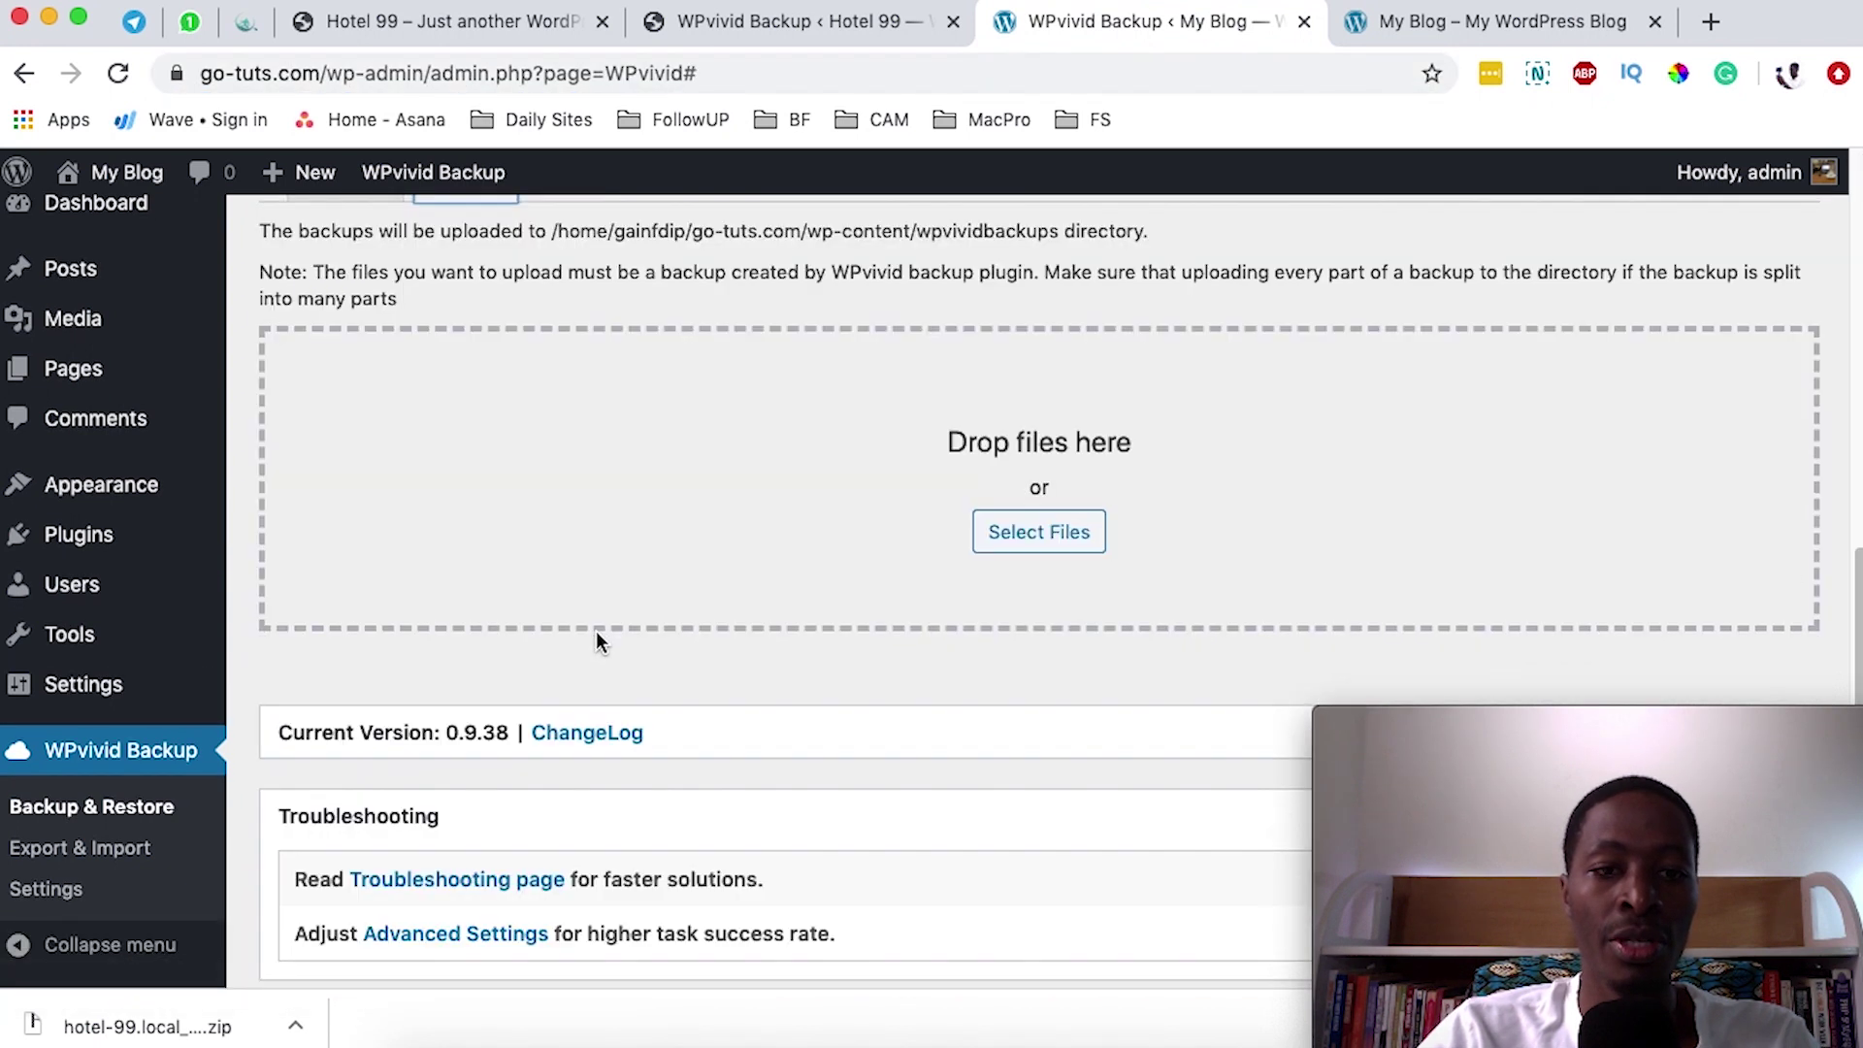
scroll(600, 626, up, 3)
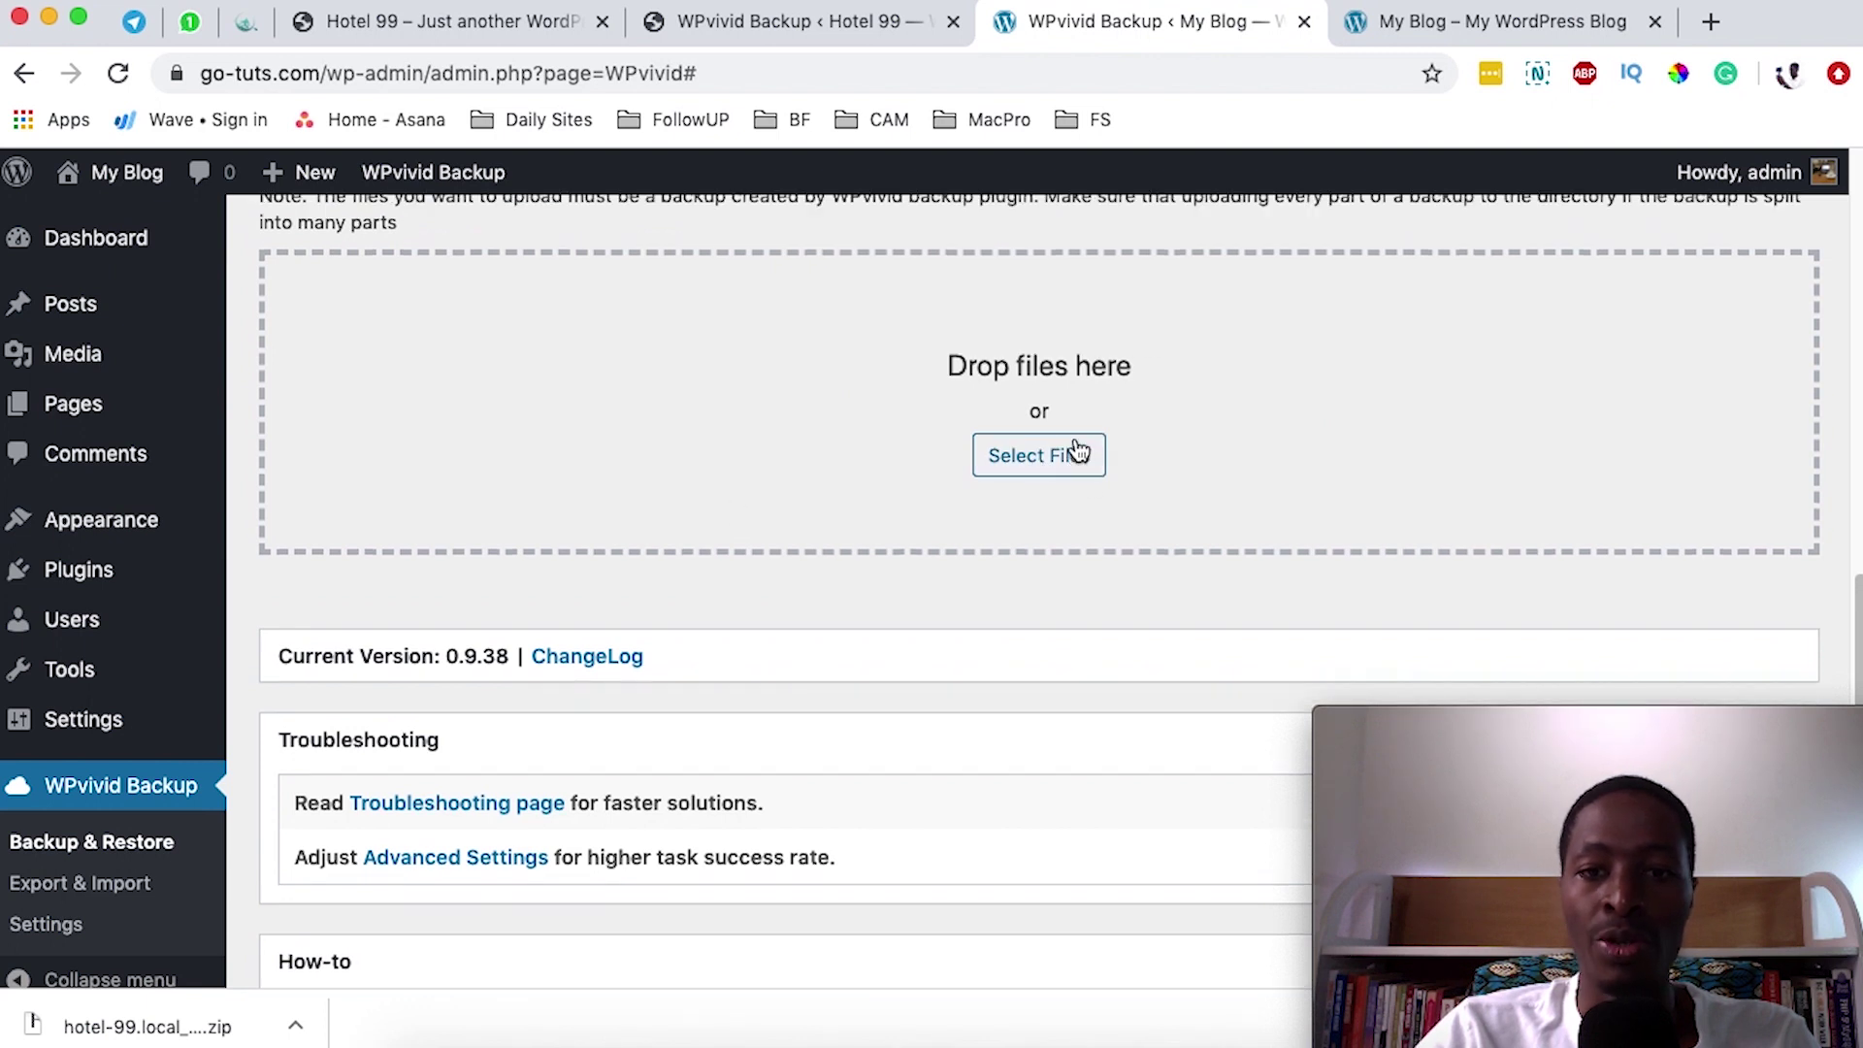
scroll(1058, 448, up, 1)
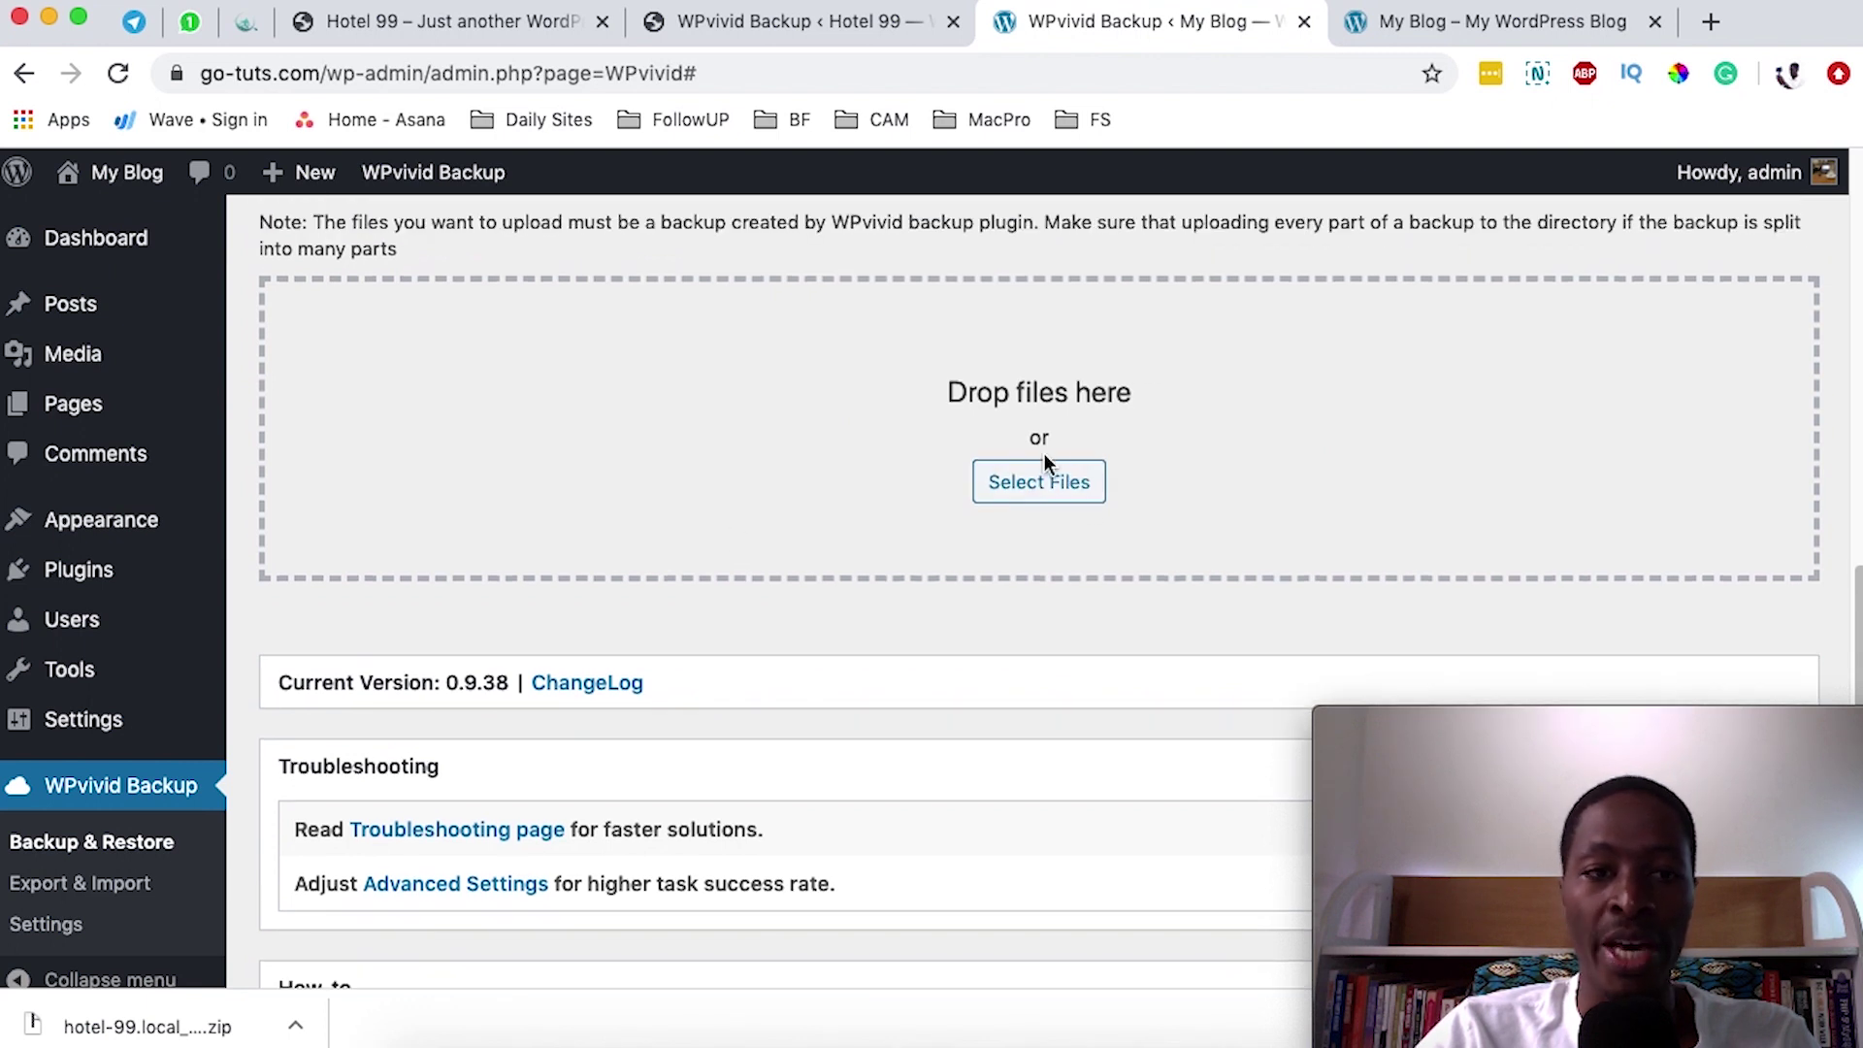
click(298, 1034)
click(405, 996)
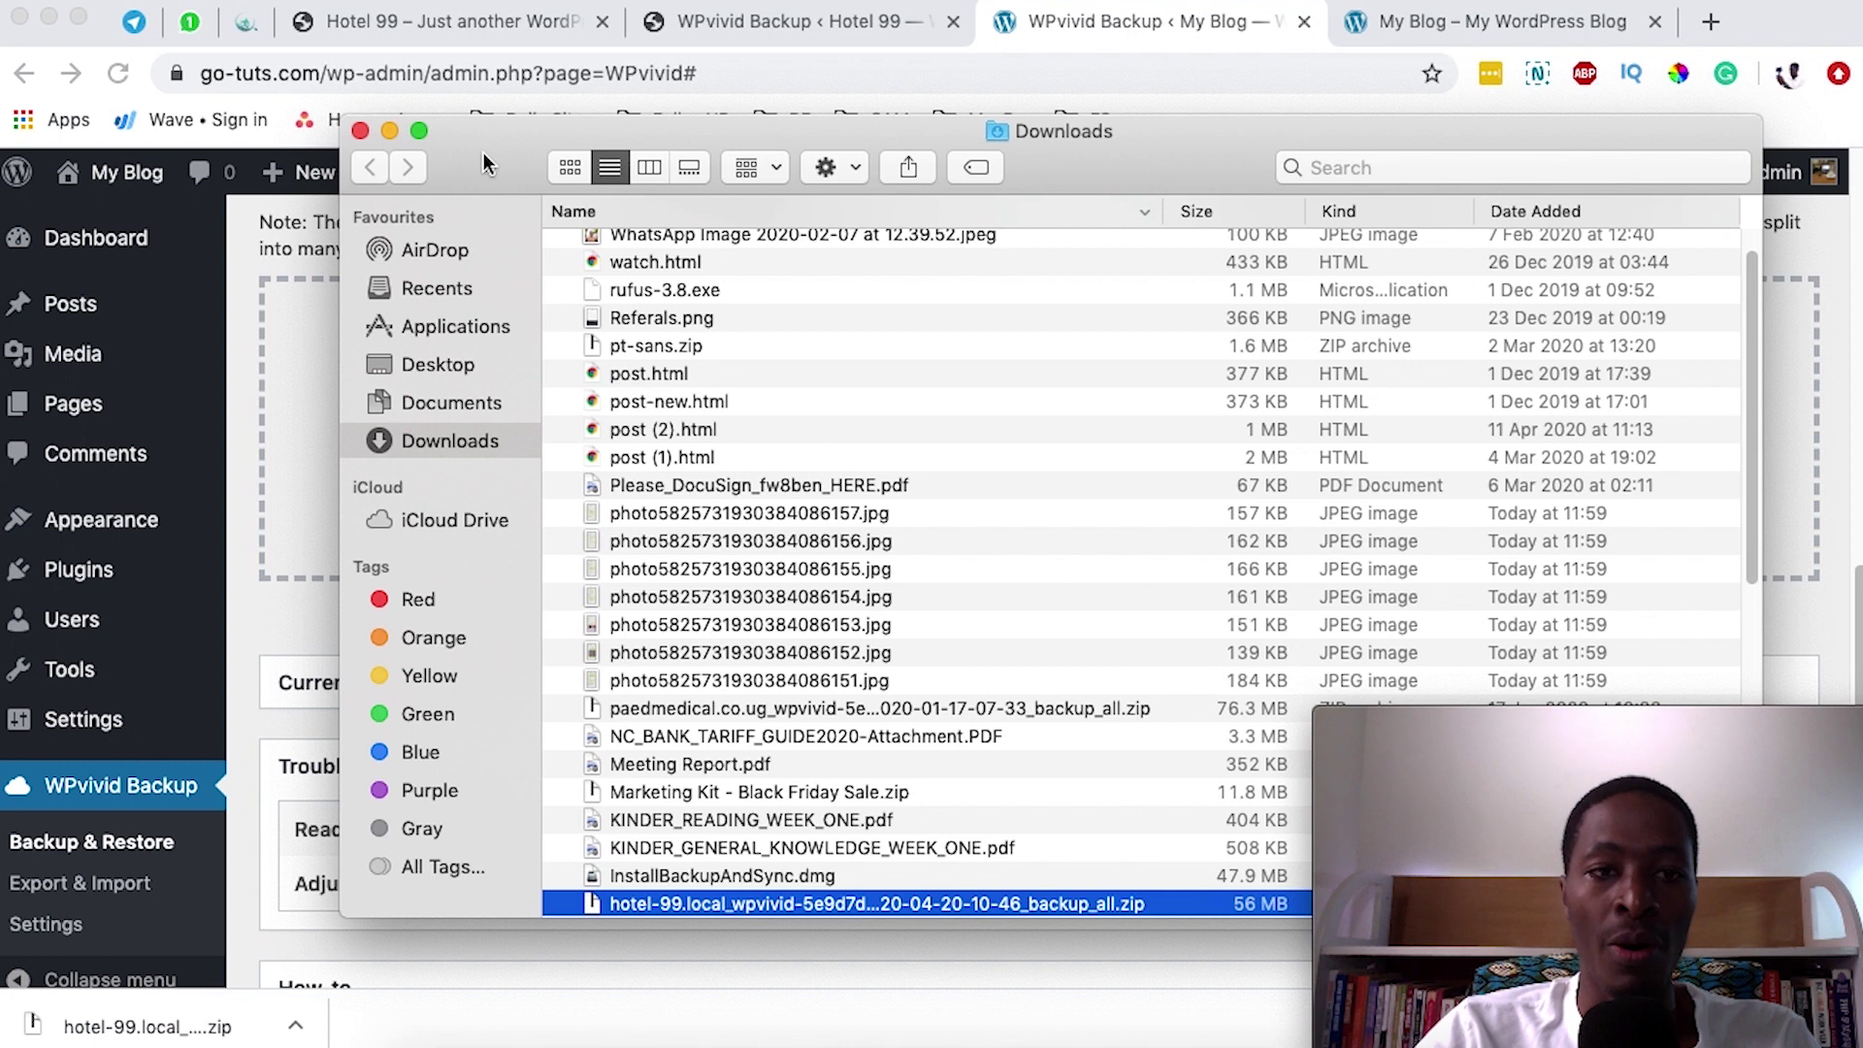
drag(483, 153, 765, 84)
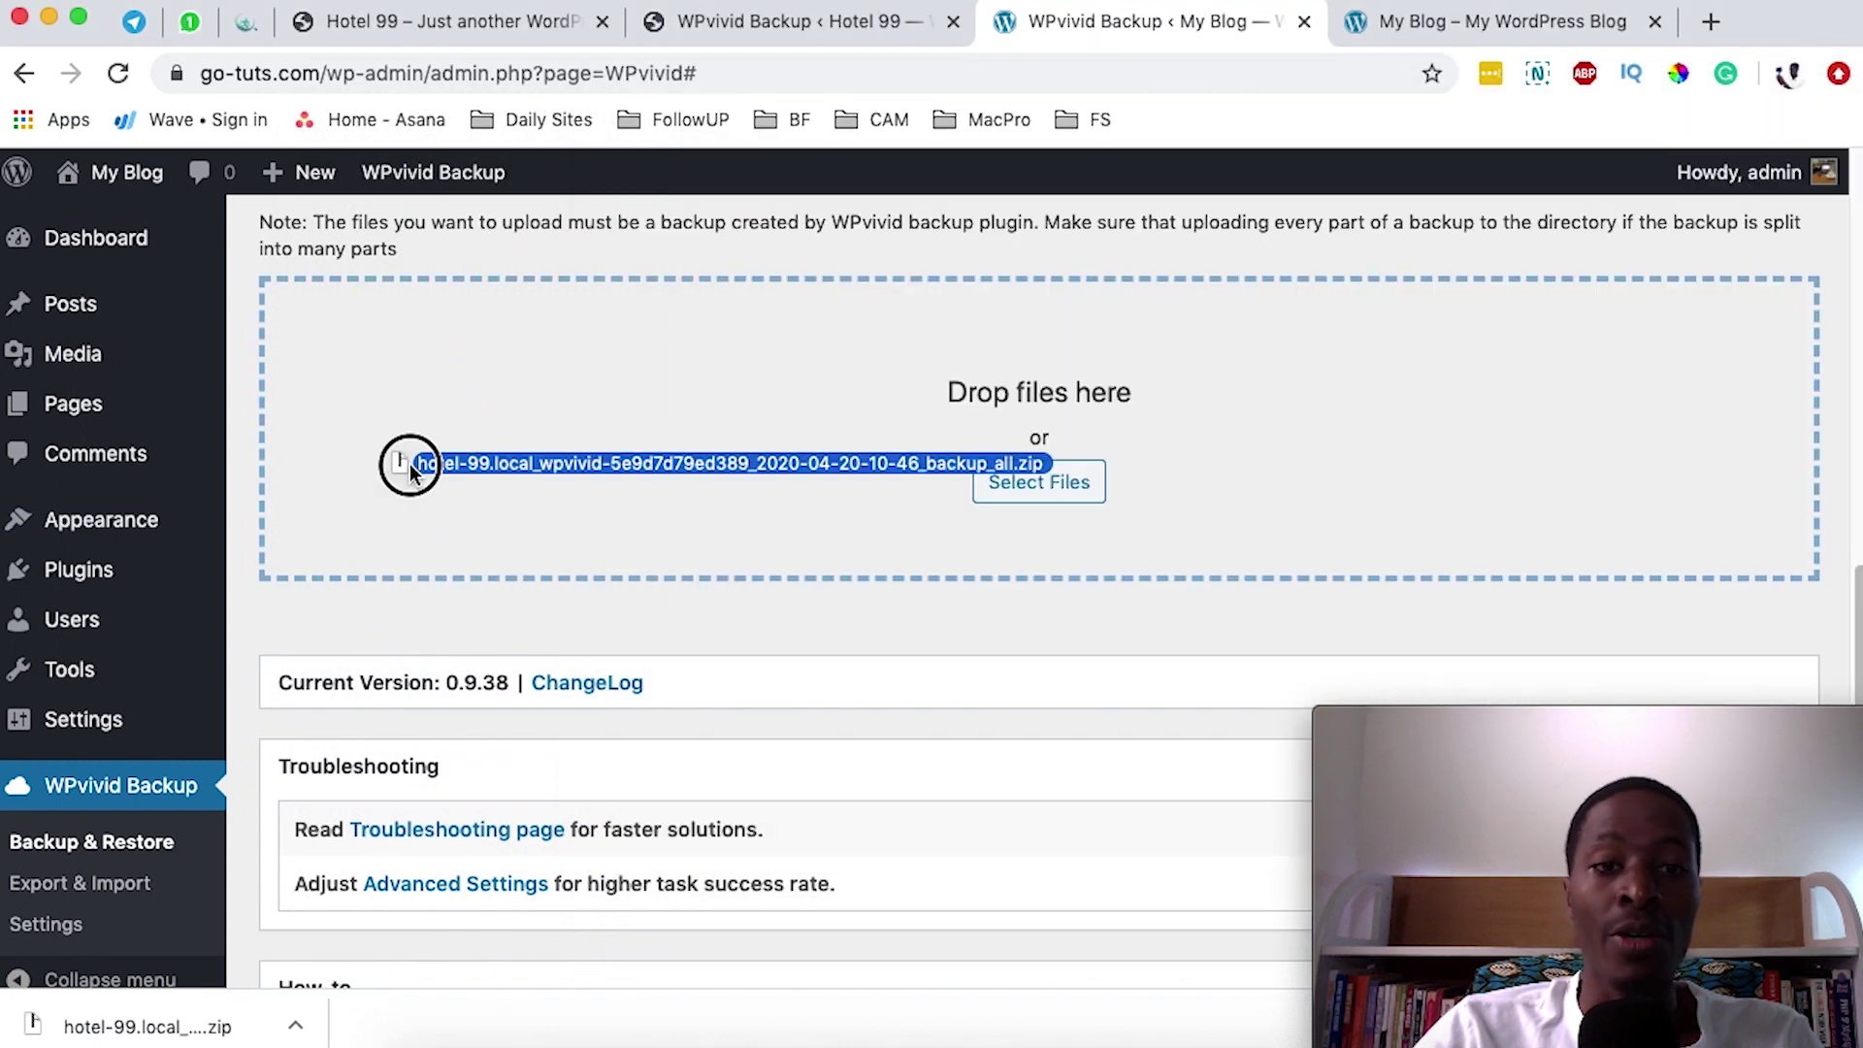
drag(411, 470, 841, 579)
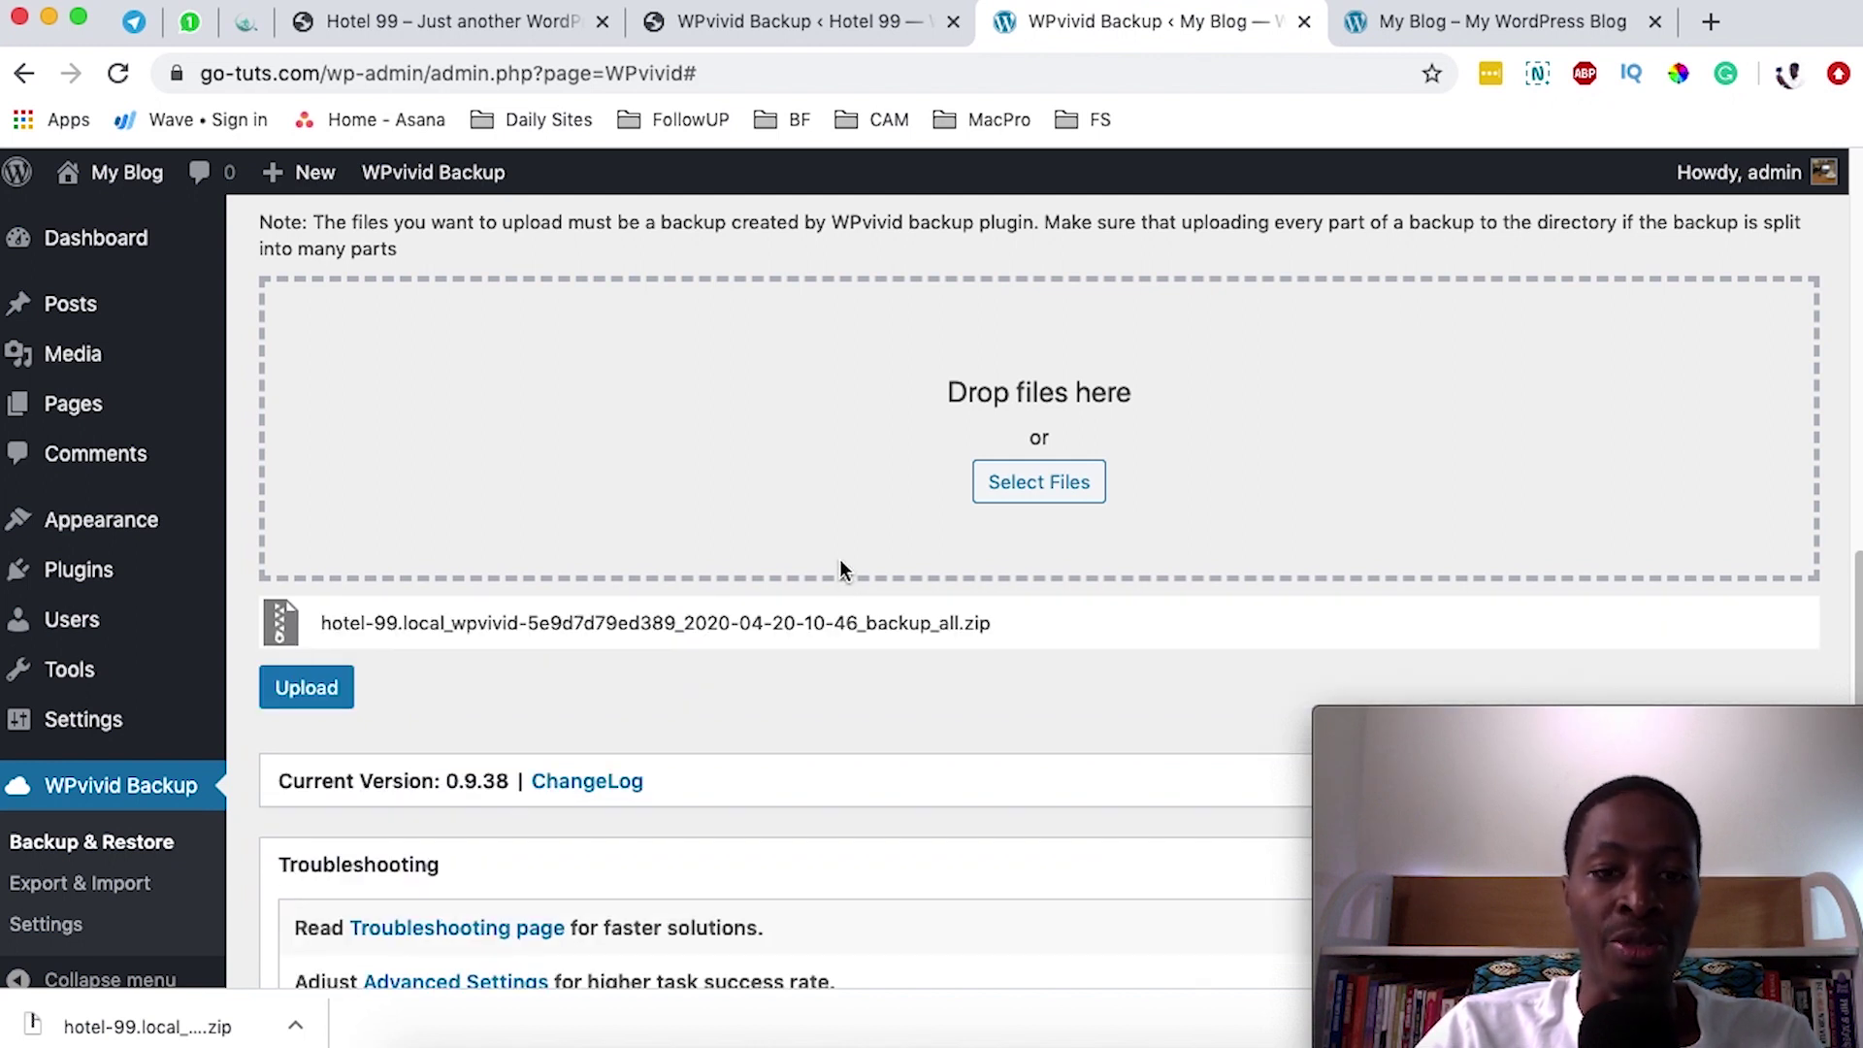
scroll(840, 559, down, 1)
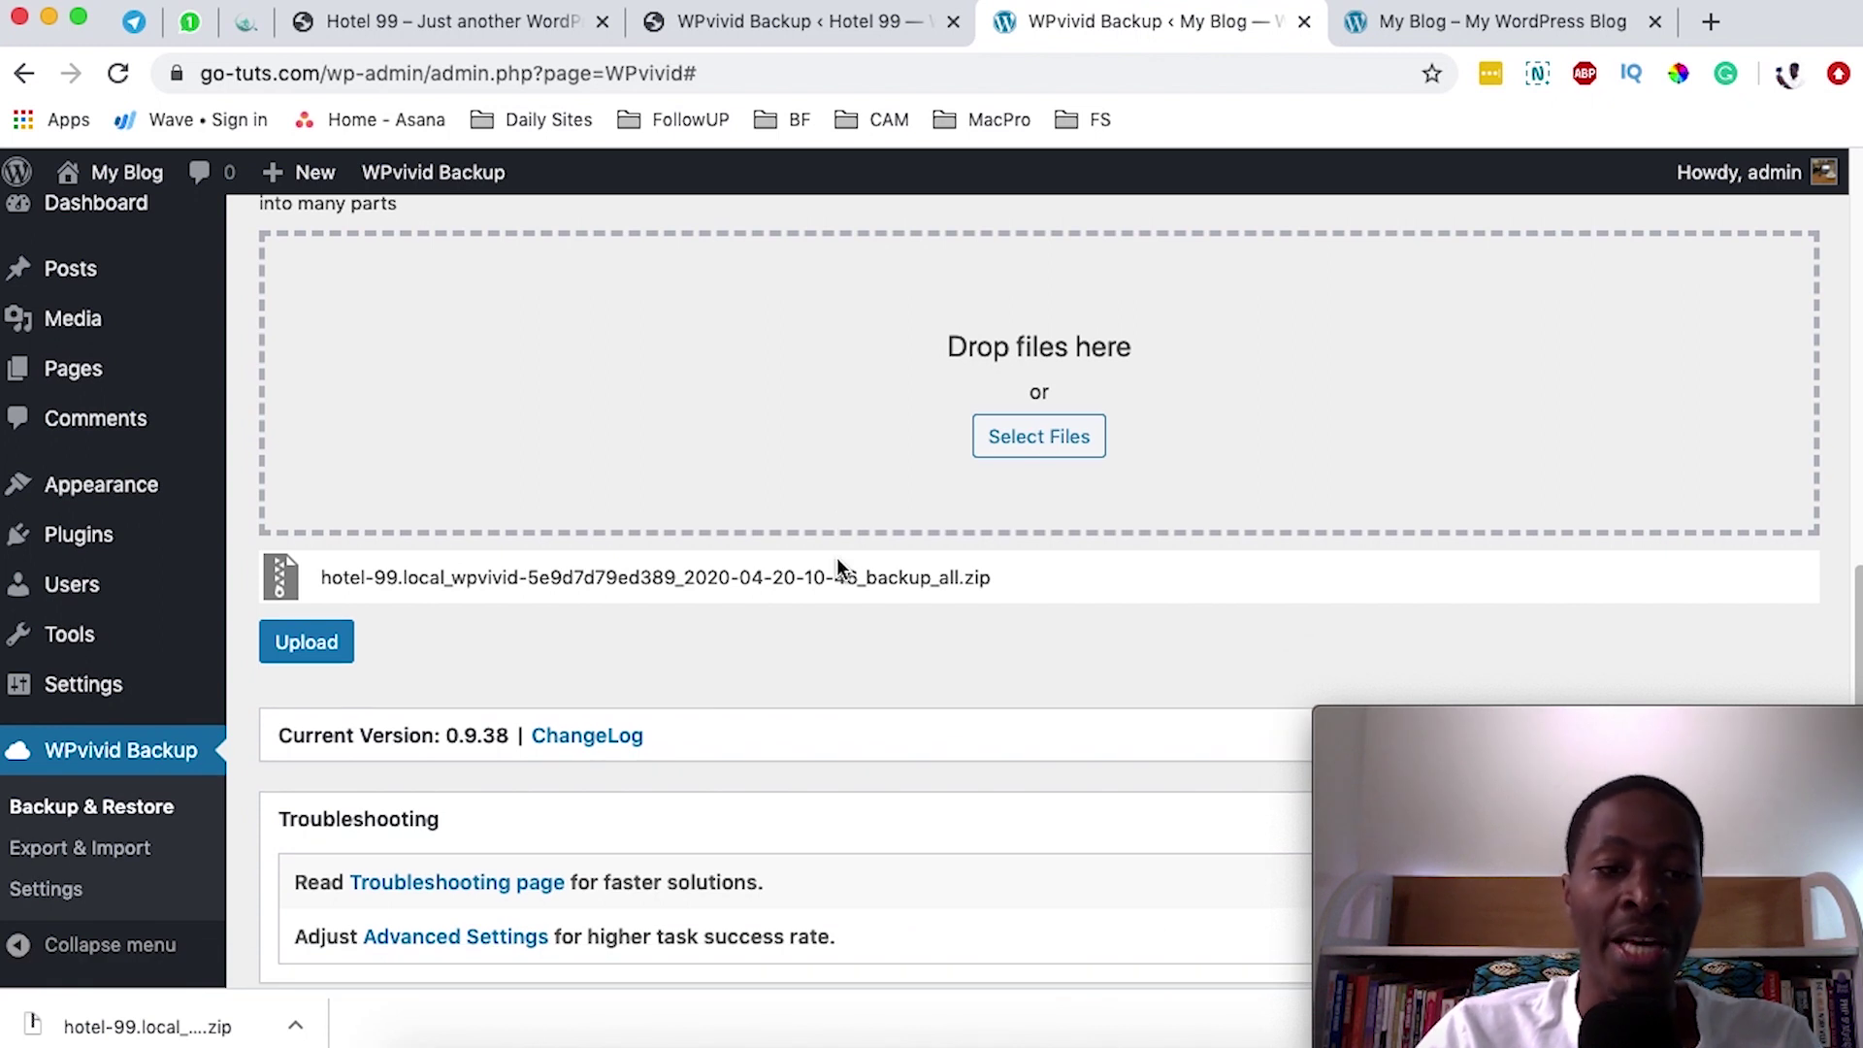
scroll(832, 566, up, 5)
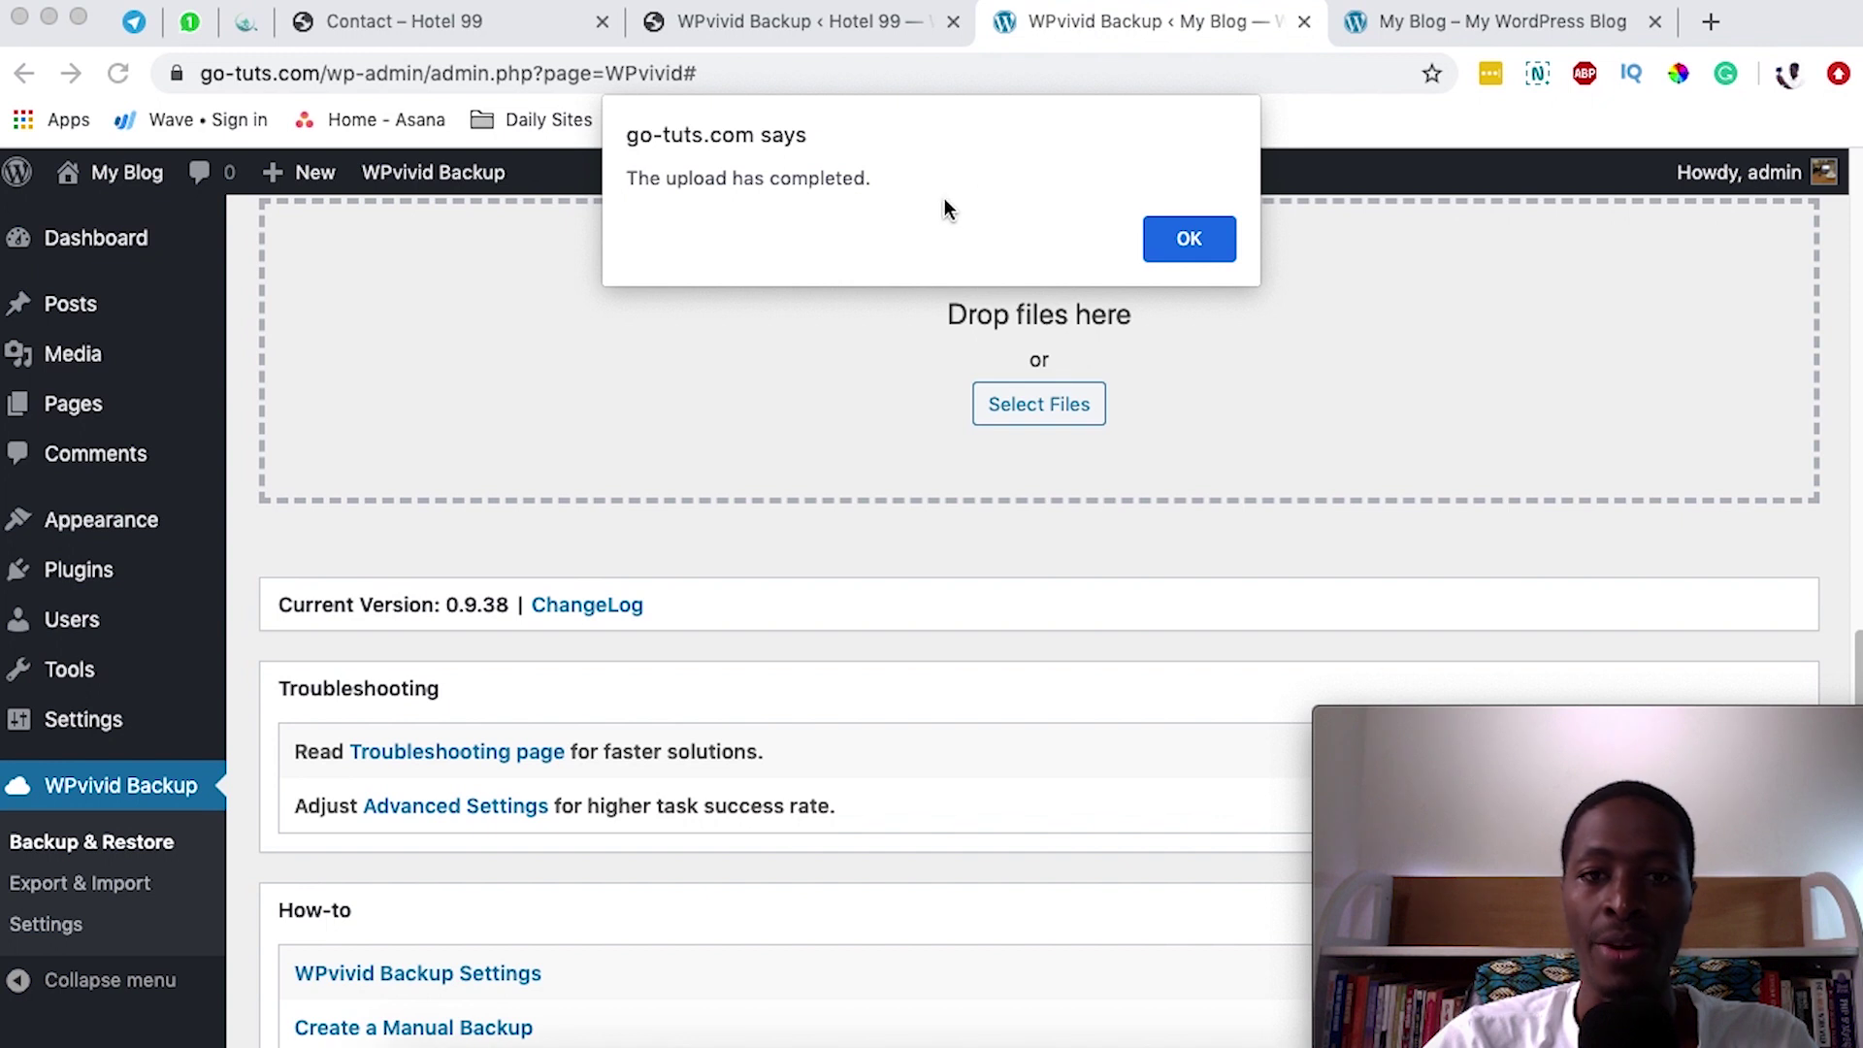
- Dismiss the upload alert and open Restore for the Apr 20, 2020 10:46 backup
click(1172, 247)
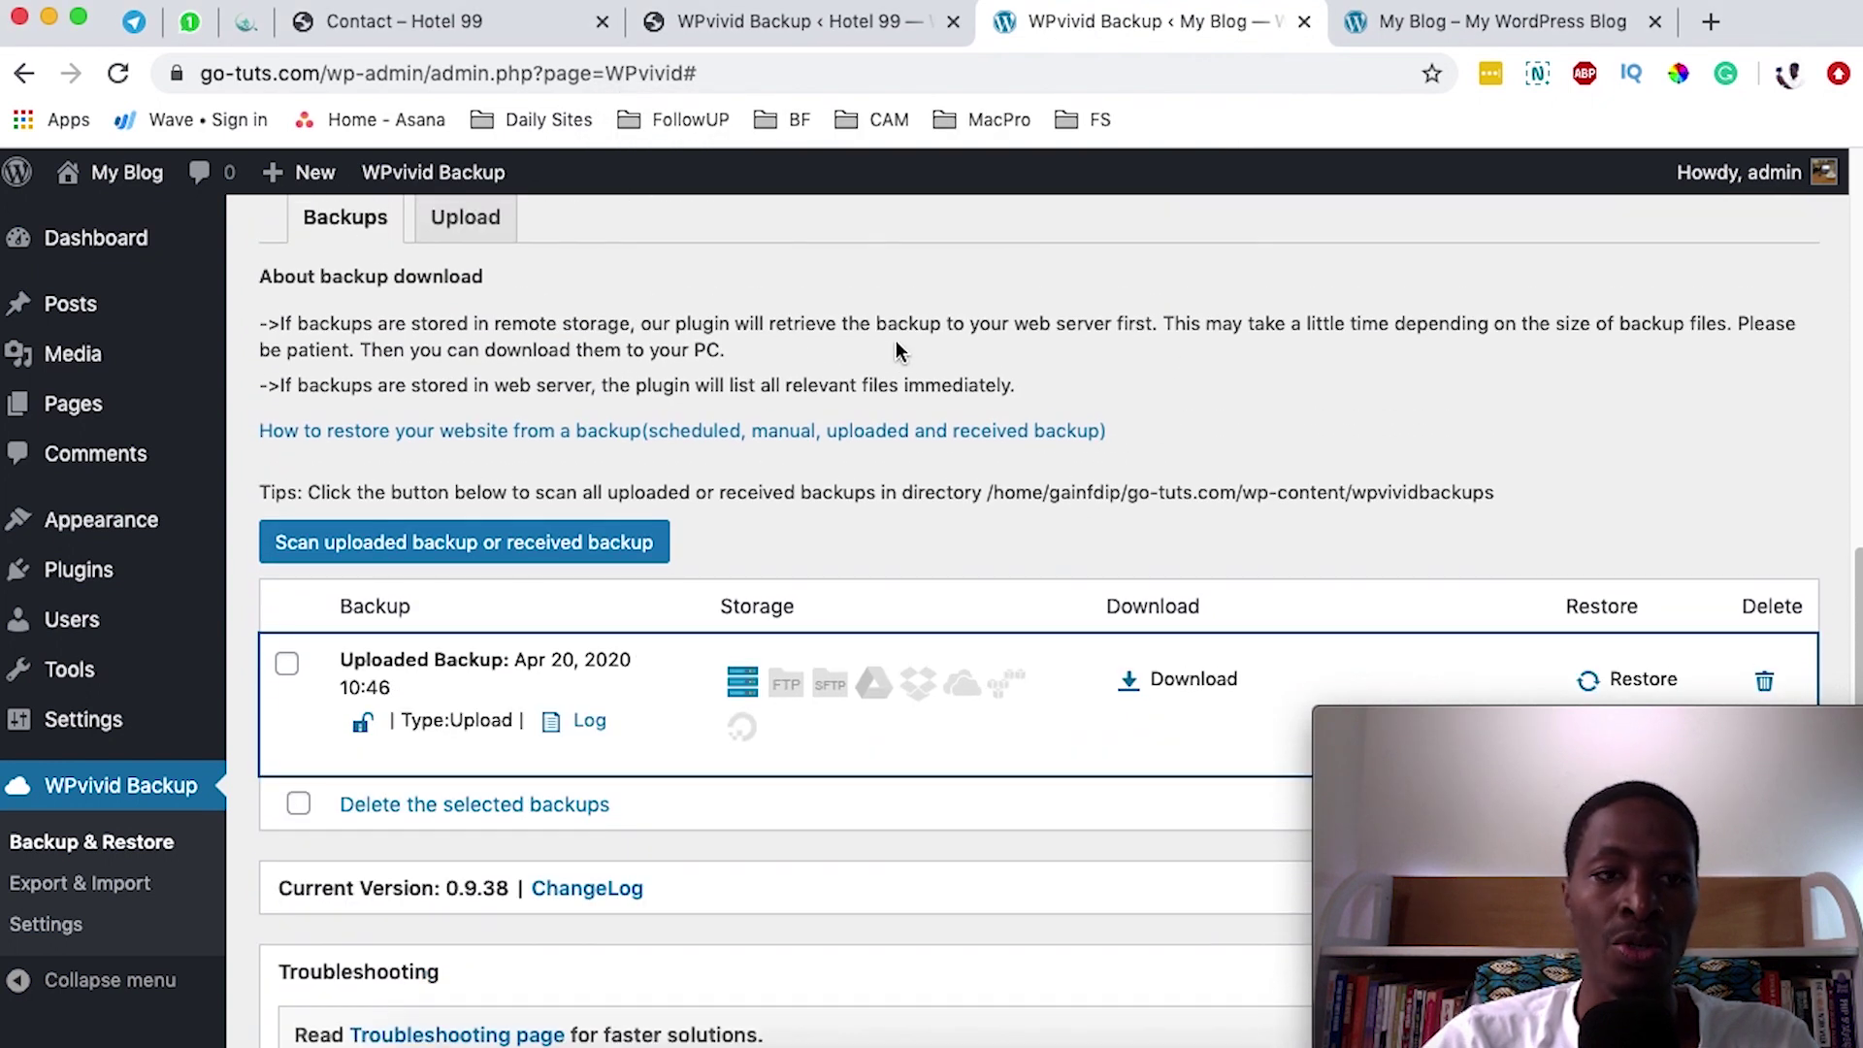
scroll(893, 344, up, 2)
scroll(873, 354, down, 5)
scroll(456, 384, up, 10)
scroll(473, 719, down, 8)
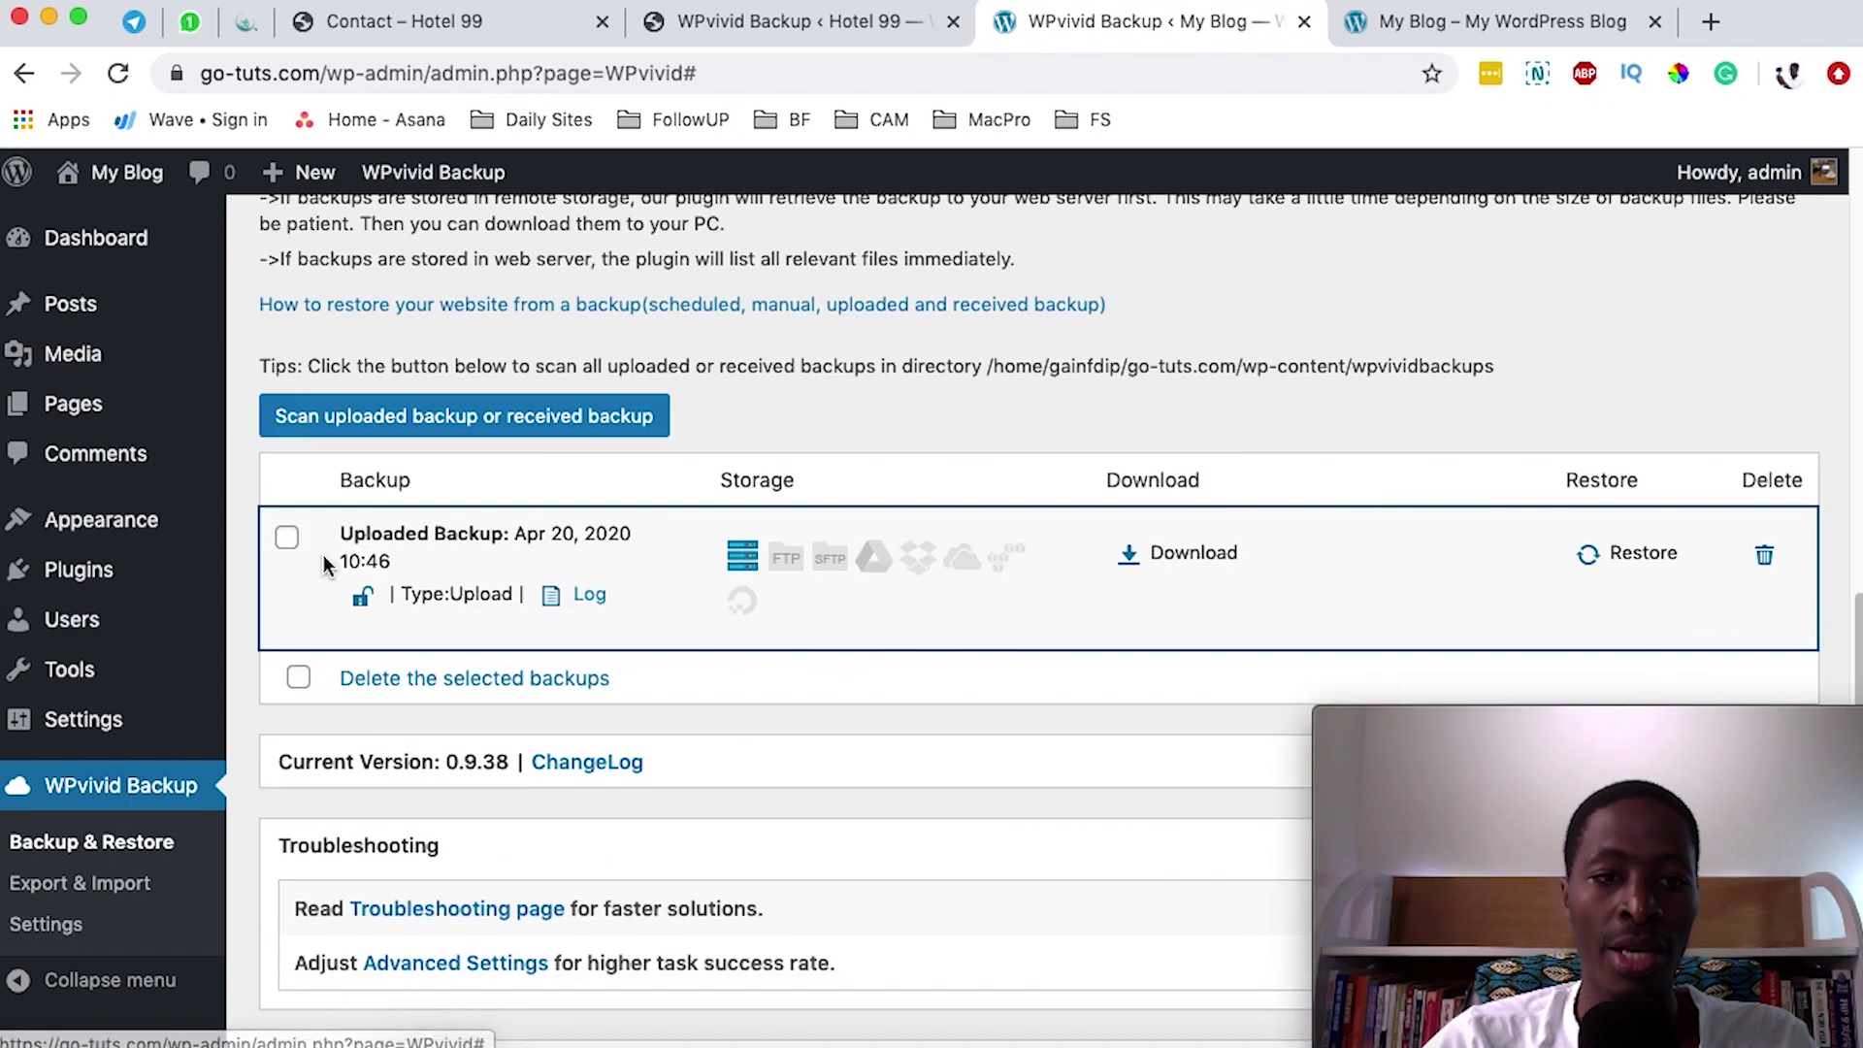
click(1629, 555)
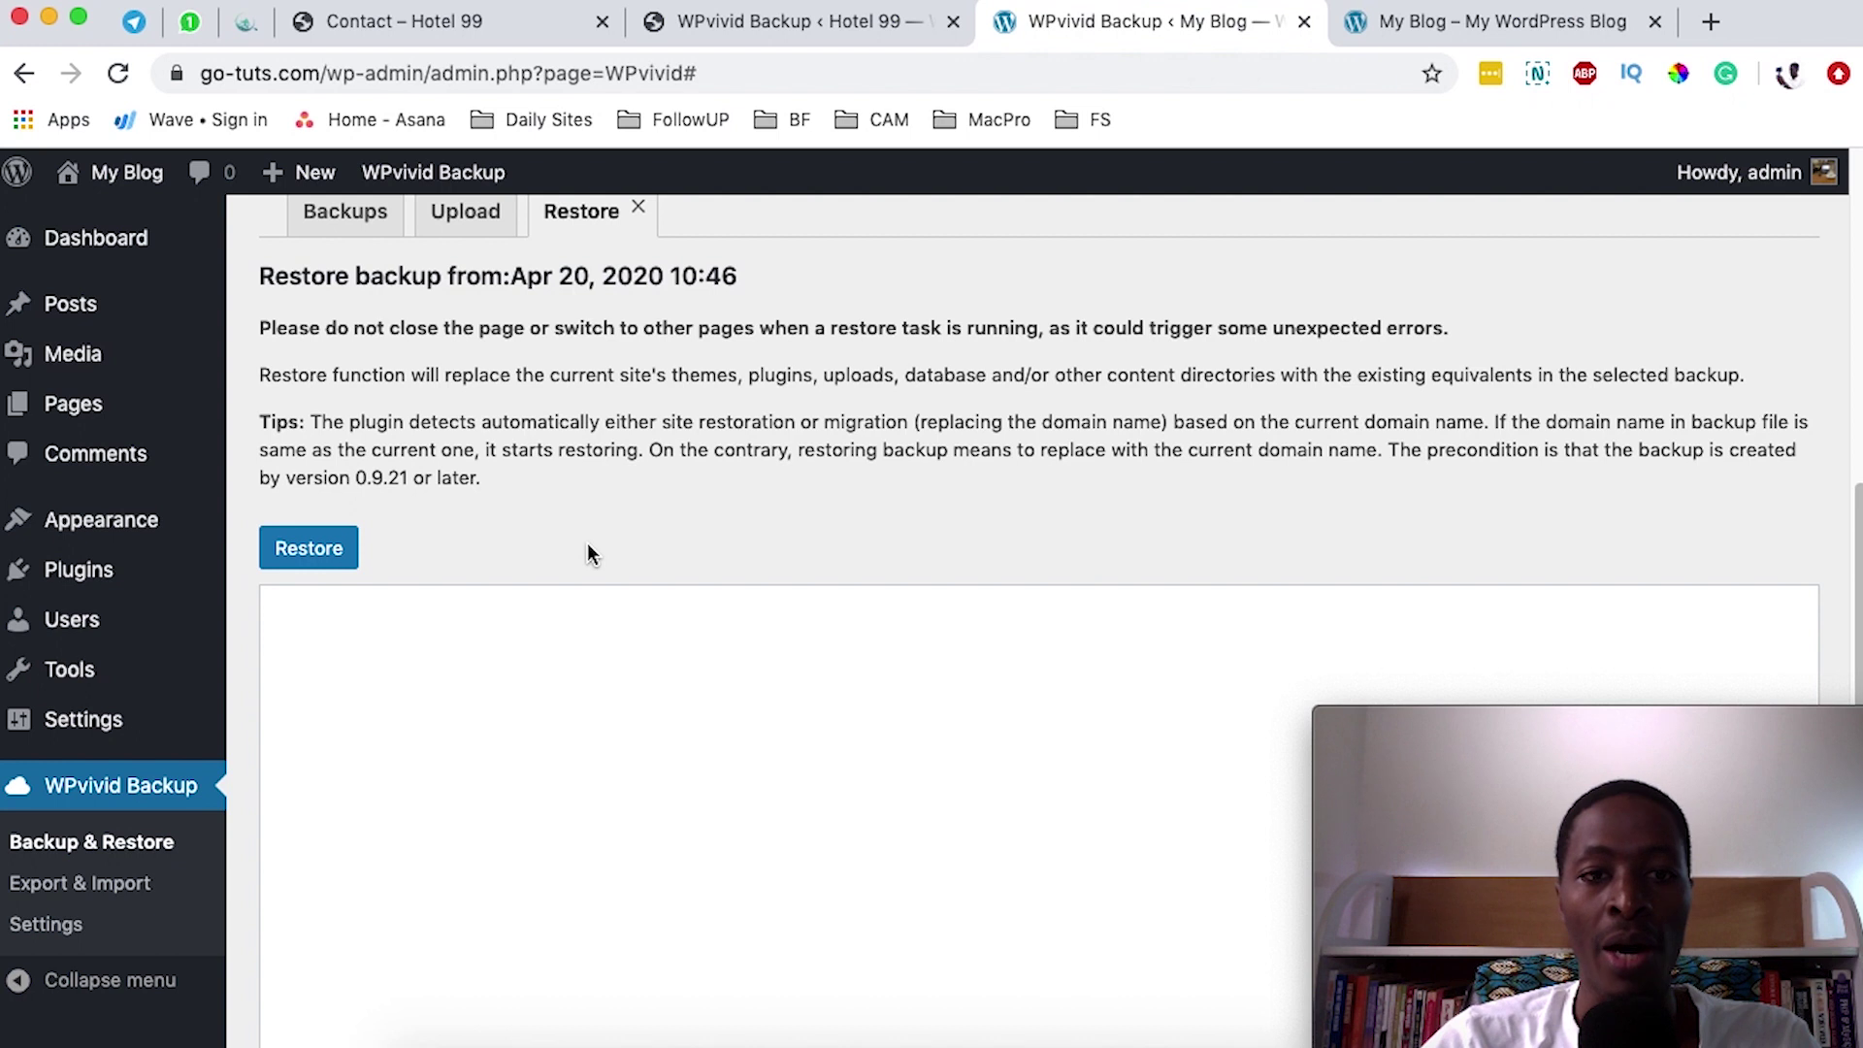
- Restore the uploaded Hotel 99 backup, confirm it, and acknowledge the success message
click(308, 548)
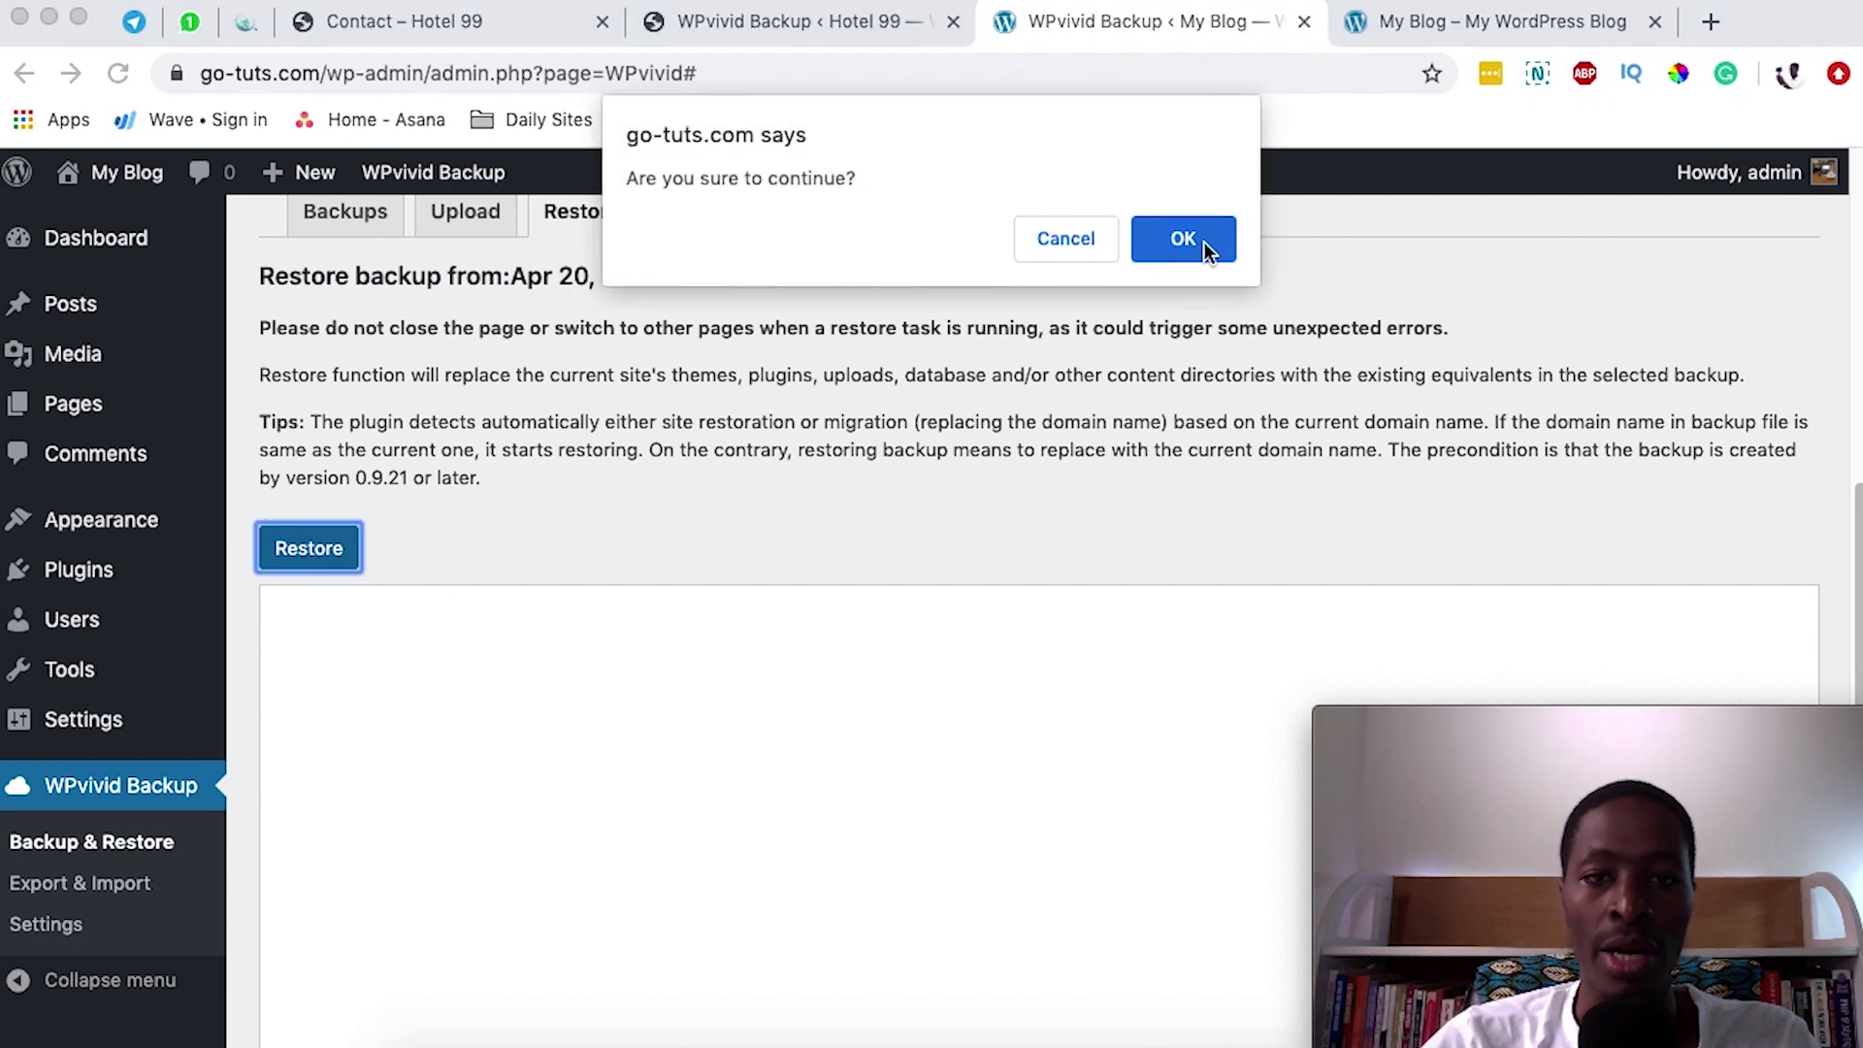
click(1209, 238)
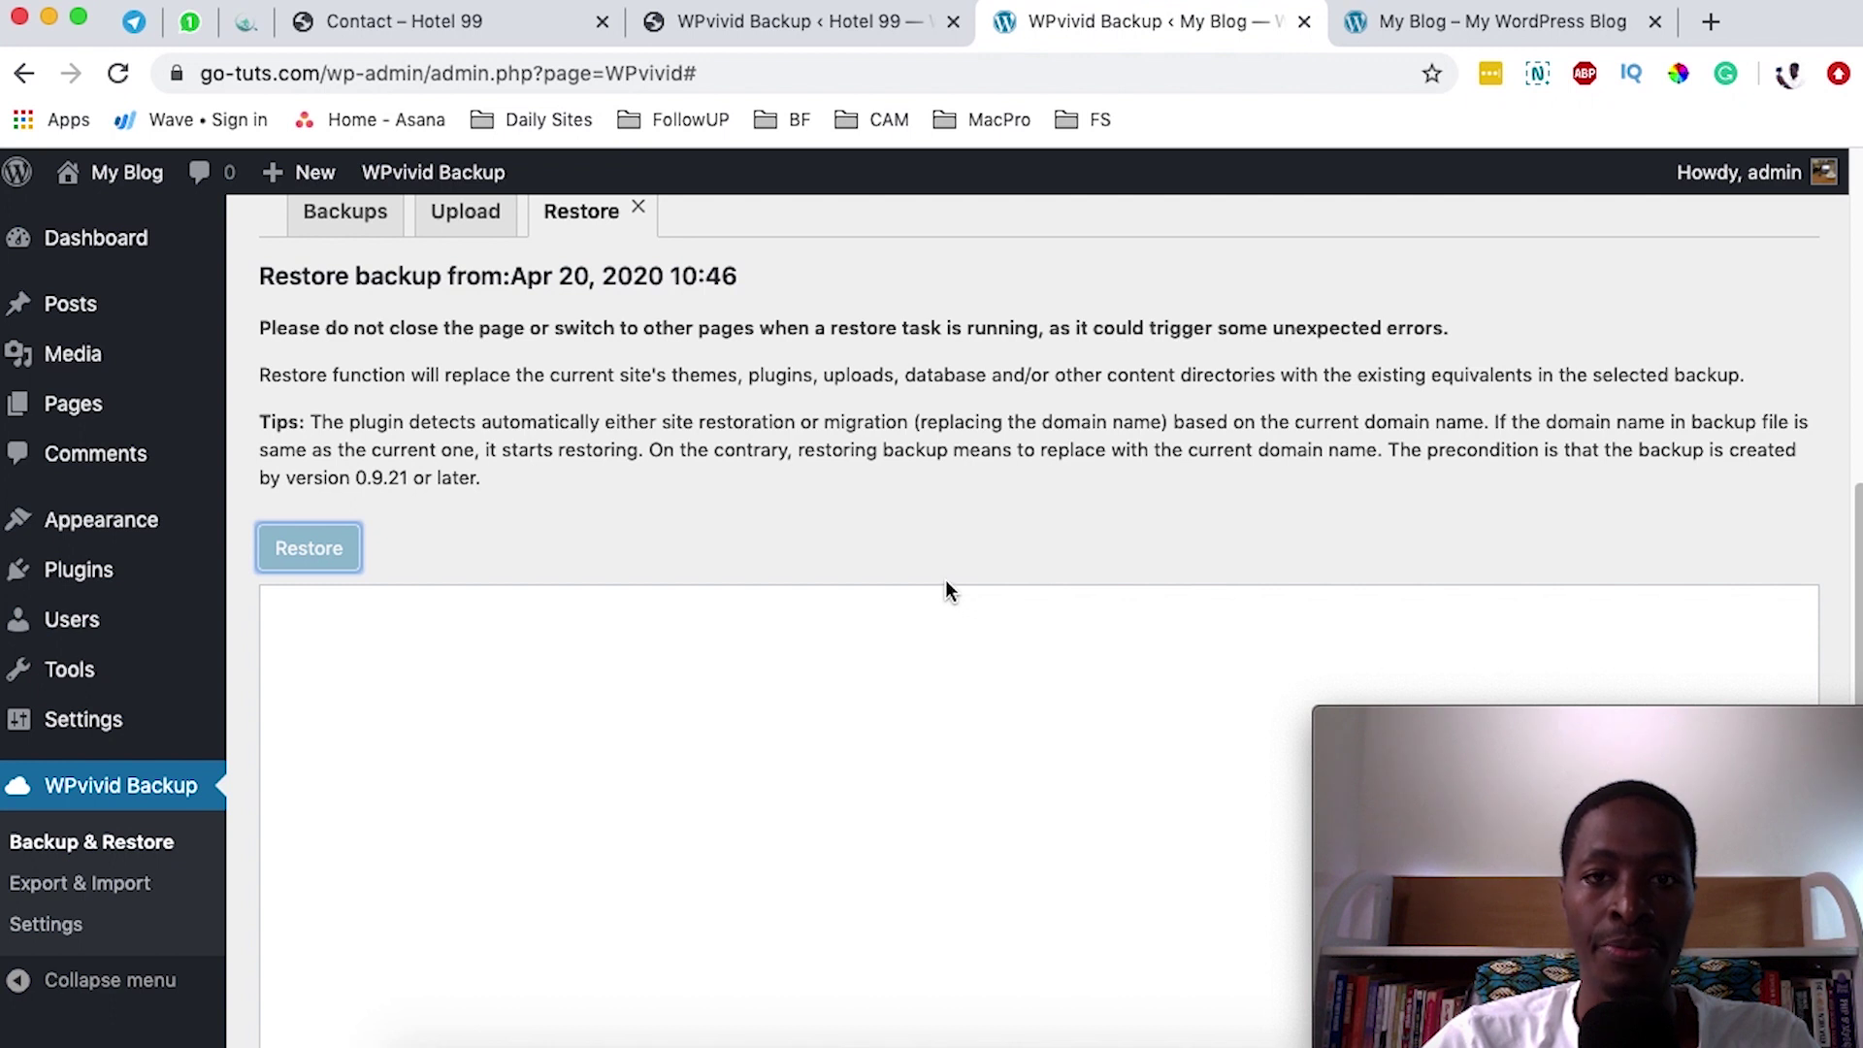
scroll(945, 571, down, 5)
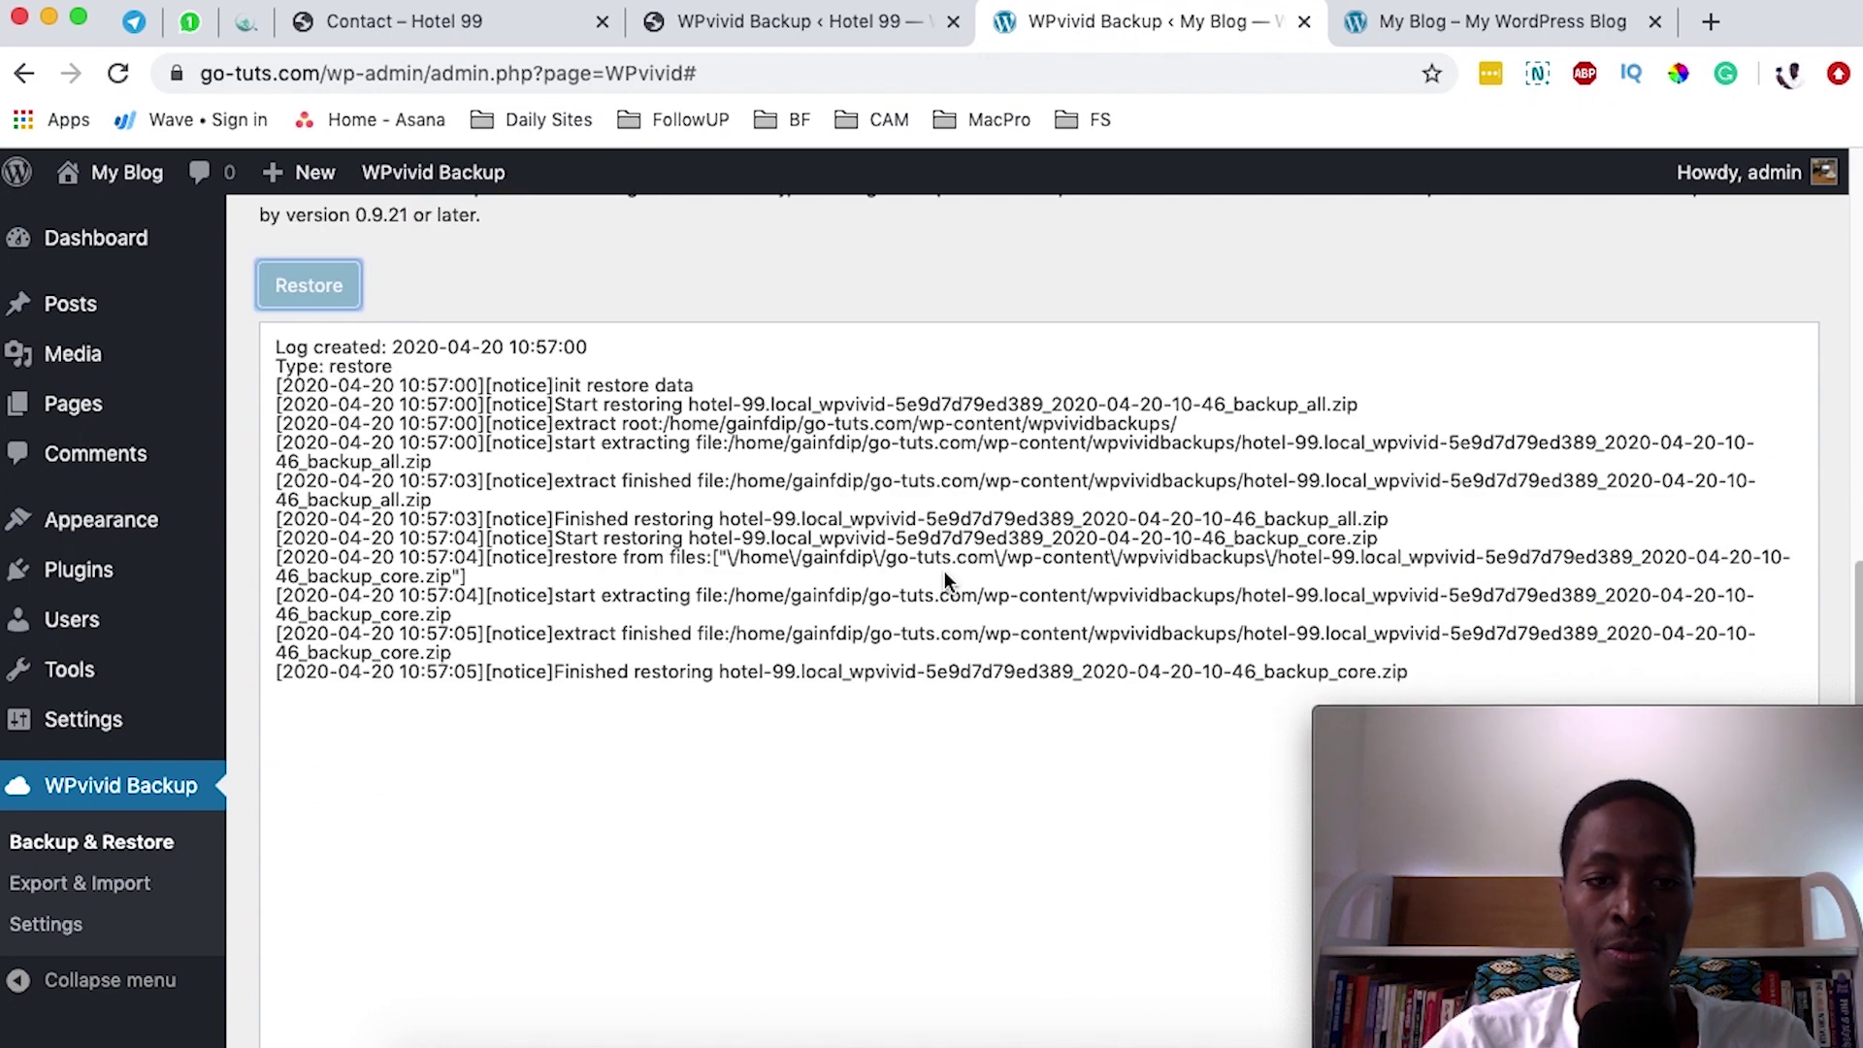
scroll(945, 570, down, 2)
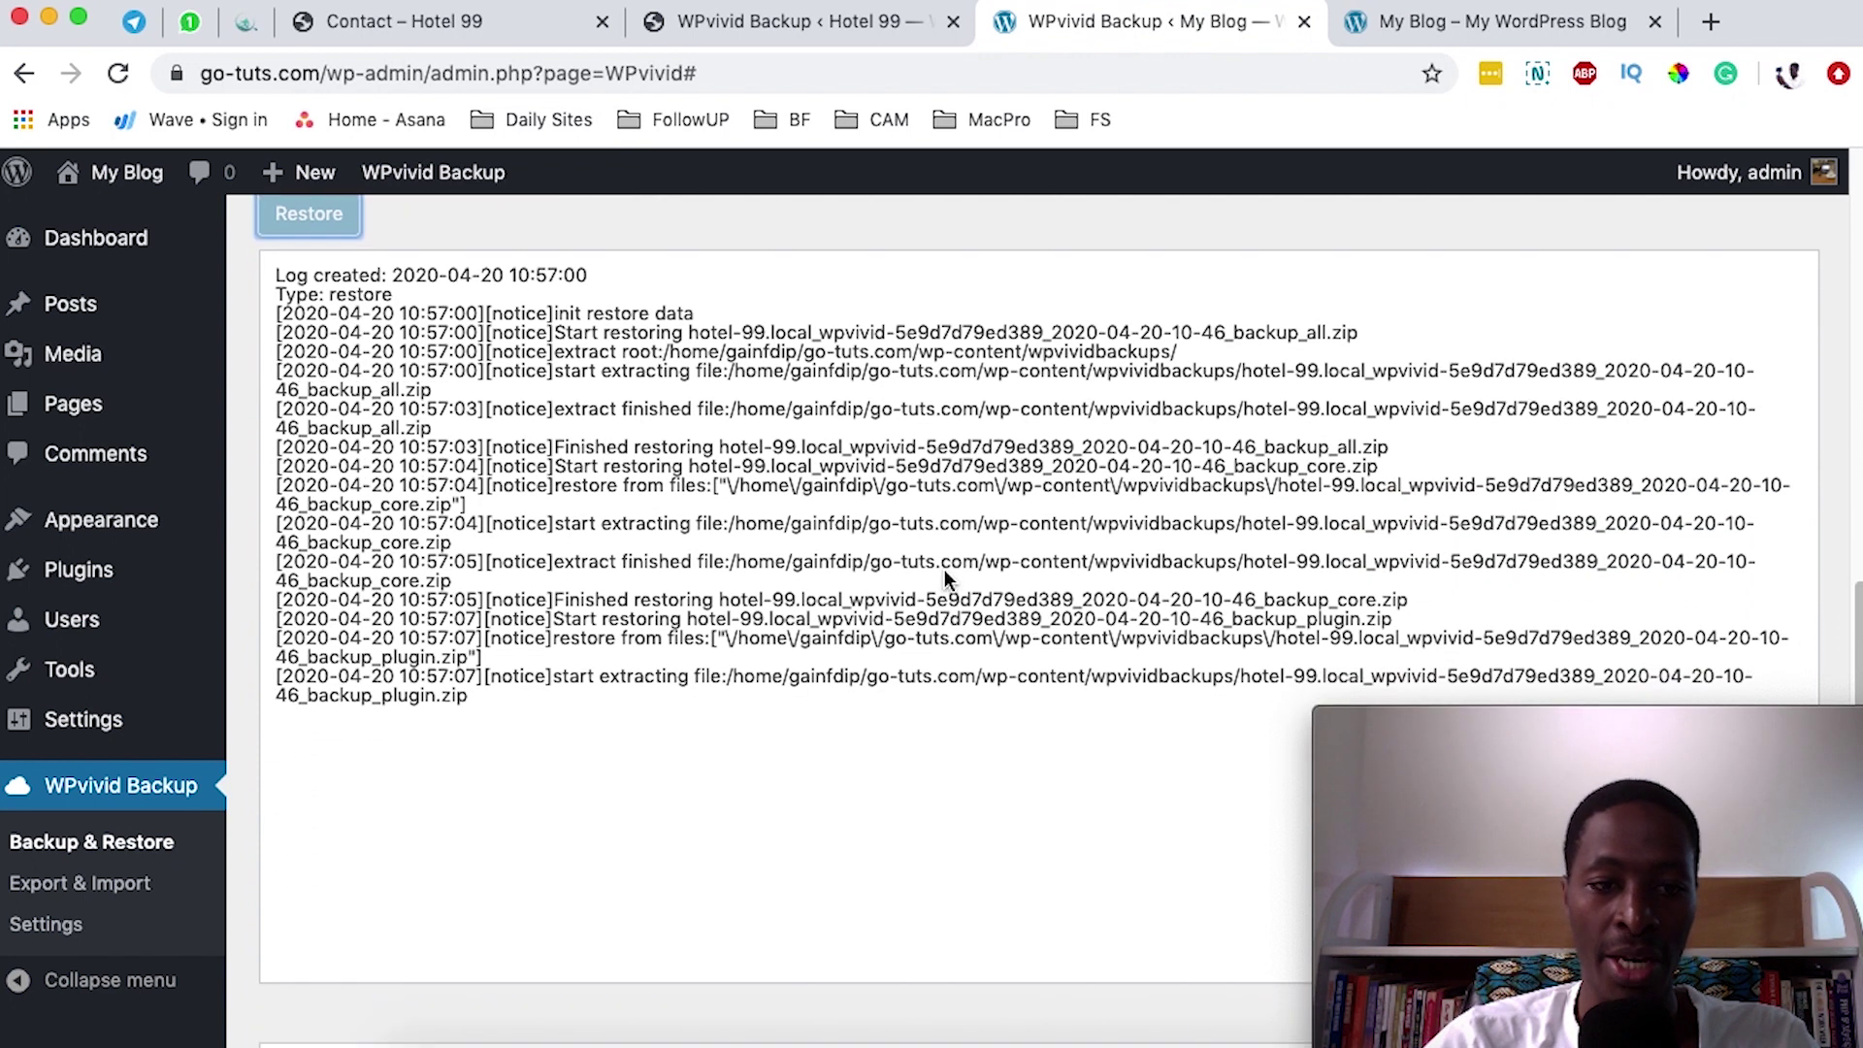
scroll(944, 570, down, 1)
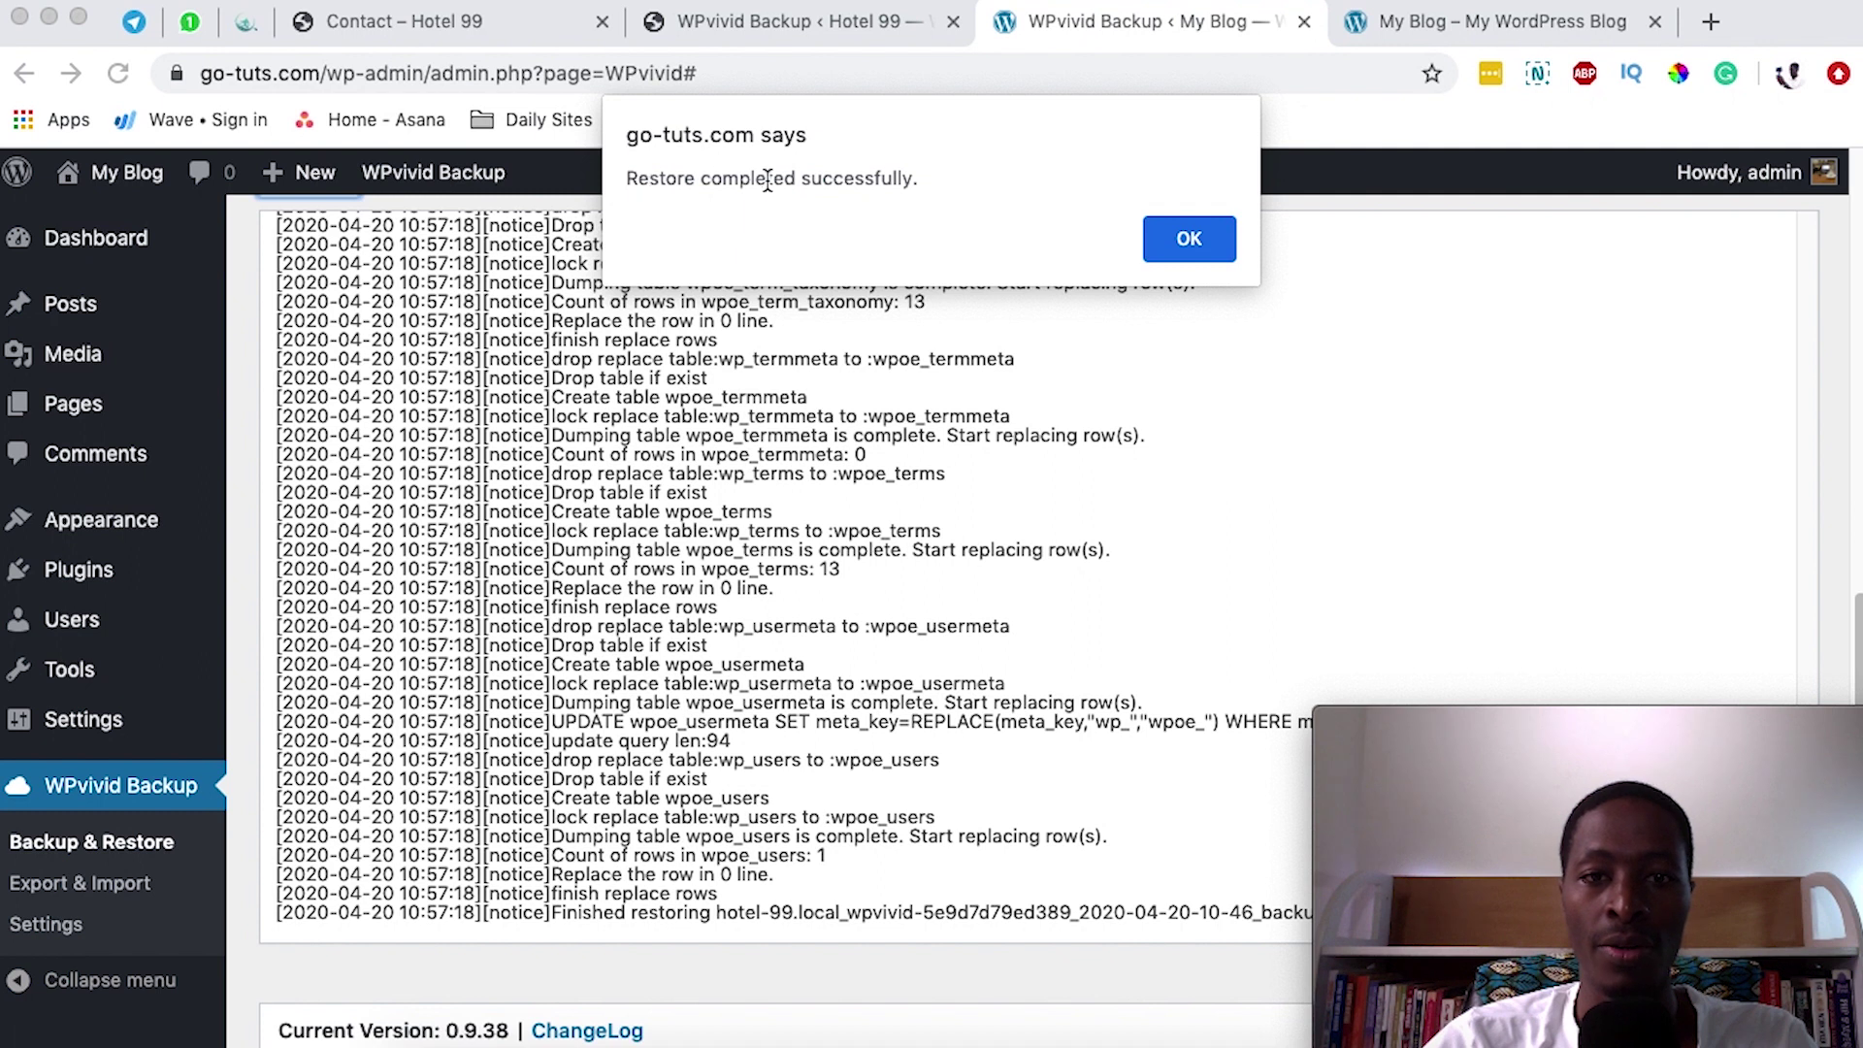
click(1191, 243)
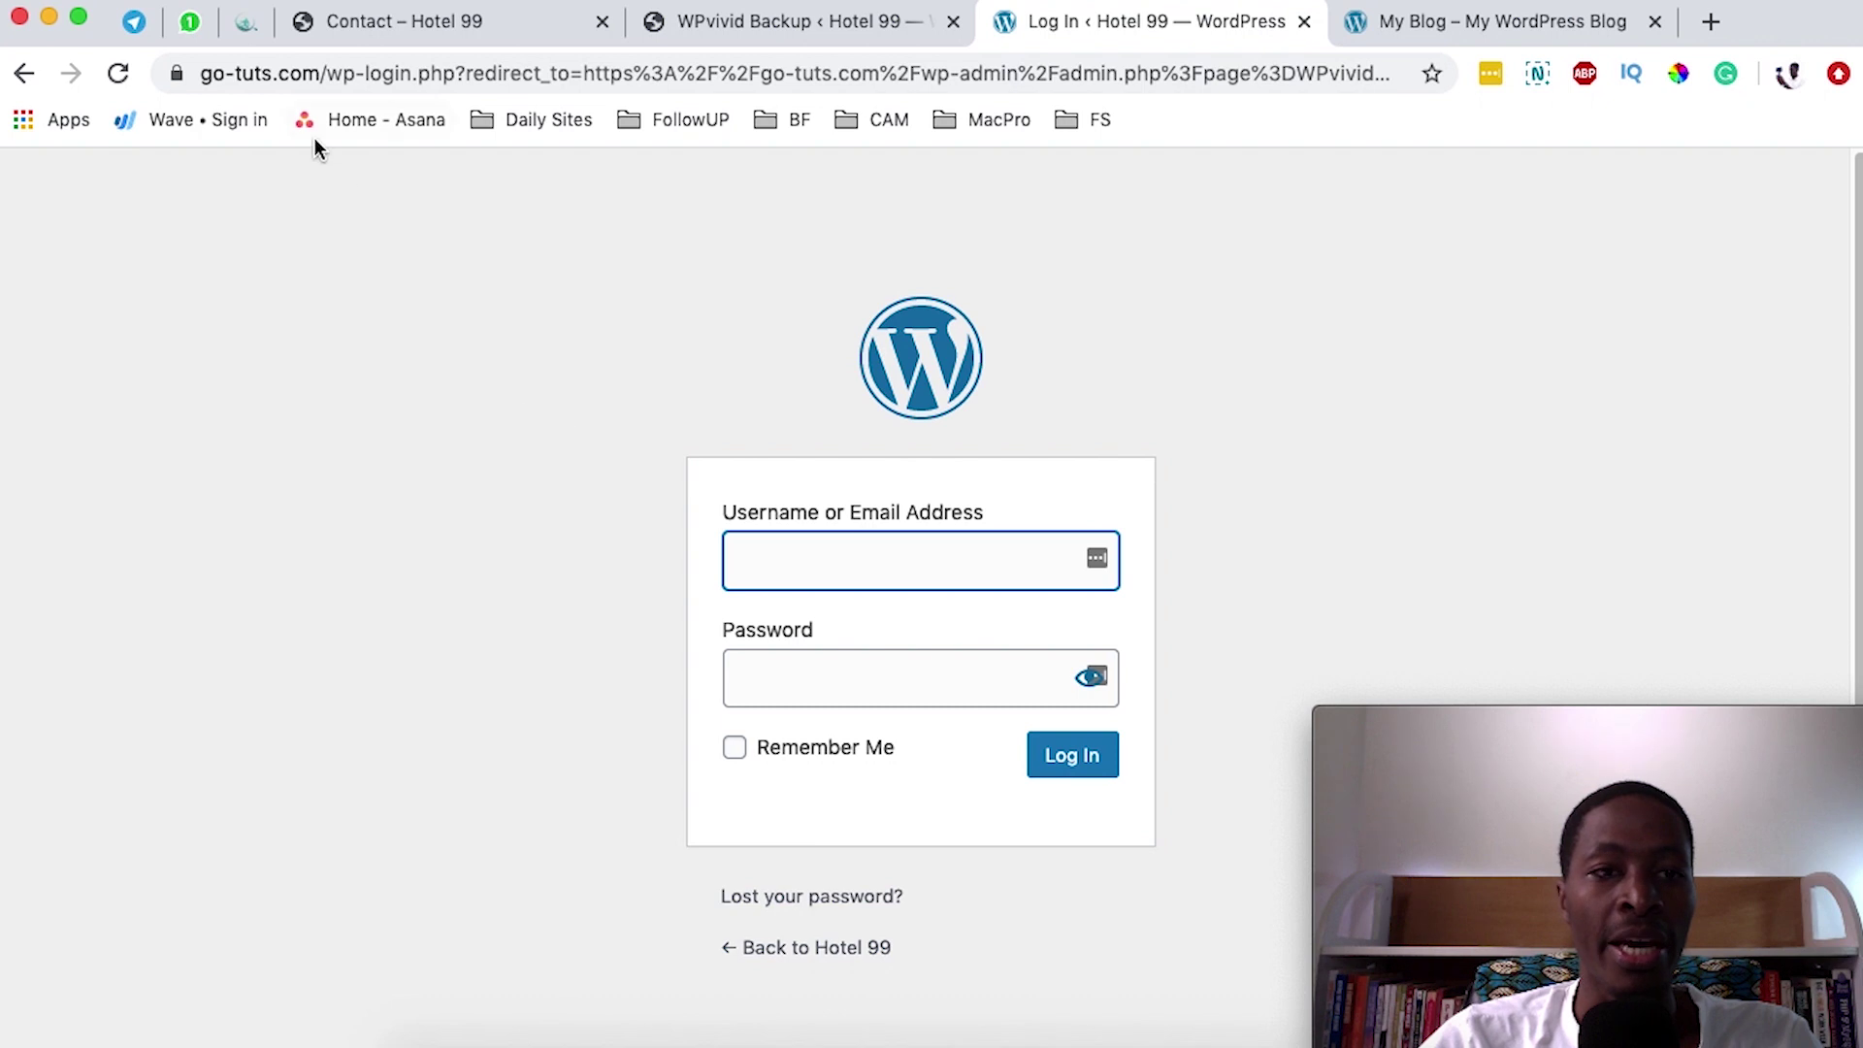
- Load go-tuts.com in a new tab to confirm it now serves the Hotel 99 homepage
drag(320, 73, 200, 75)
key(ctrl+c)
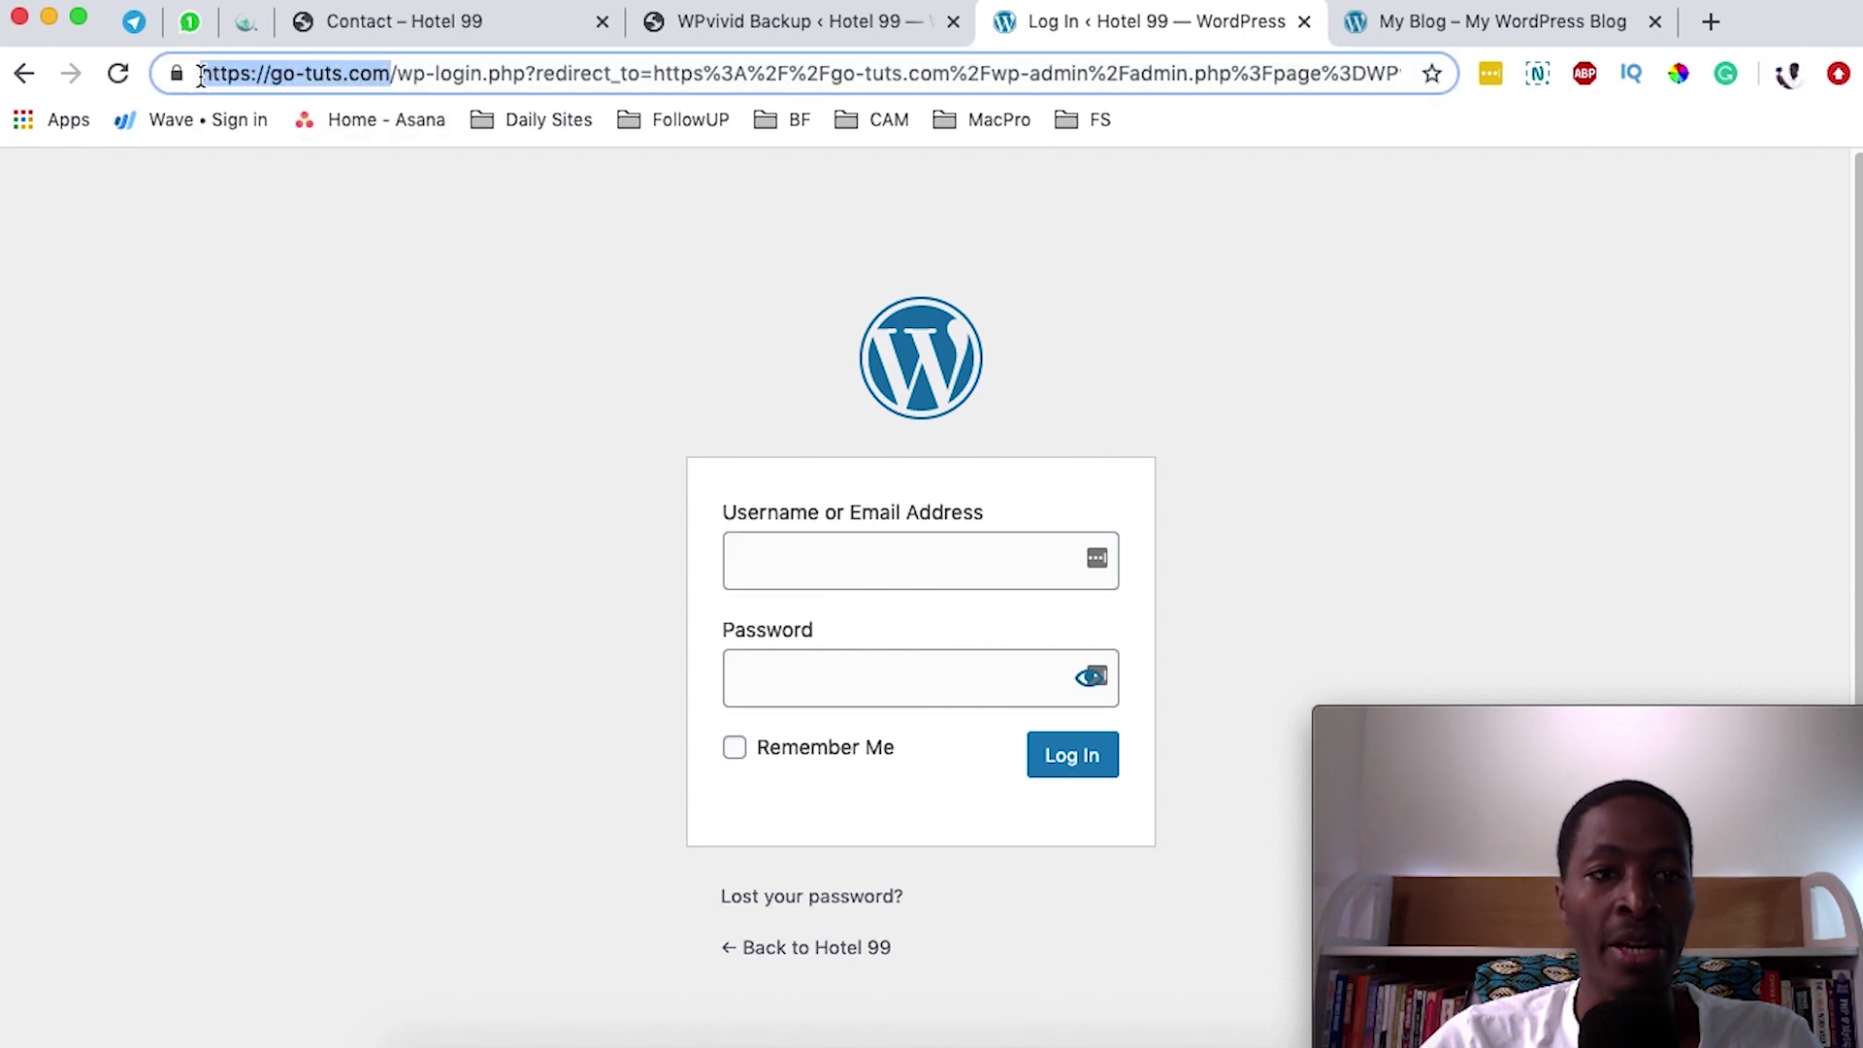
click(1708, 21)
key(ctrl+v)
key(Return)
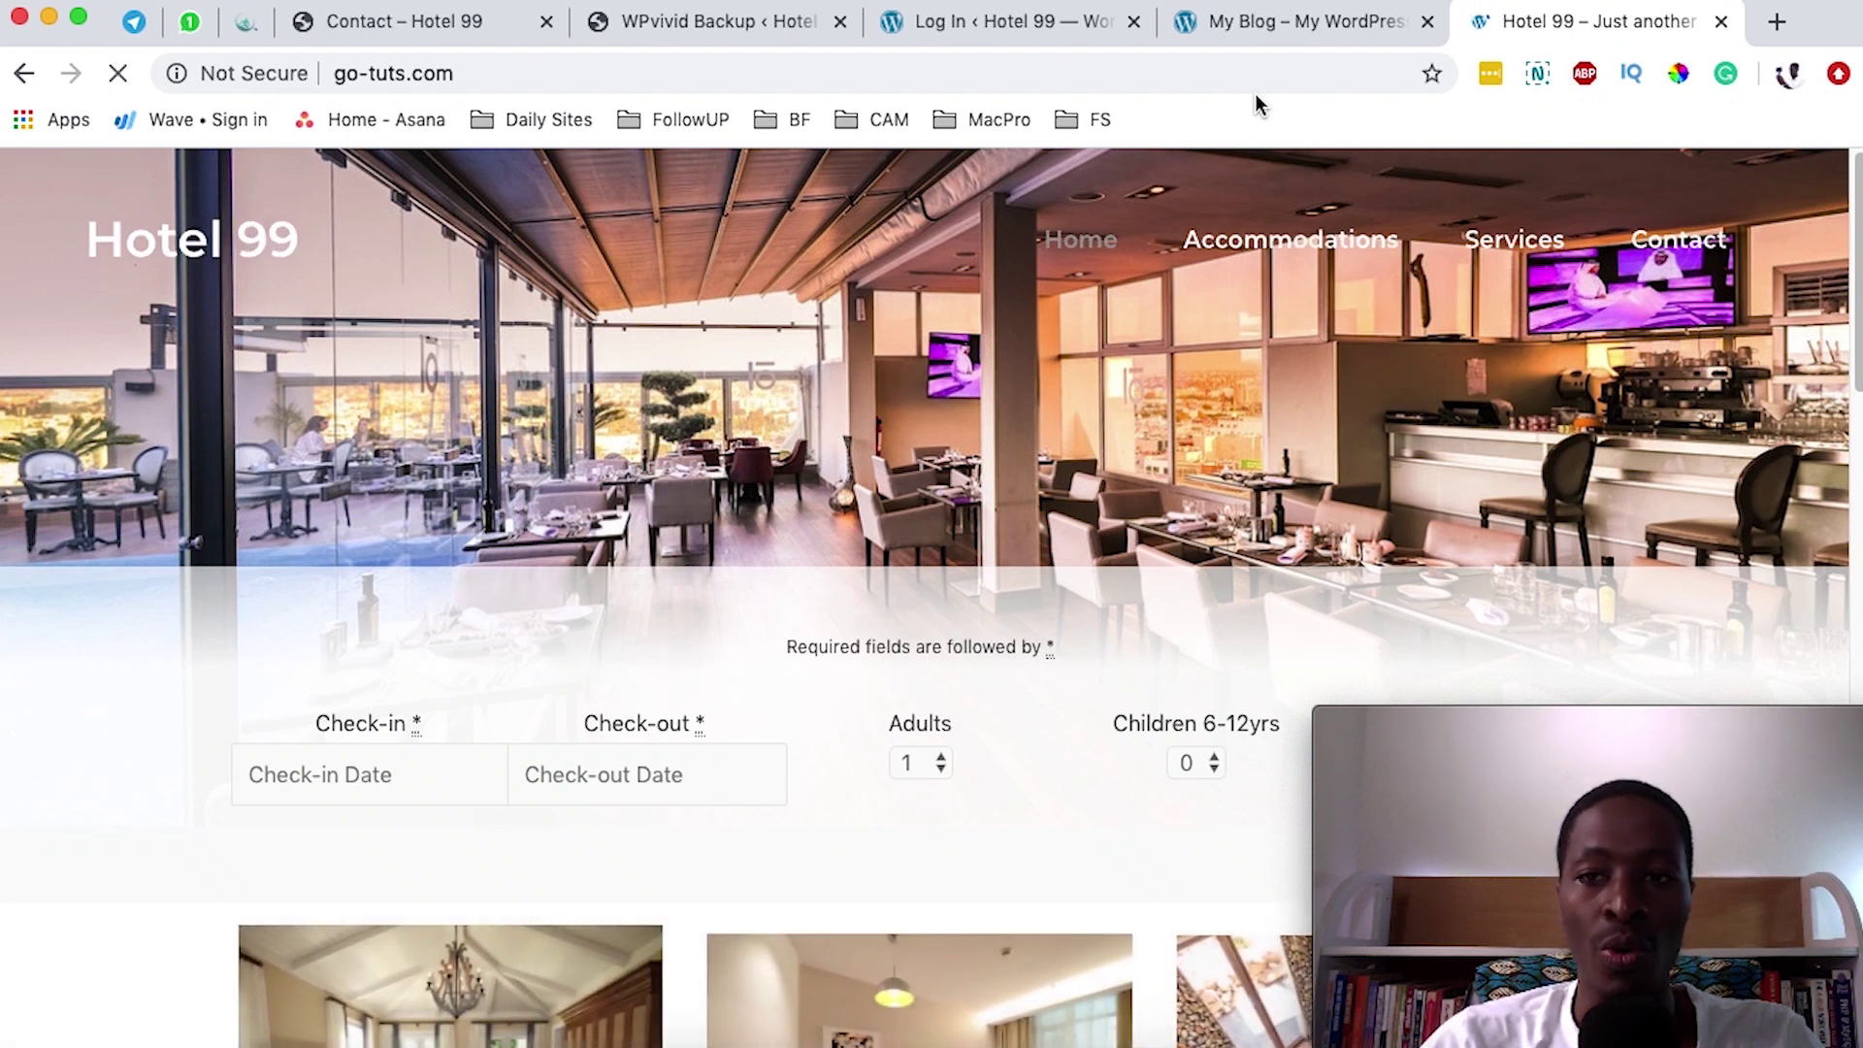
- Reload the old My Blog page in its tab and look it over
click(1264, 31)
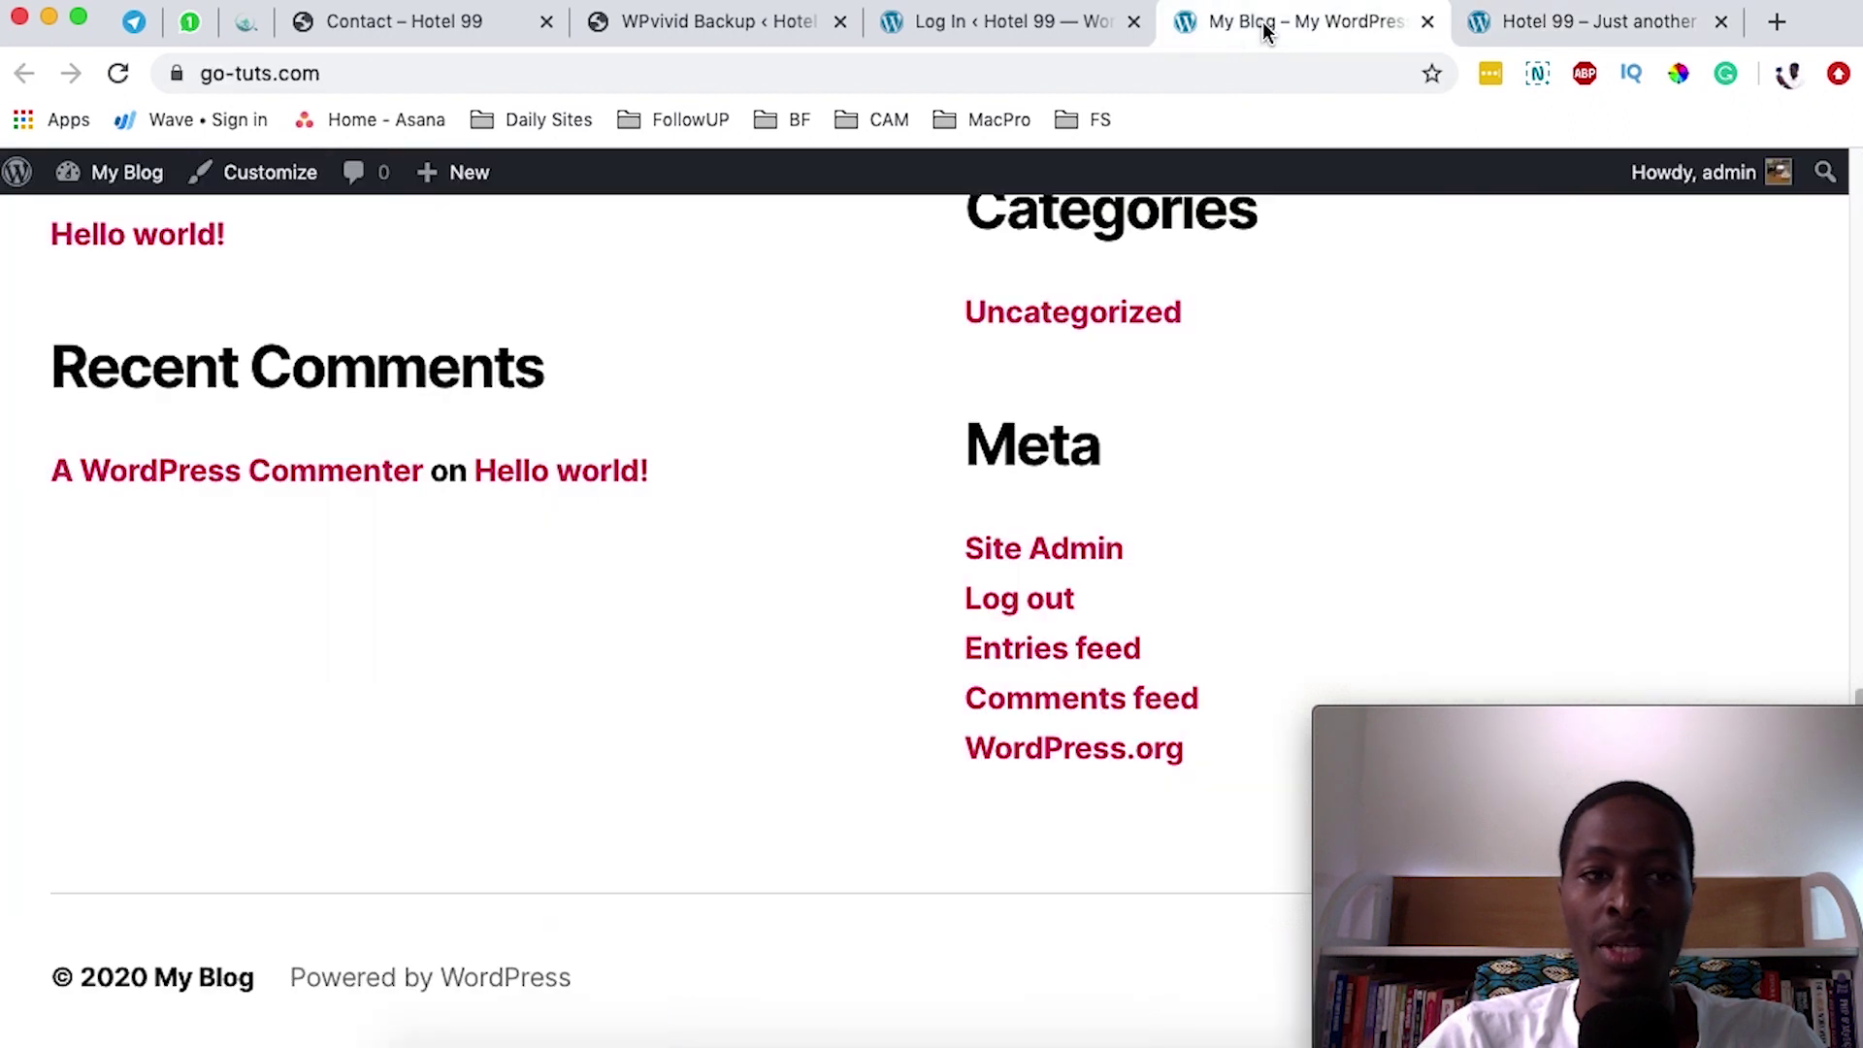
click(382, 73)
click(117, 72)
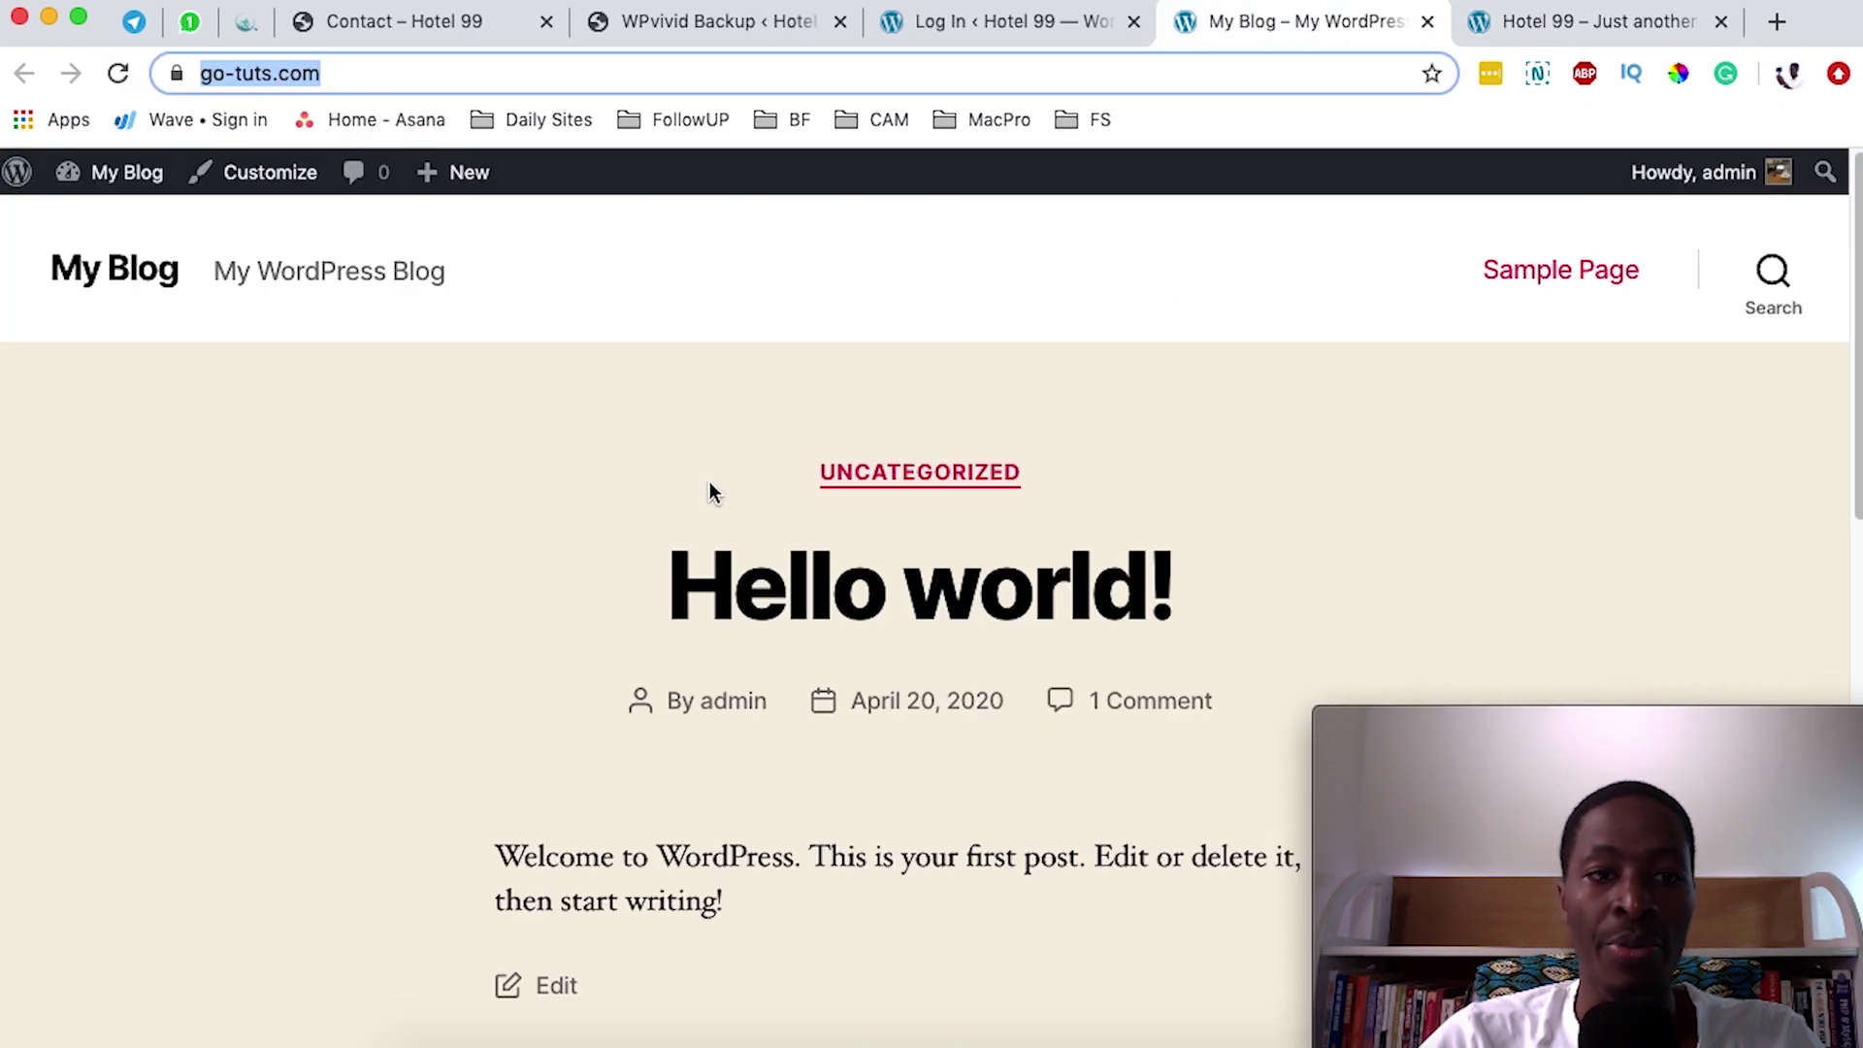
scroll(708, 485, down, 15)
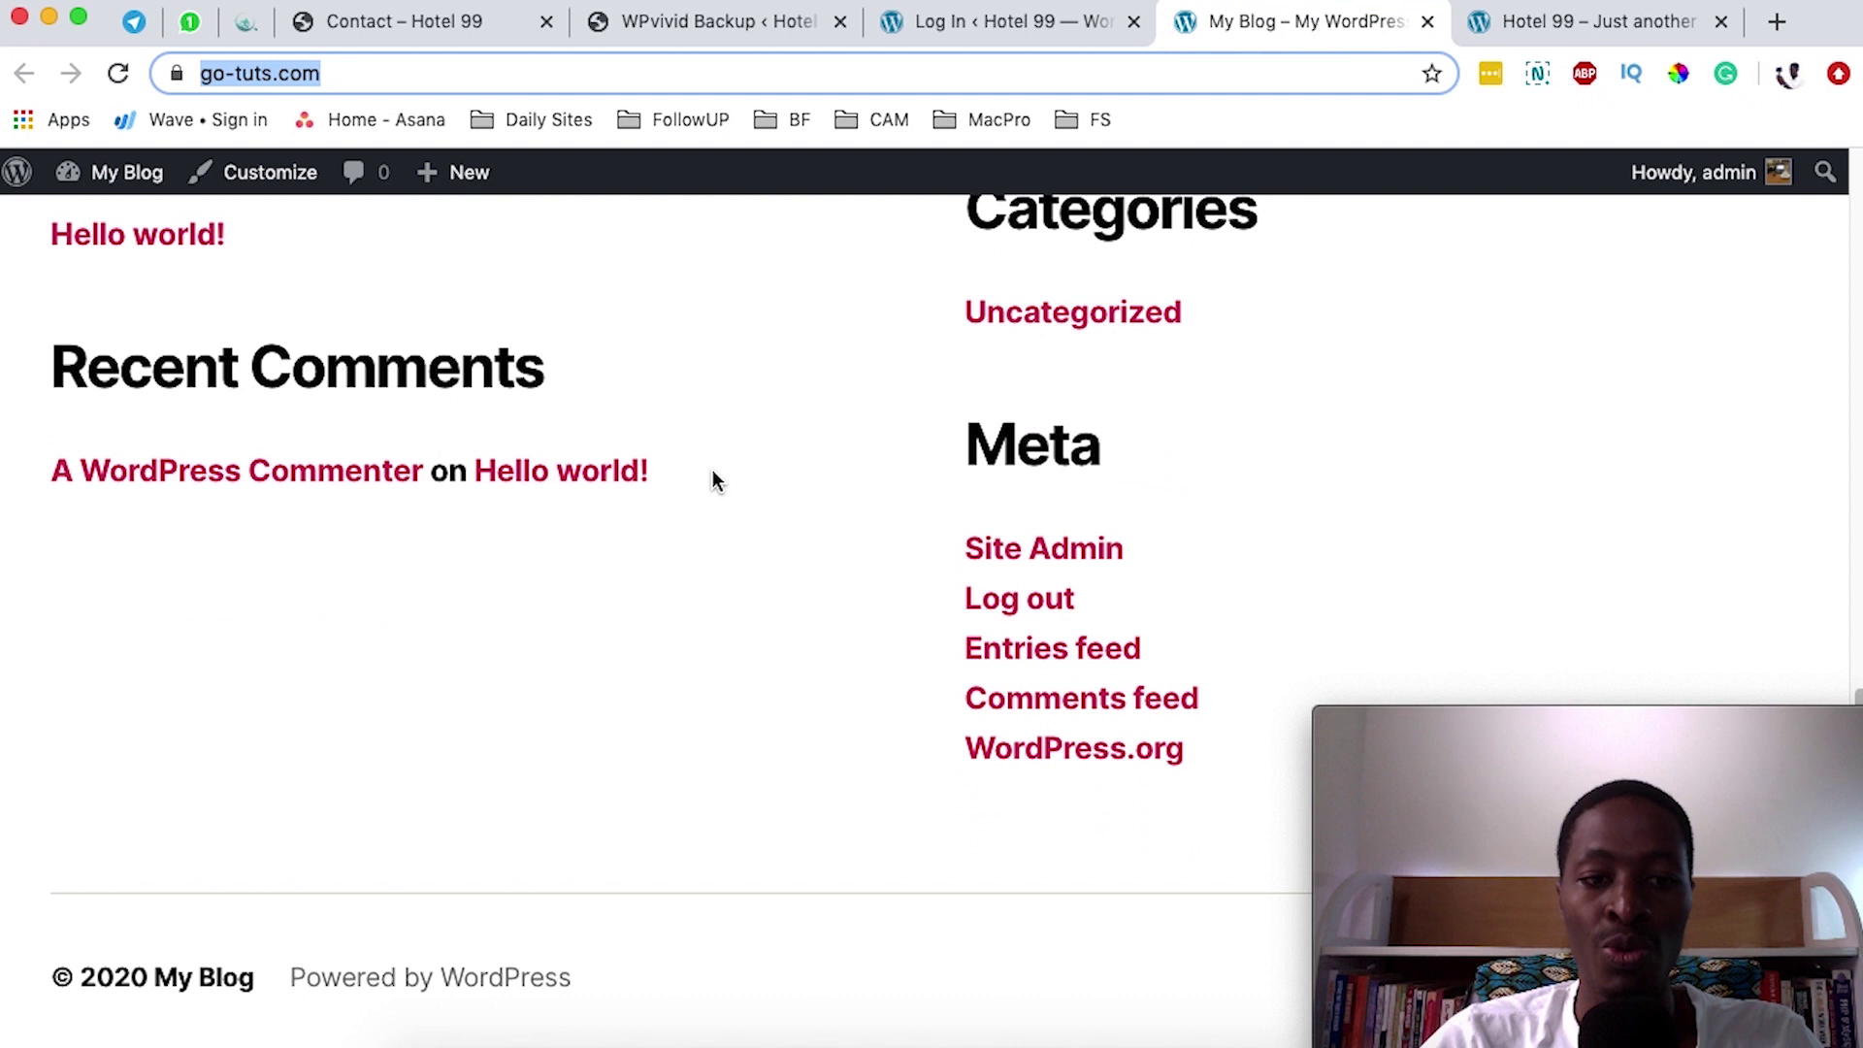
scroll(712, 473, up, 5)
- Open the Accommodations page from the Hotel 99 homepage on go-tuts.com
key(ctrl+Tab)
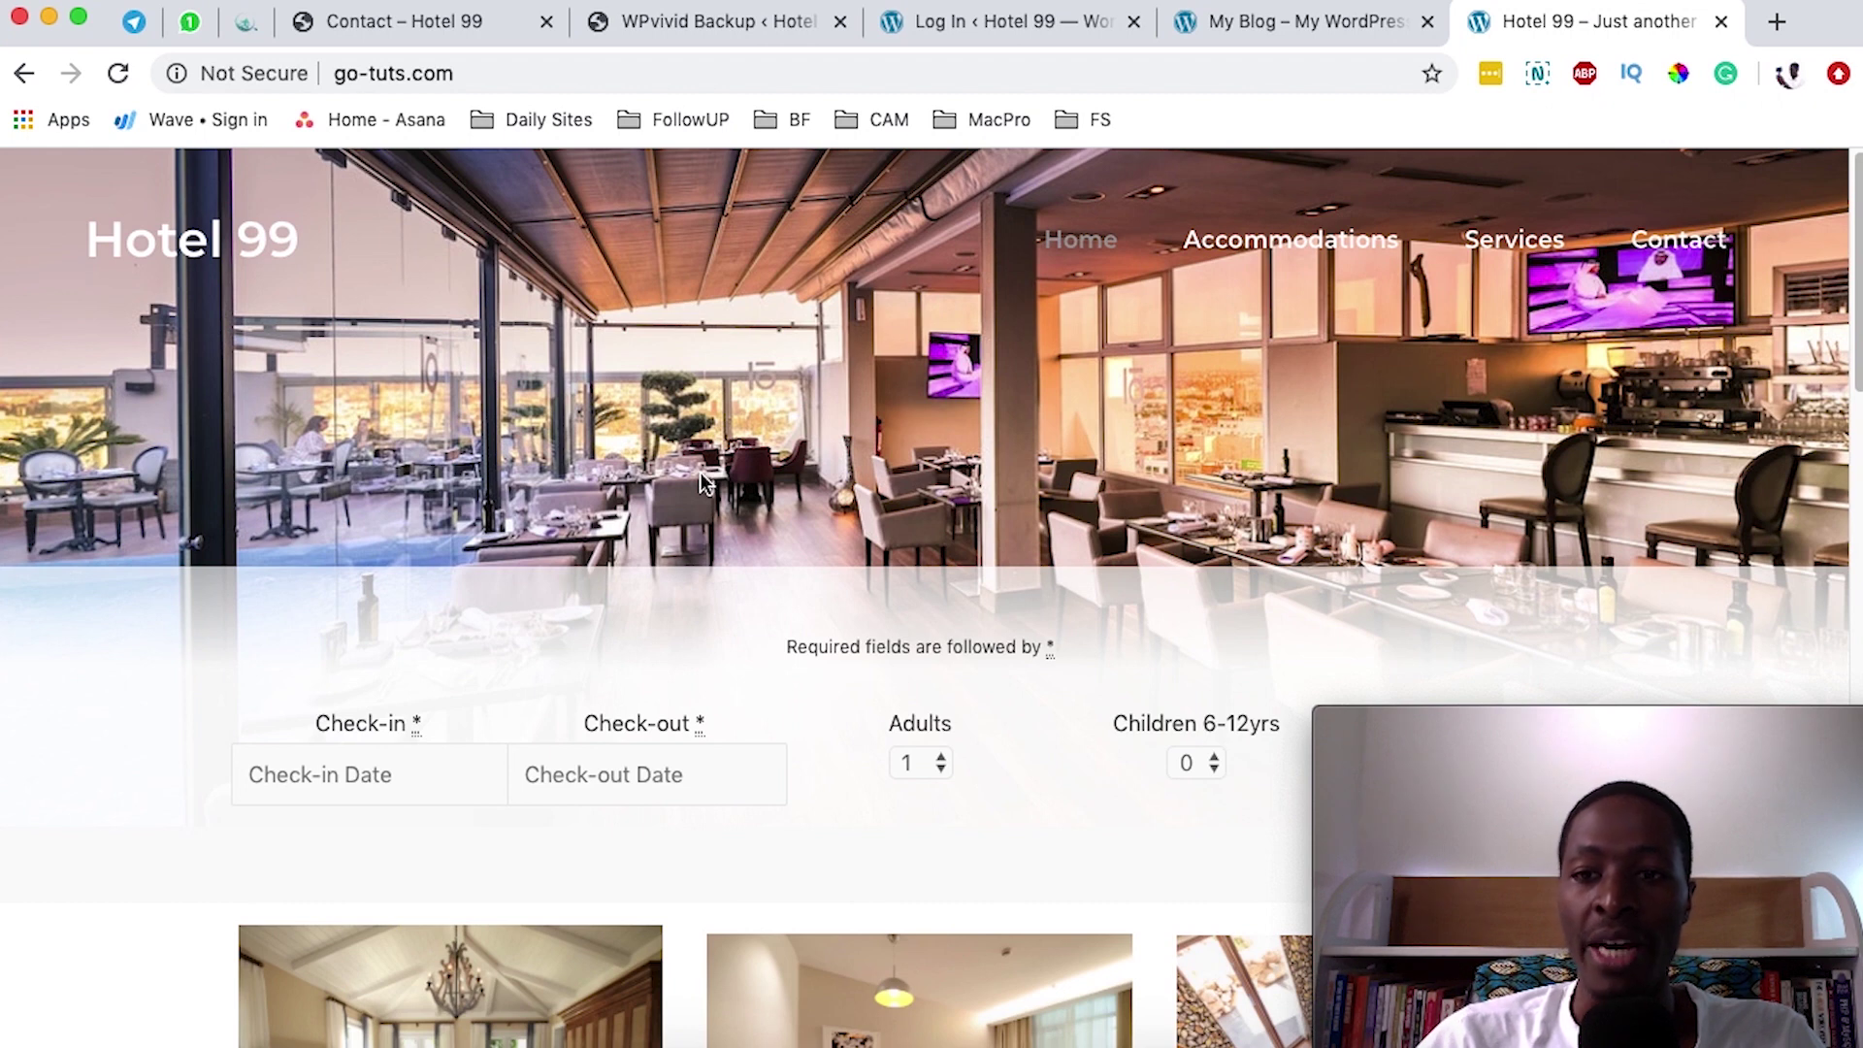
scroll(179, 631, down, 12)
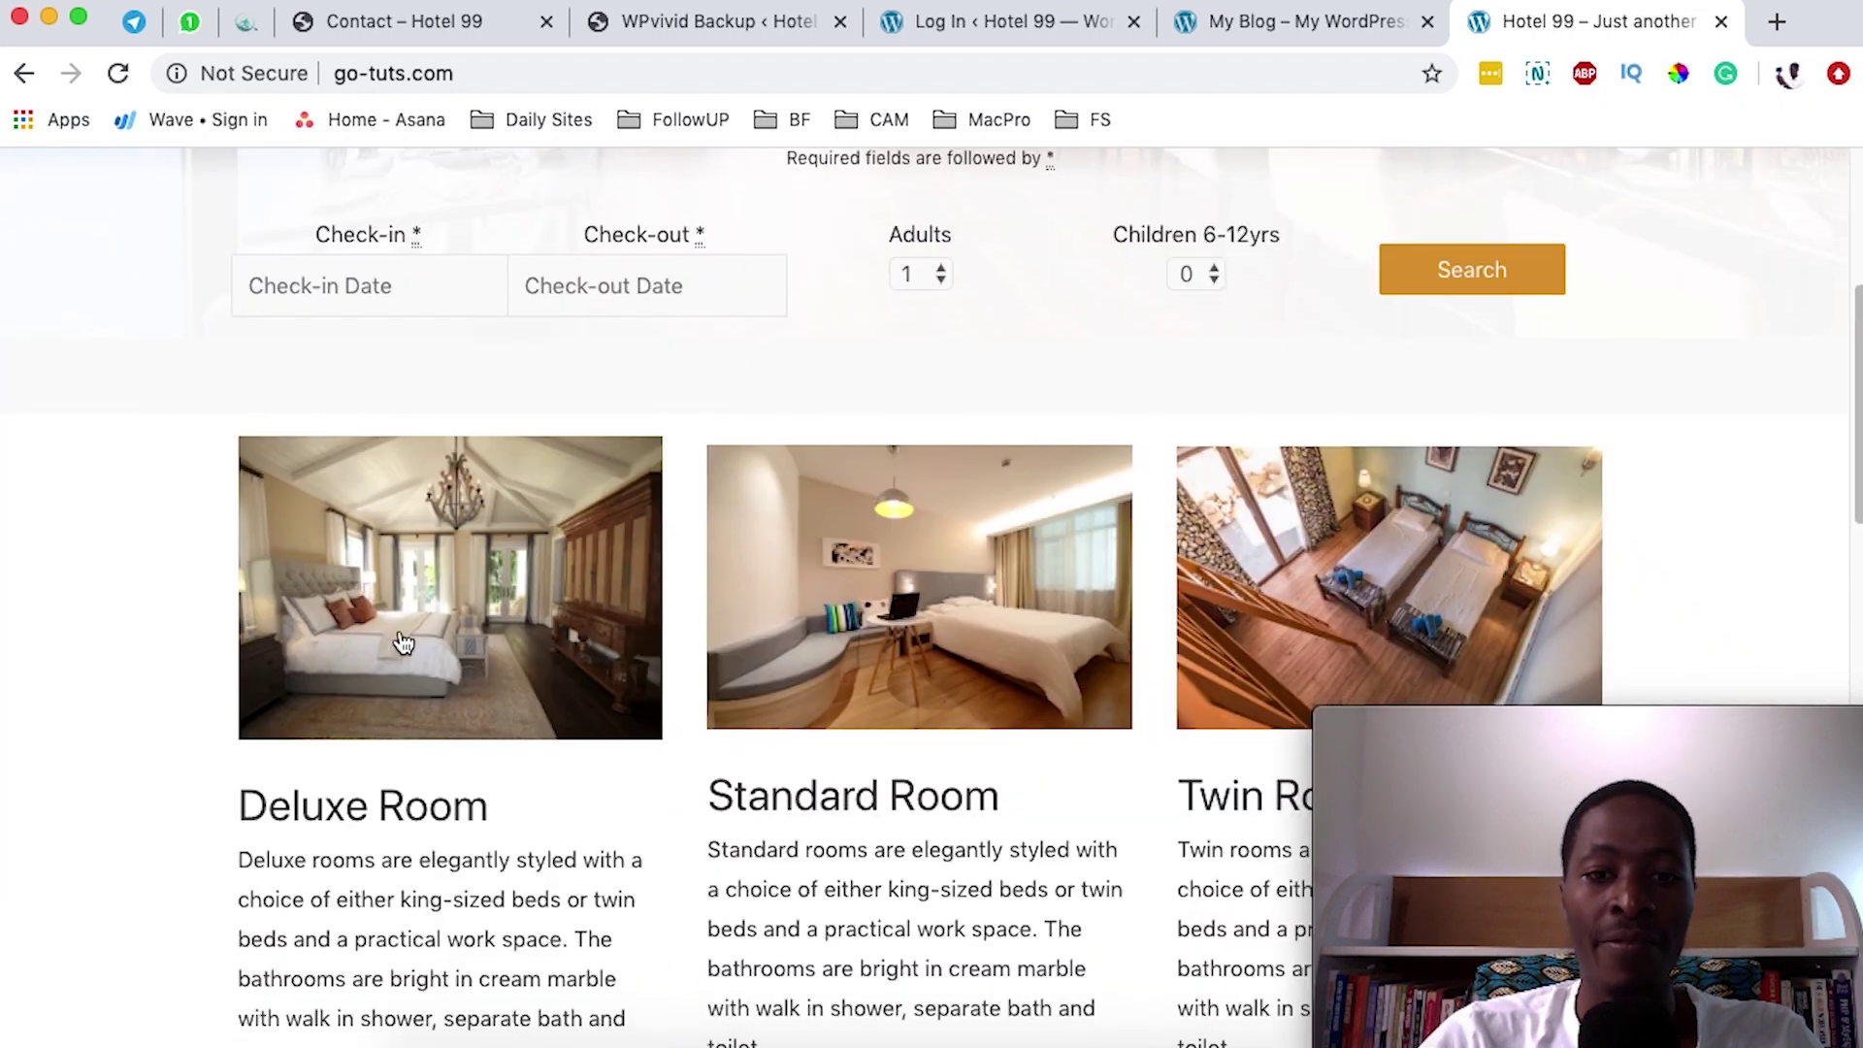
scroll(482, 621, up, 12)
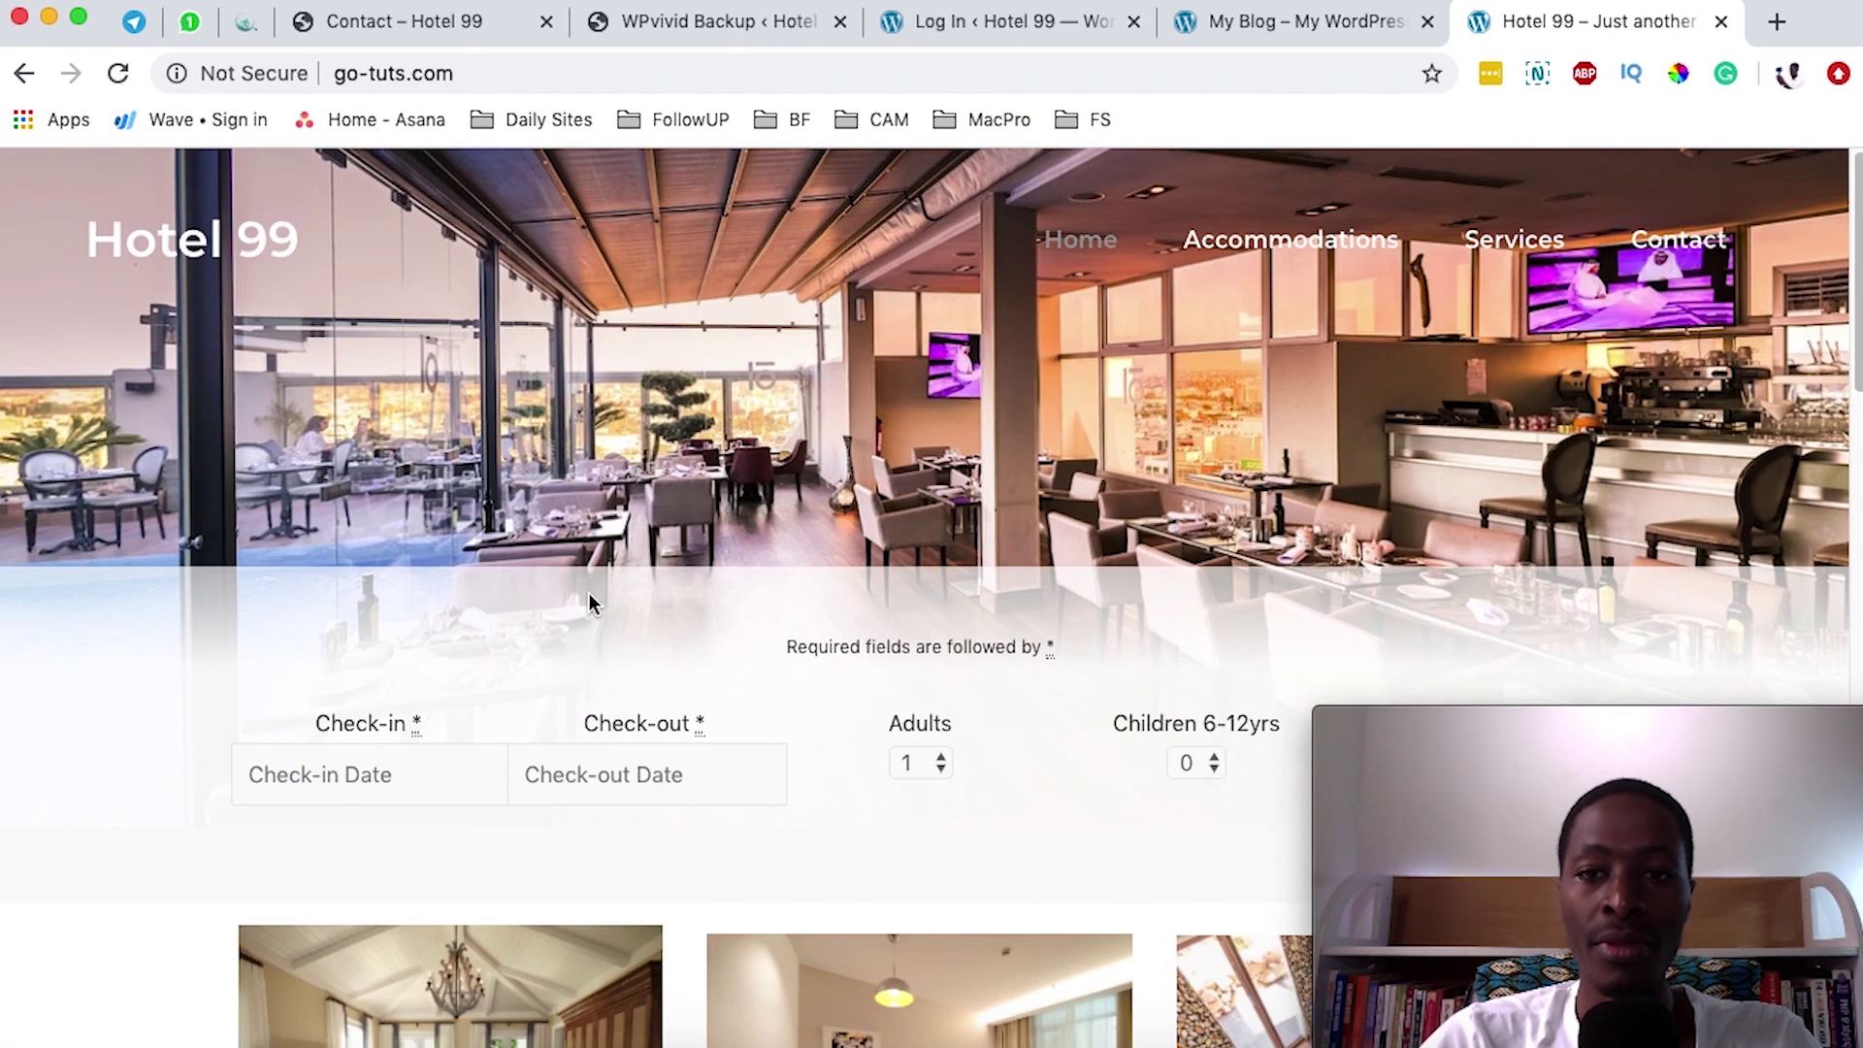
click(1290, 294)
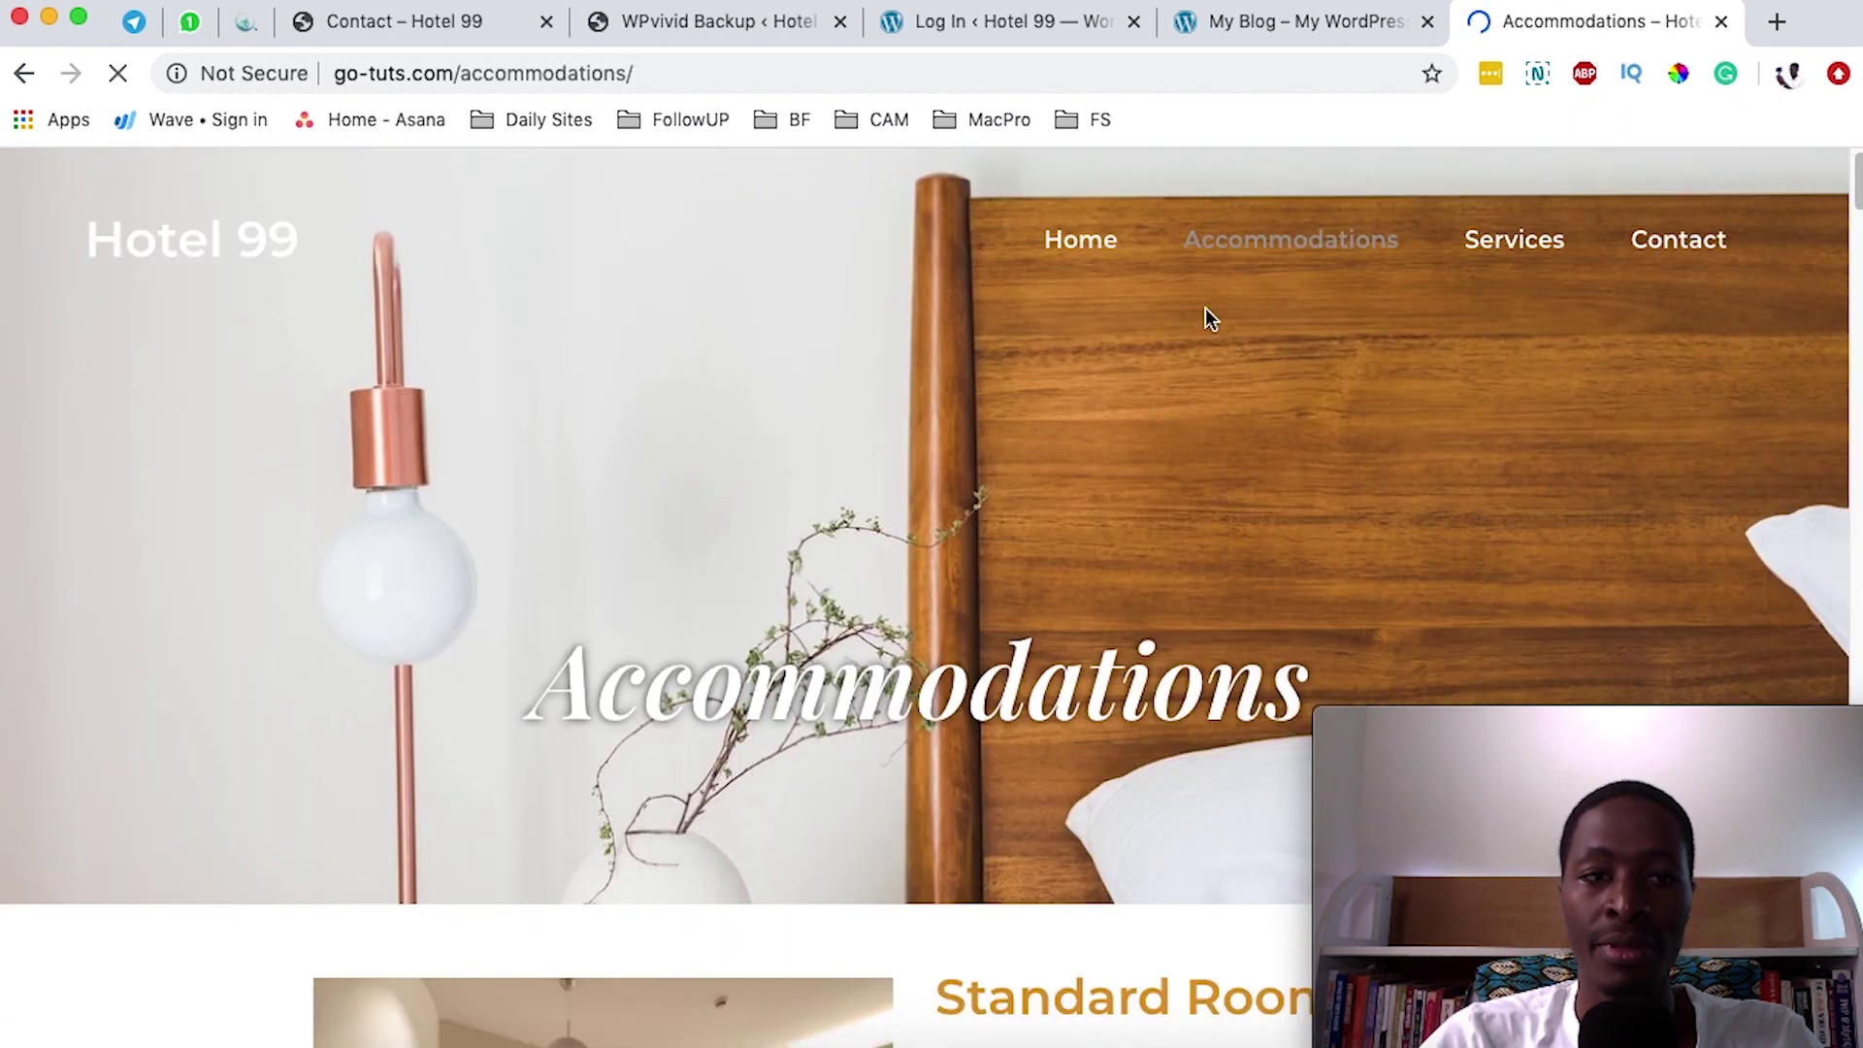
scroll(981, 569, down, 5)
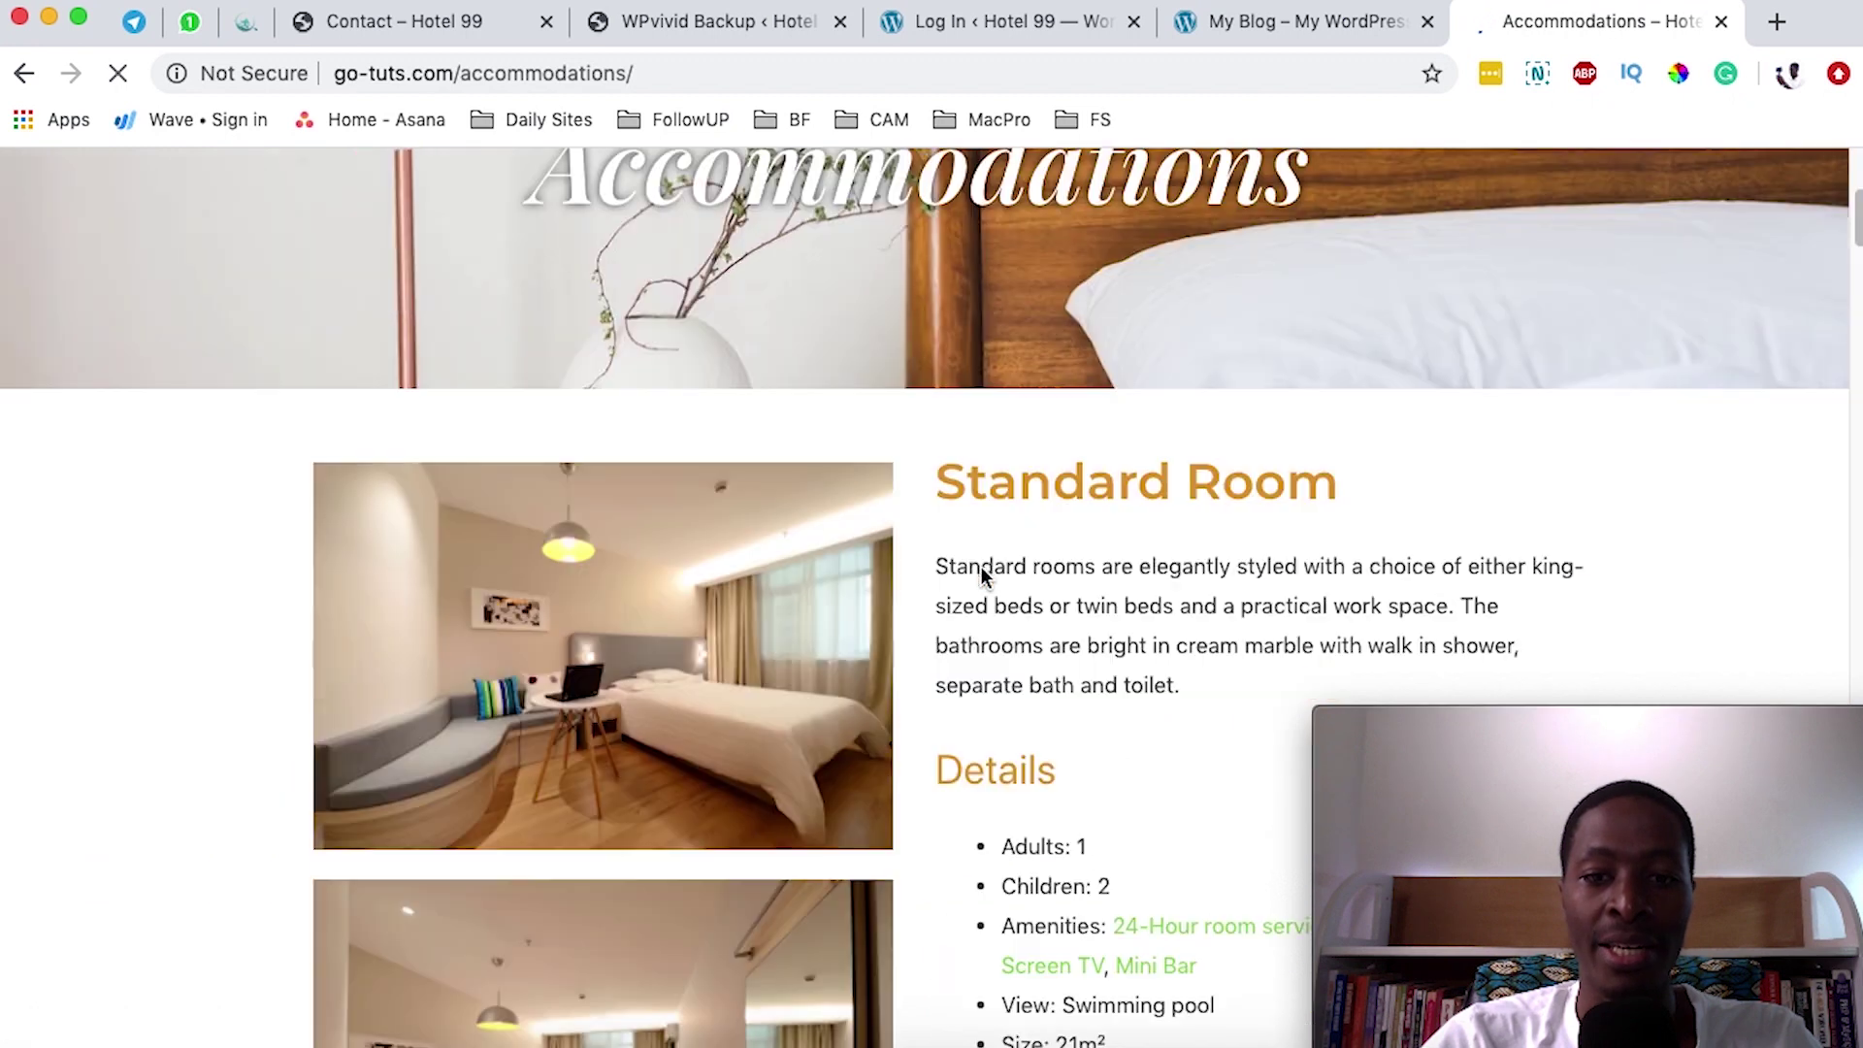
scroll(980, 566, down, 13)
scroll(983, 571, down, 3)
scroll(983, 570, up, 10)
scroll(983, 568, up, 3)
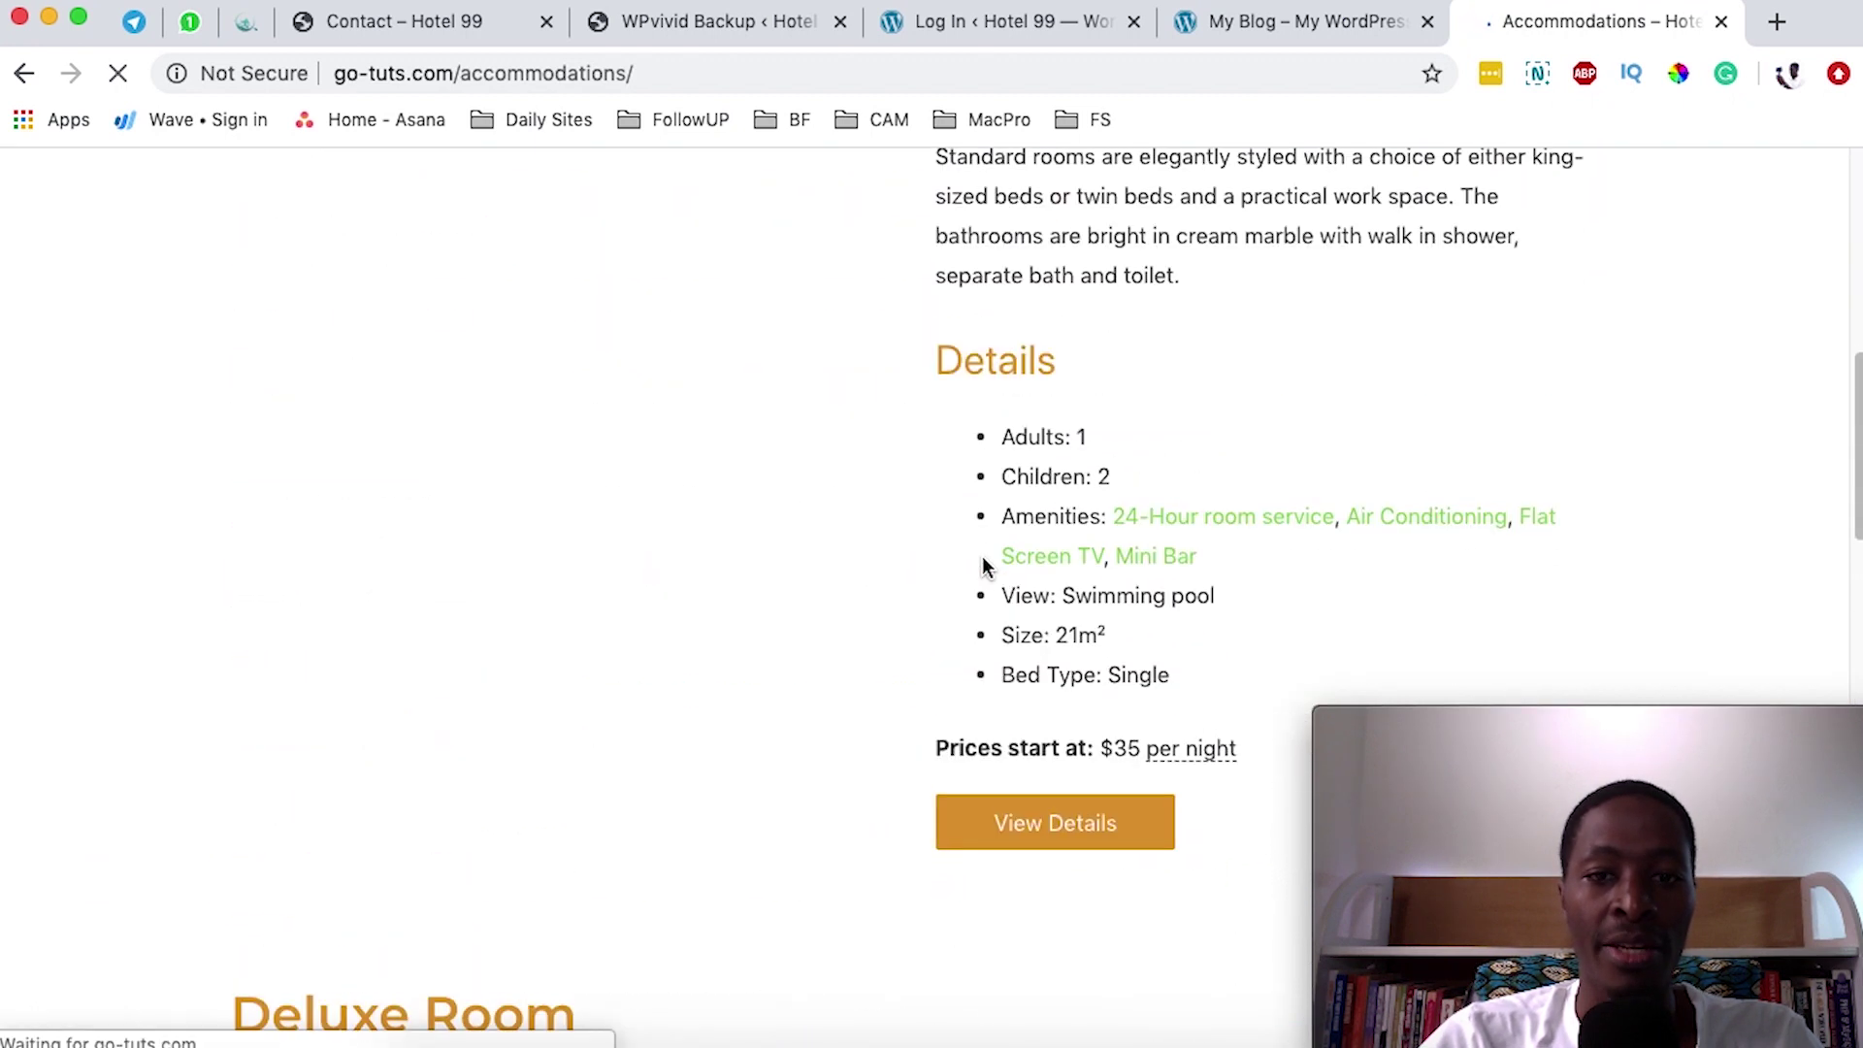
scroll(981, 567, up, 7)
scroll(981, 568, down, 2)
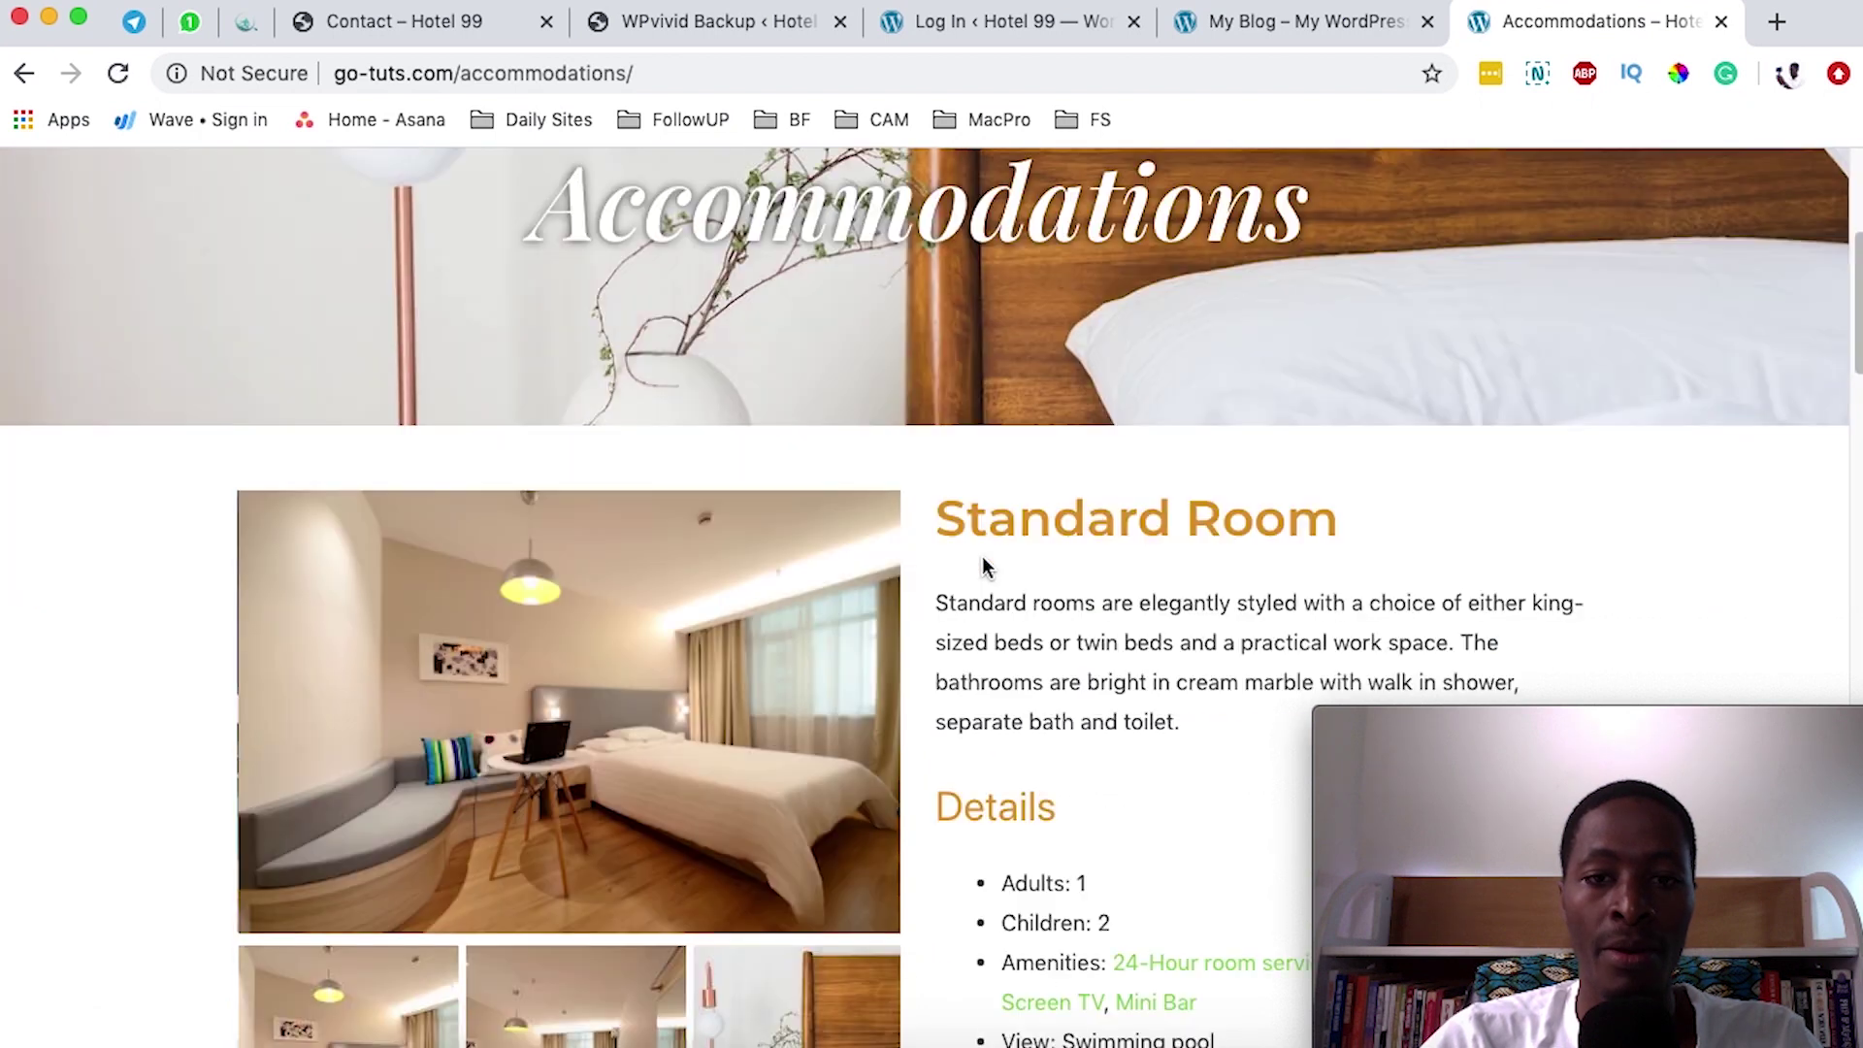
scroll(970, 620, down, 3)
- Browse the Standard Room and Deluxe Room photo galleries, including the resort pool photo
click(619, 776)
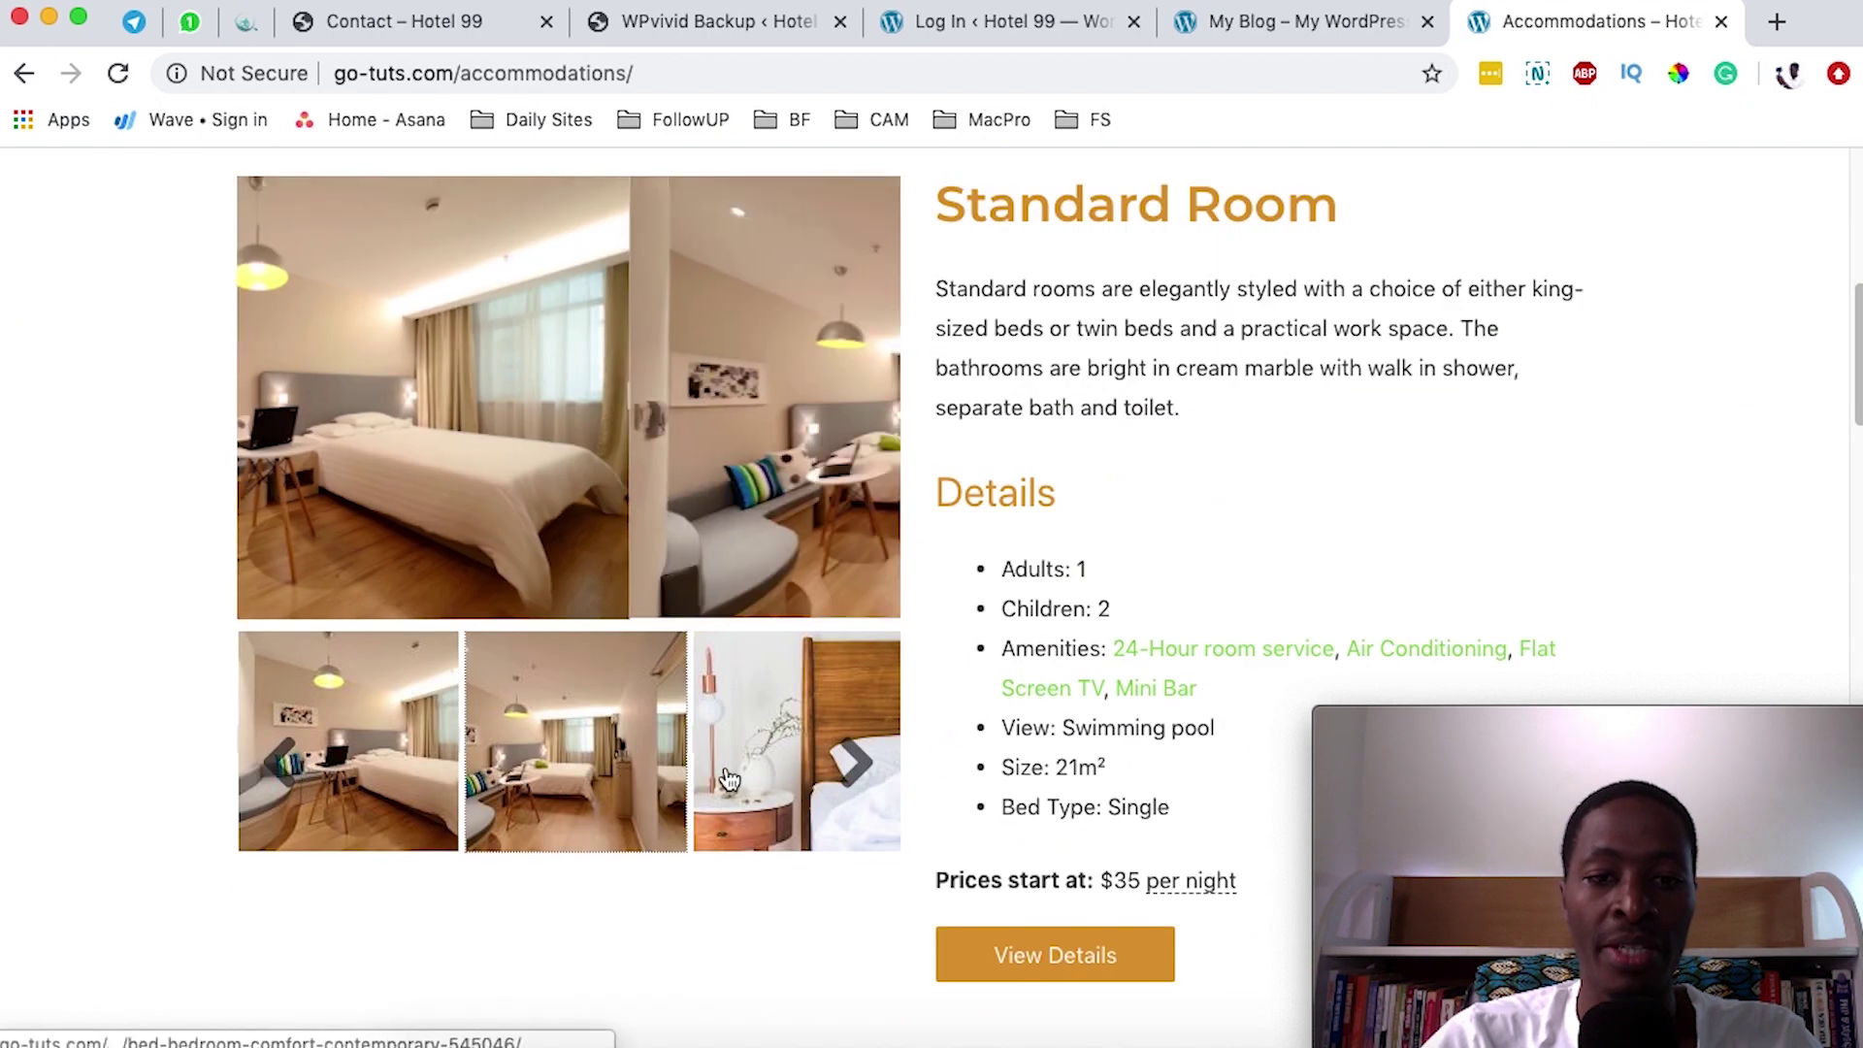
click(729, 779)
click(829, 761)
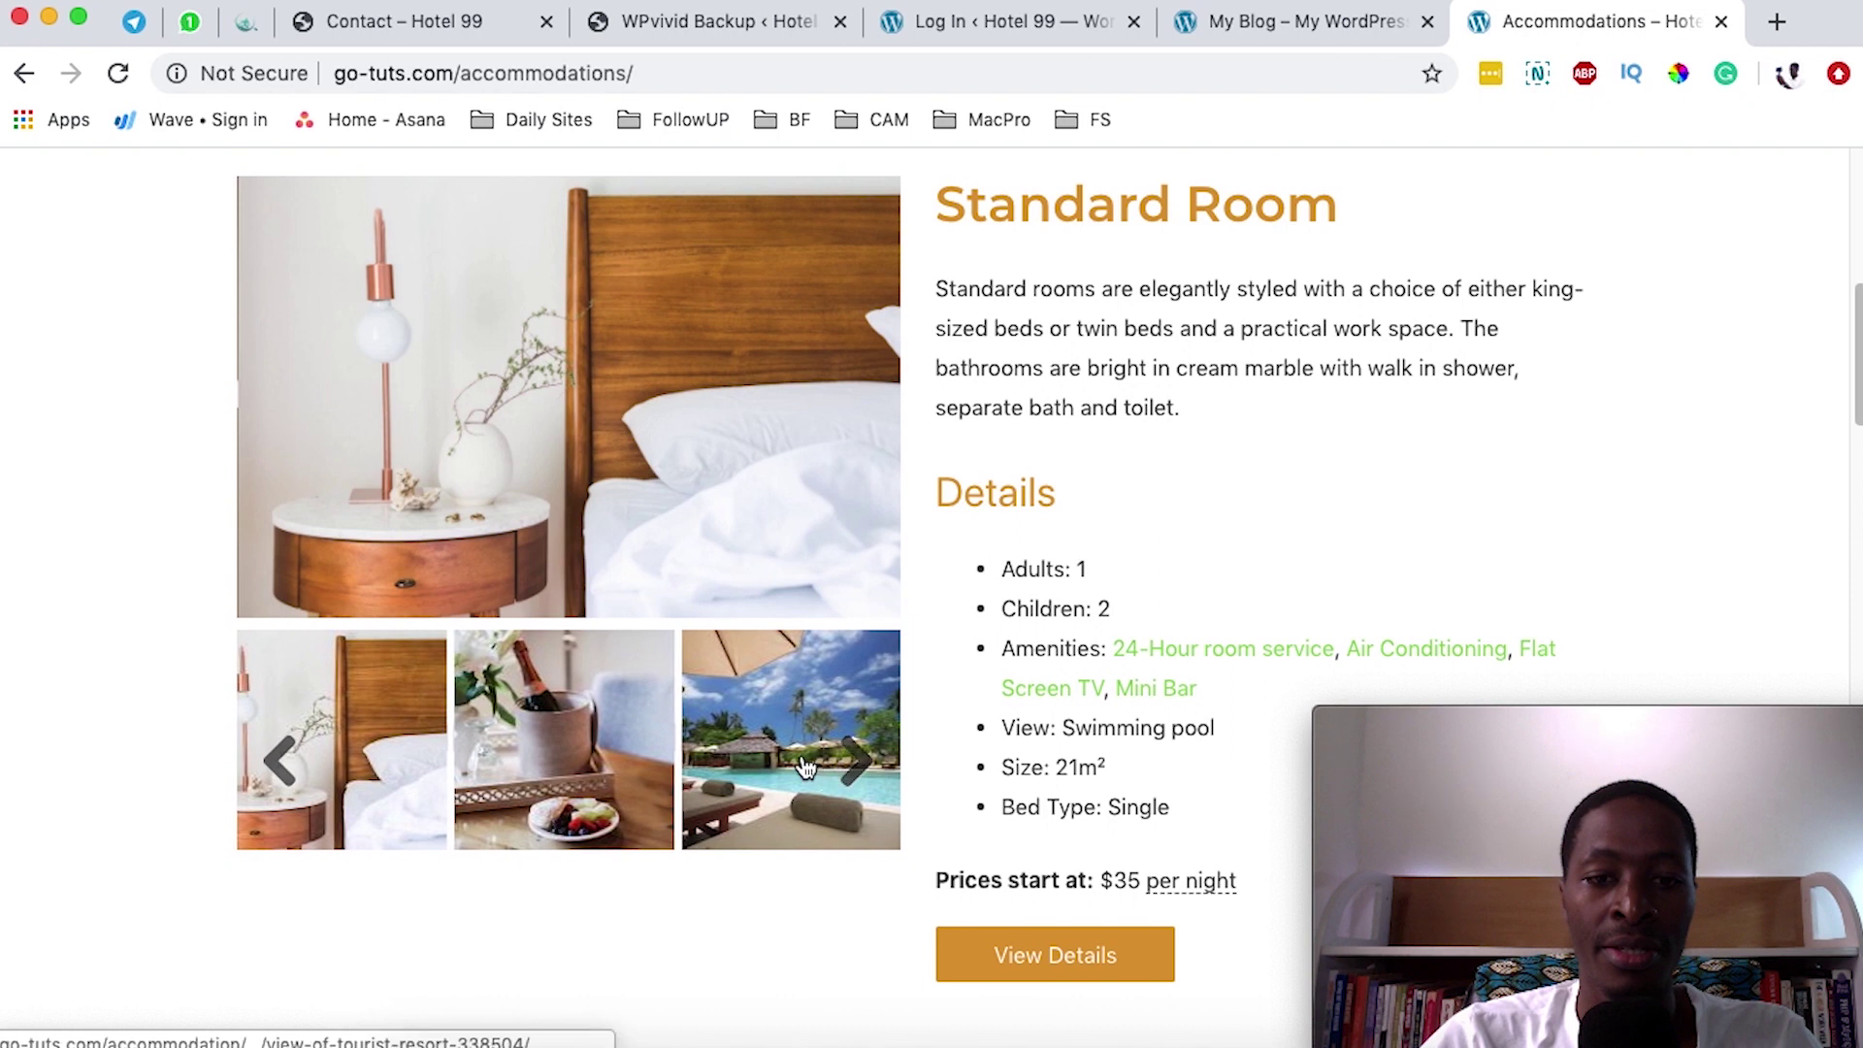
click(804, 767)
scroll(812, 739, down, 10)
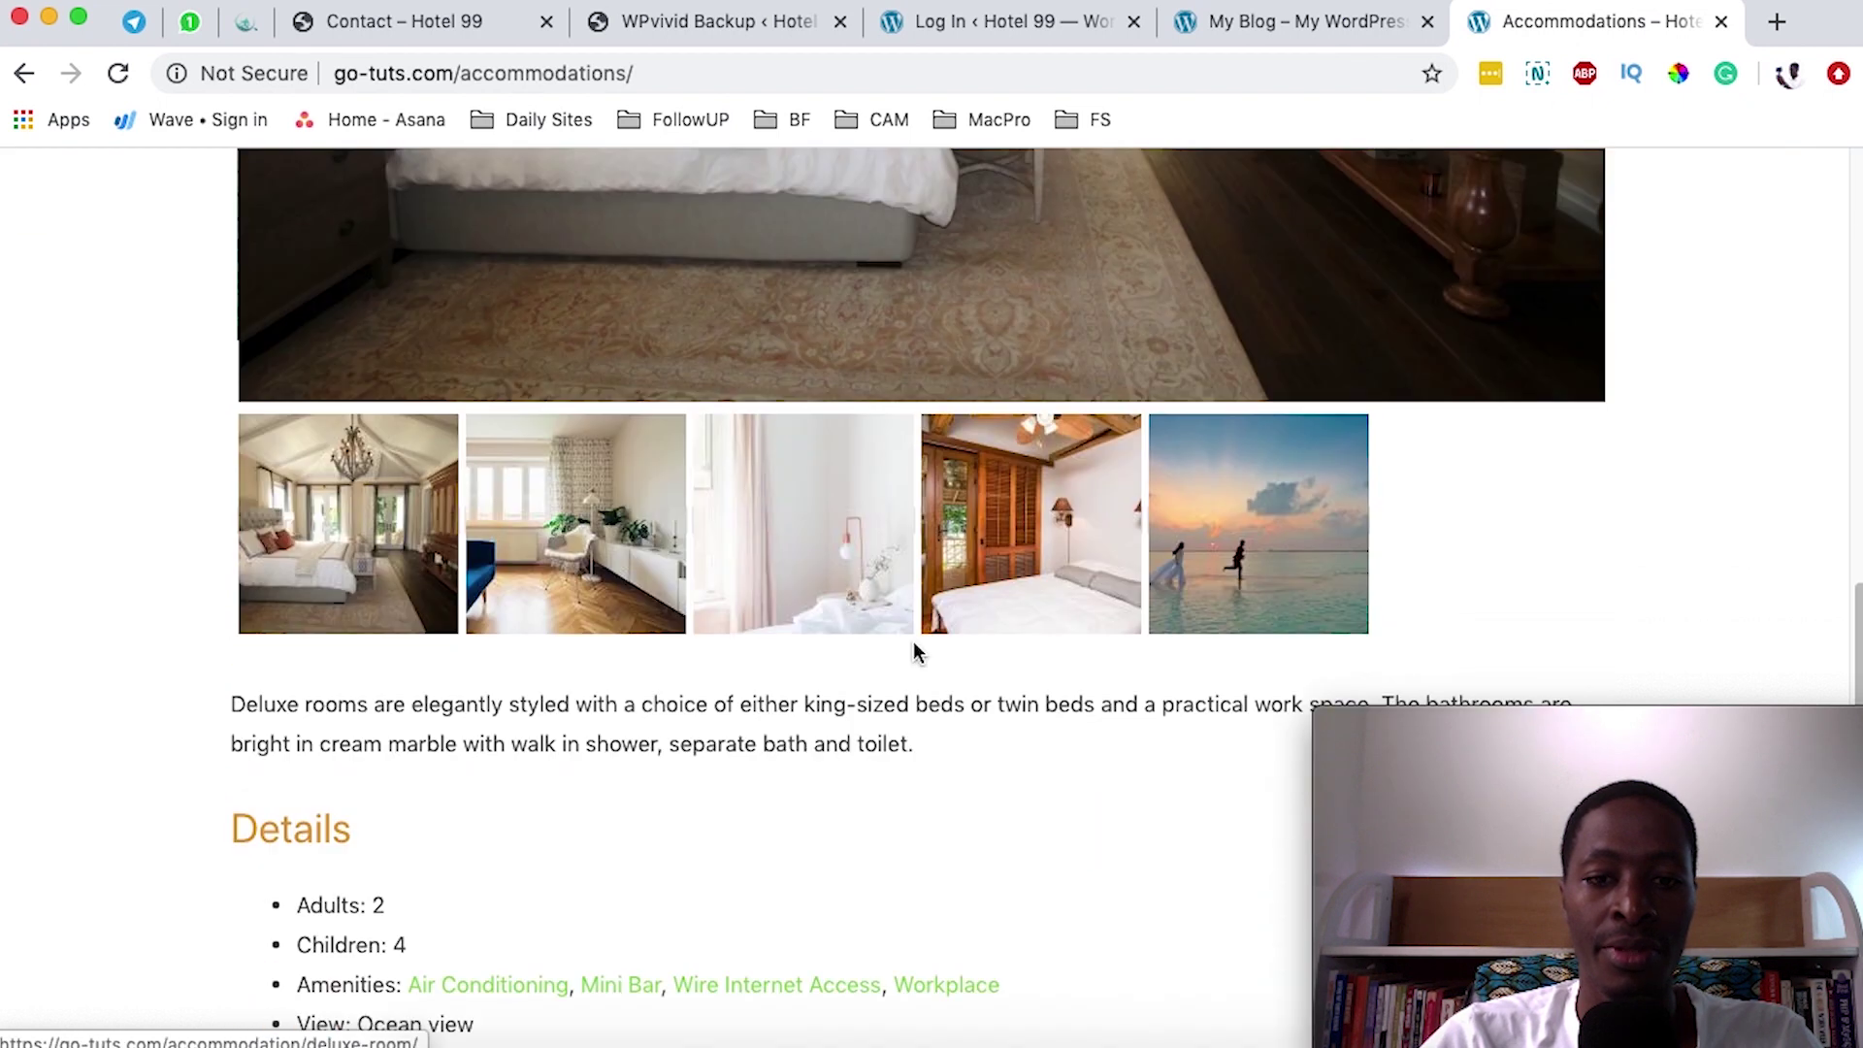
click(562, 564)
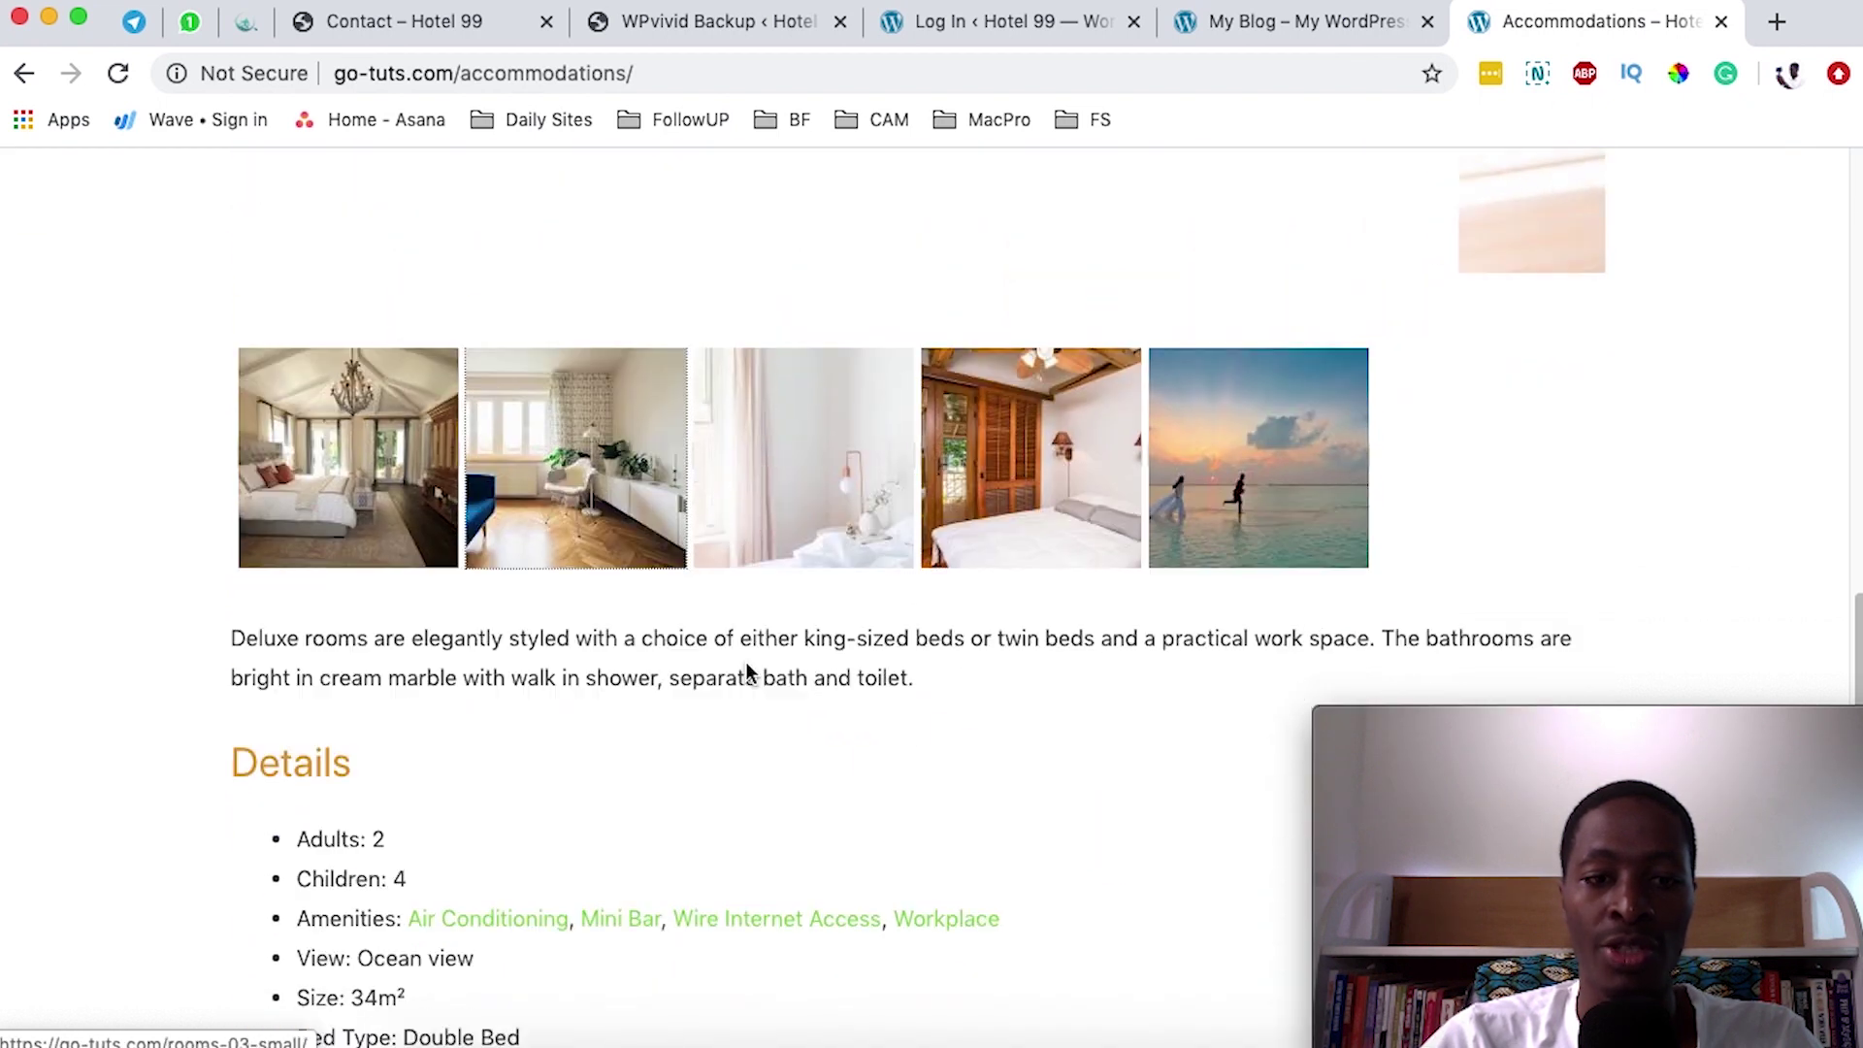
scroll(747, 661, down, 10)
scroll(750, 645, up, 15)
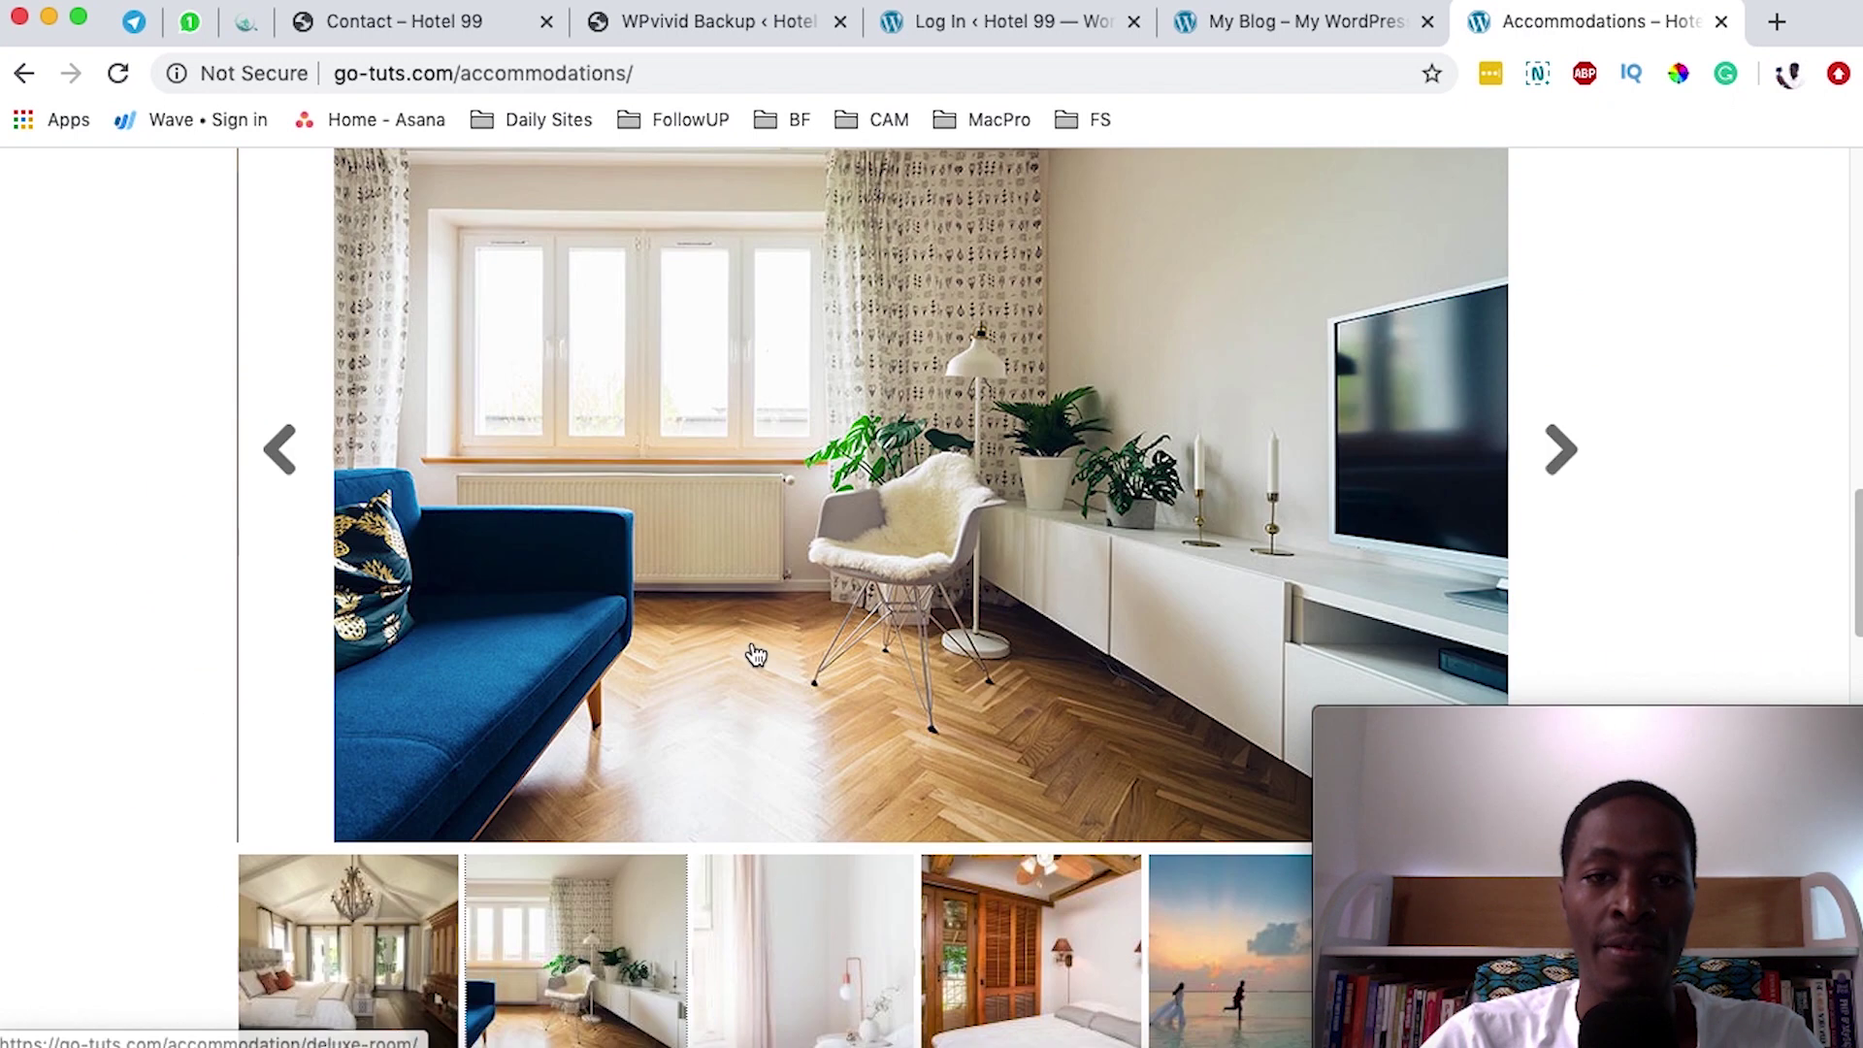
scroll(756, 656, up, 10)
scroll(695, 715, down, 6)
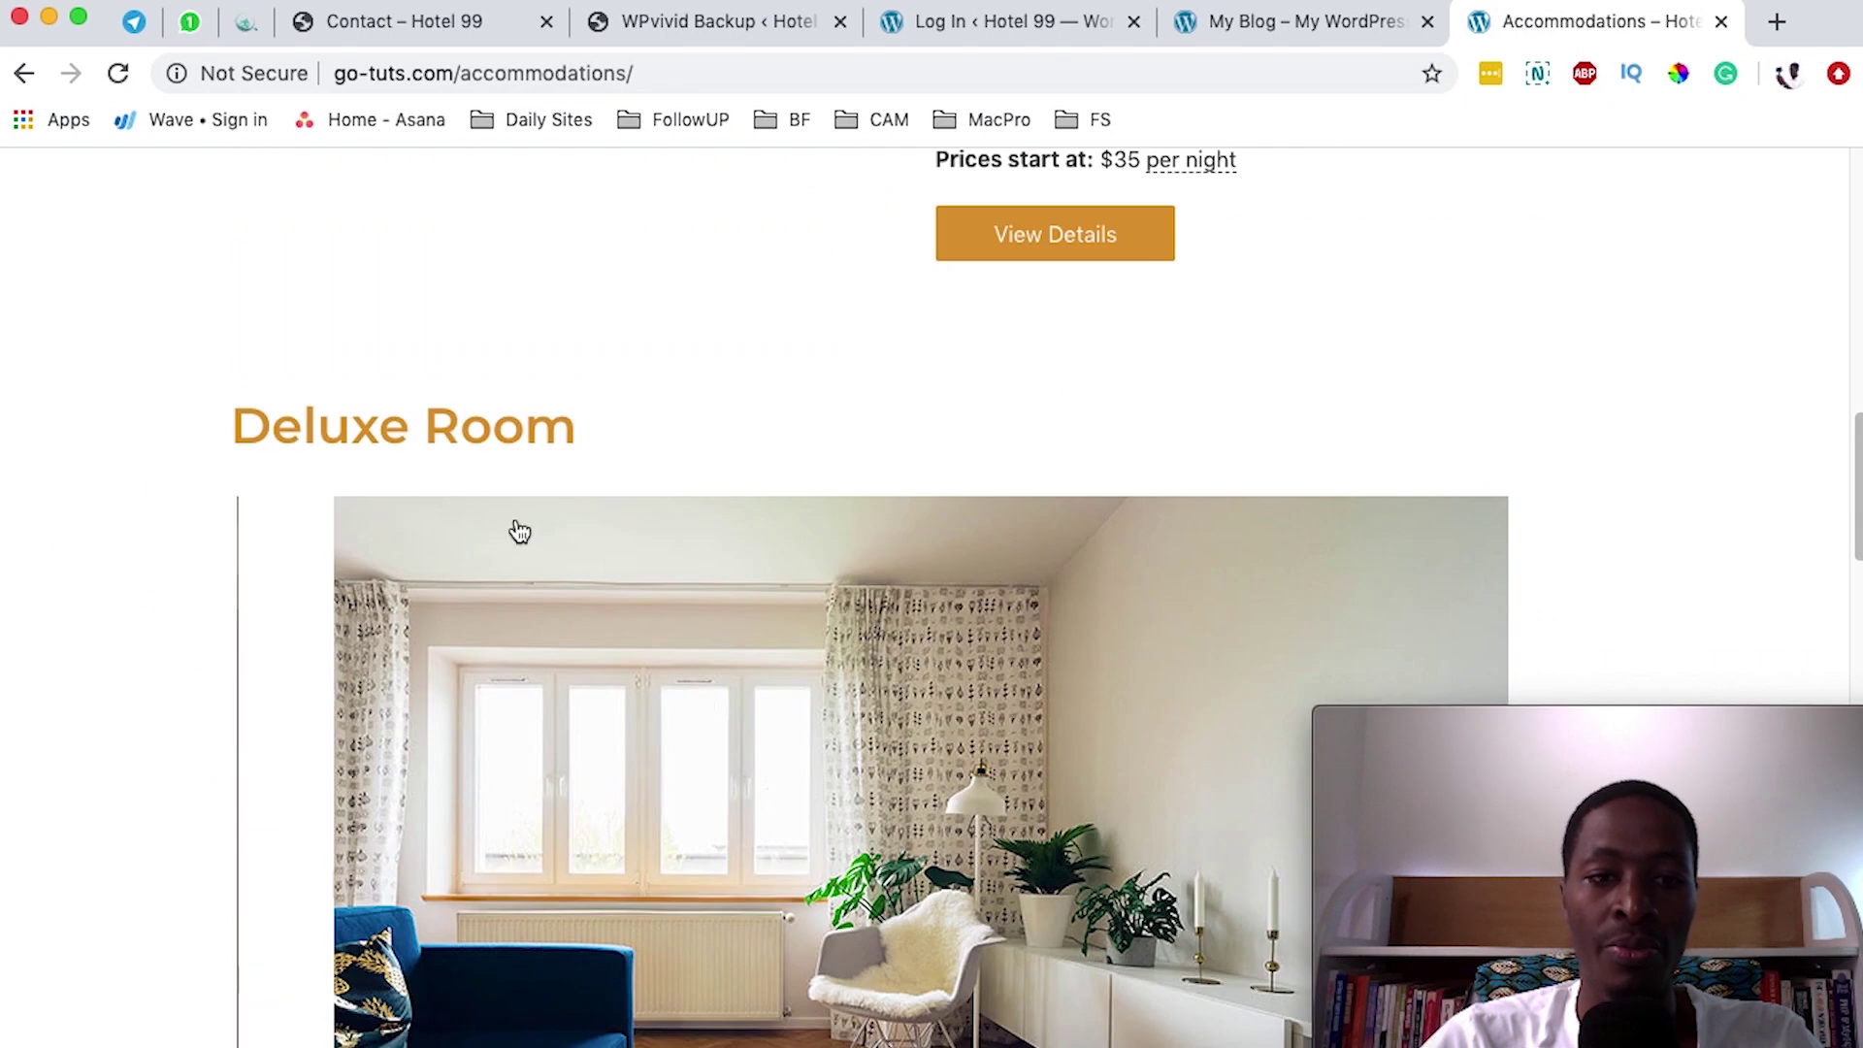
scroll(520, 532, down, 3)
- Open the Deluxe Room detail page and scroll through it
click(1060, 514)
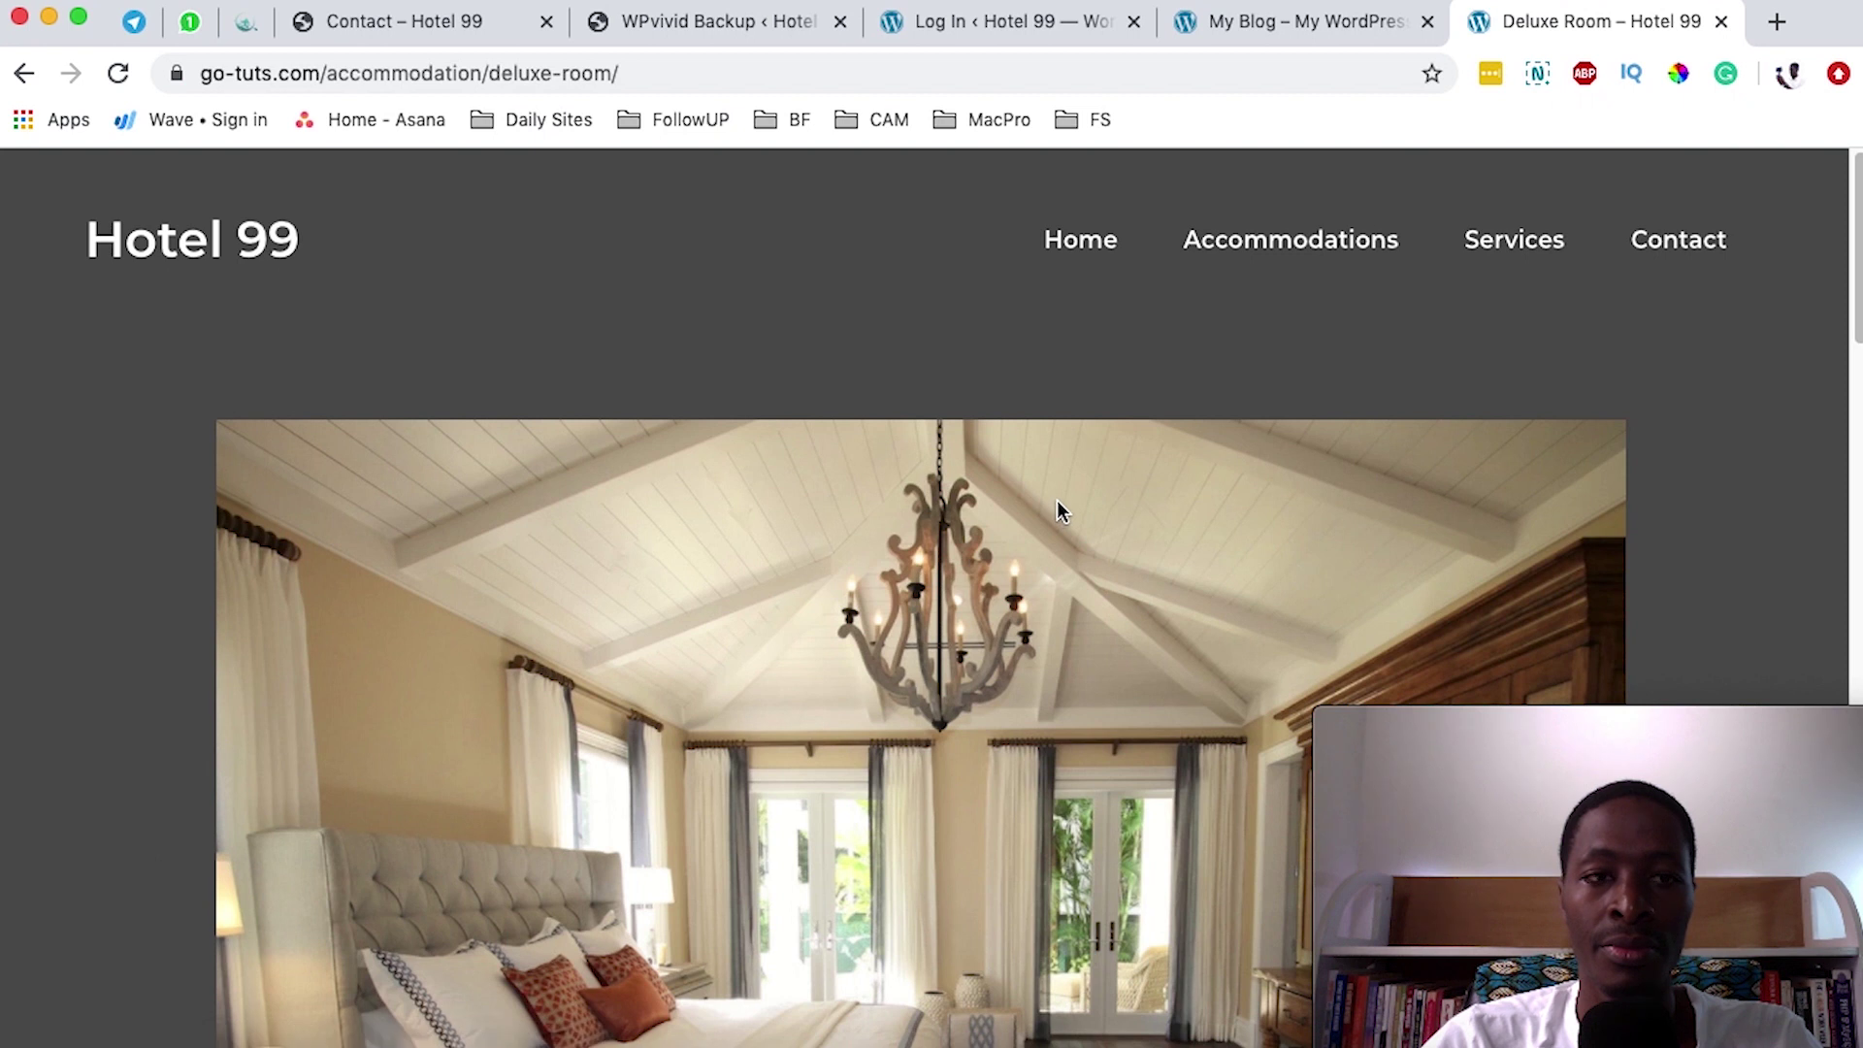
scroll(1041, 467, down, 12)
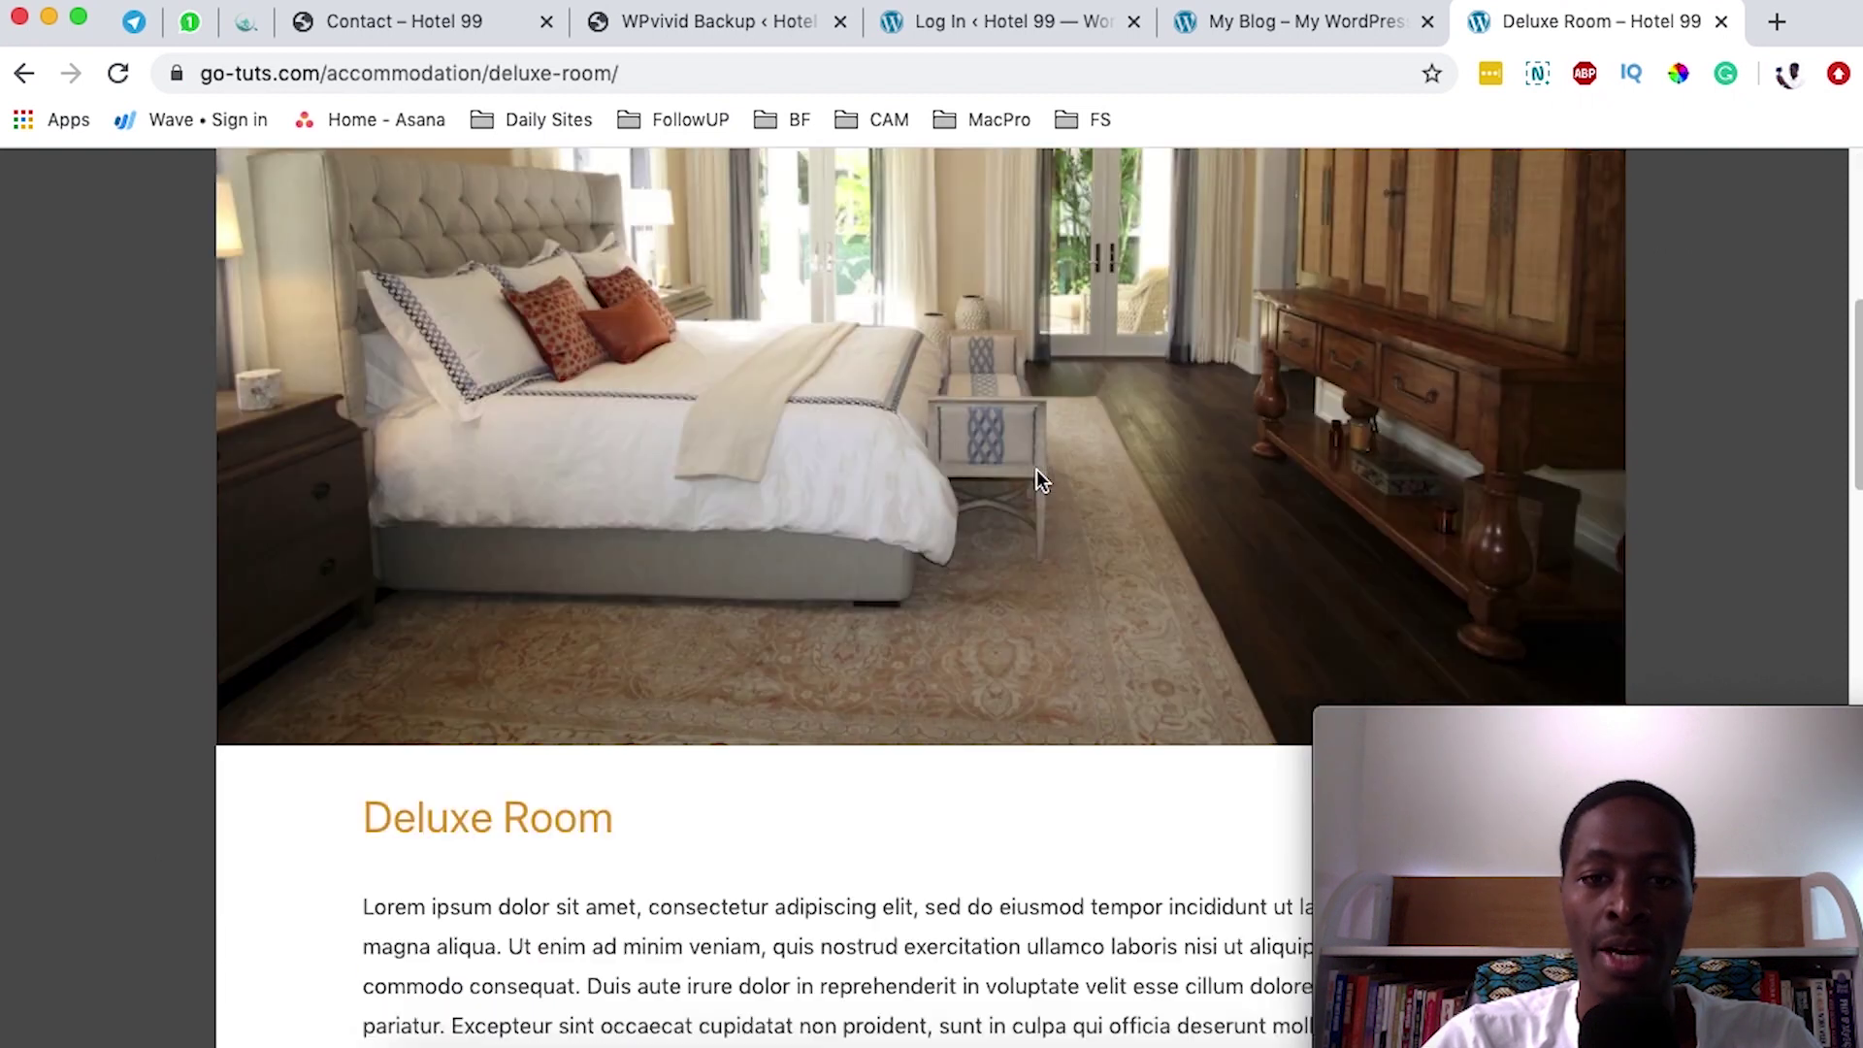
scroll(873, 500, down, 12)
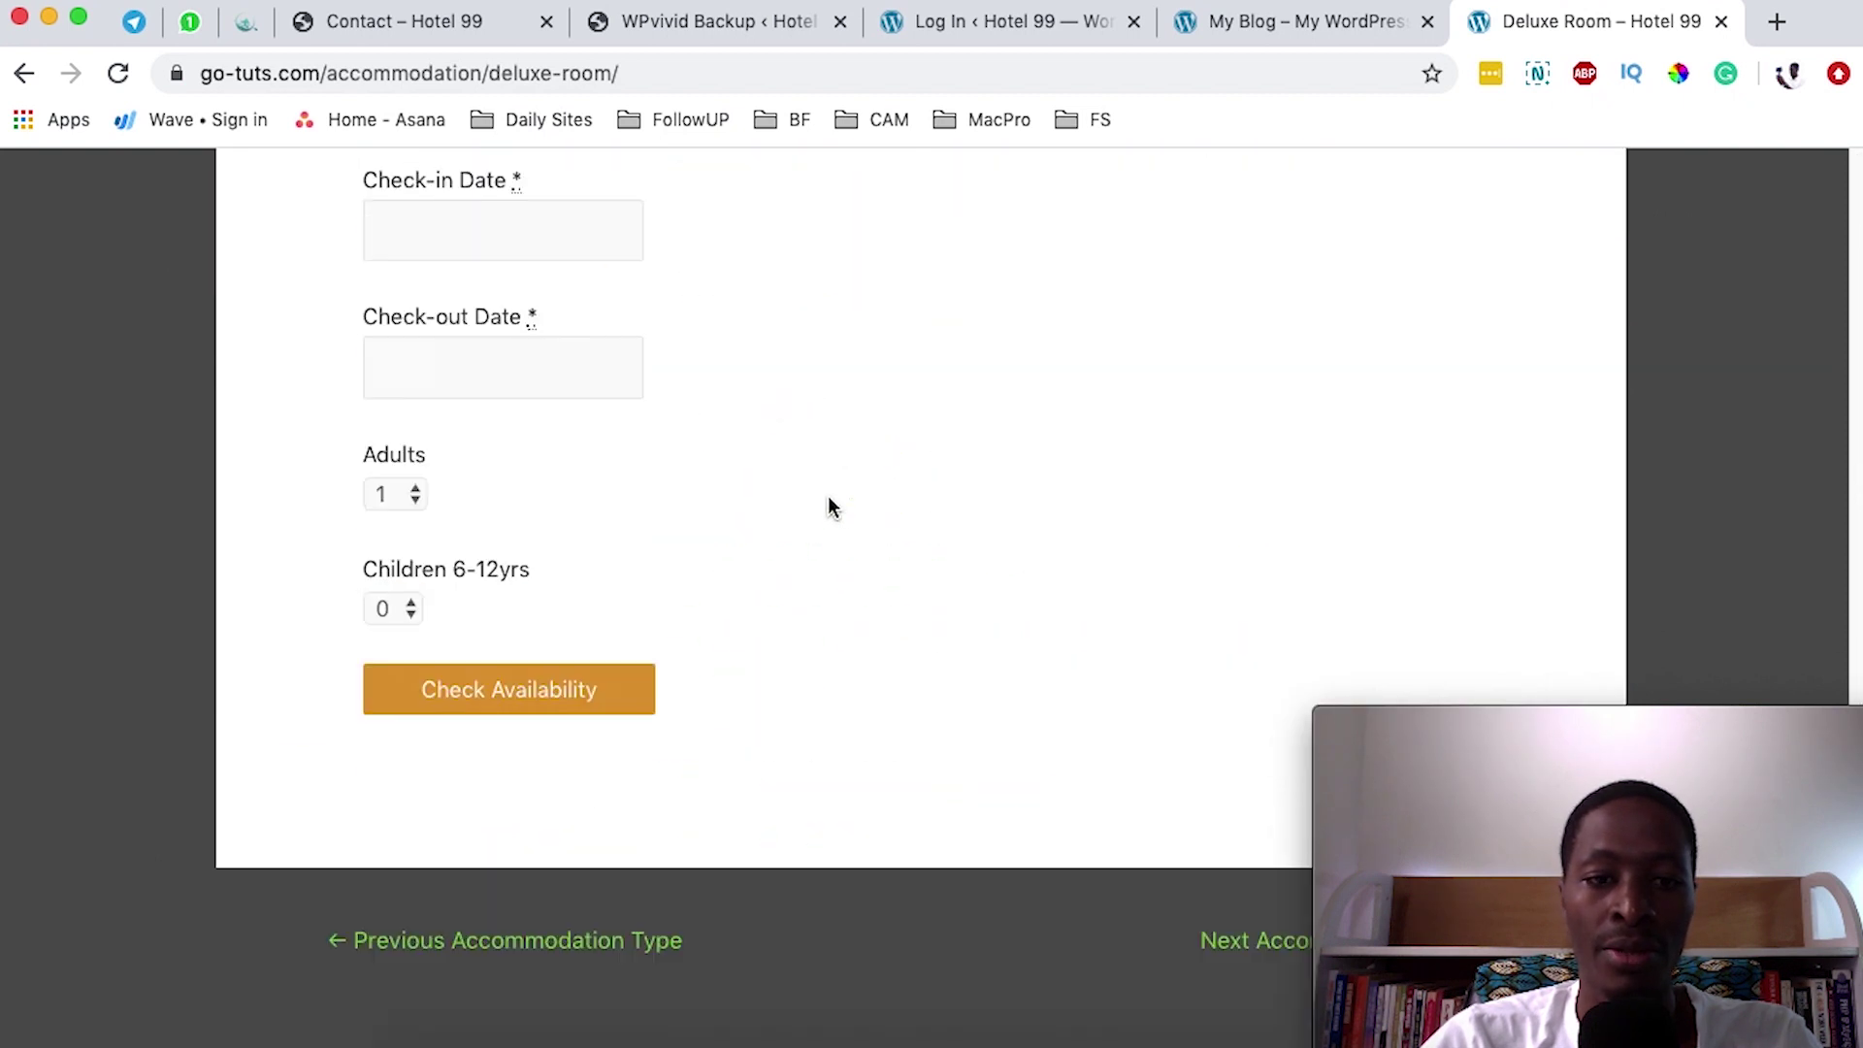
scroll(993, 524, up, 12)
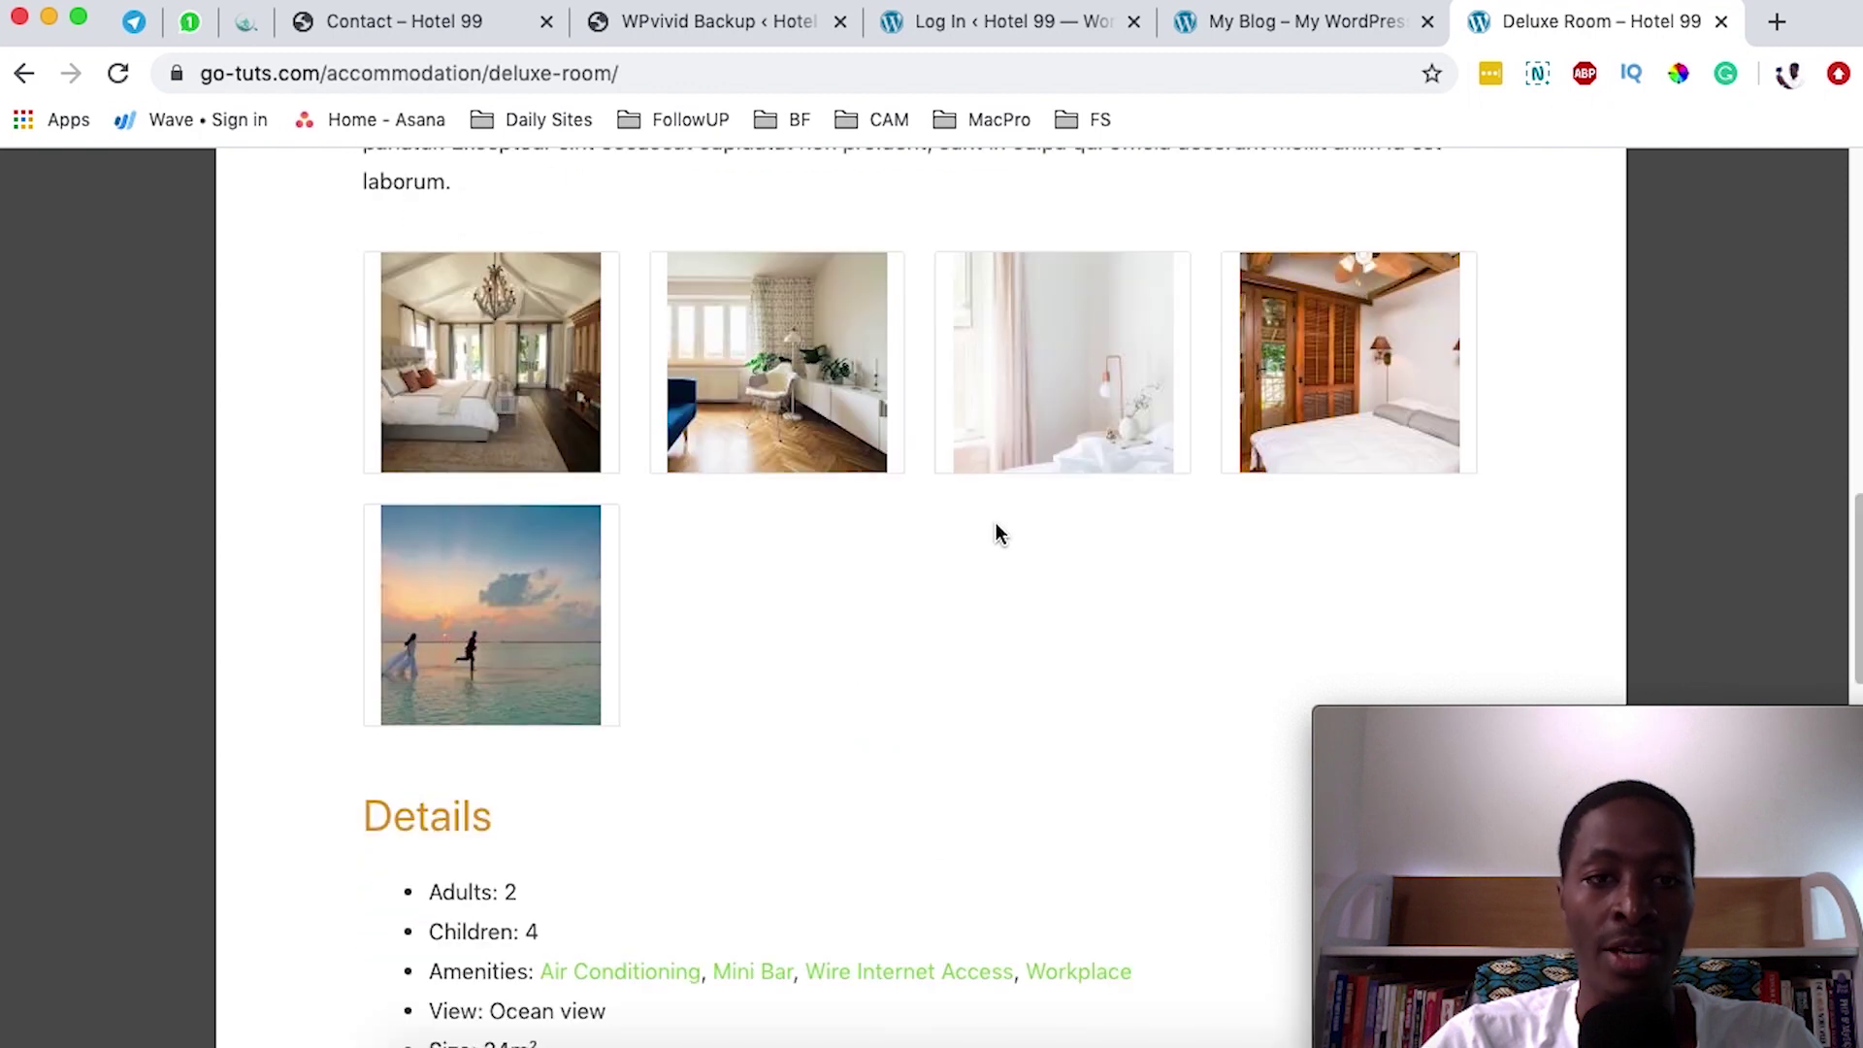
scroll(997, 525, up, 10)
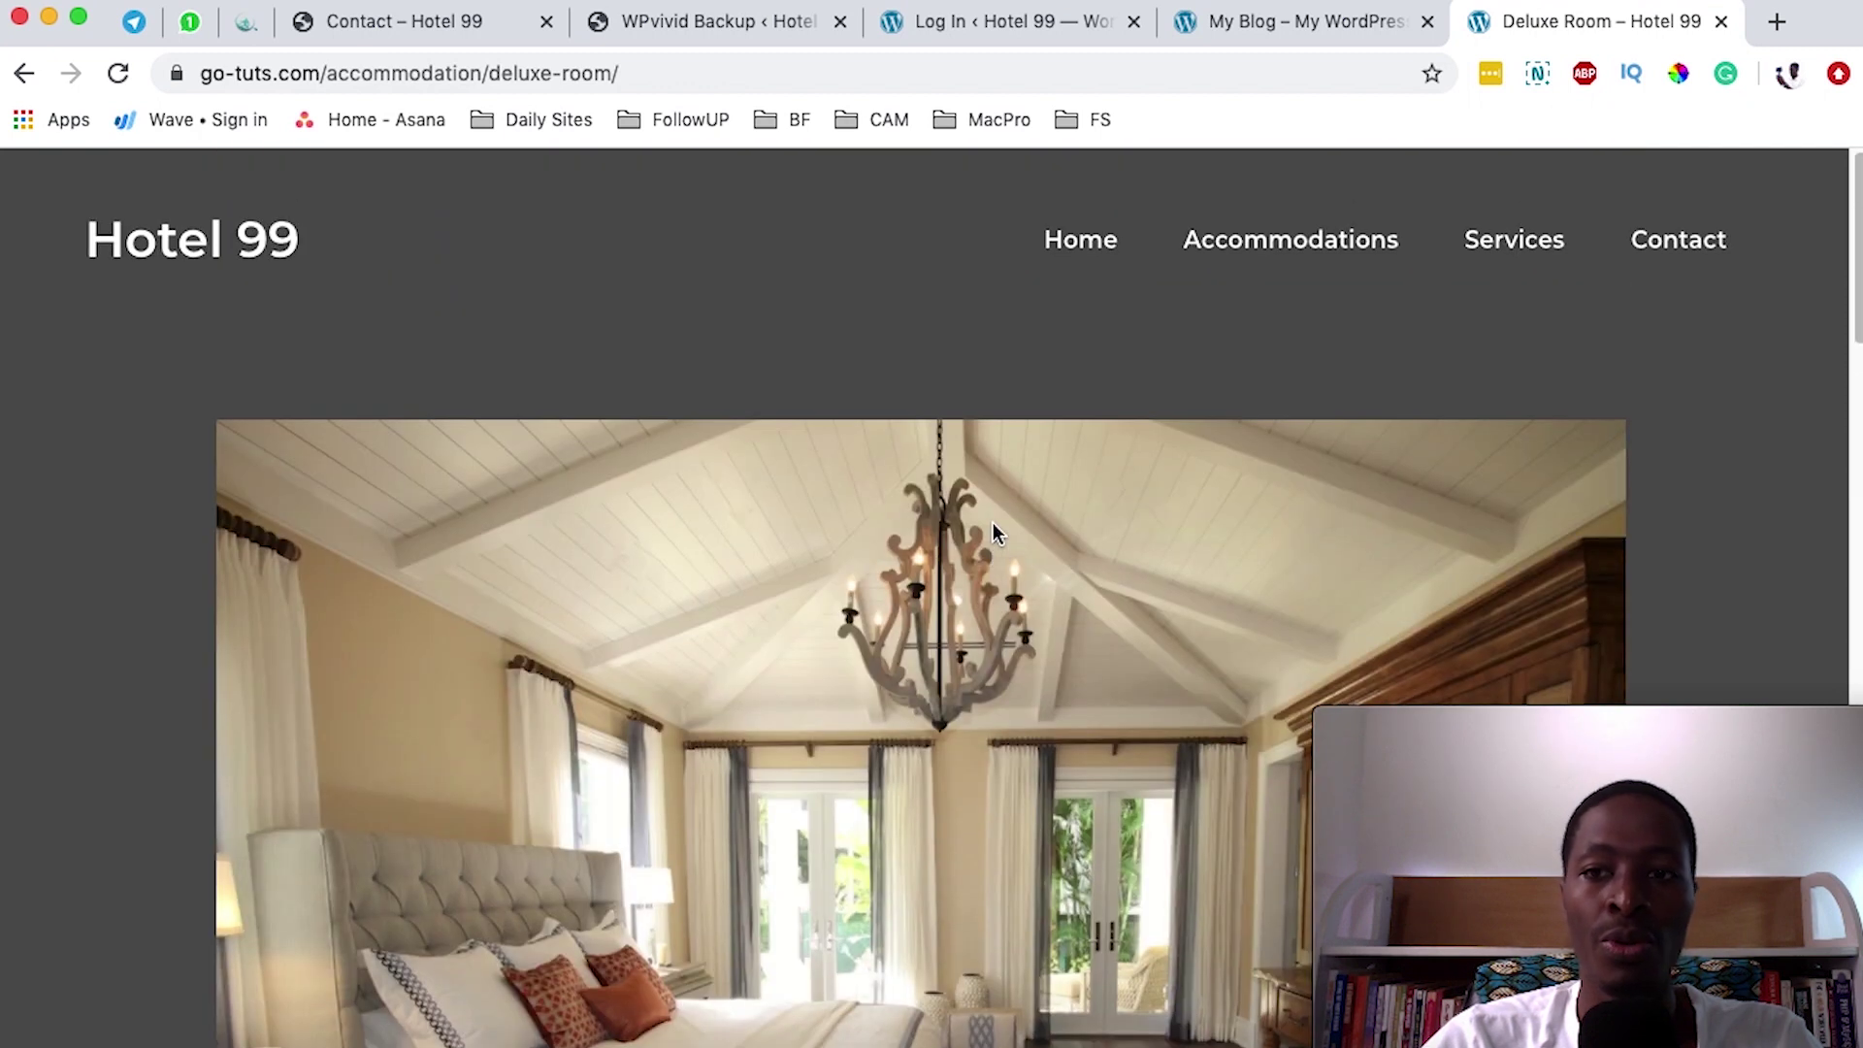
- Check the Contact page, then return to the Hotel 99 login tab
click(1692, 242)
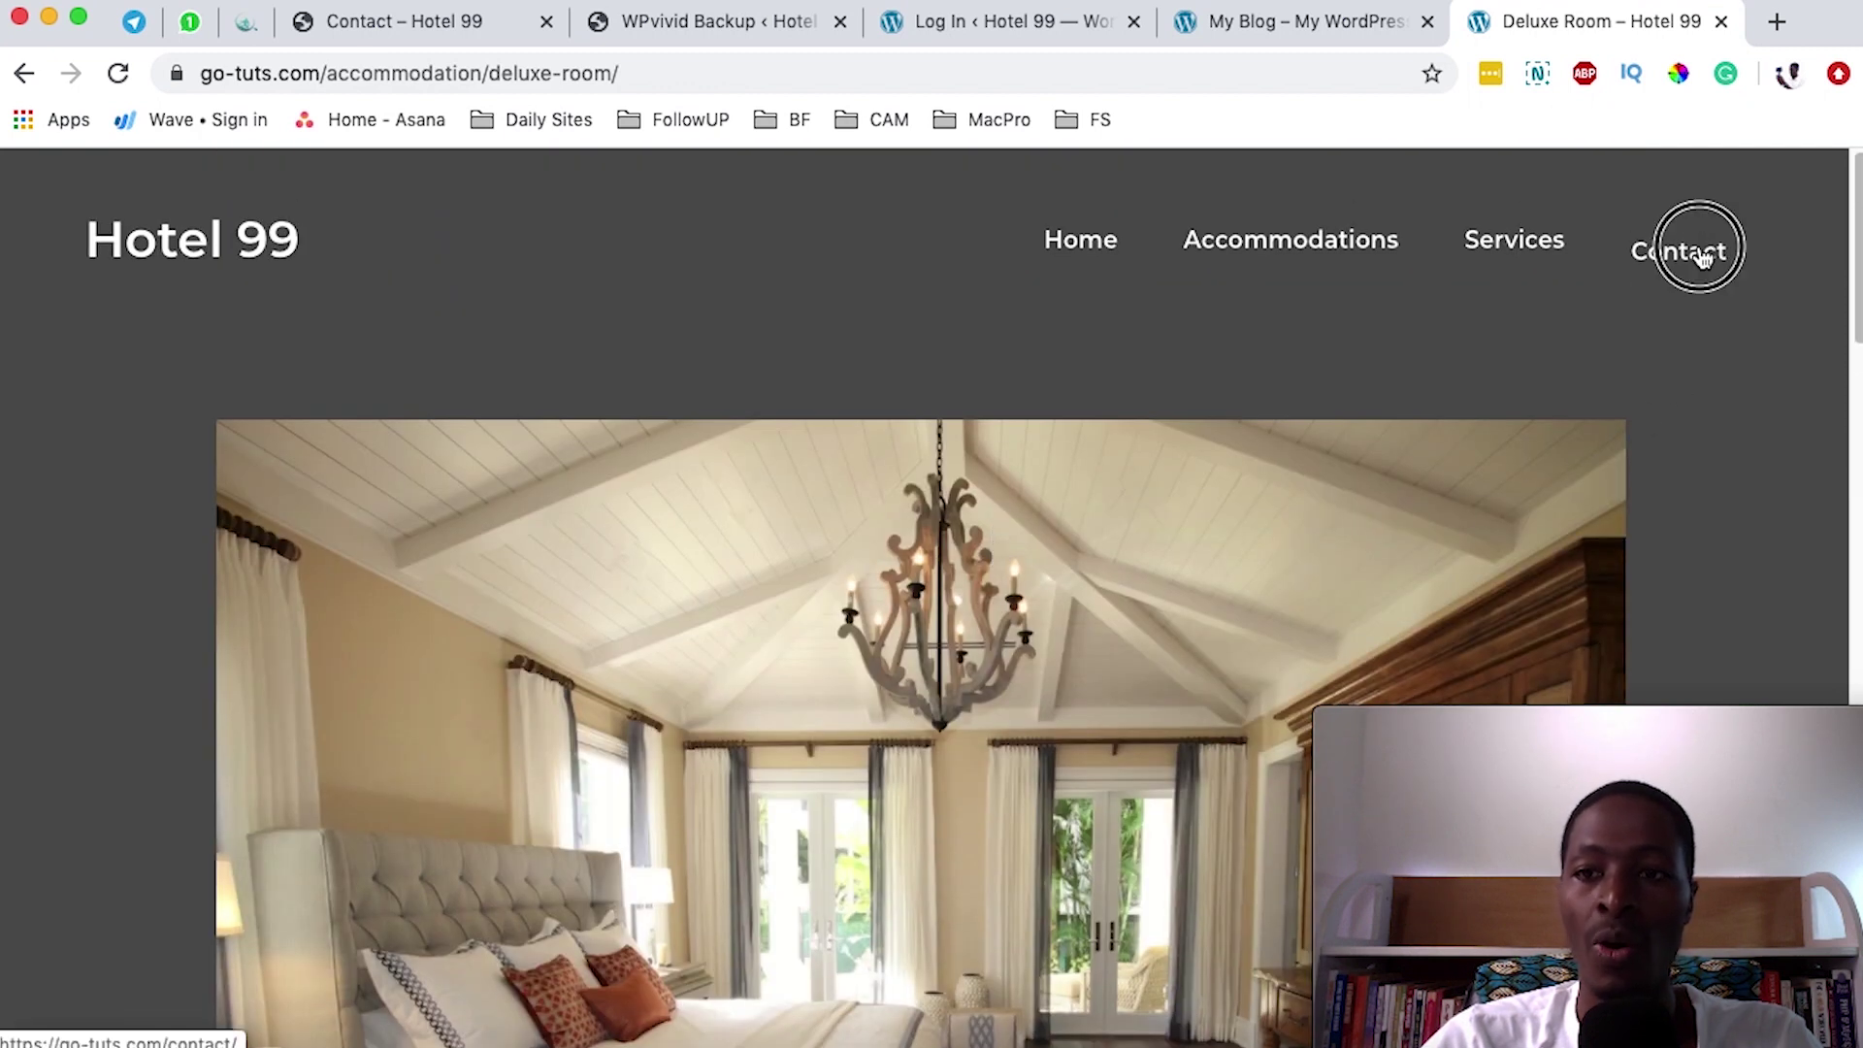
scroll(945, 555, down, 5)
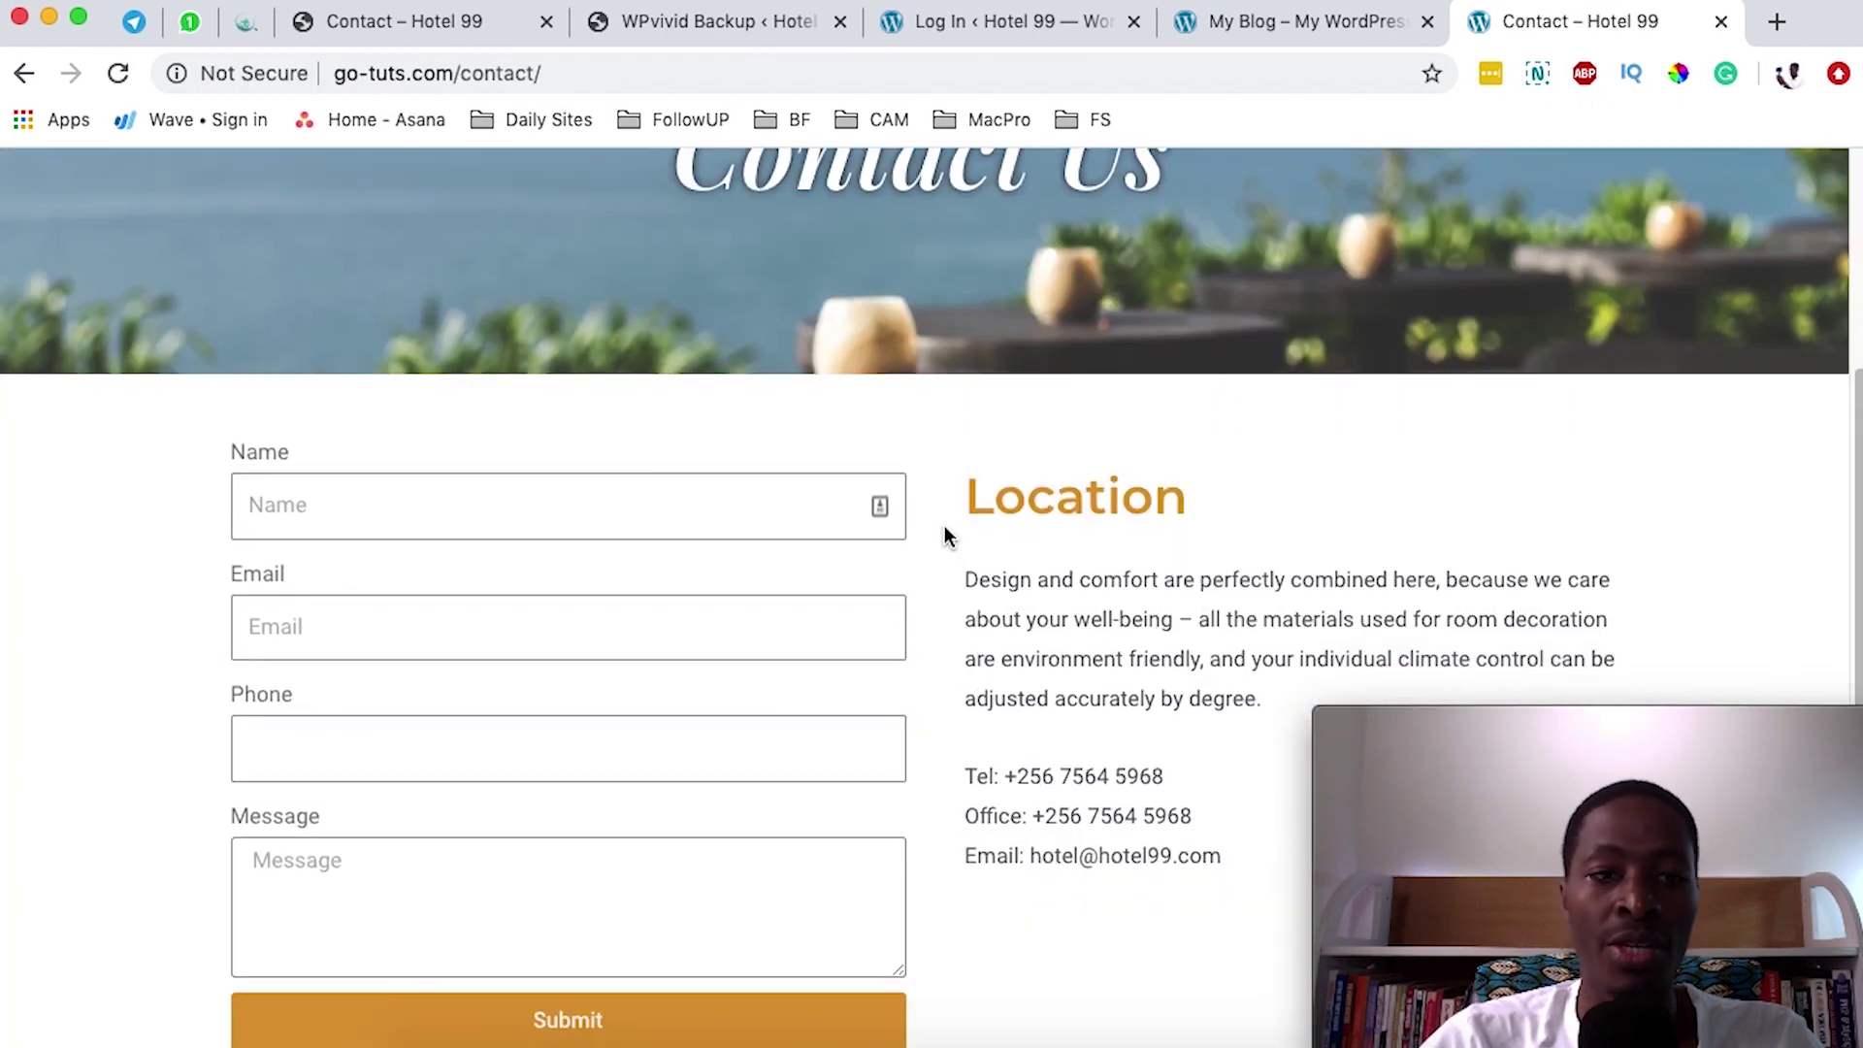
scroll(921, 531, down, 1)
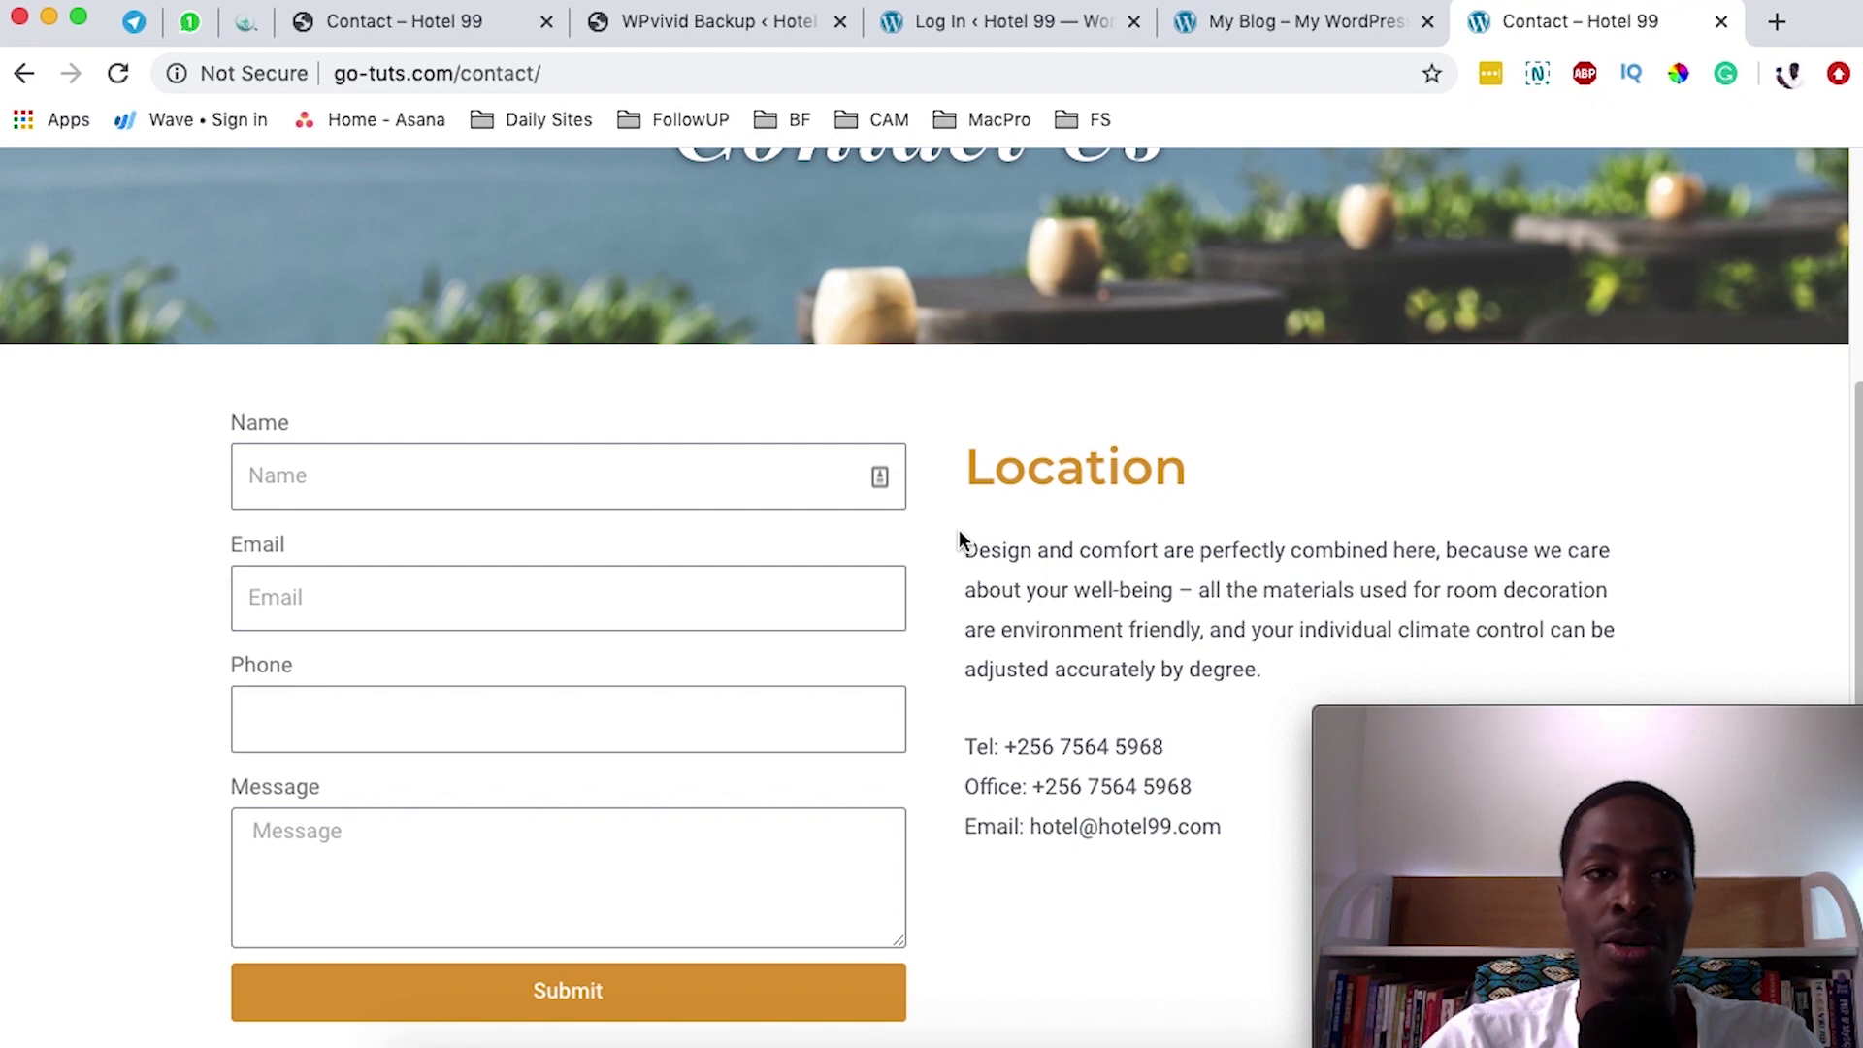
scroll(958, 530, down, 4)
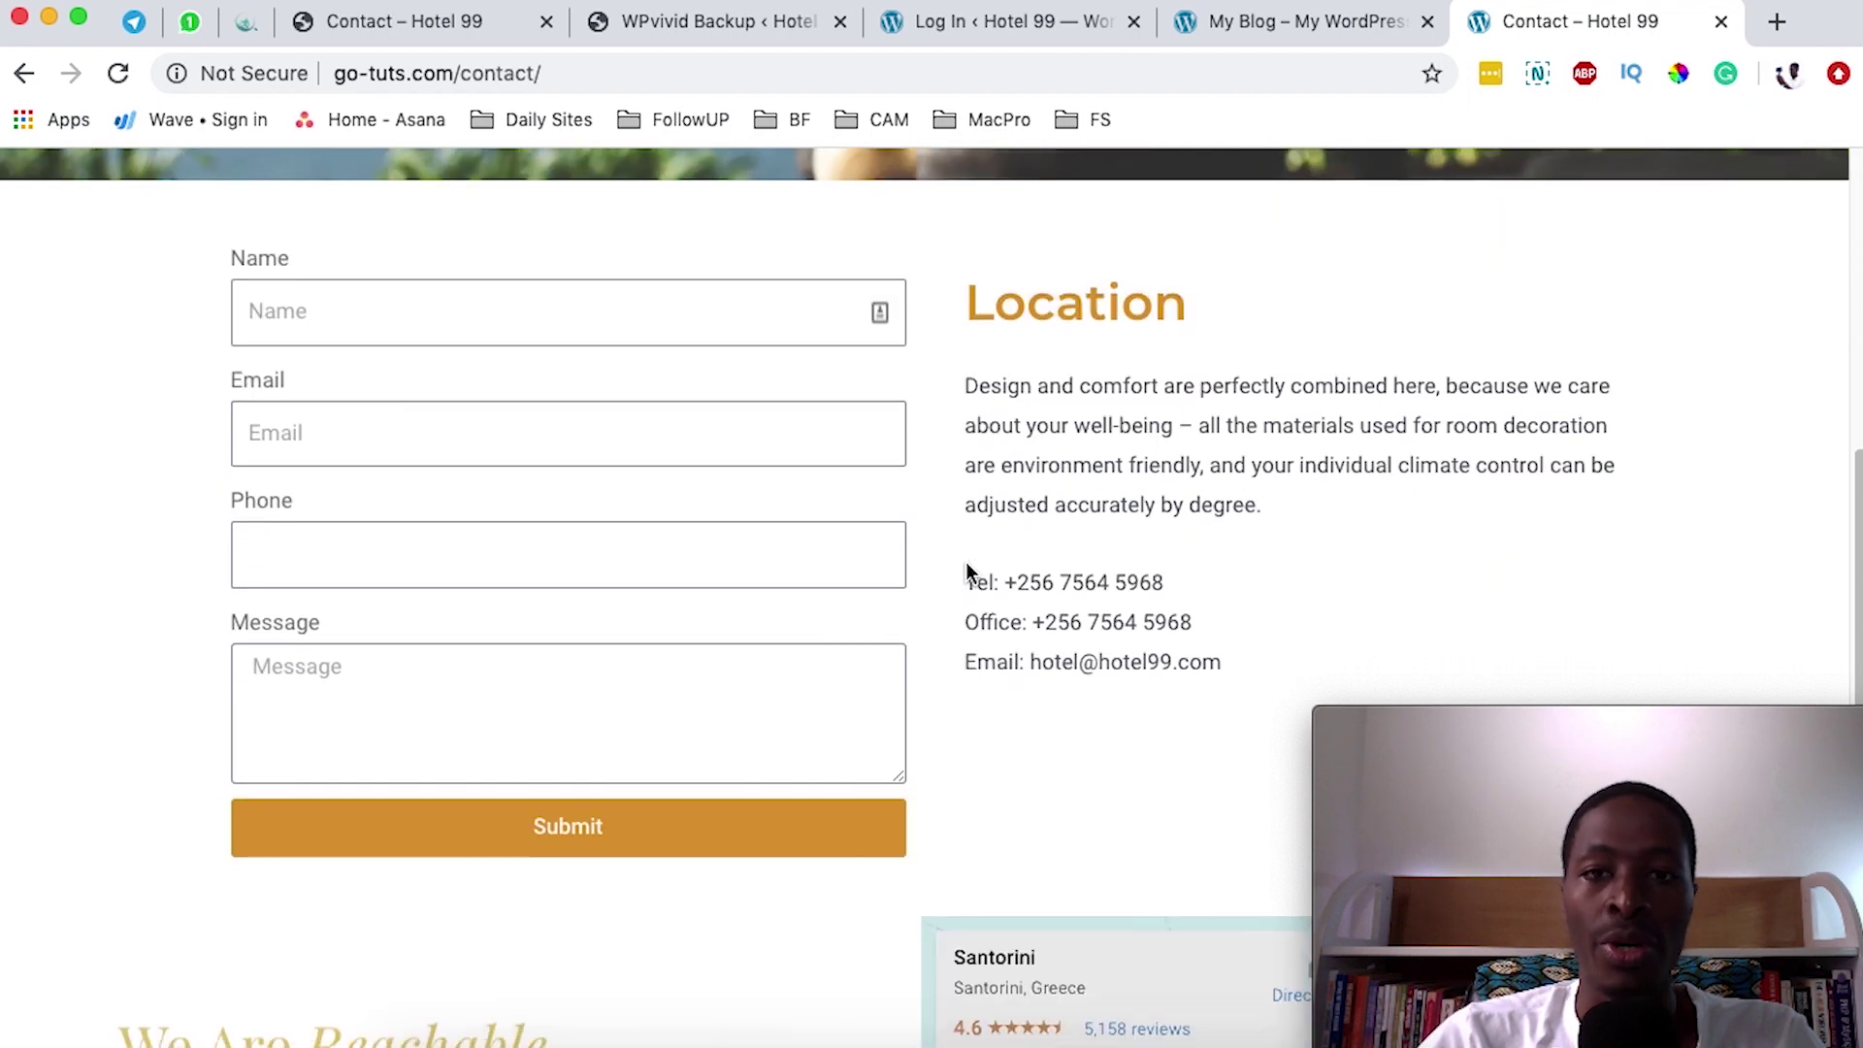
click(997, 25)
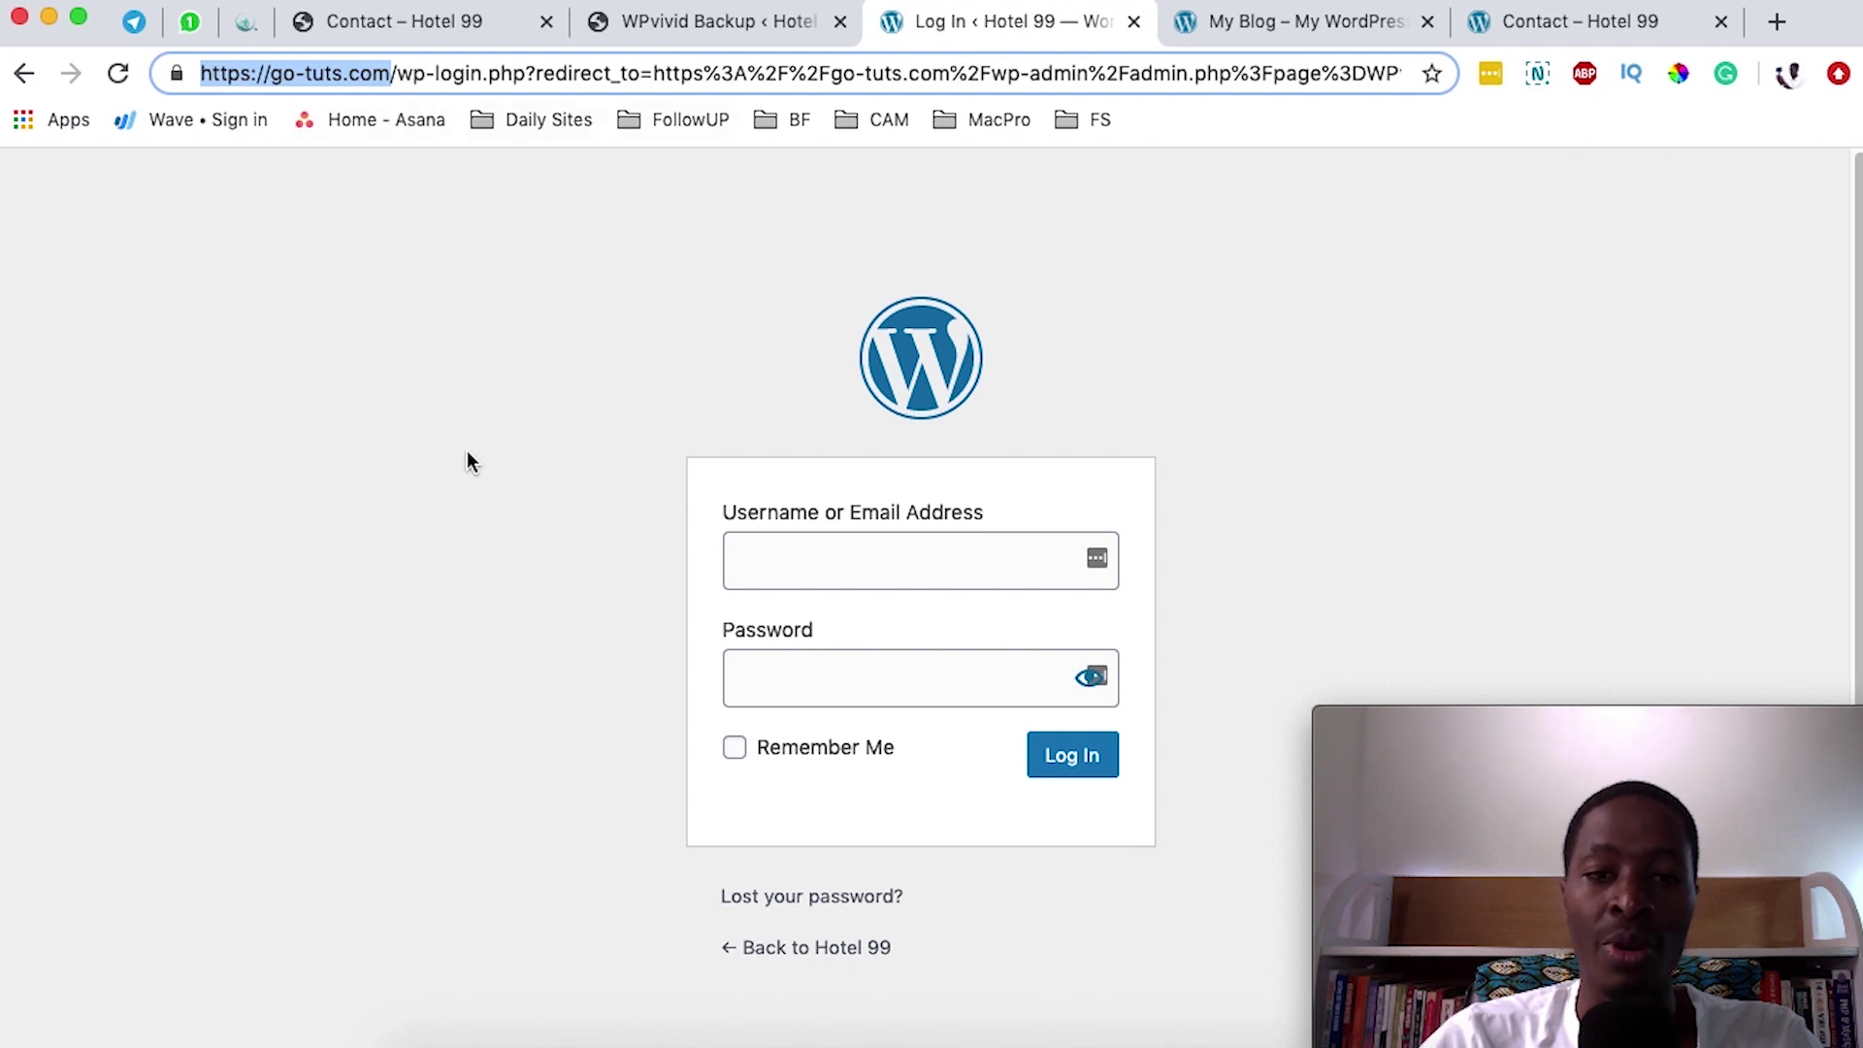
- Log in to the migrated Hotel 99 admin with the admin username and password
click(804, 556)
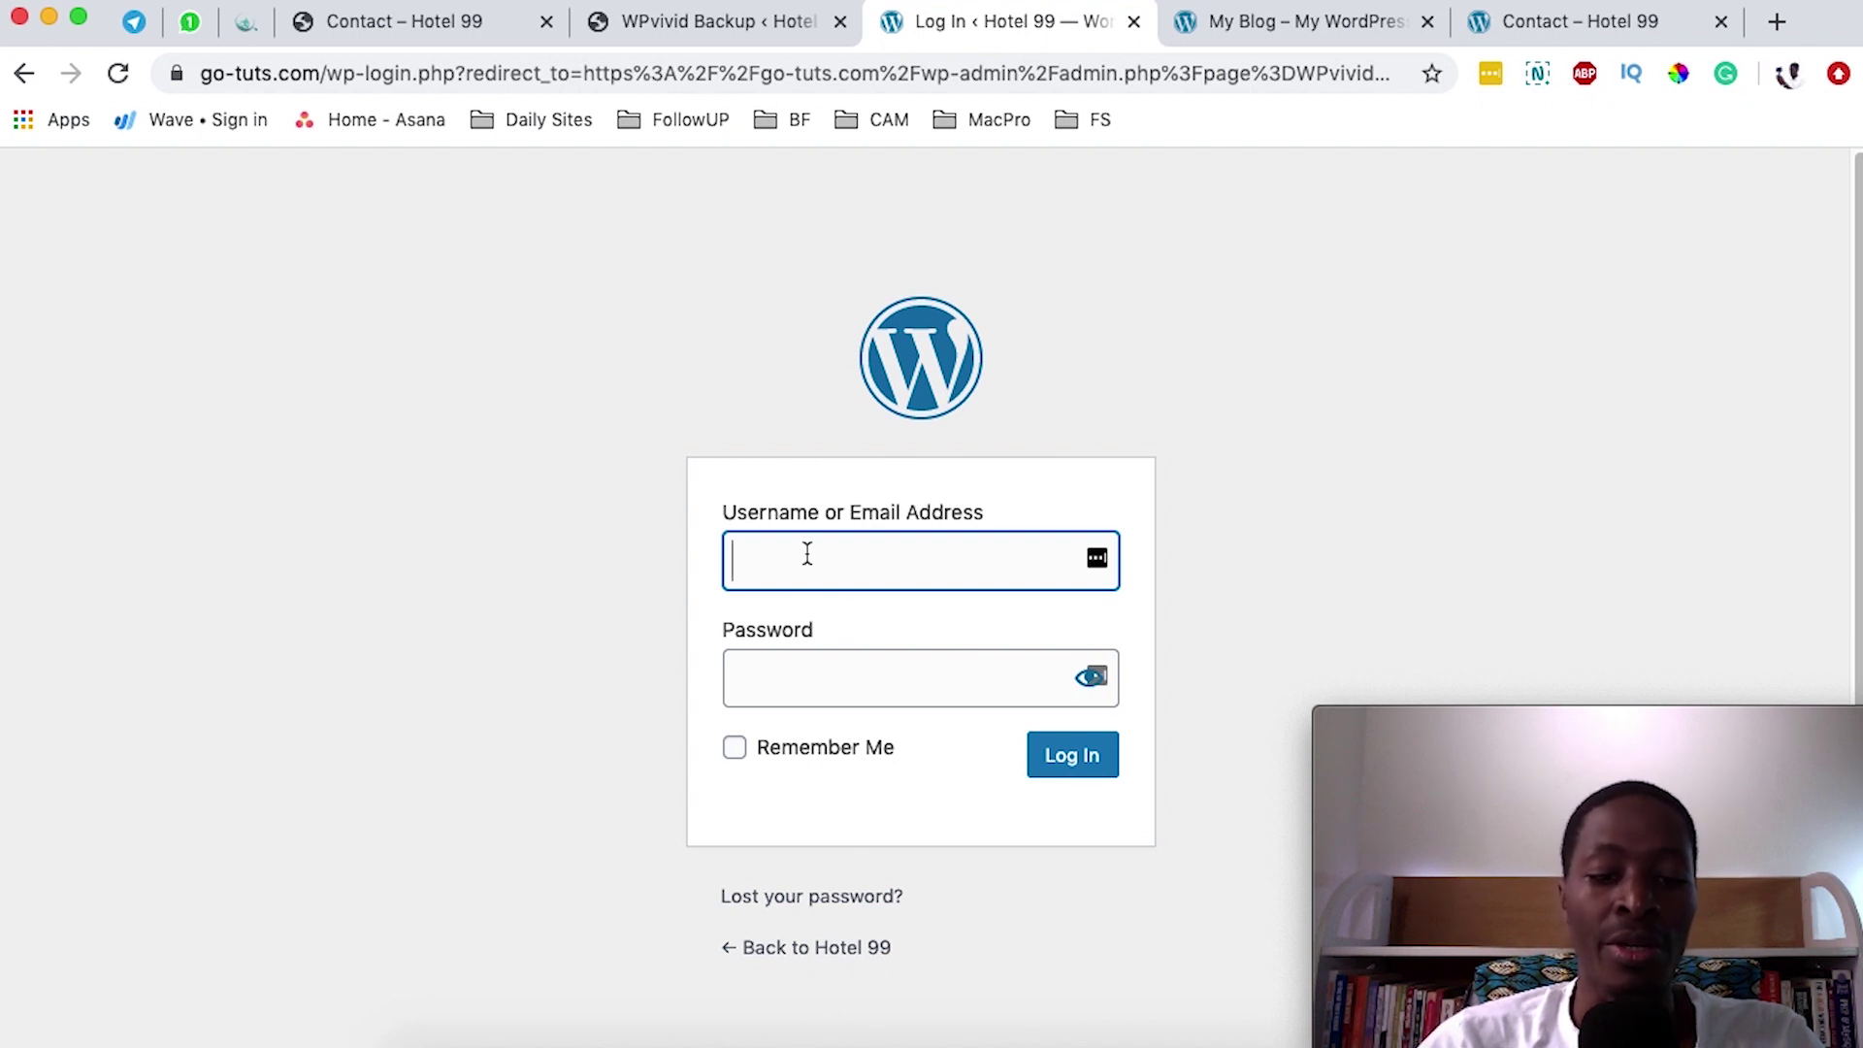
text(admin)
key(Tab)
text(passw)
key(Return)
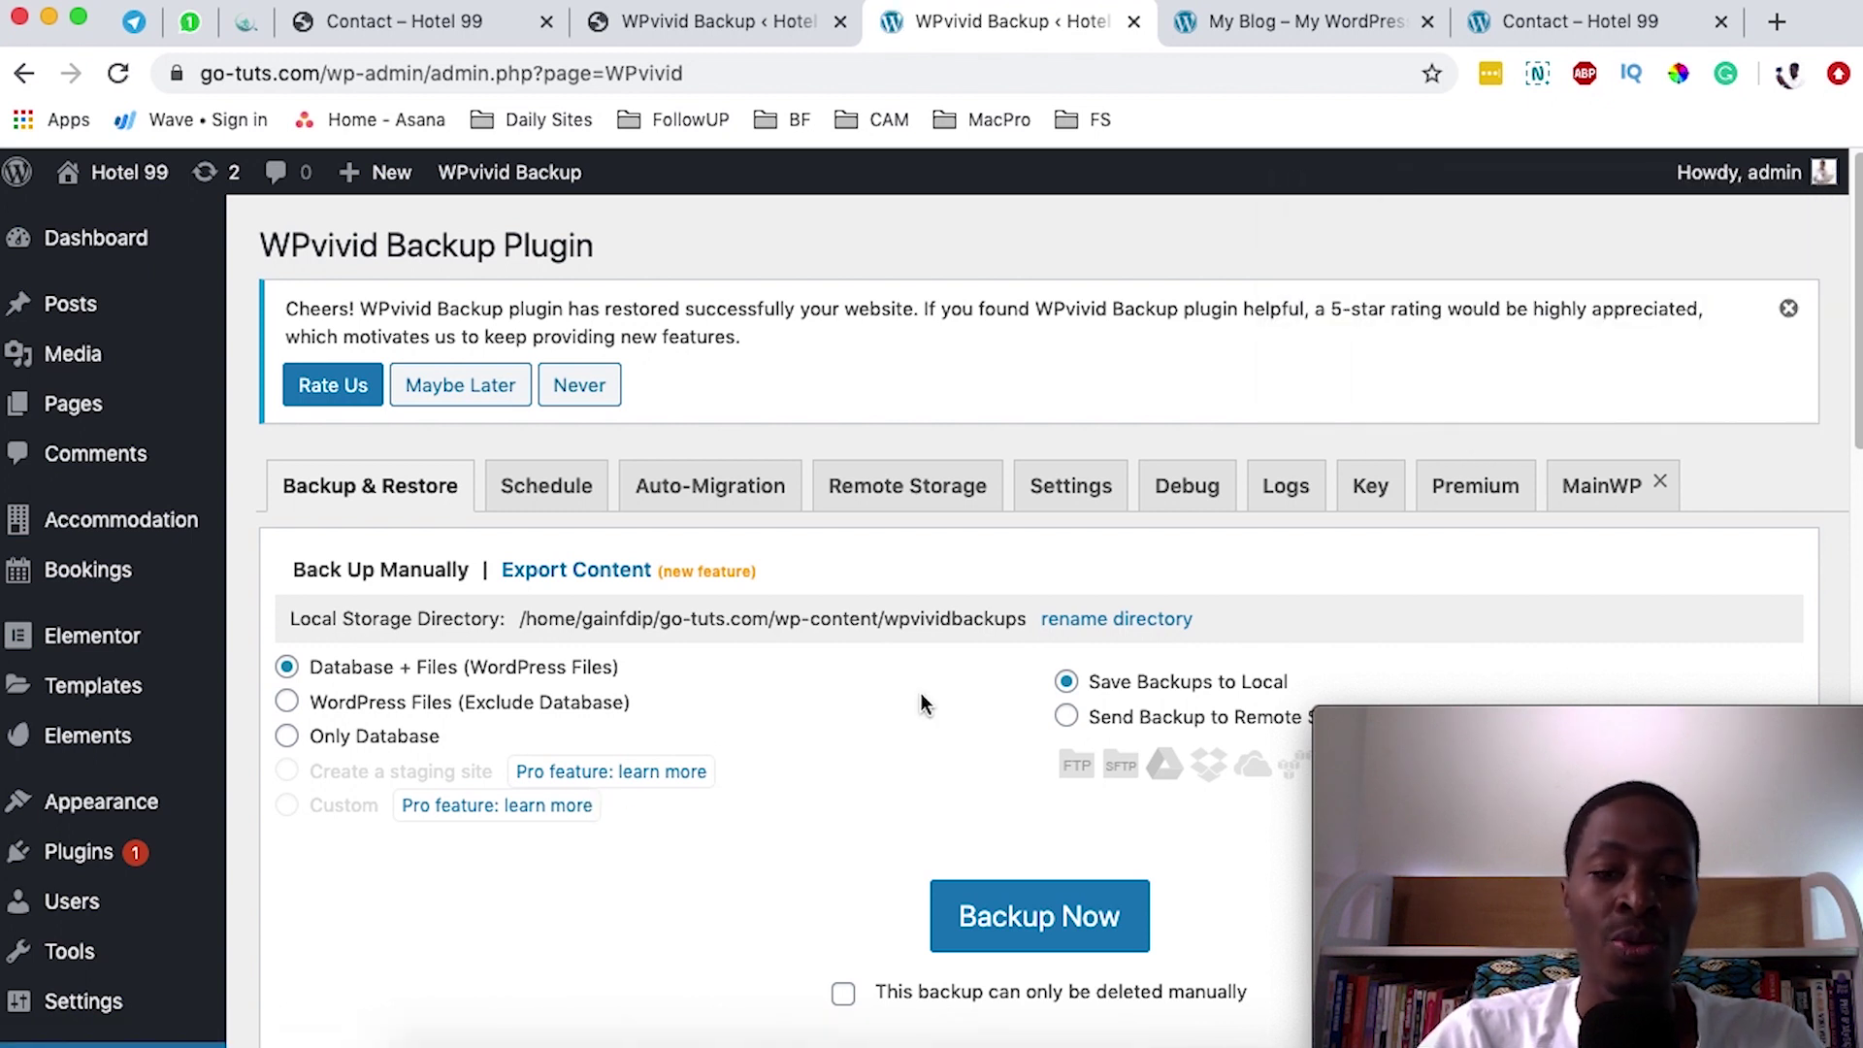
scroll(922, 694, down, 2)
scroll(922, 692, down, 15)
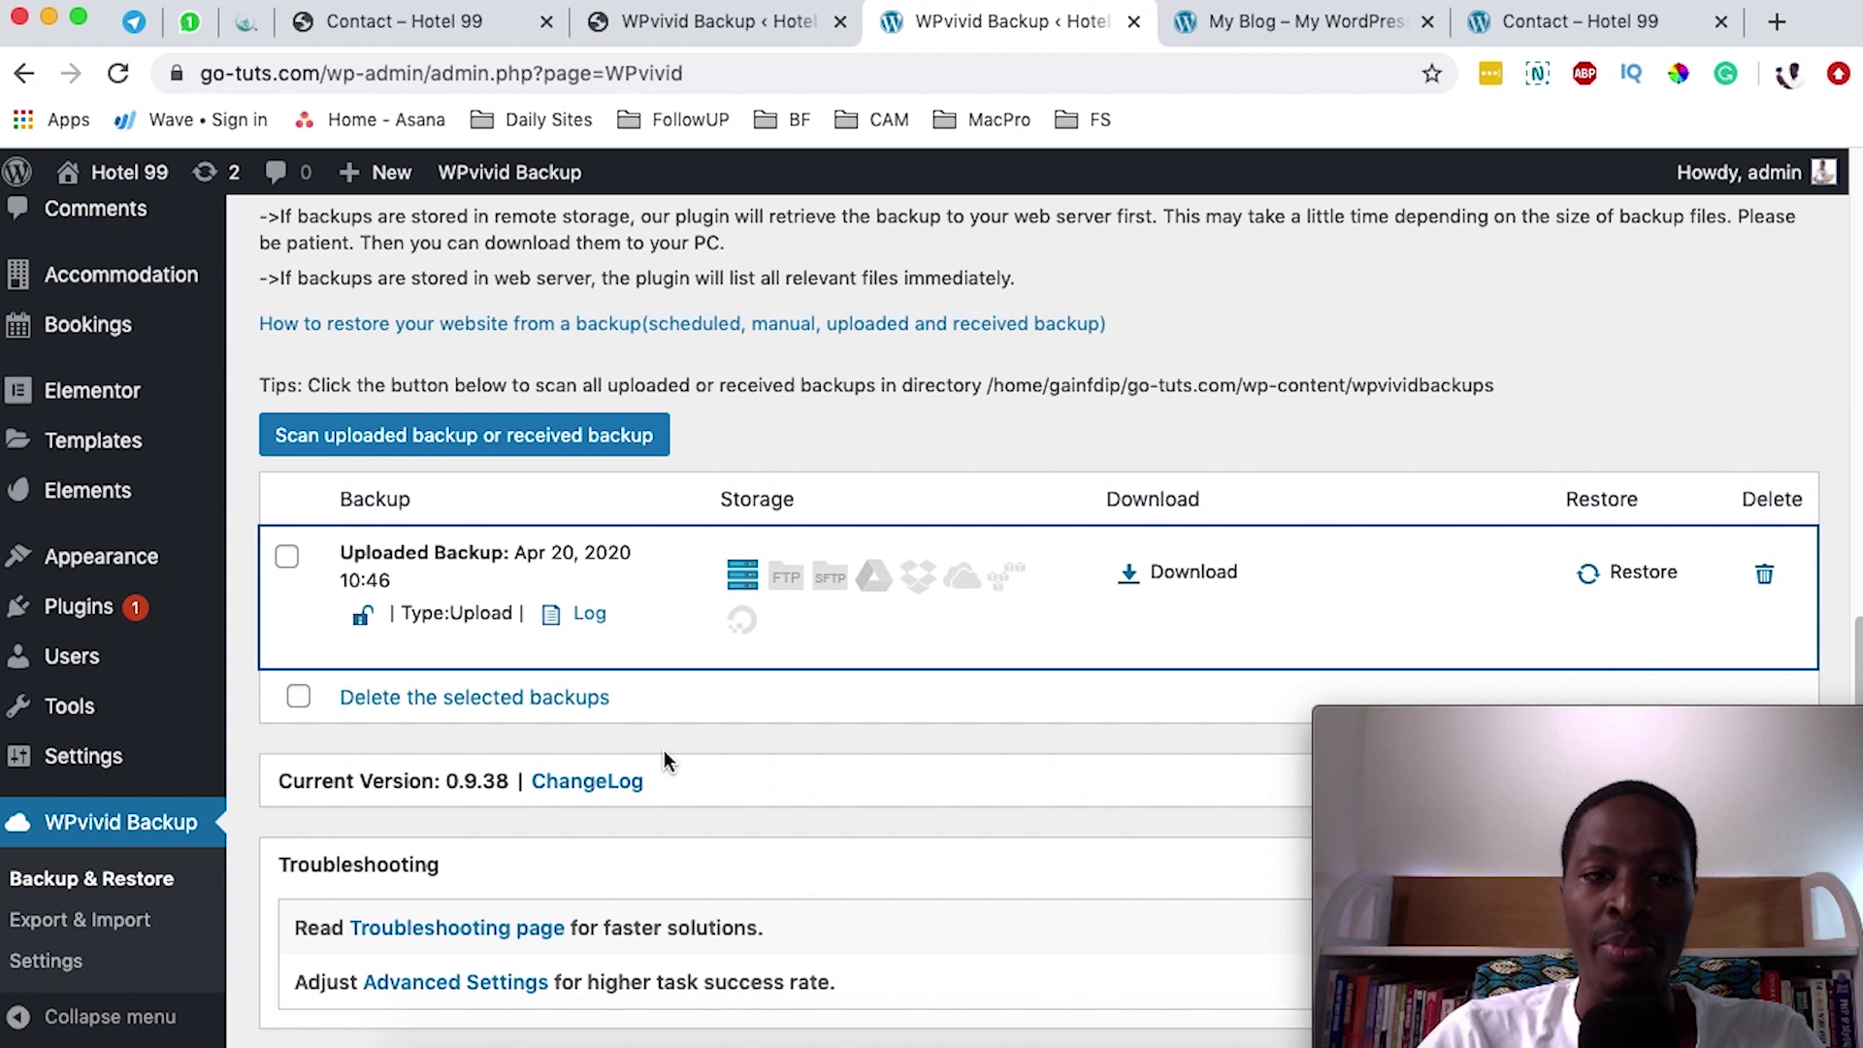
scroll(665, 760, up, 1)
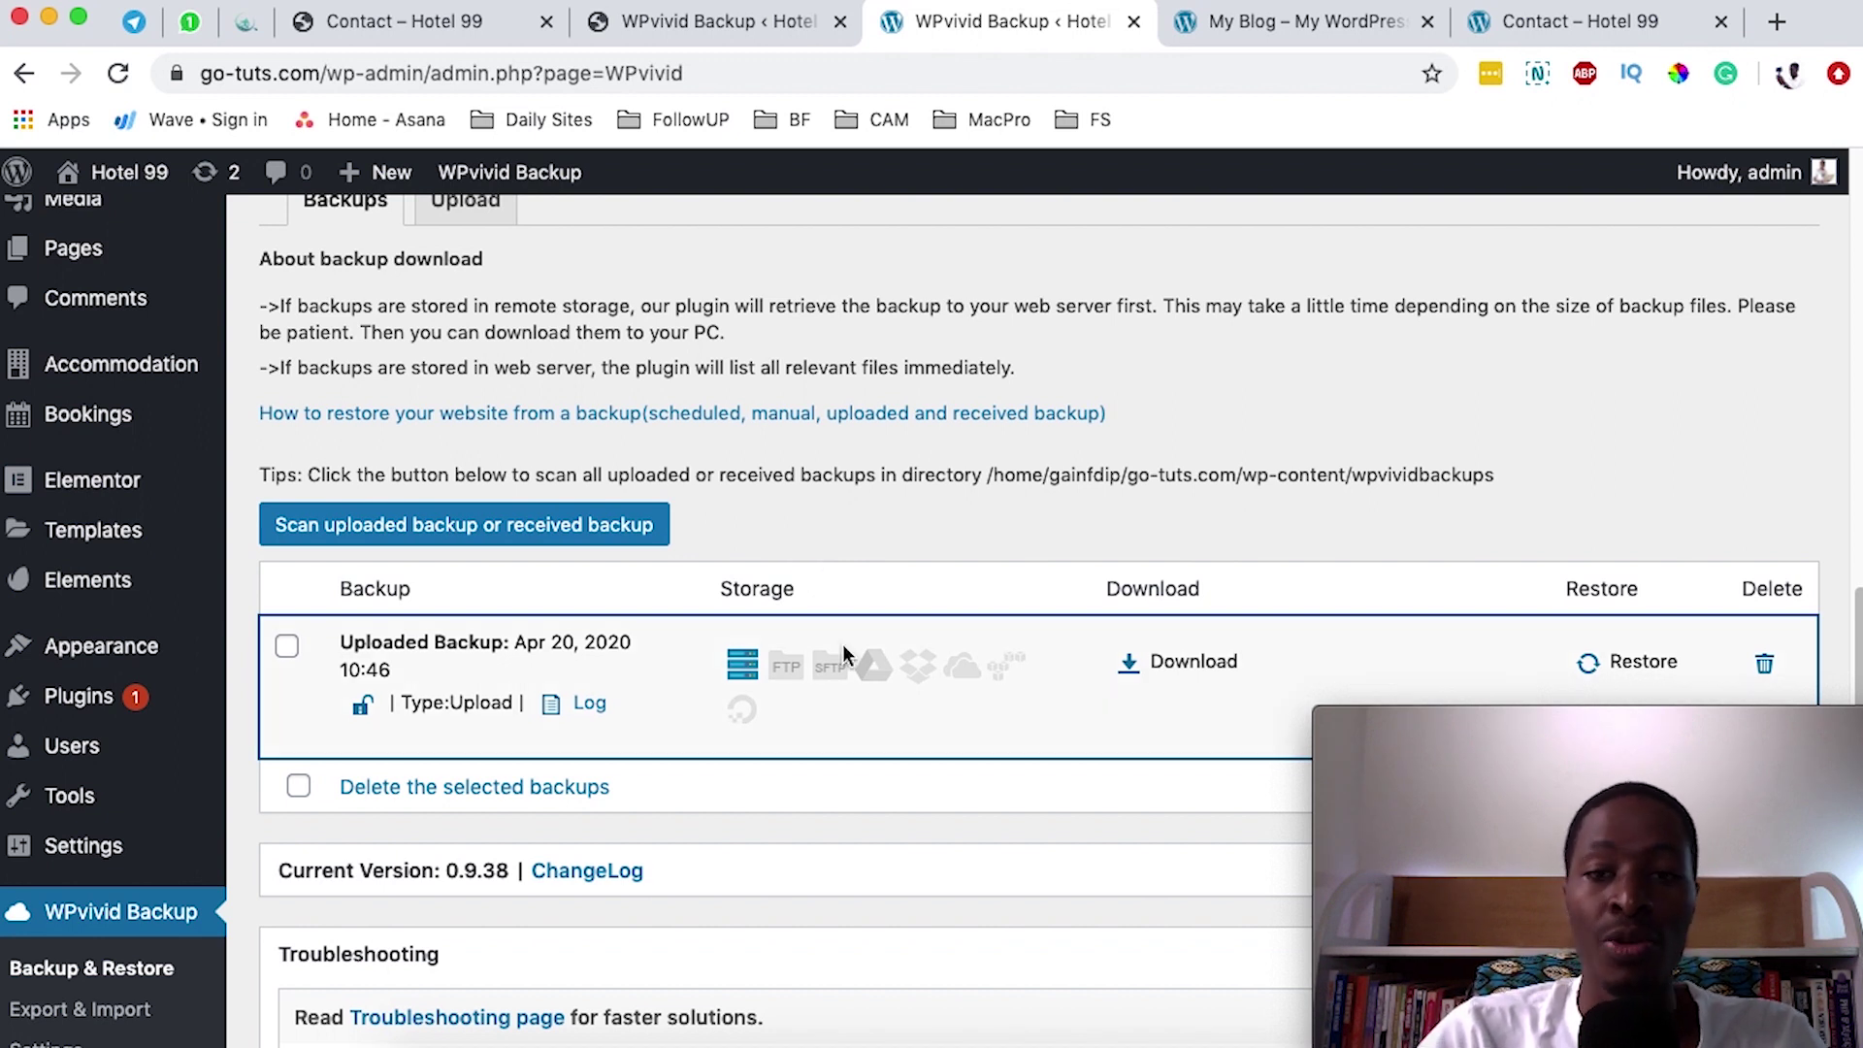
- Close the My Blog tab and open All Pages from the admin sidebar
scroll(388, 641, down, 1)
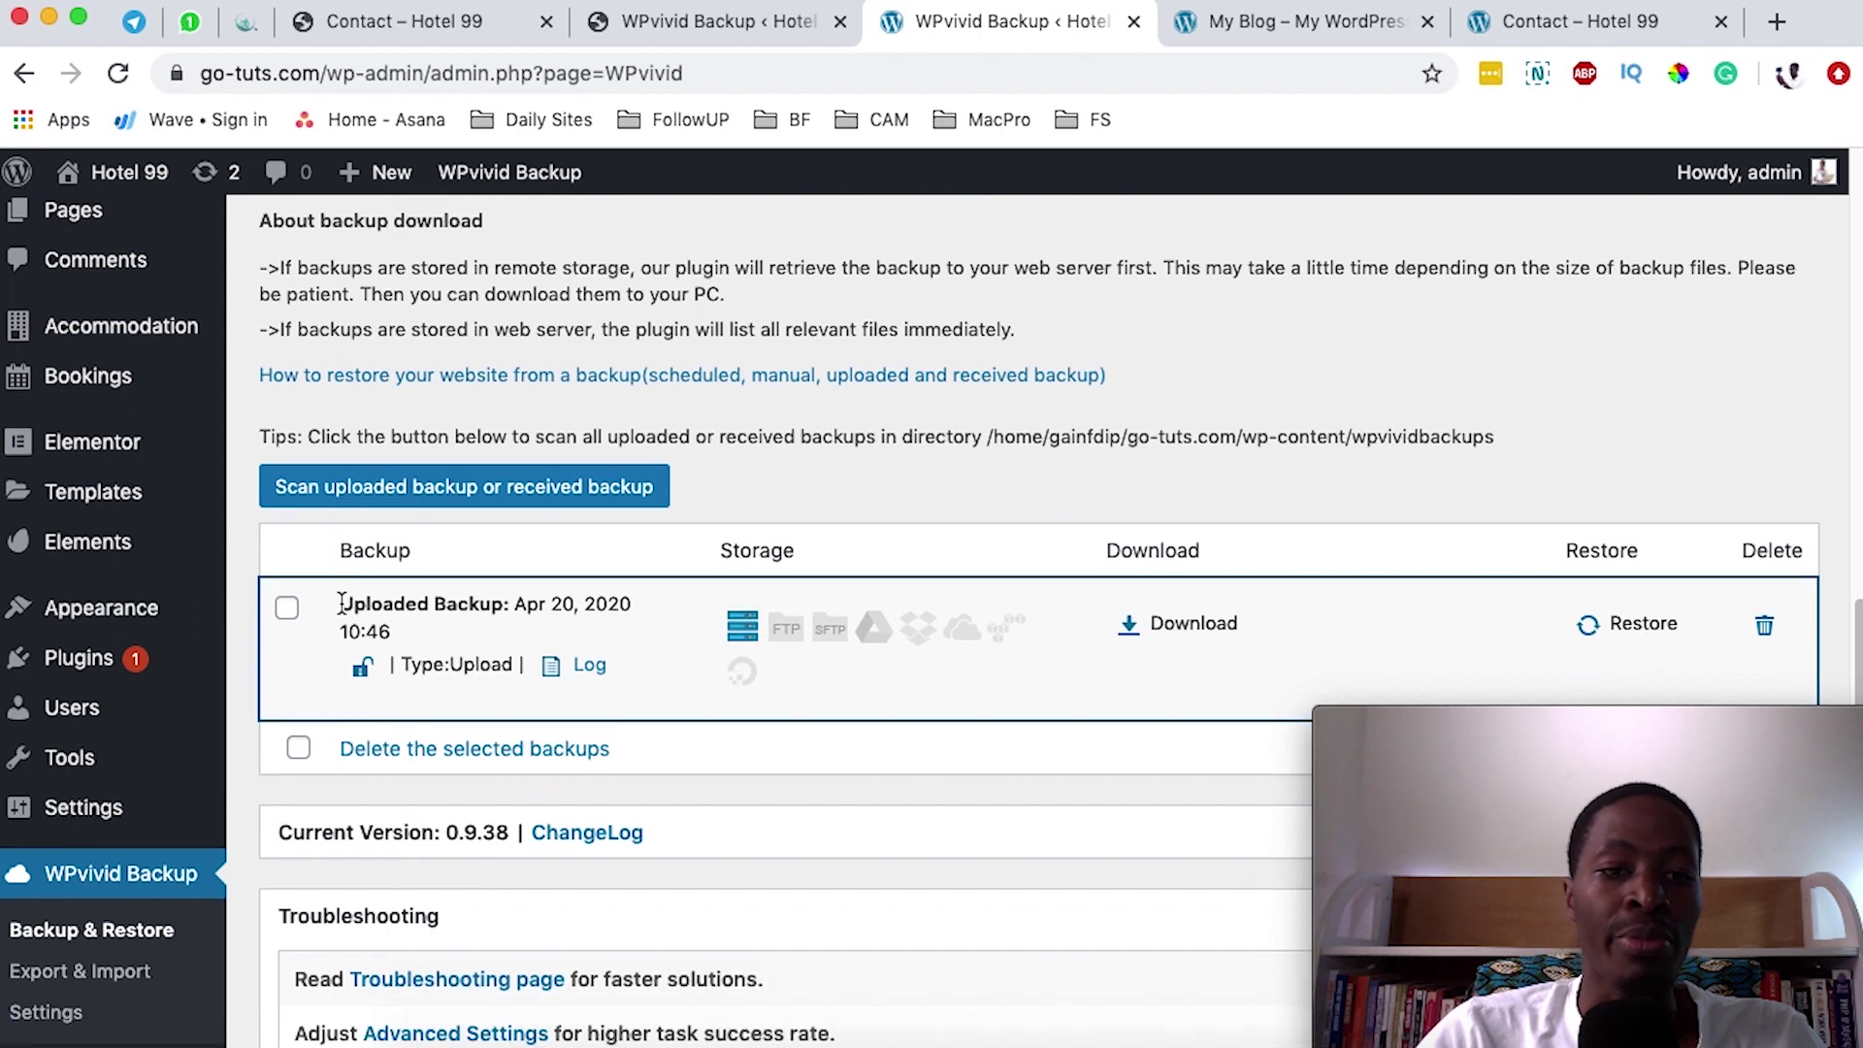
scroll(873, 873, down, 4)
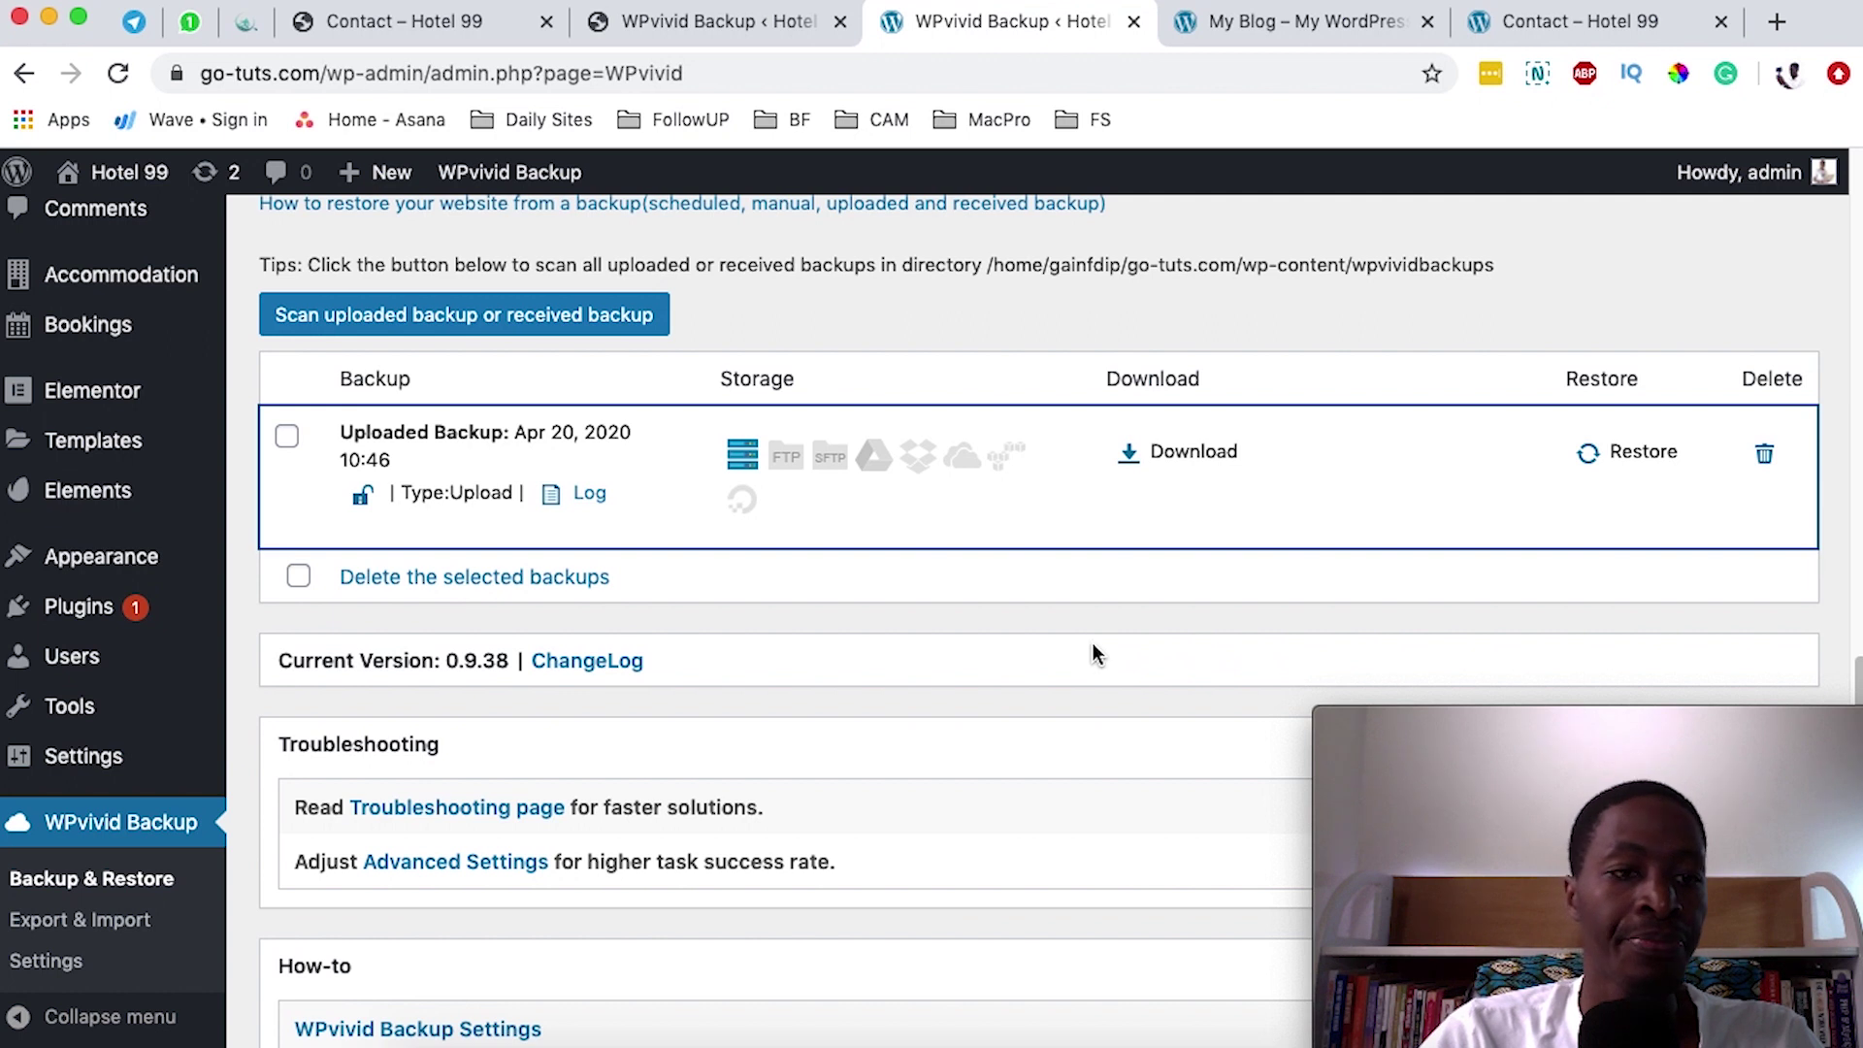
click(1299, 21)
click(1424, 22)
click(1232, 29)
scroll(1081, 526, up, 5)
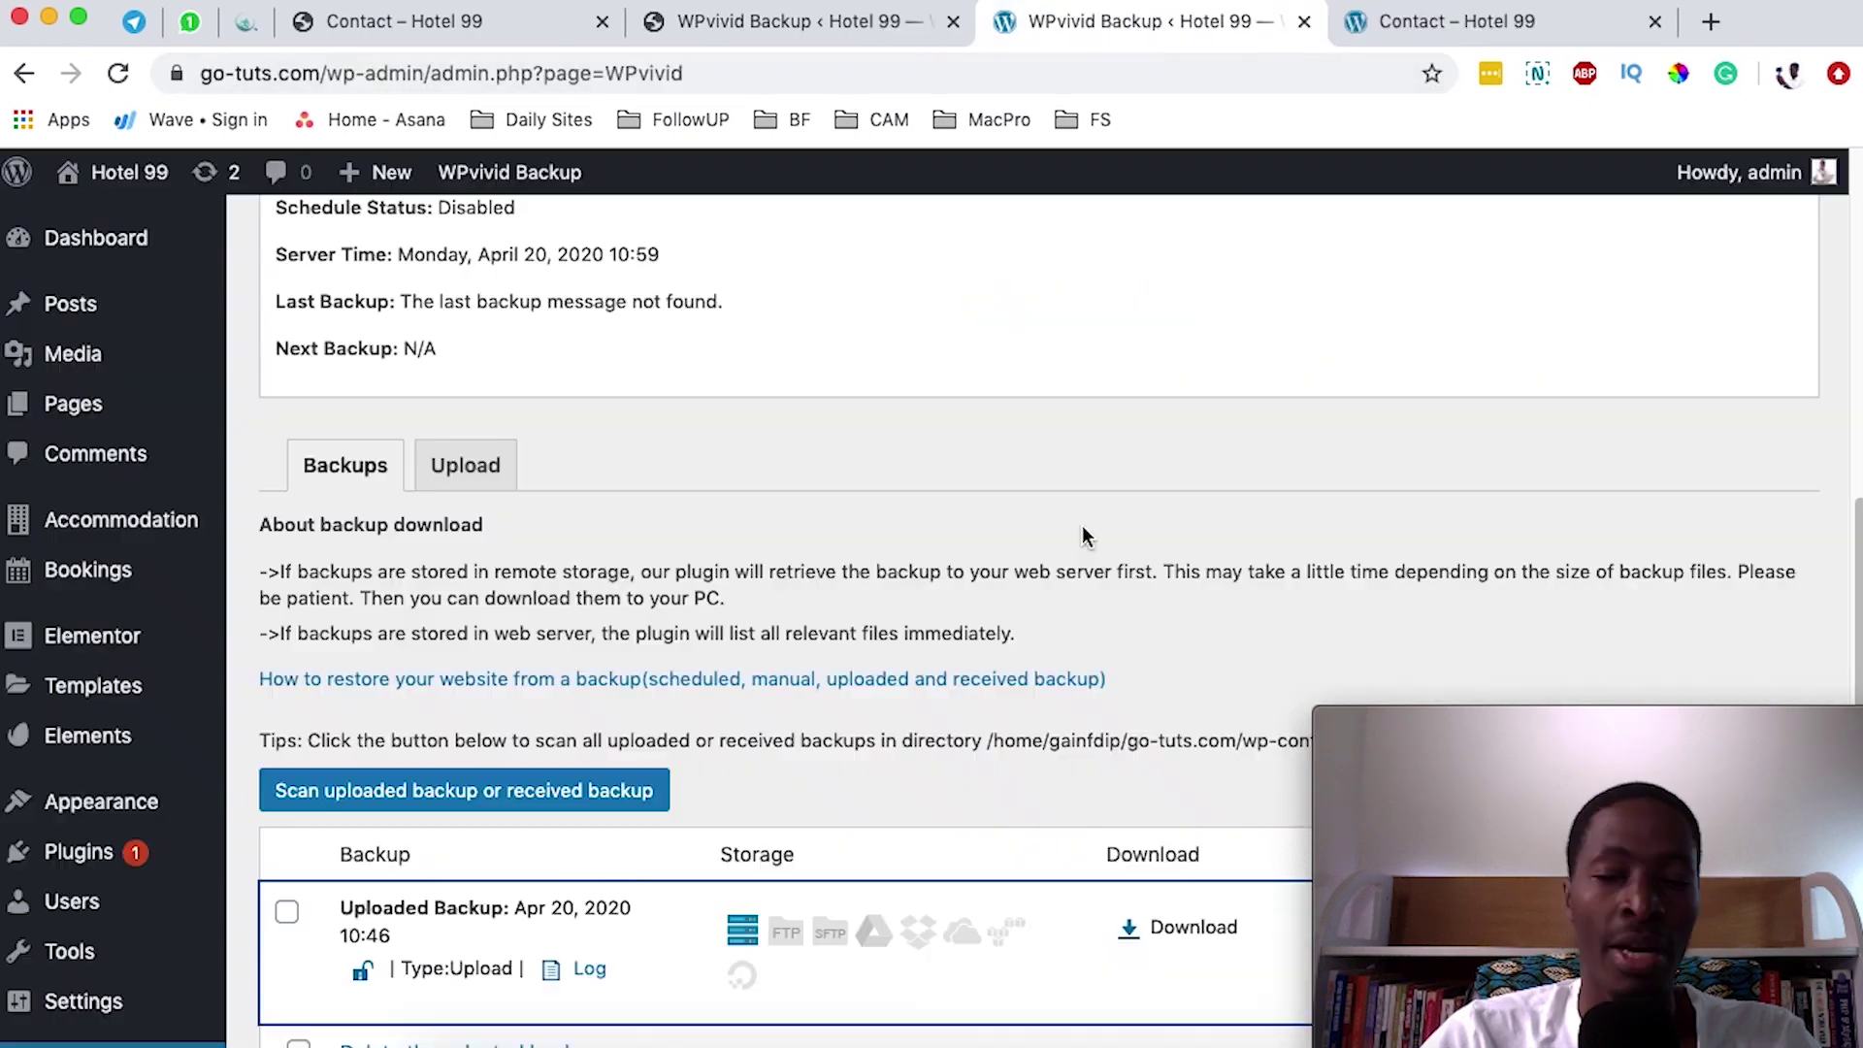
scroll(1082, 536, up, 3)
mouse_move(89, 308)
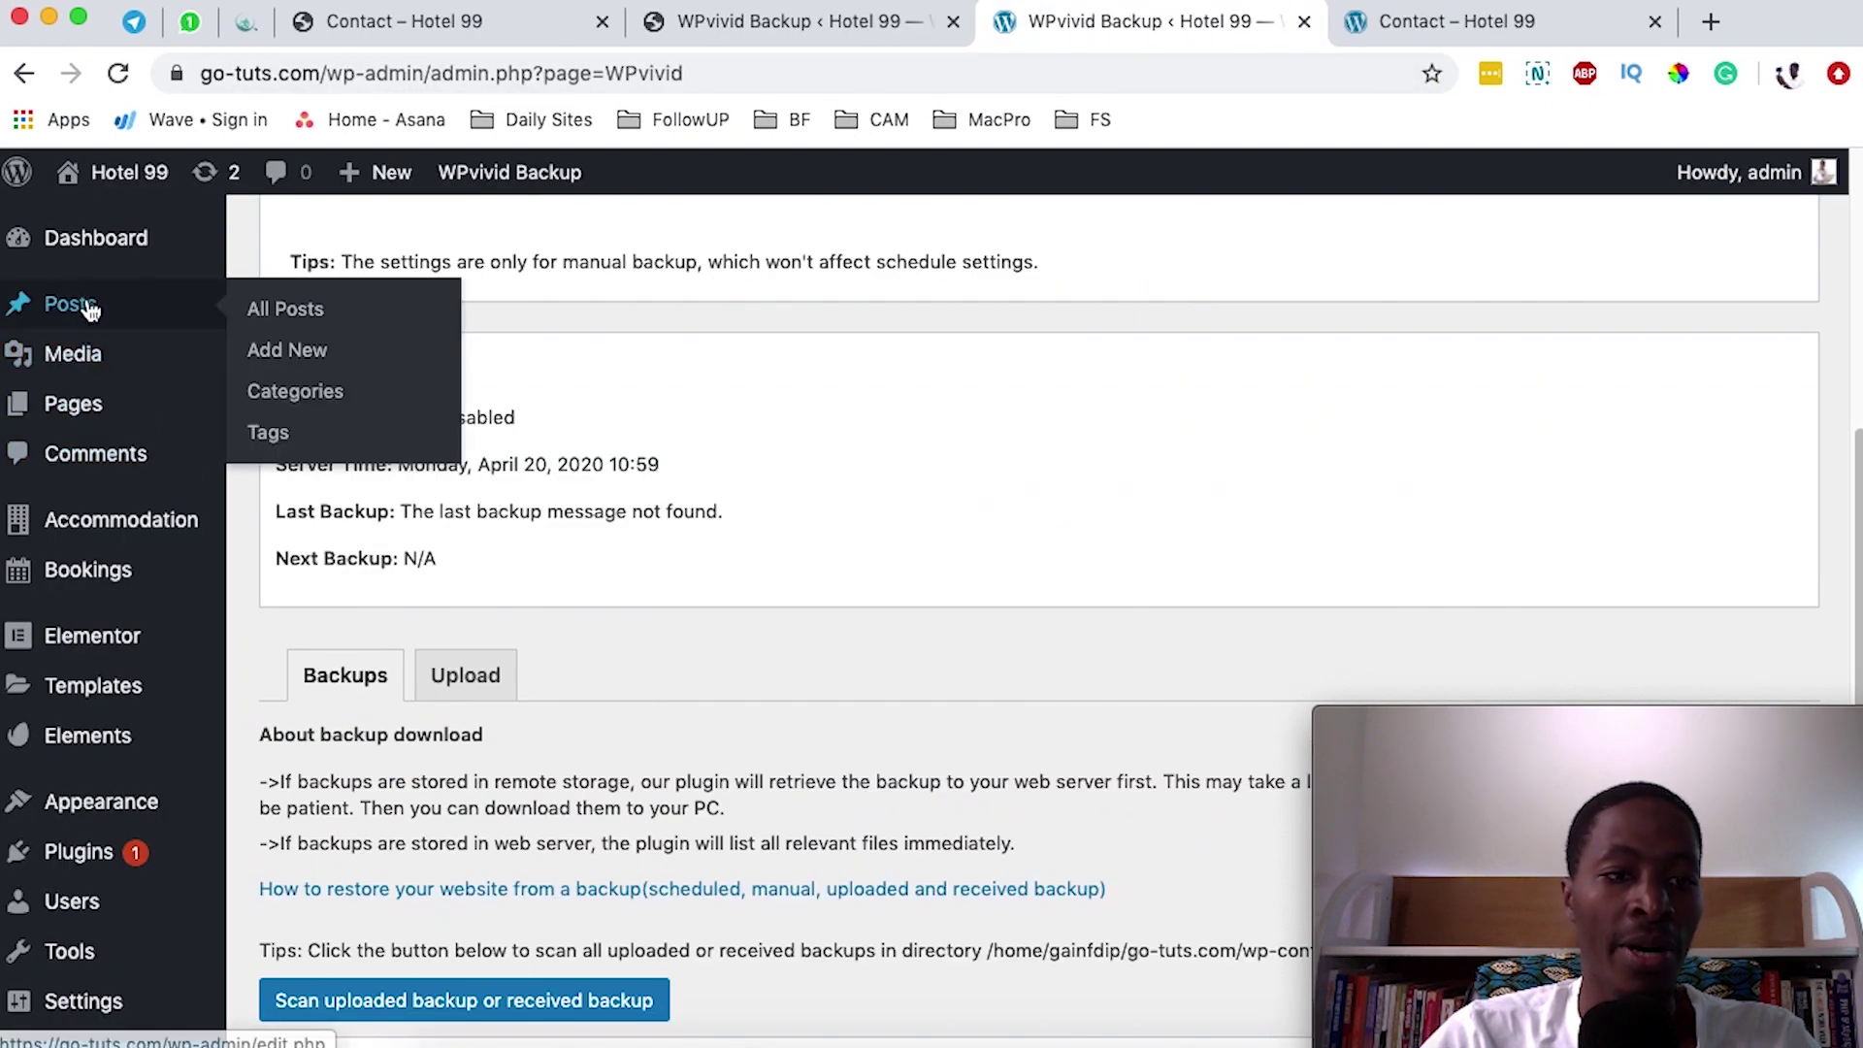
scroll(83, 398, up, 3)
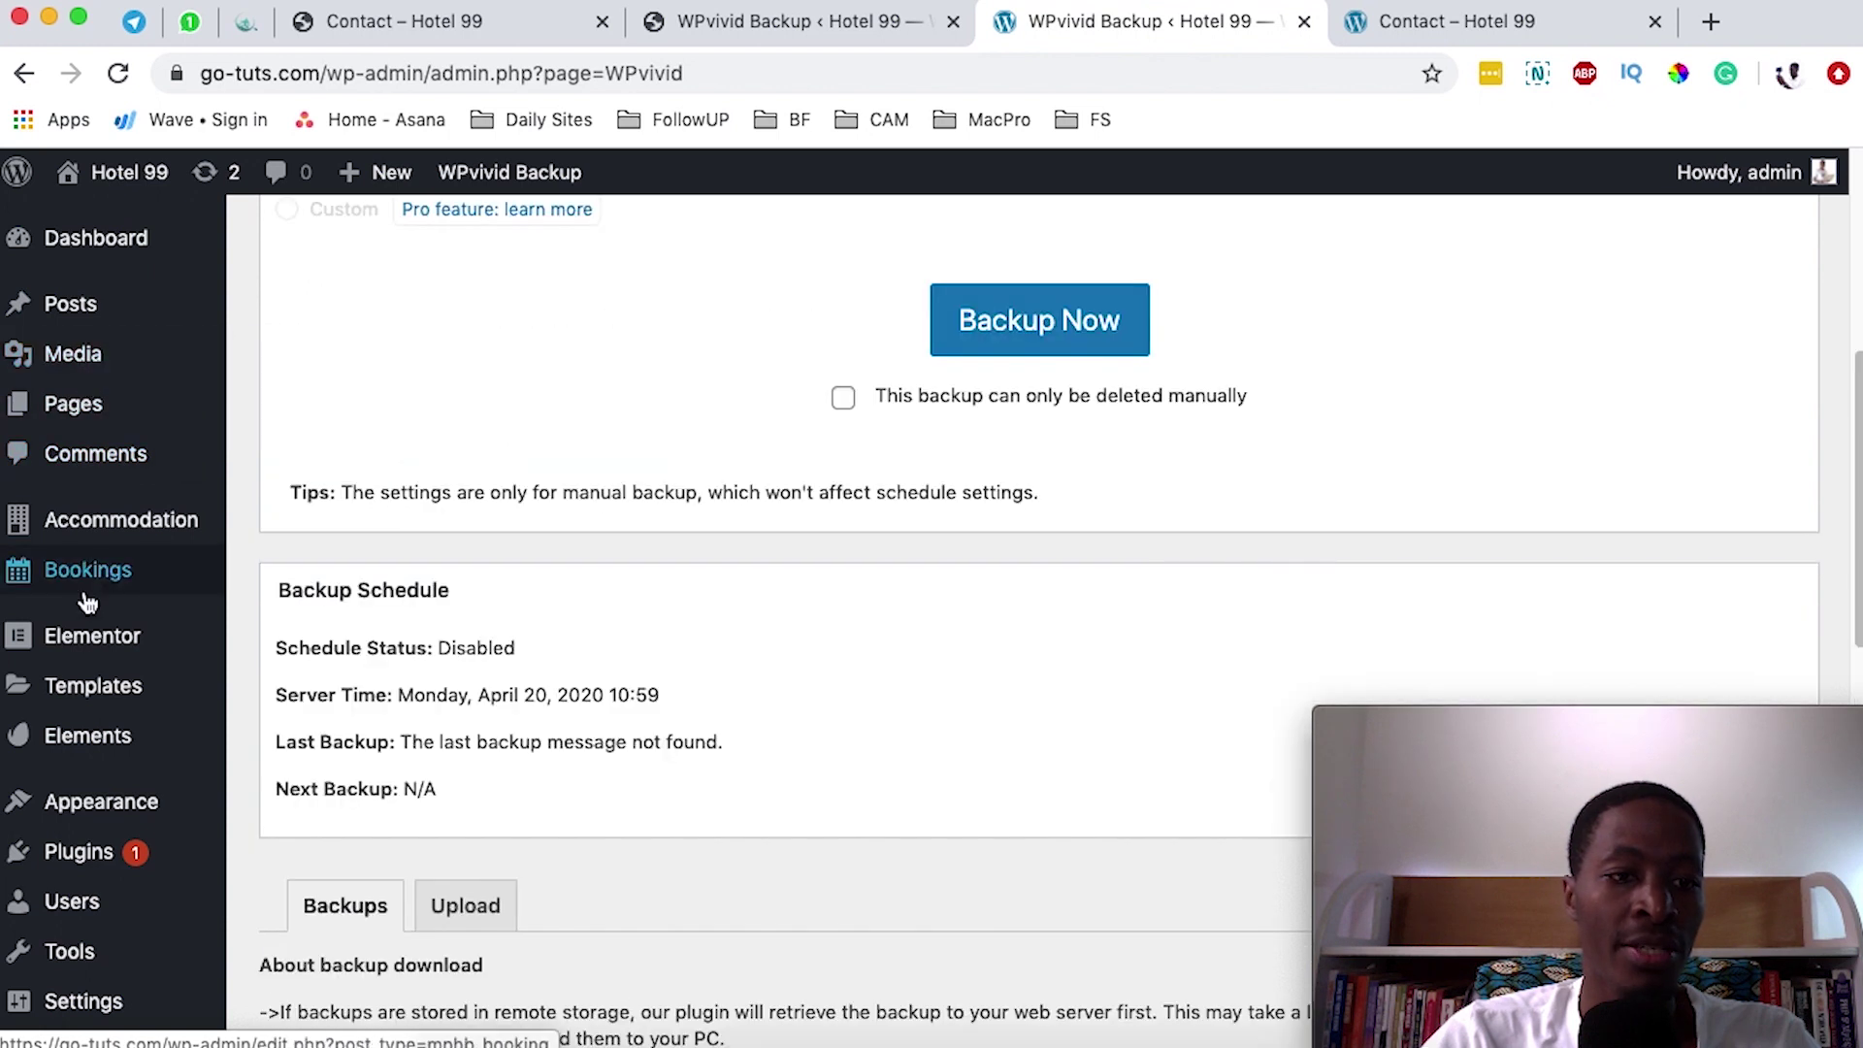
mouse_move(124, 420)
click(267, 408)
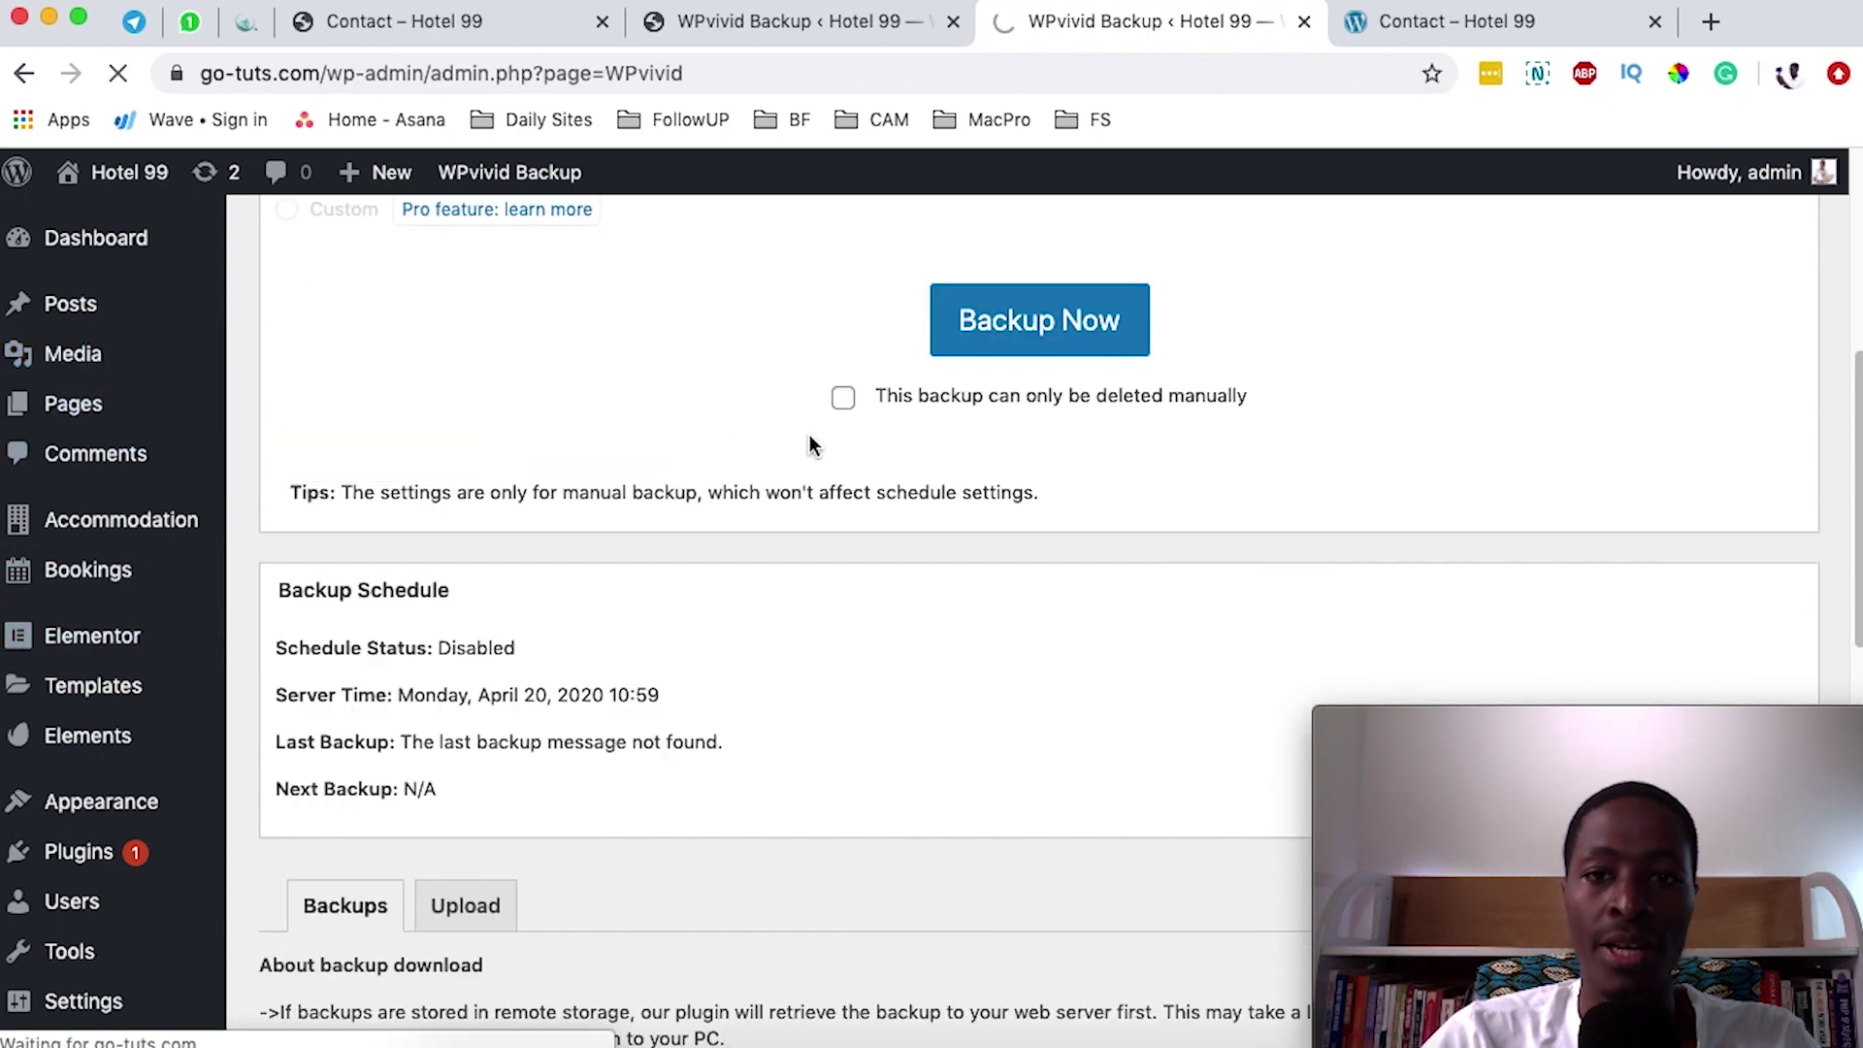
- Open the Contact page in Elementor and select its contact form widget
scroll(782, 640, down, 1)
scroll(784, 636, down, 9)
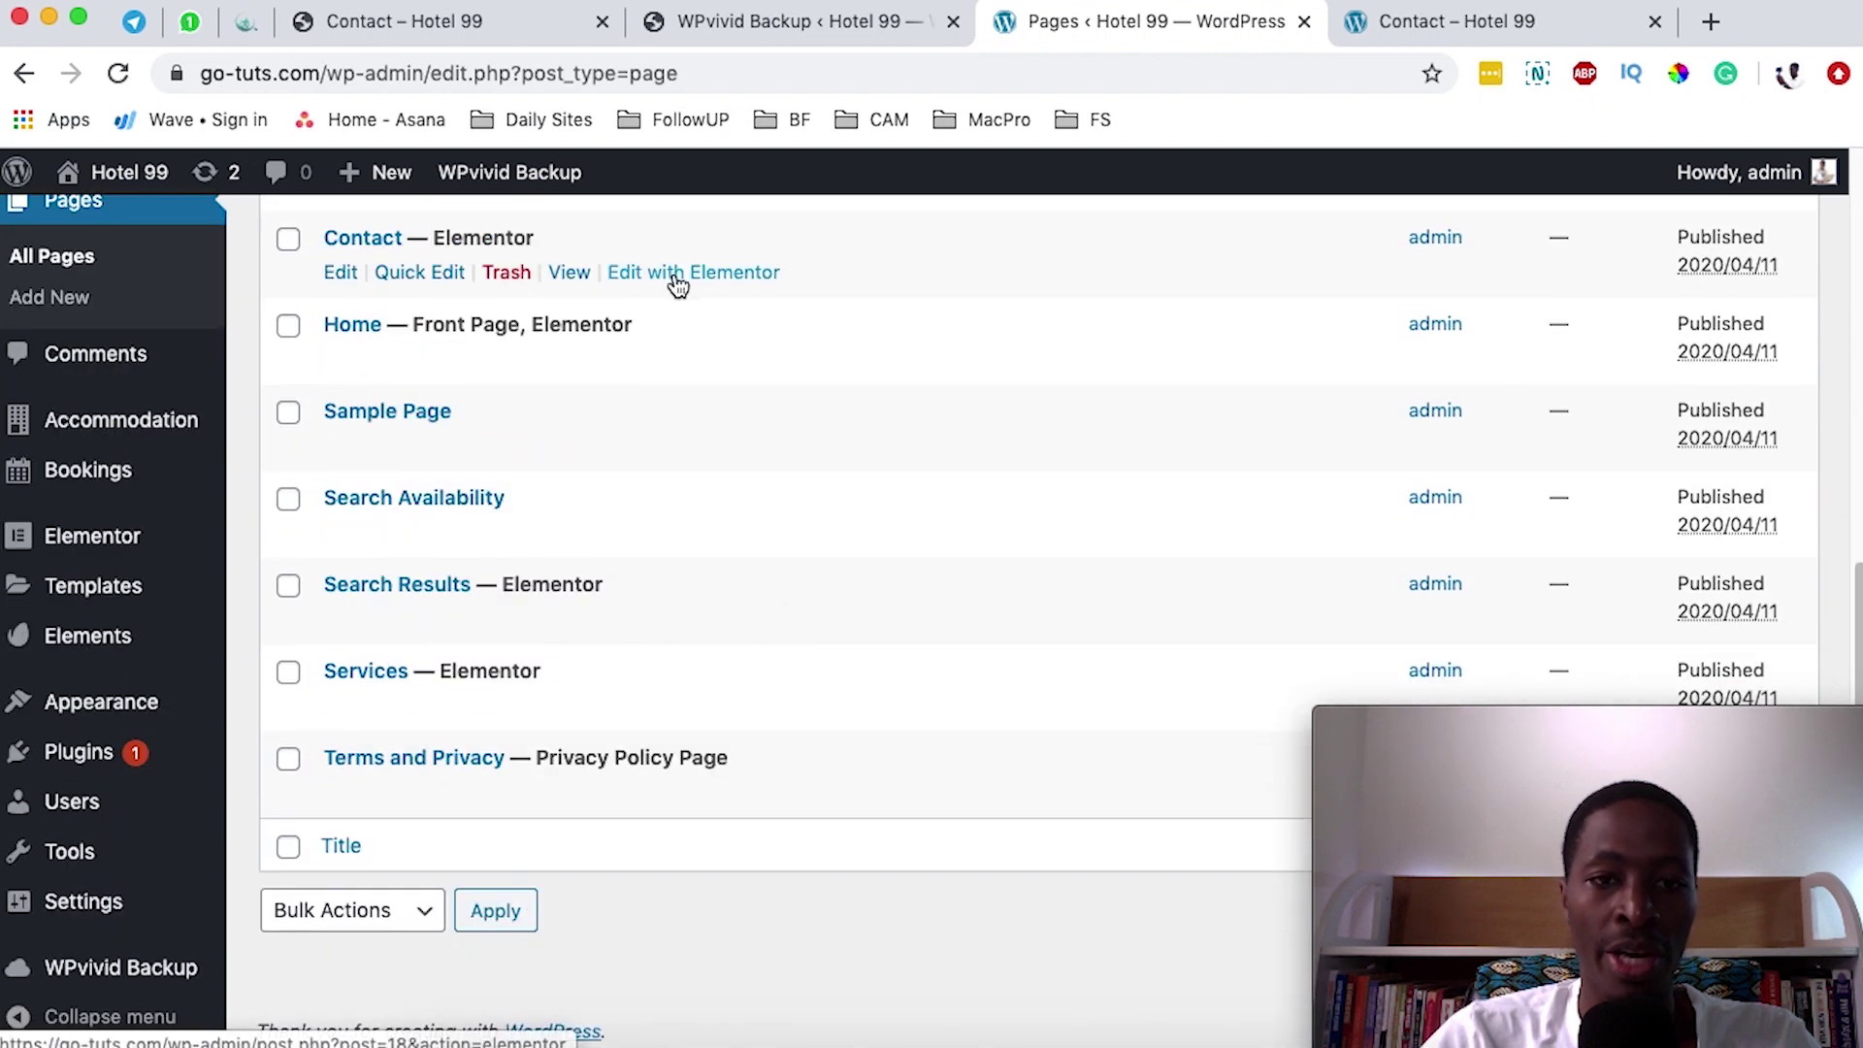
super+click(677, 273)
click(1250, 36)
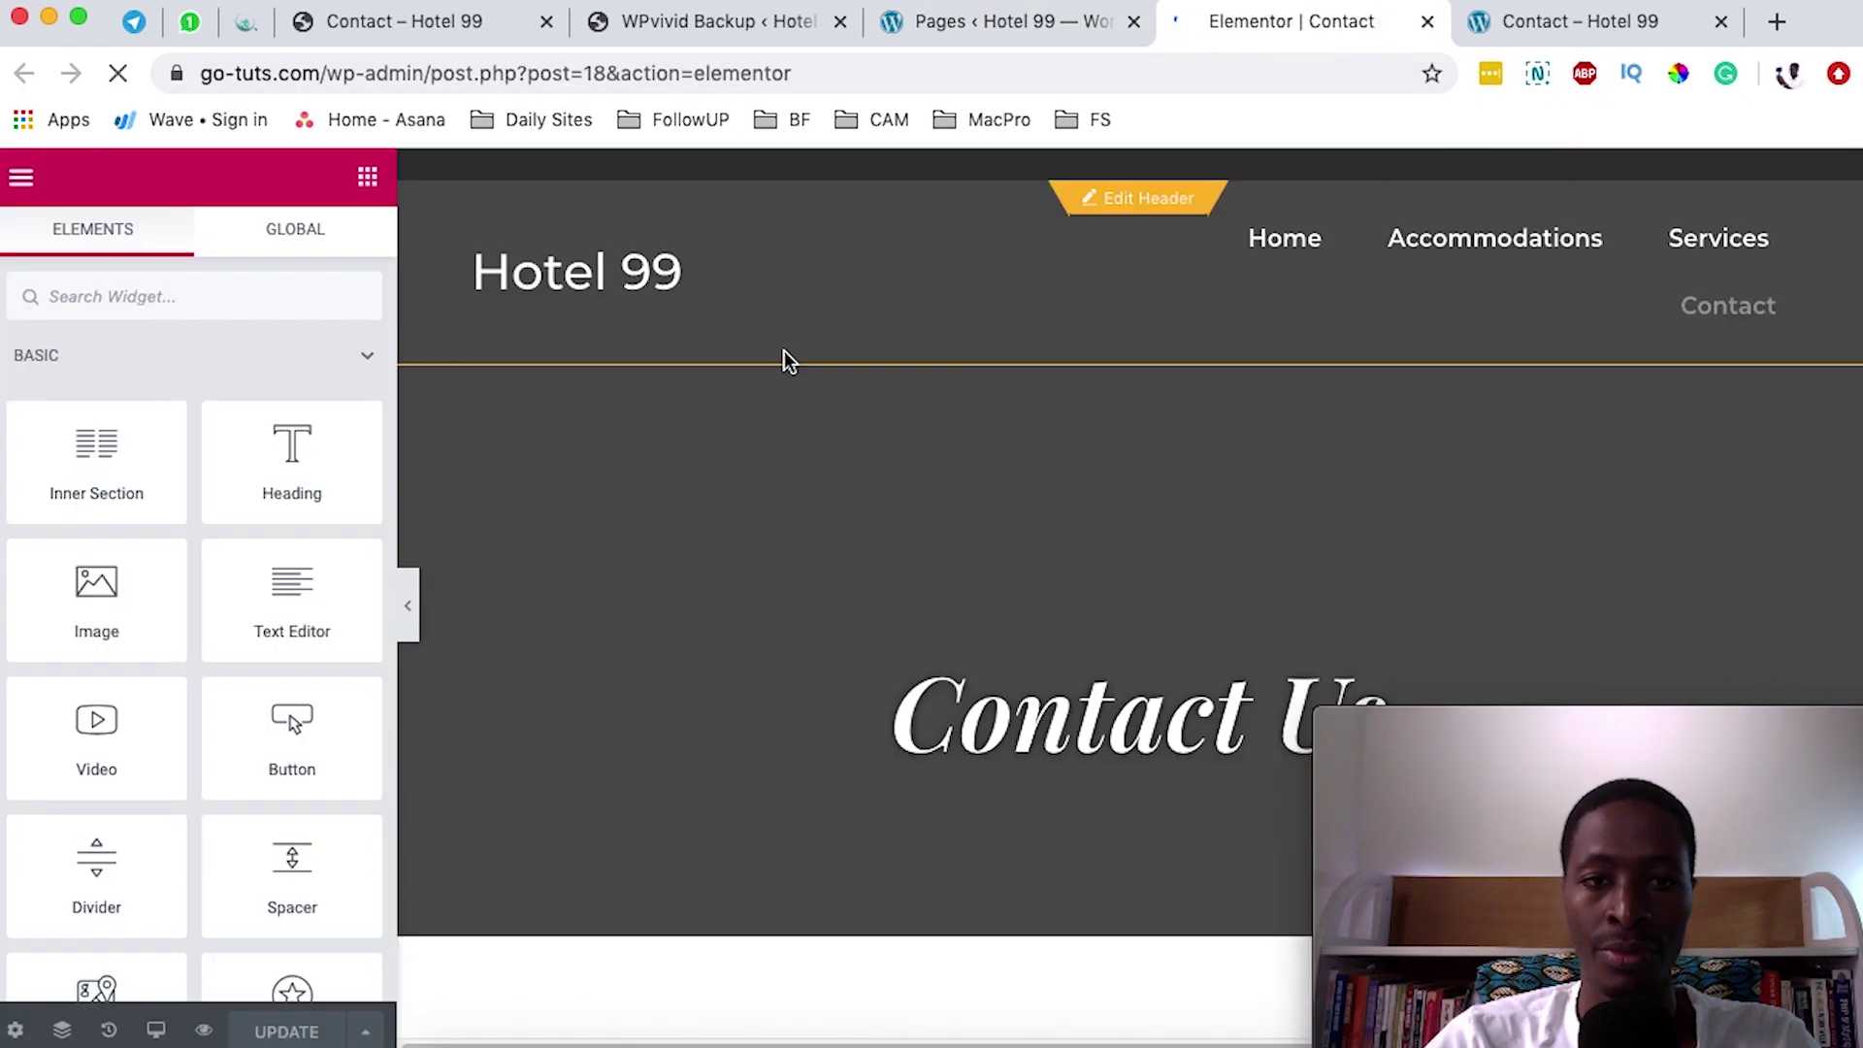
scroll(755, 407, down, 3)
scroll(755, 408, down, 7)
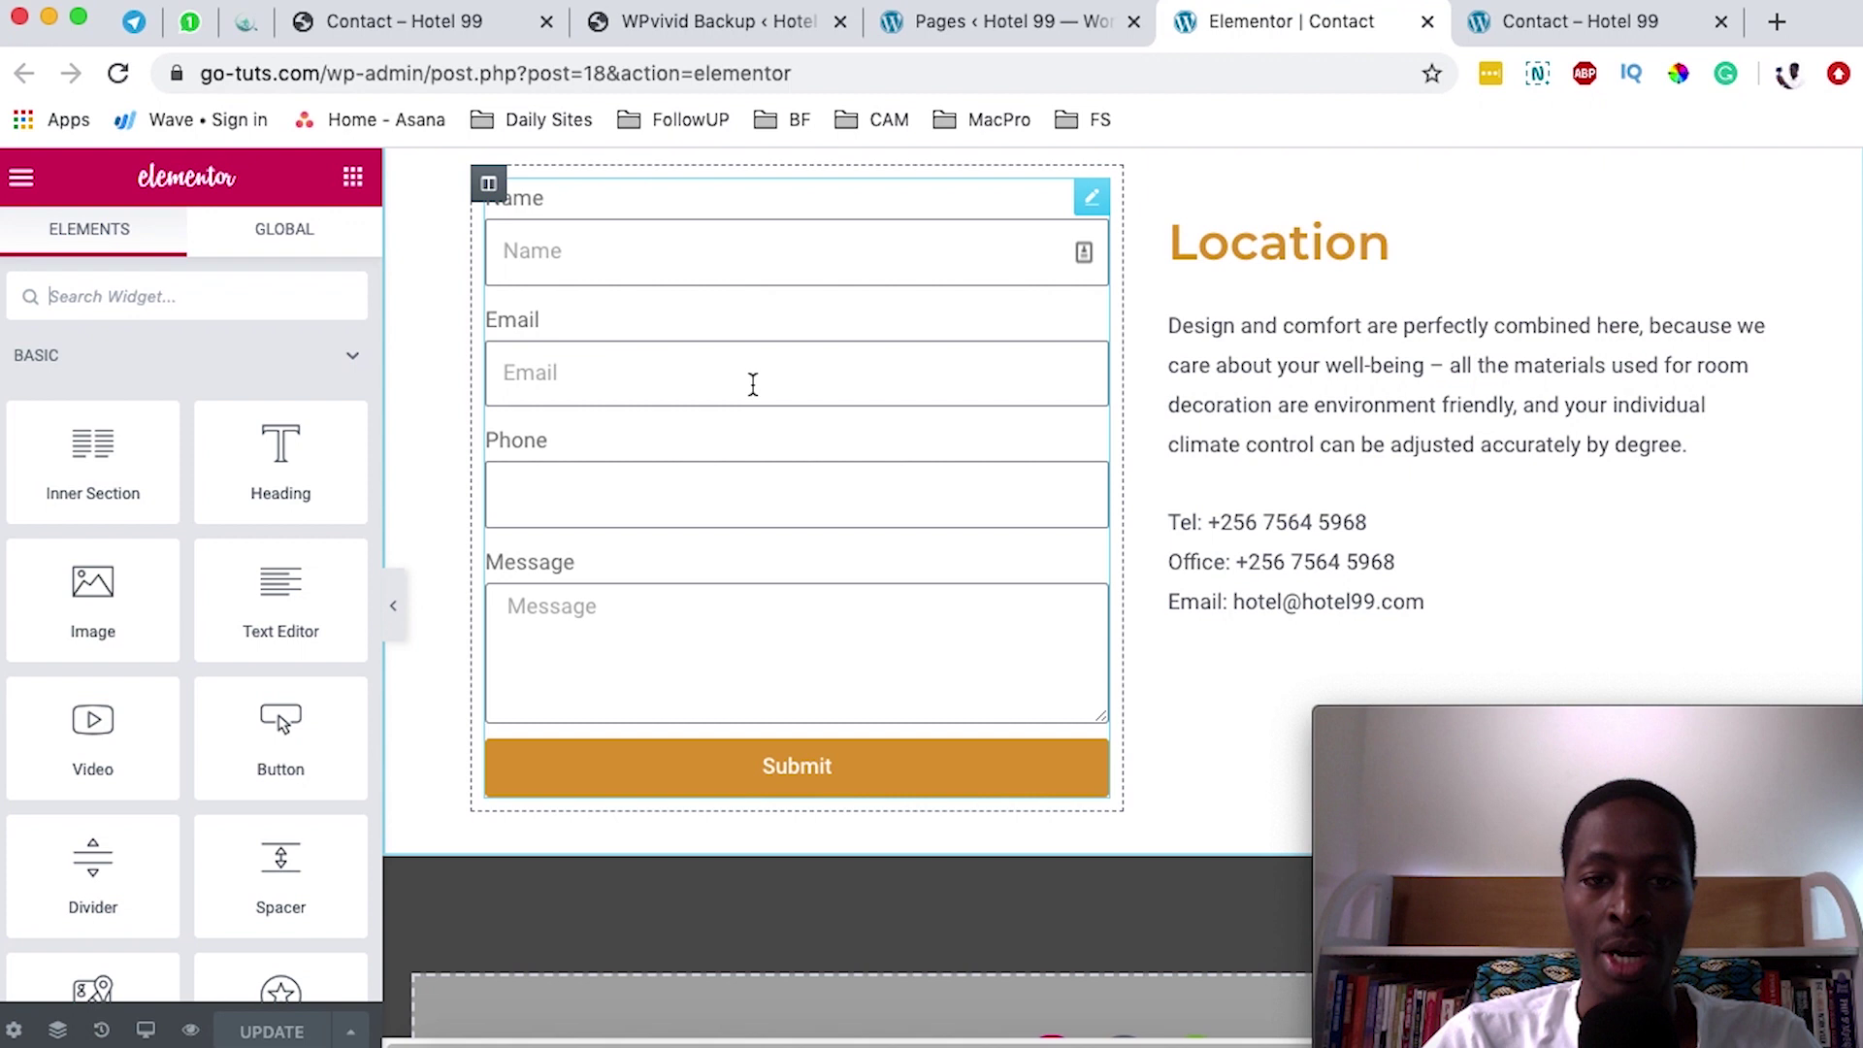
click(1092, 200)
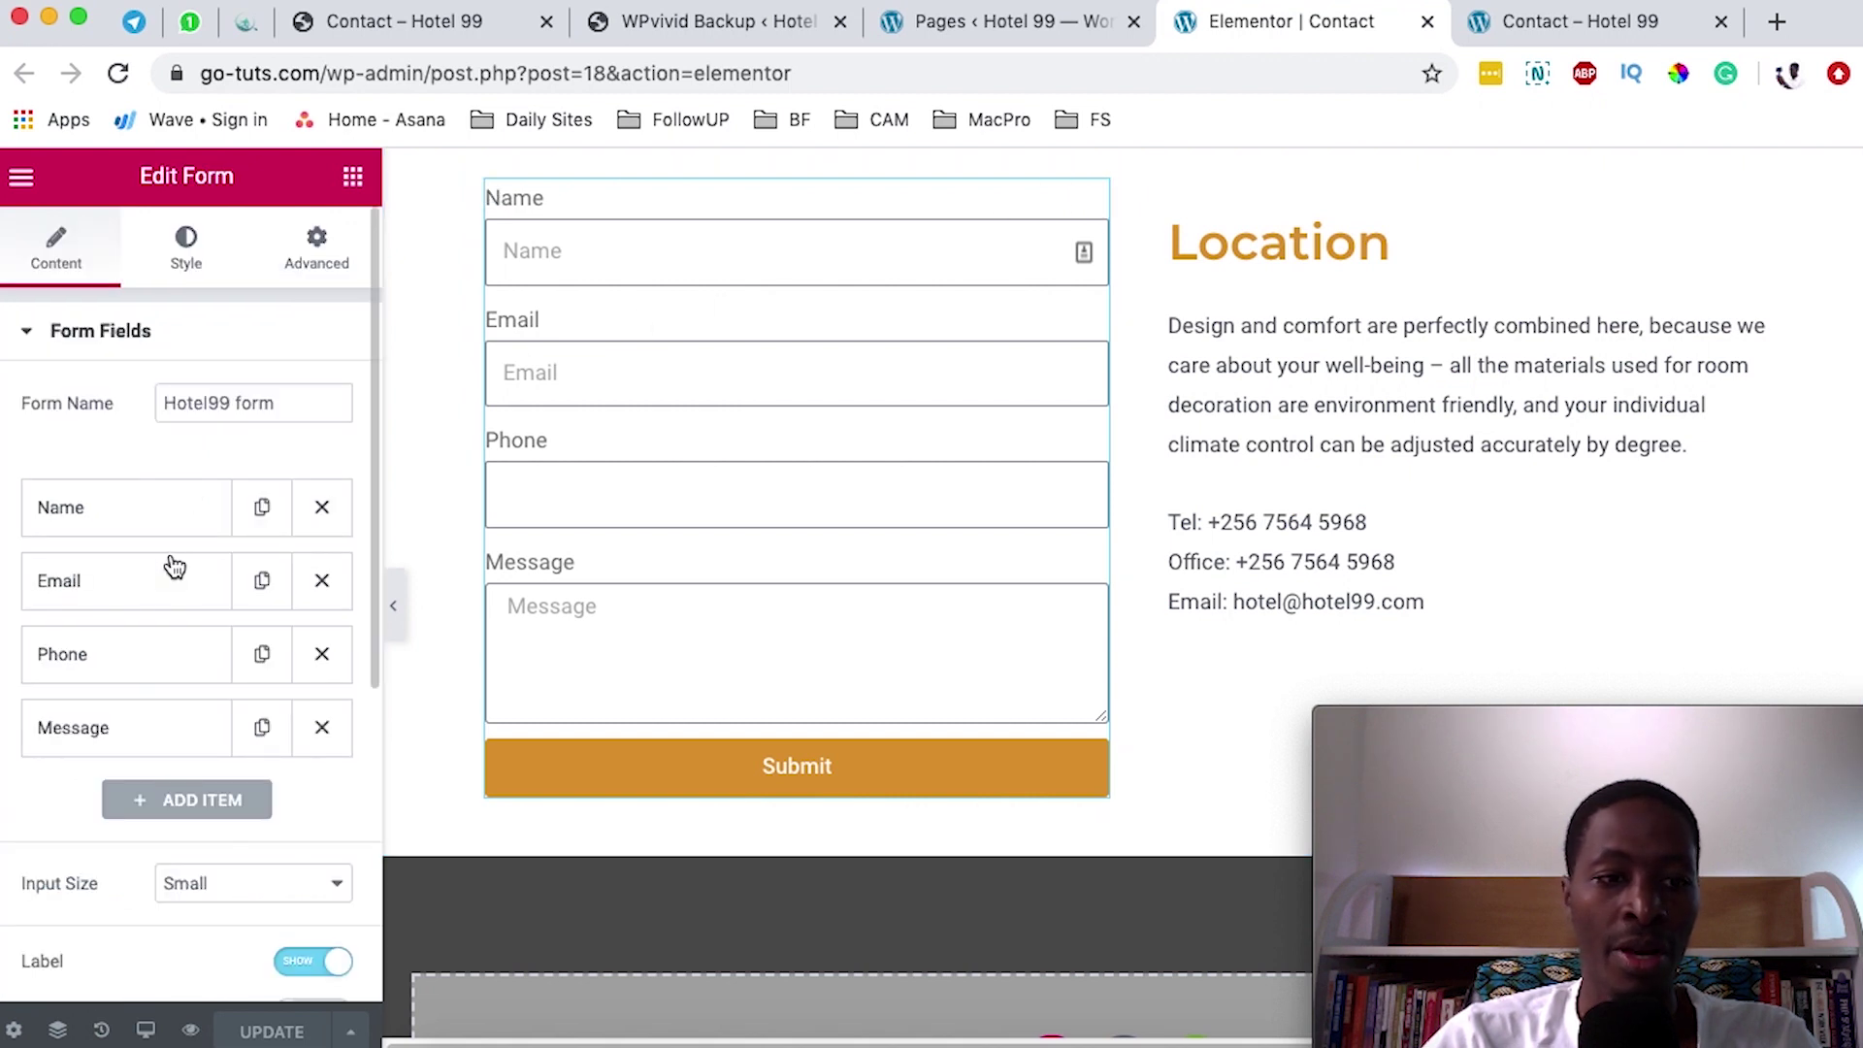
- Check the form's Email action recipient address and subject line under Actions After Submit
scroll(174, 543, down, 5)
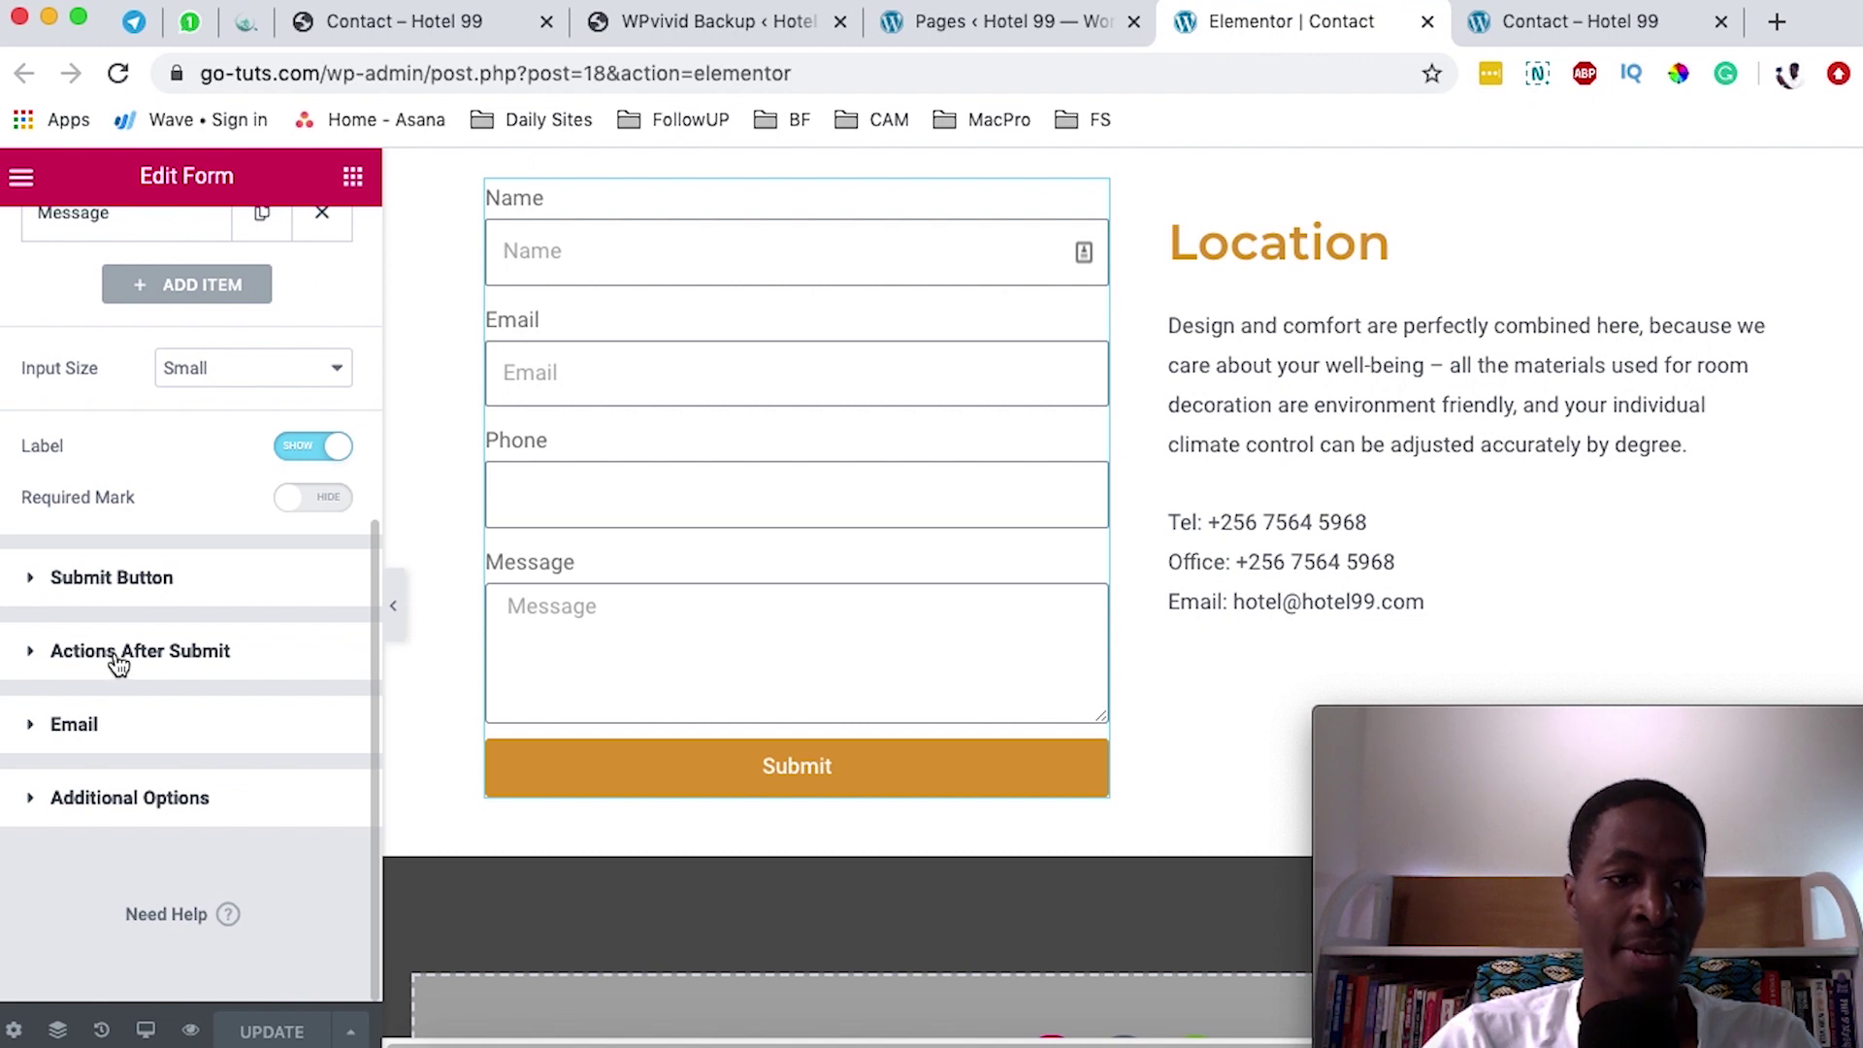
click(194, 655)
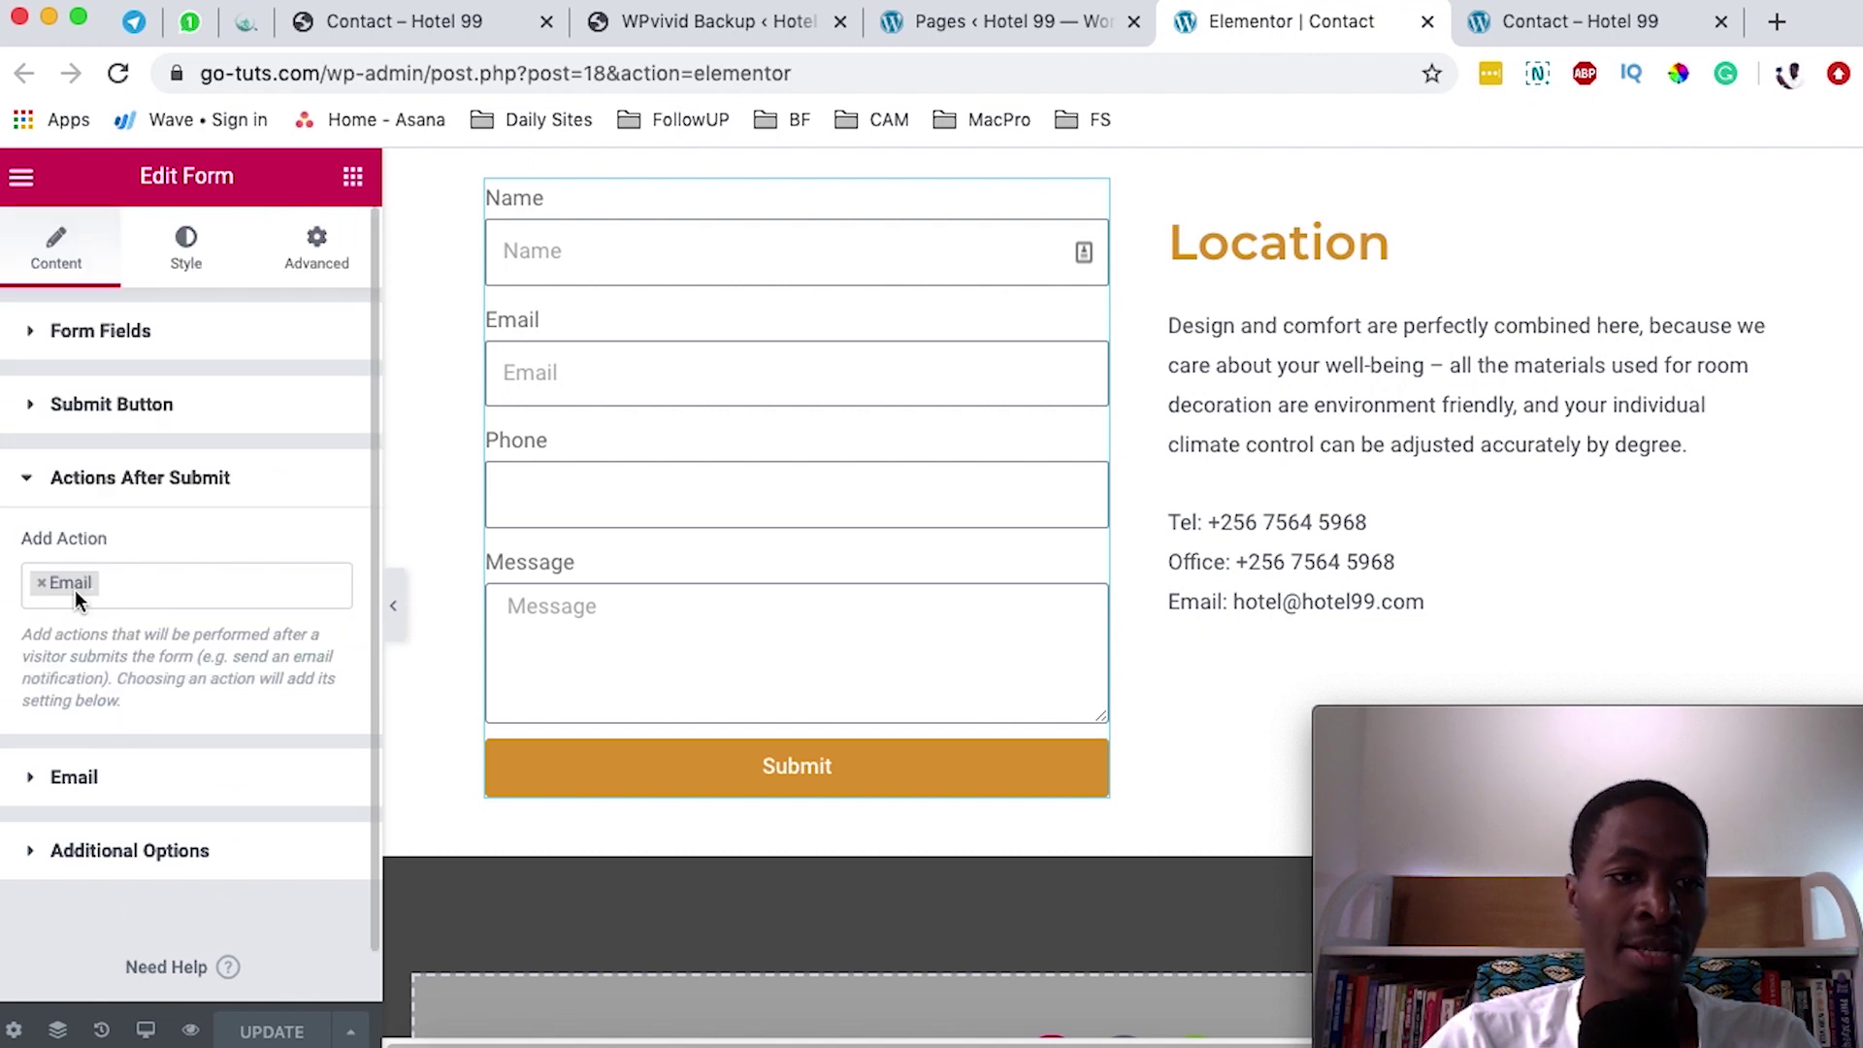
scroll(242, 677, down, 1)
click(97, 730)
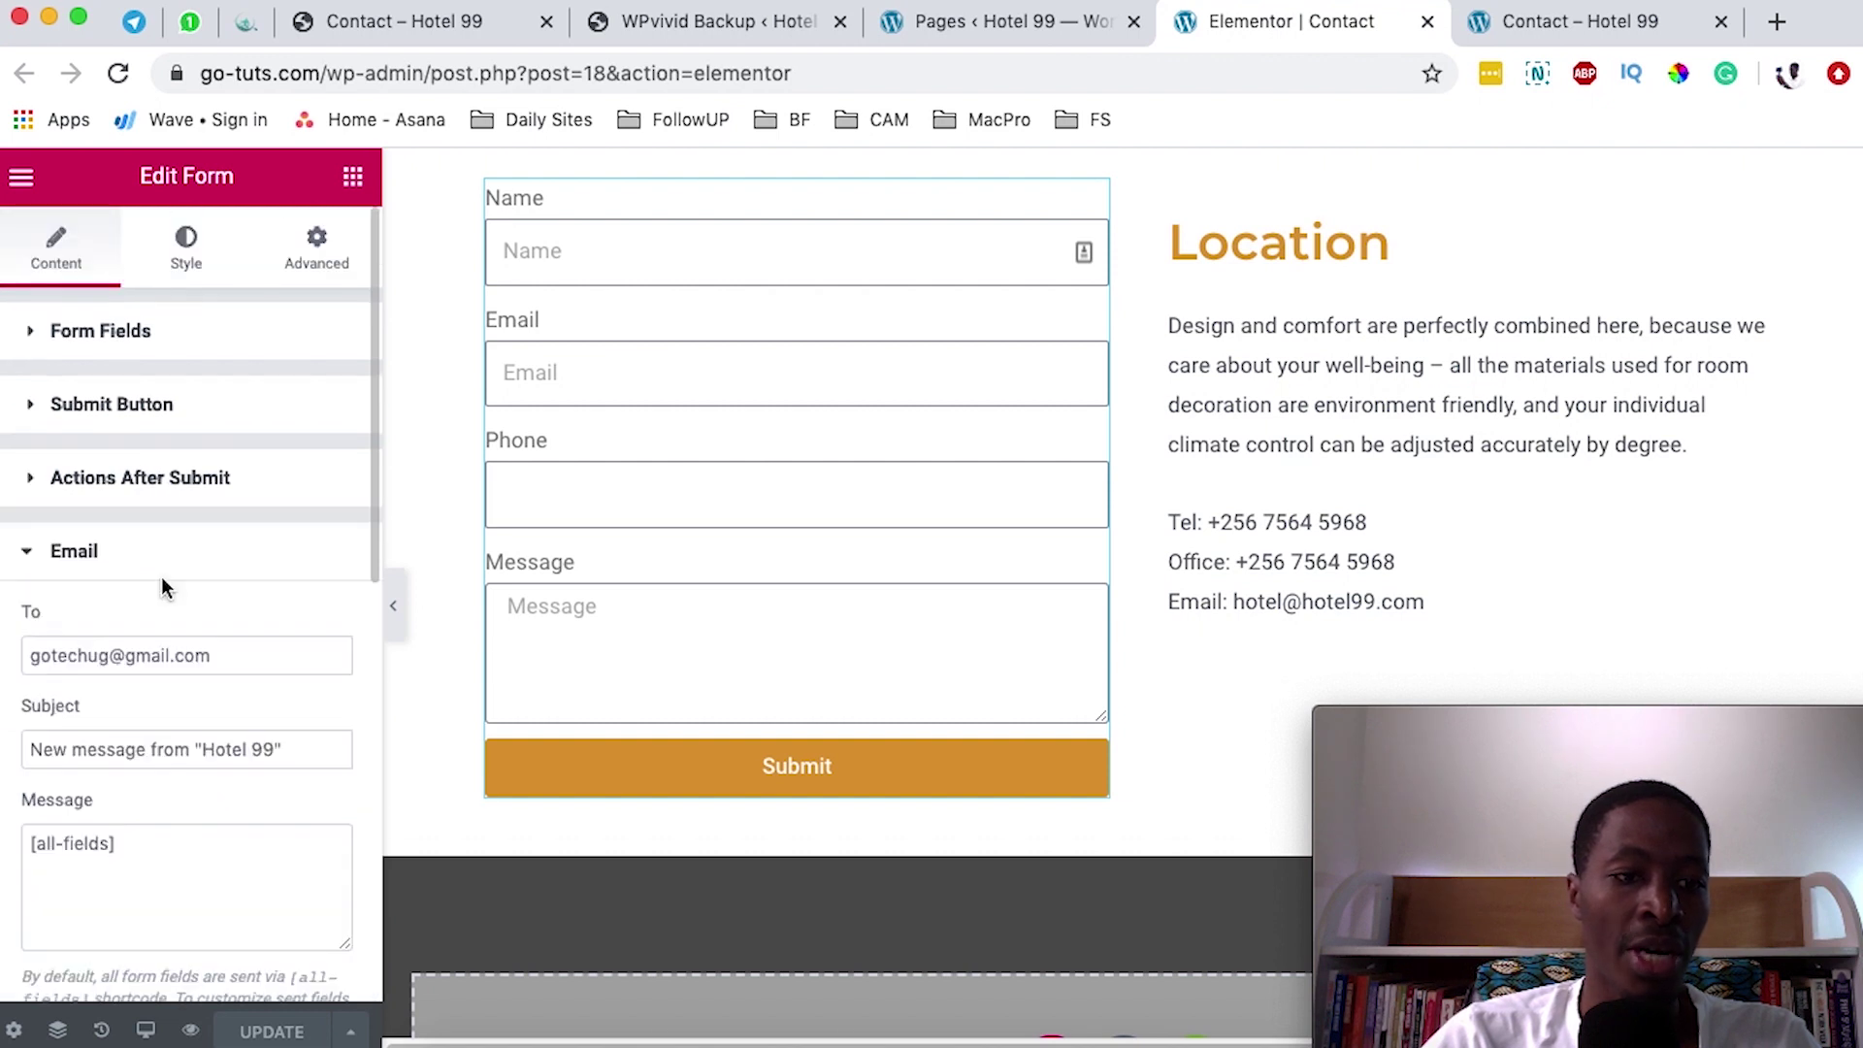
drag(31, 655, 284, 693)
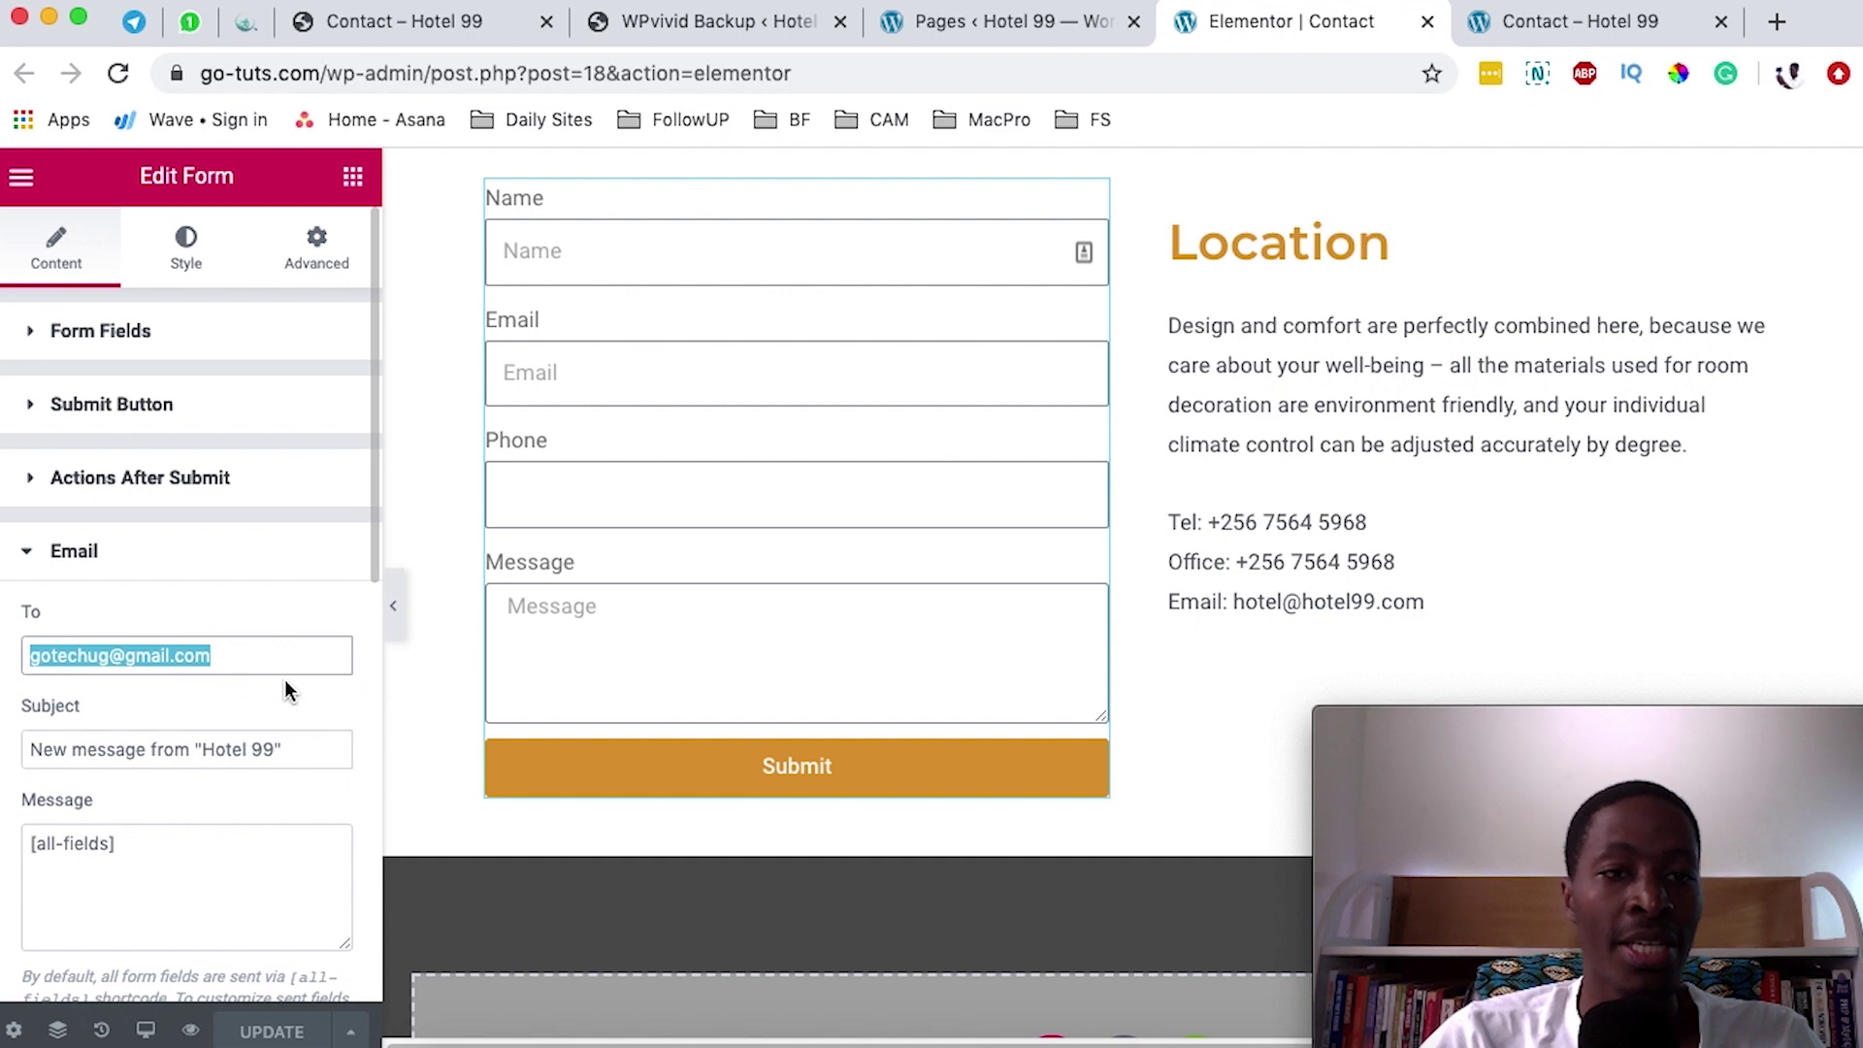
scroll(289, 625, down, 3)
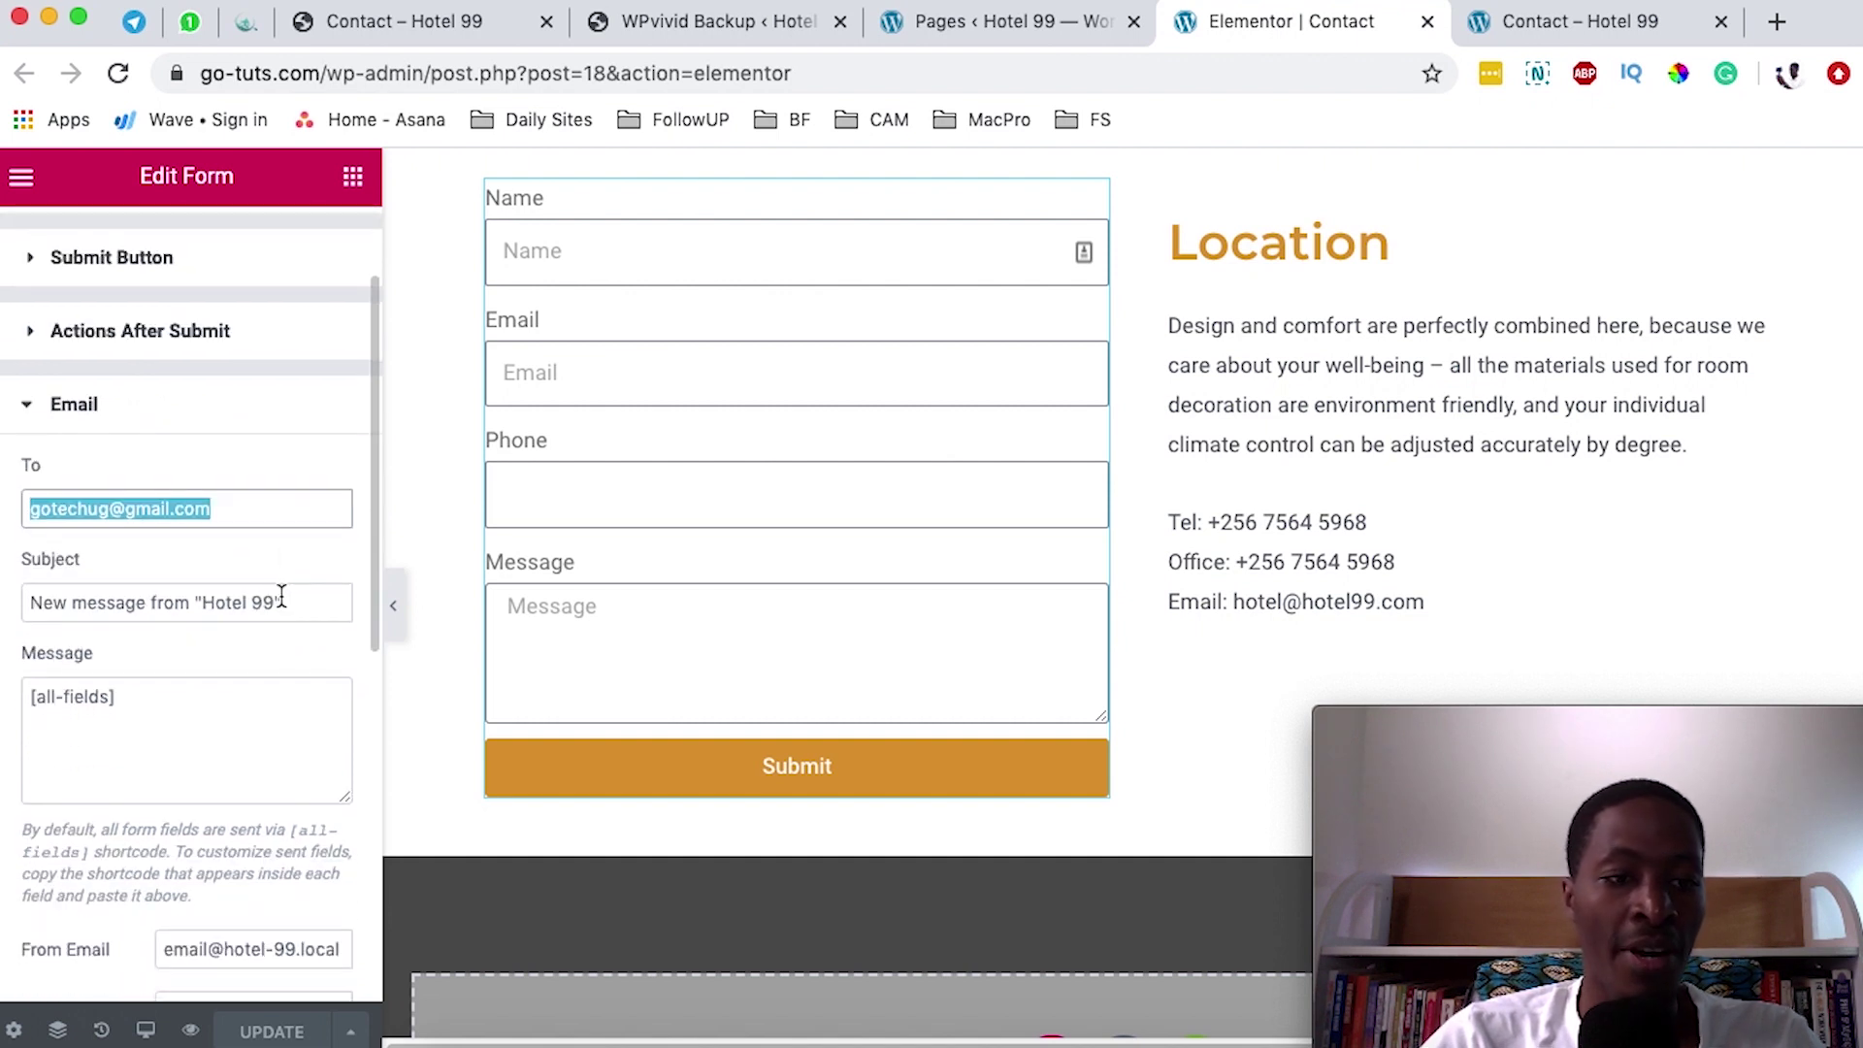
drag(318, 608, 29, 608)
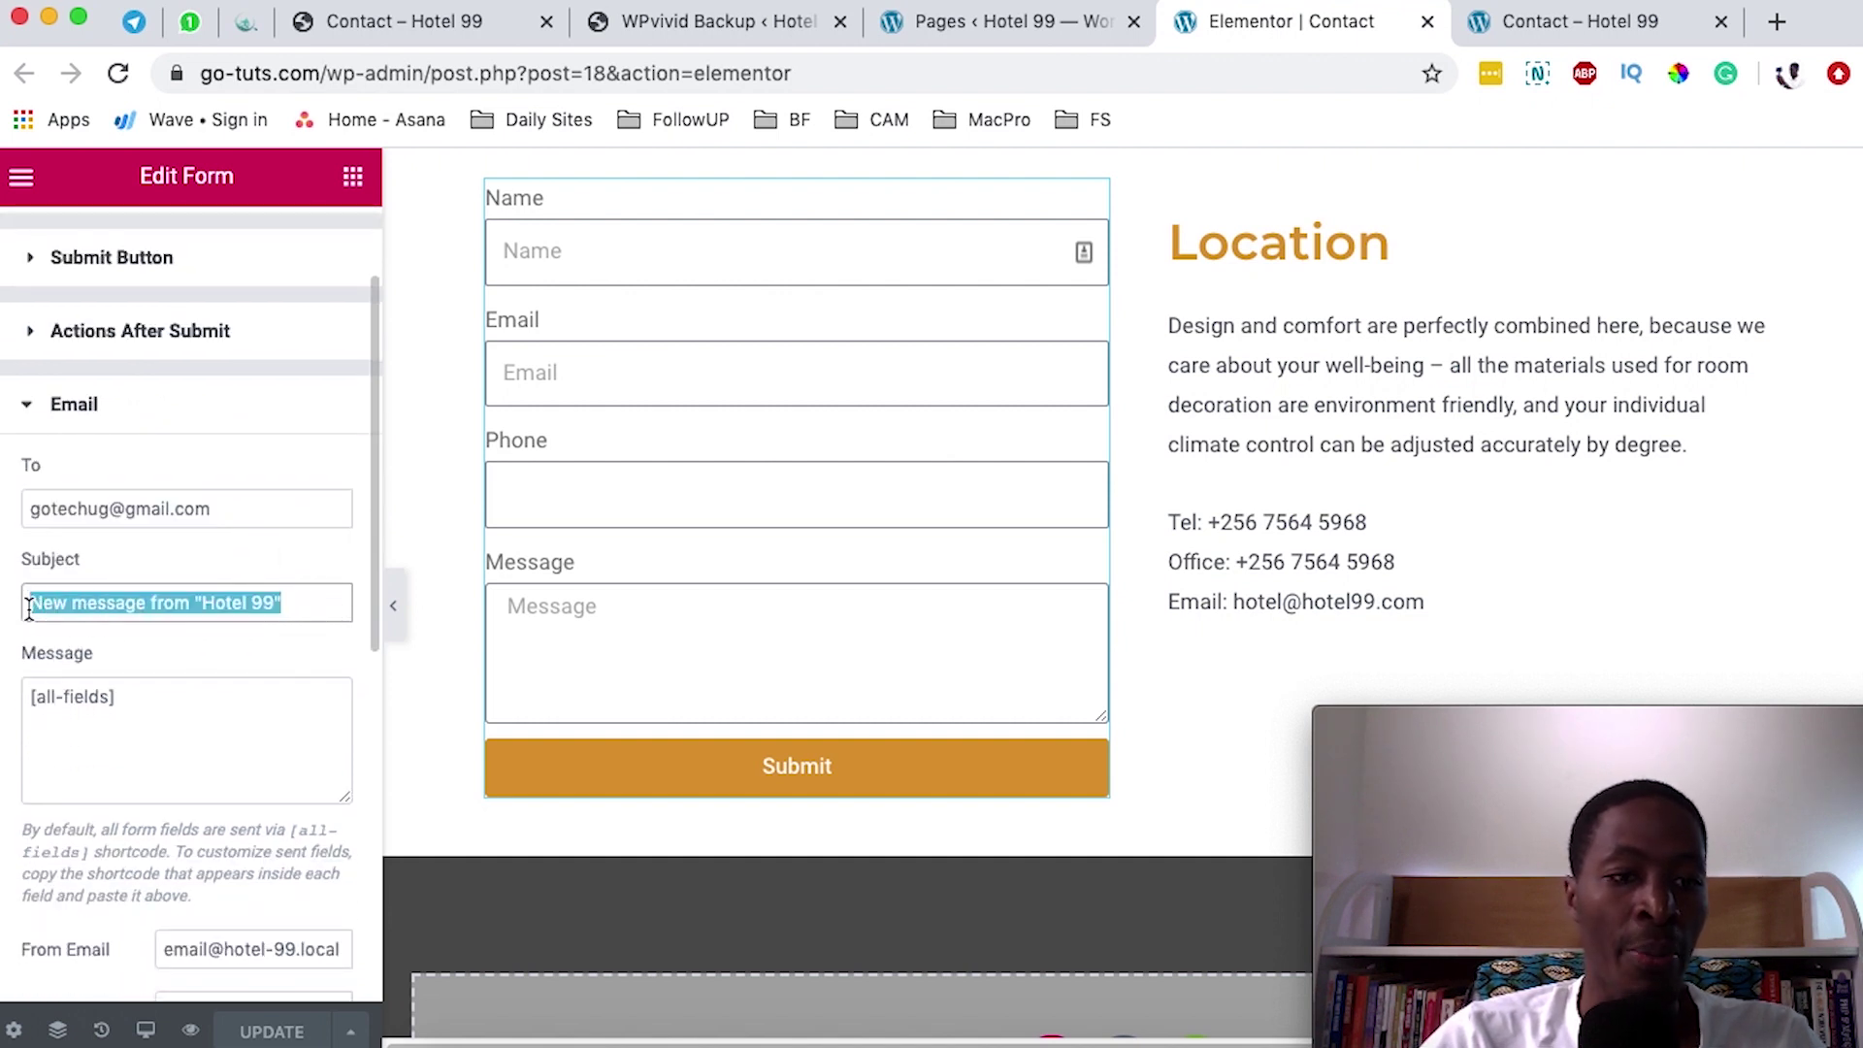
scroll(291, 670, down, 5)
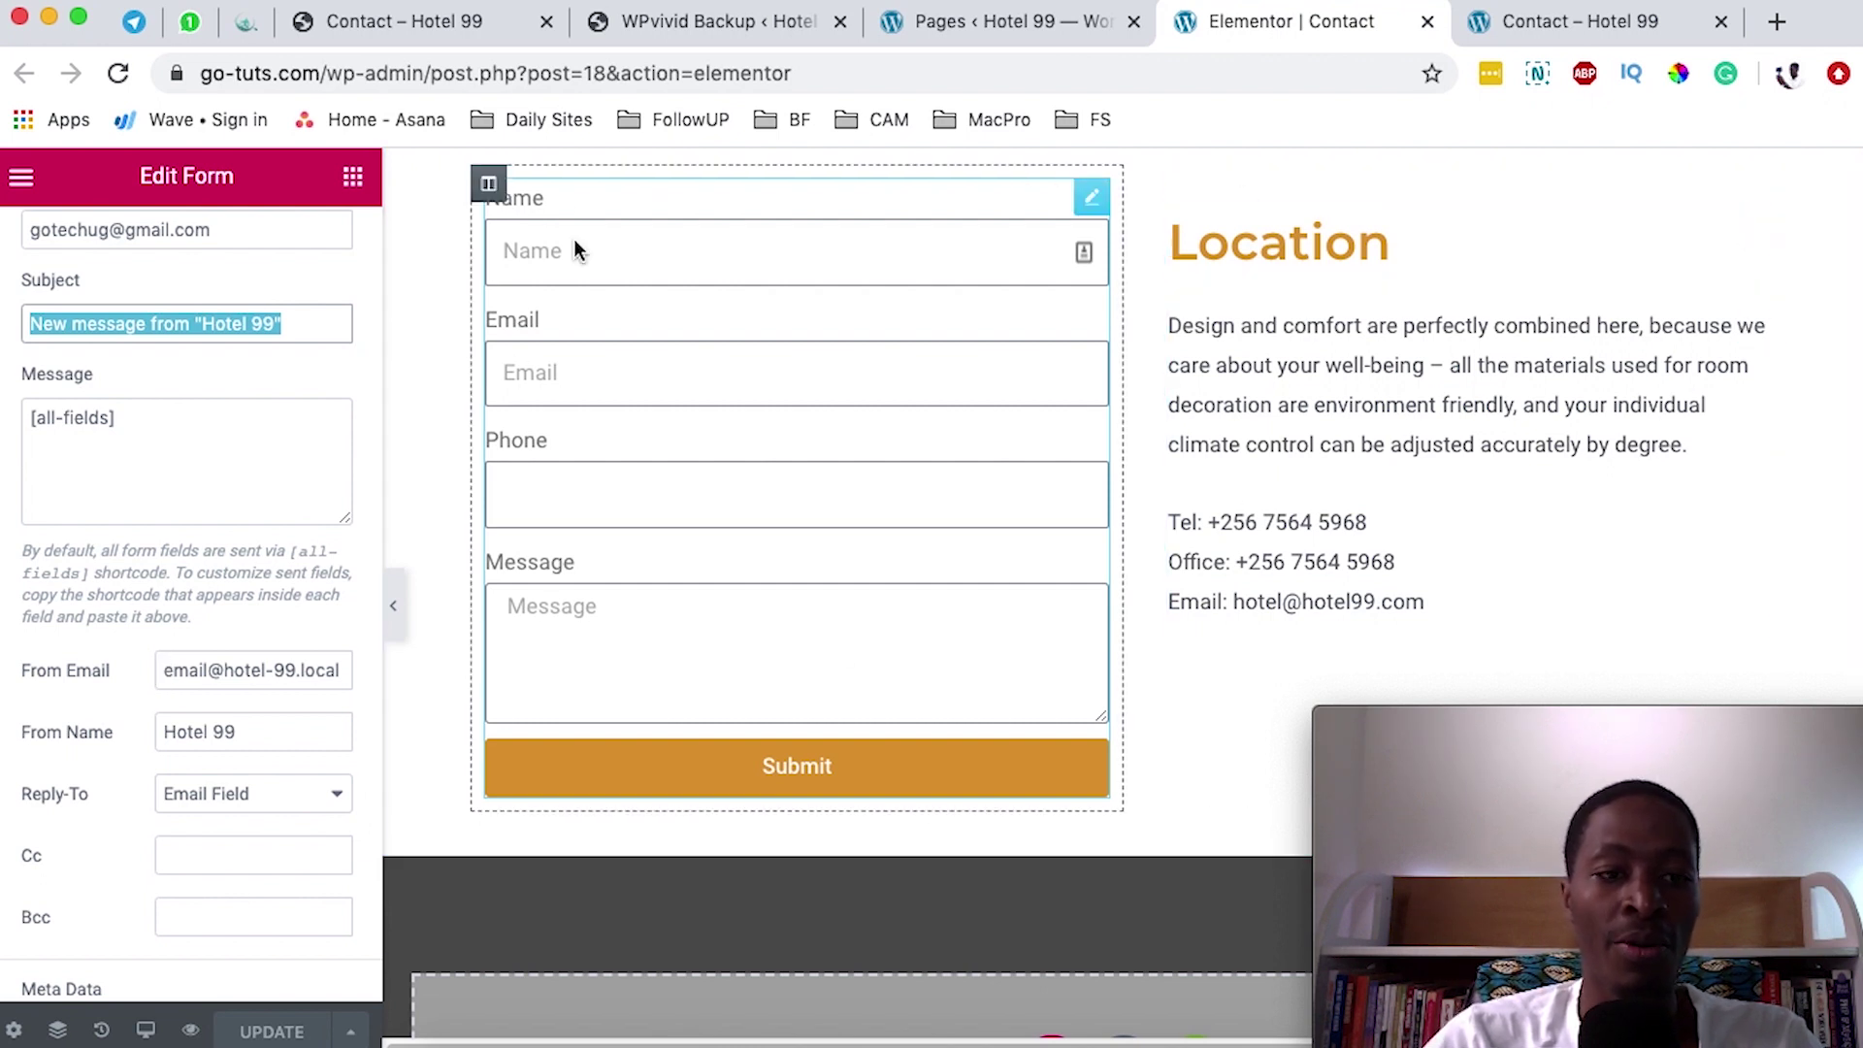
scroll(232, 640, down, 5)
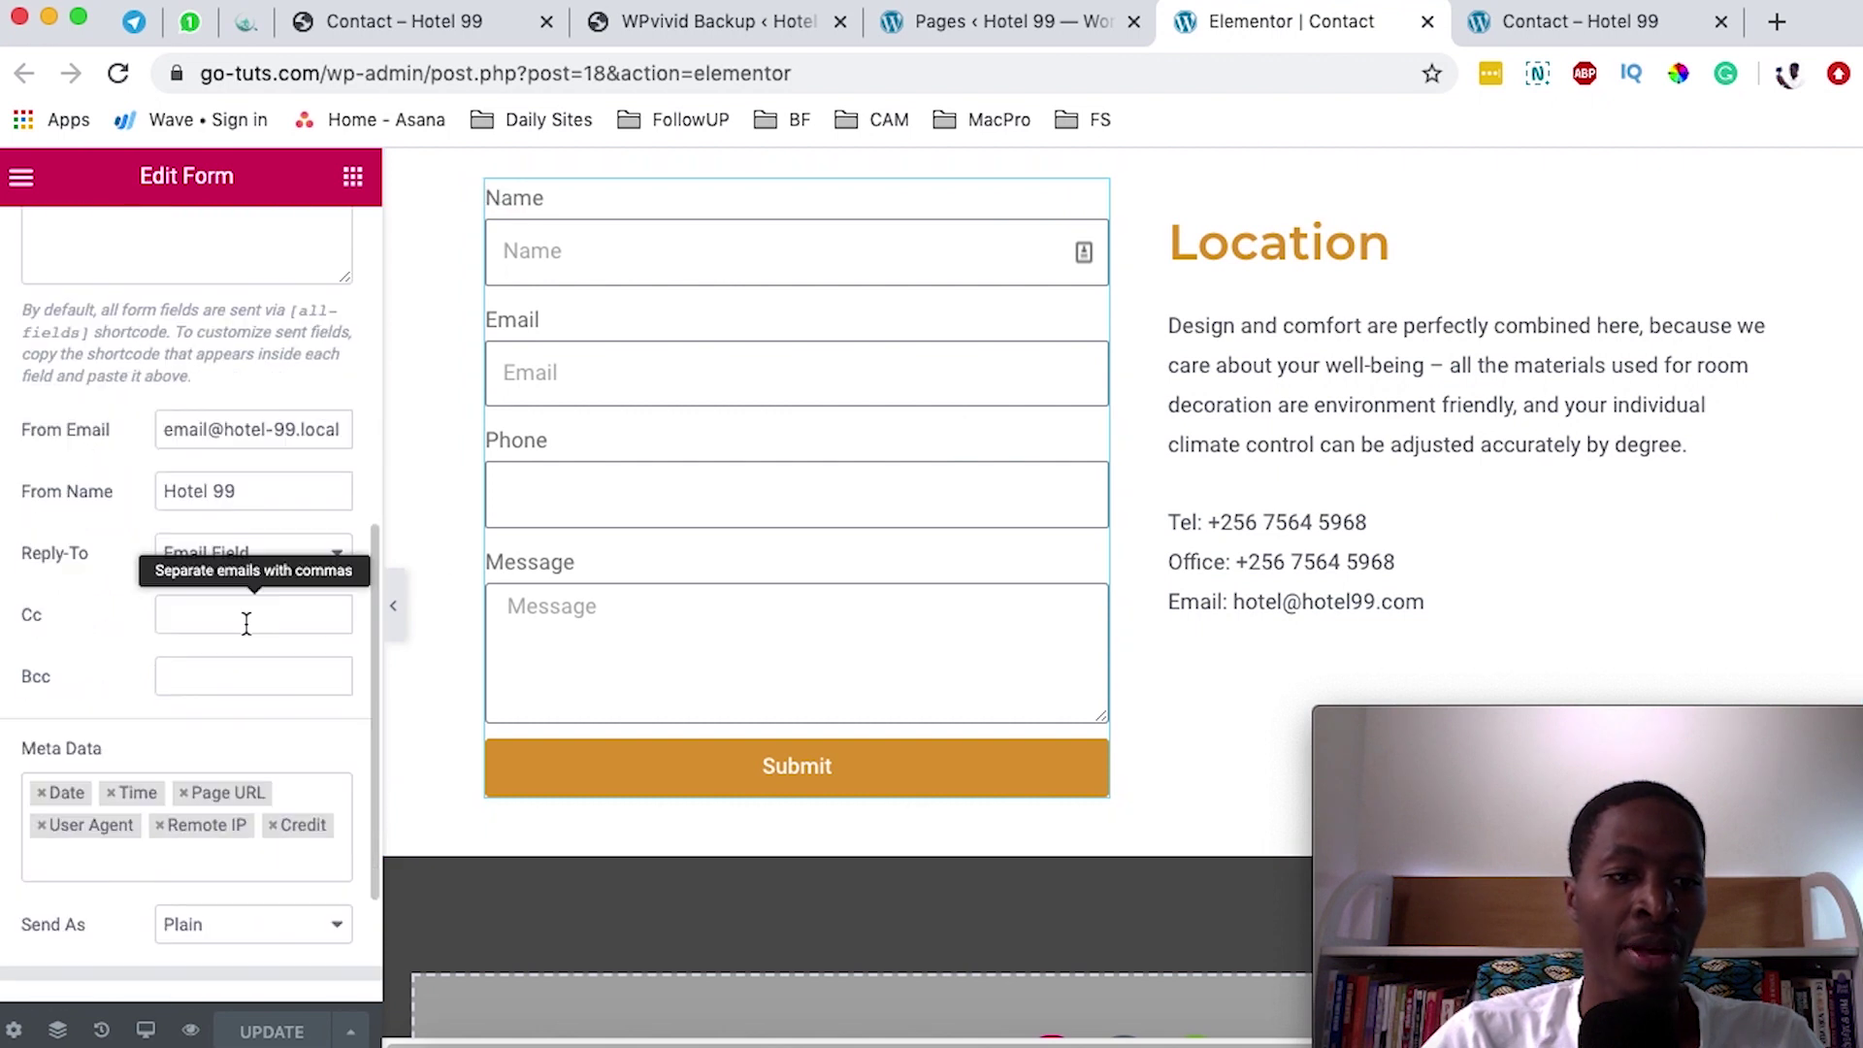
scroll(150, 628, down, 1)
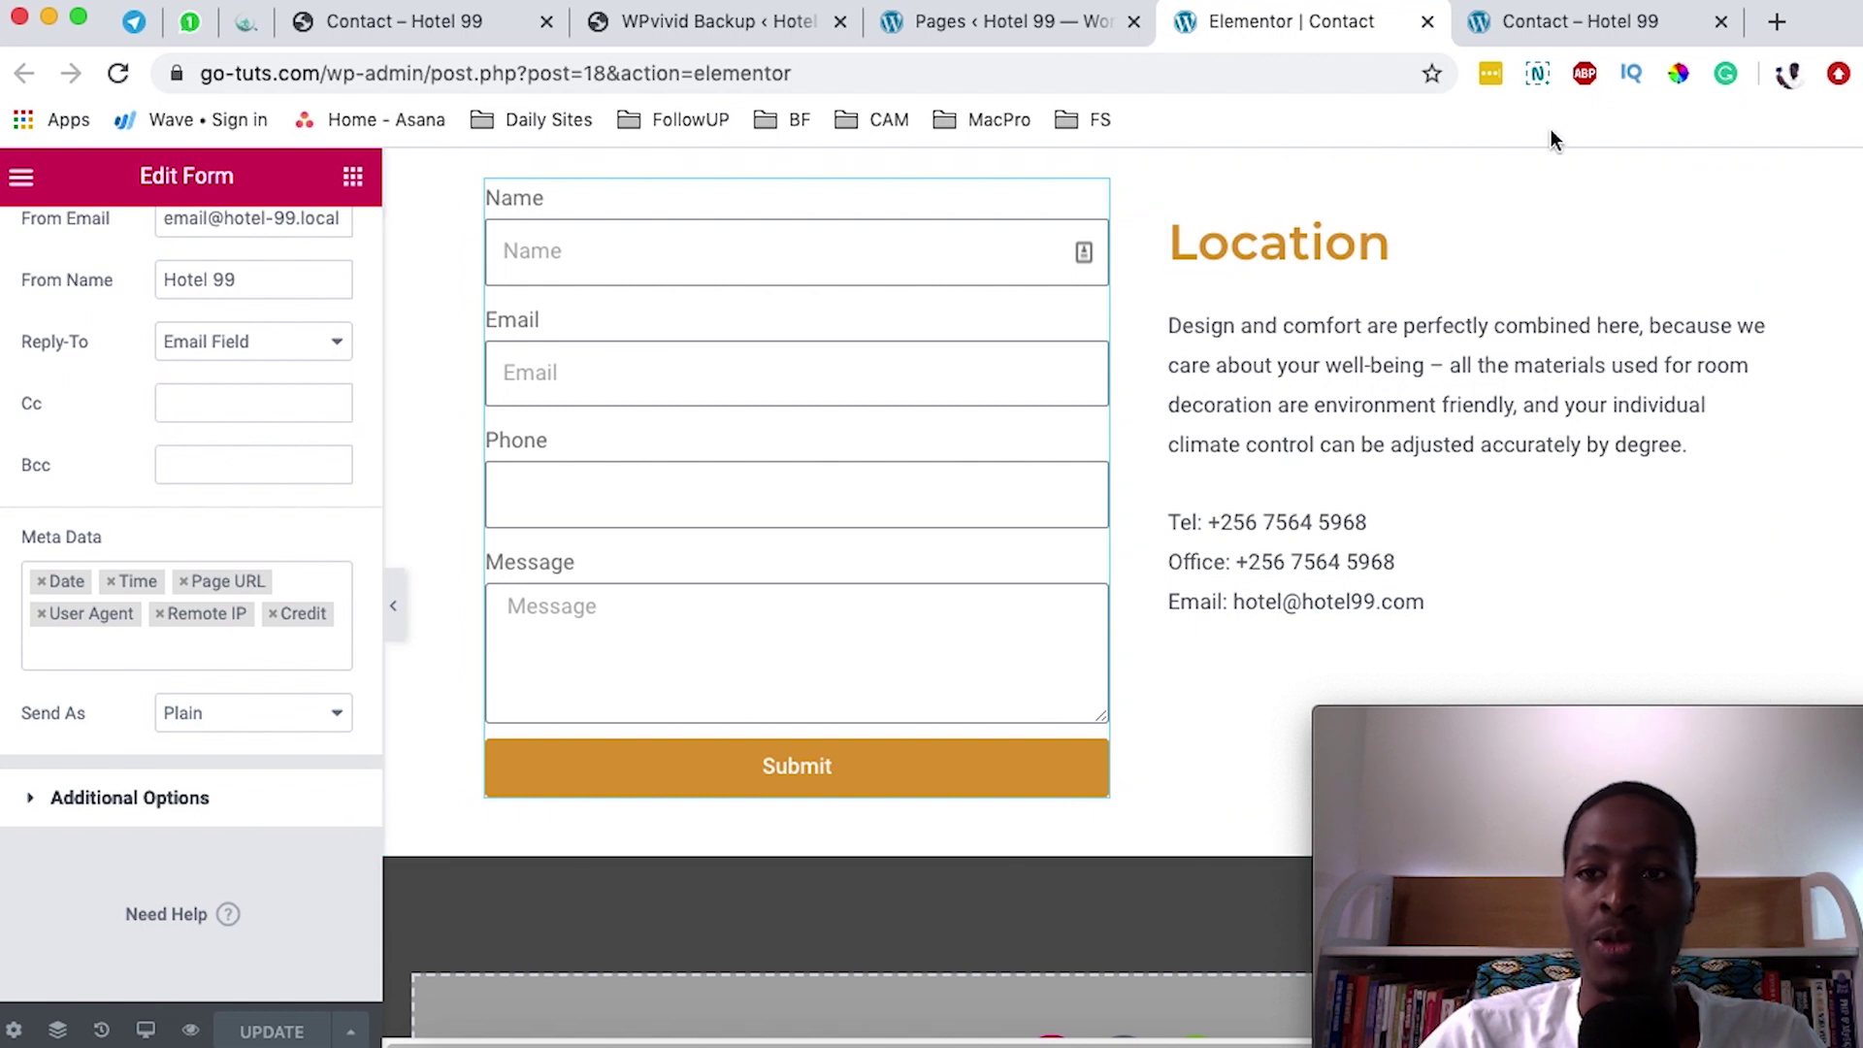
click(1585, 26)
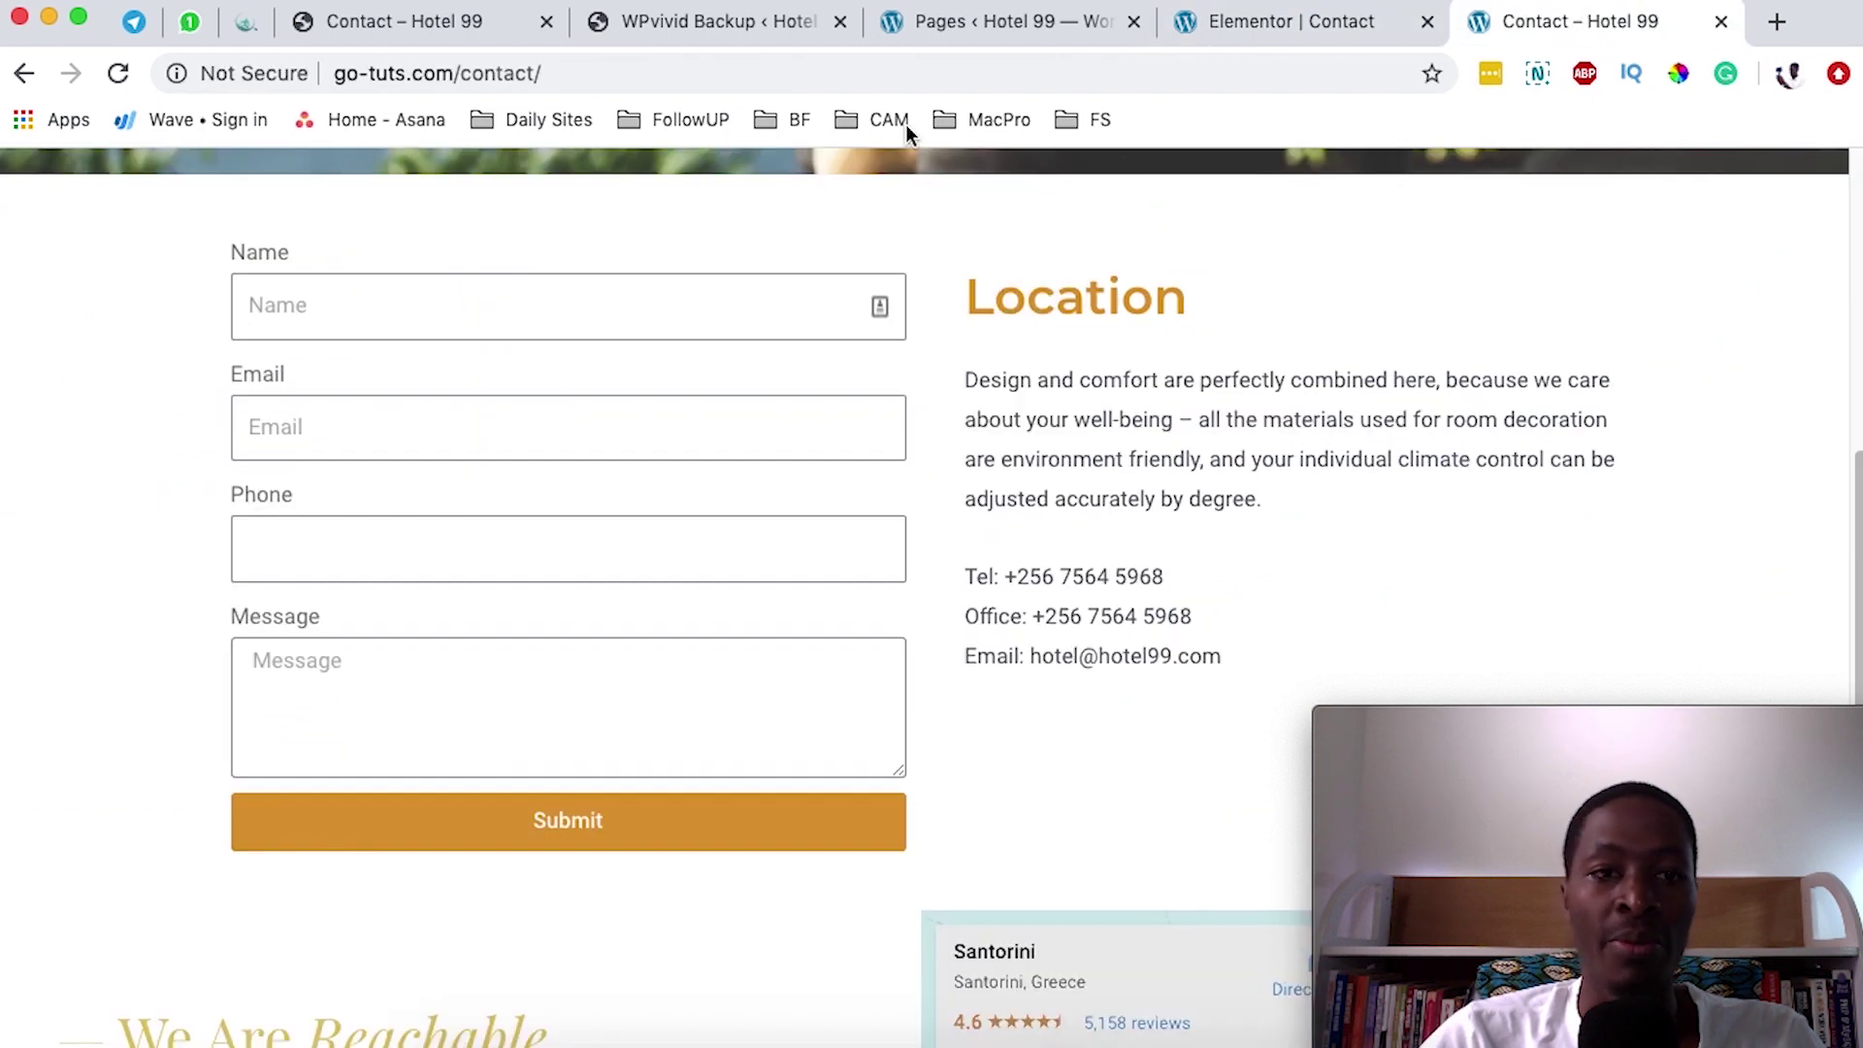
- Fill the reloaded Contact form with name 'Tester', a test e-mail address and phone number
click(118, 75)
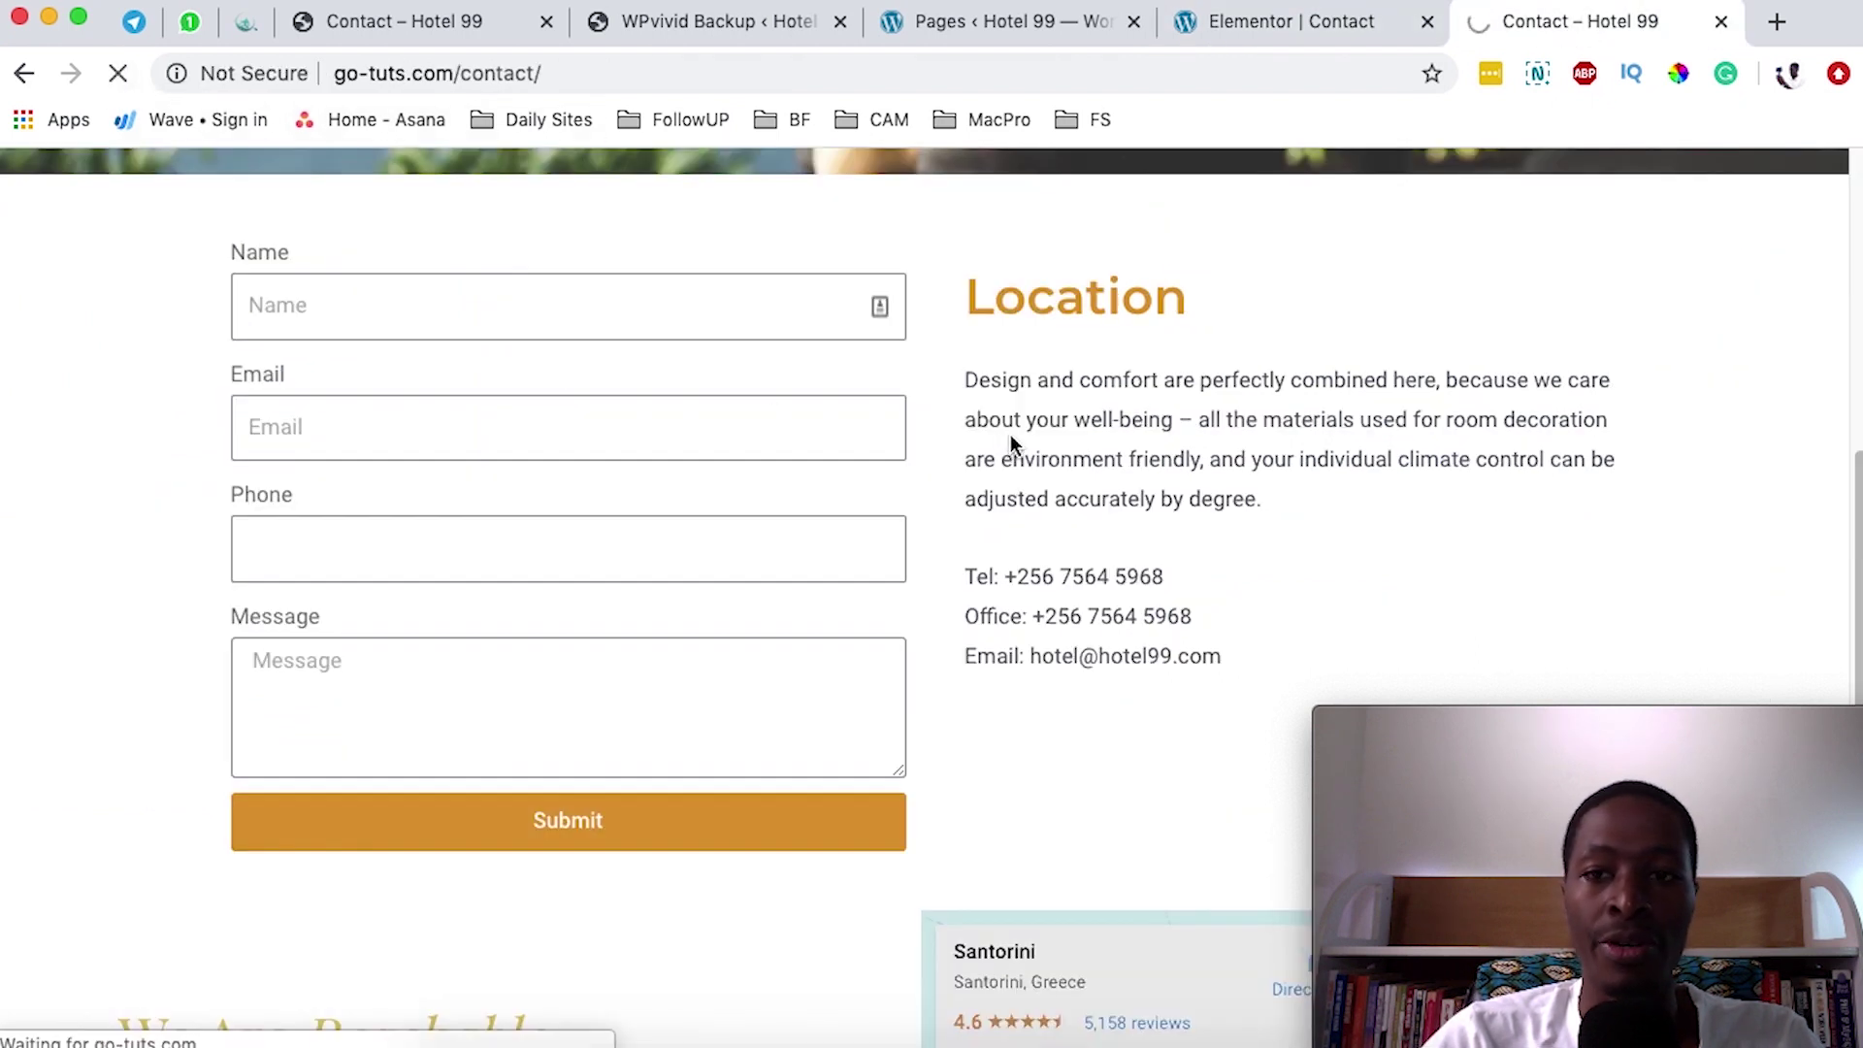
click(483, 320)
text(Tester)
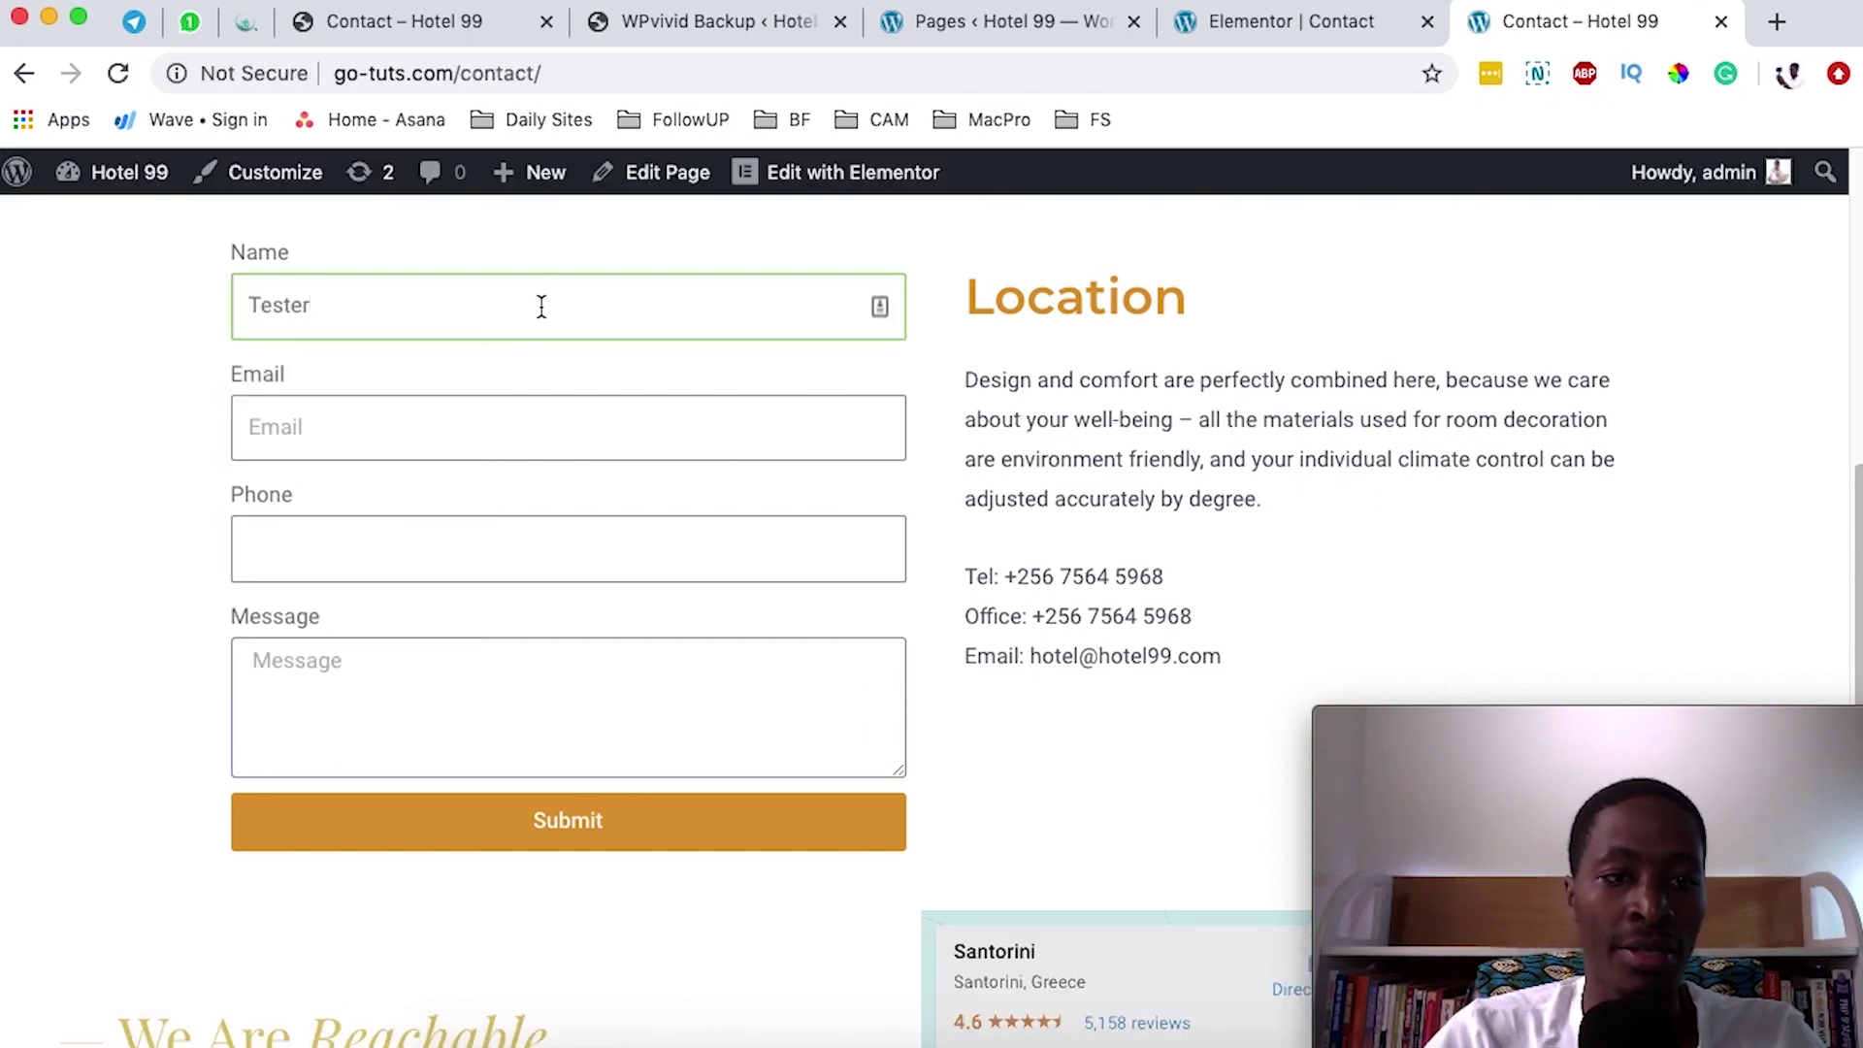
click(530, 402)
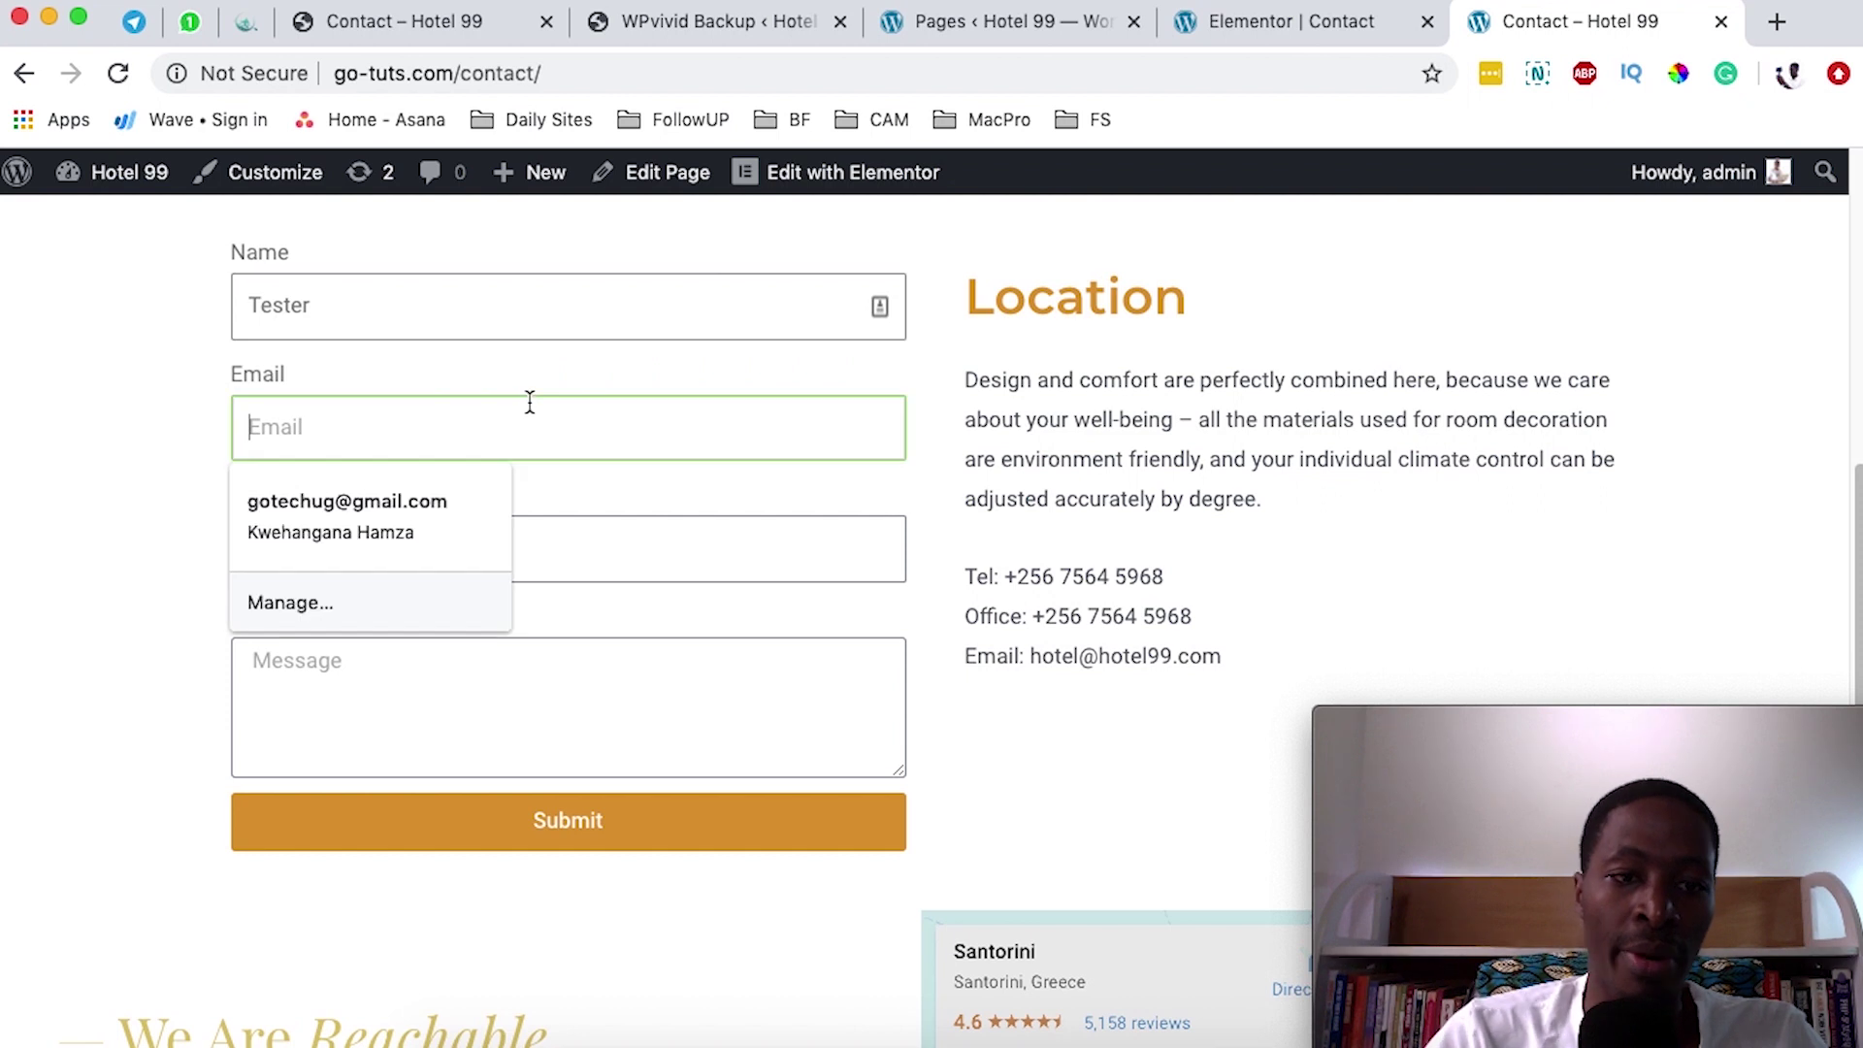
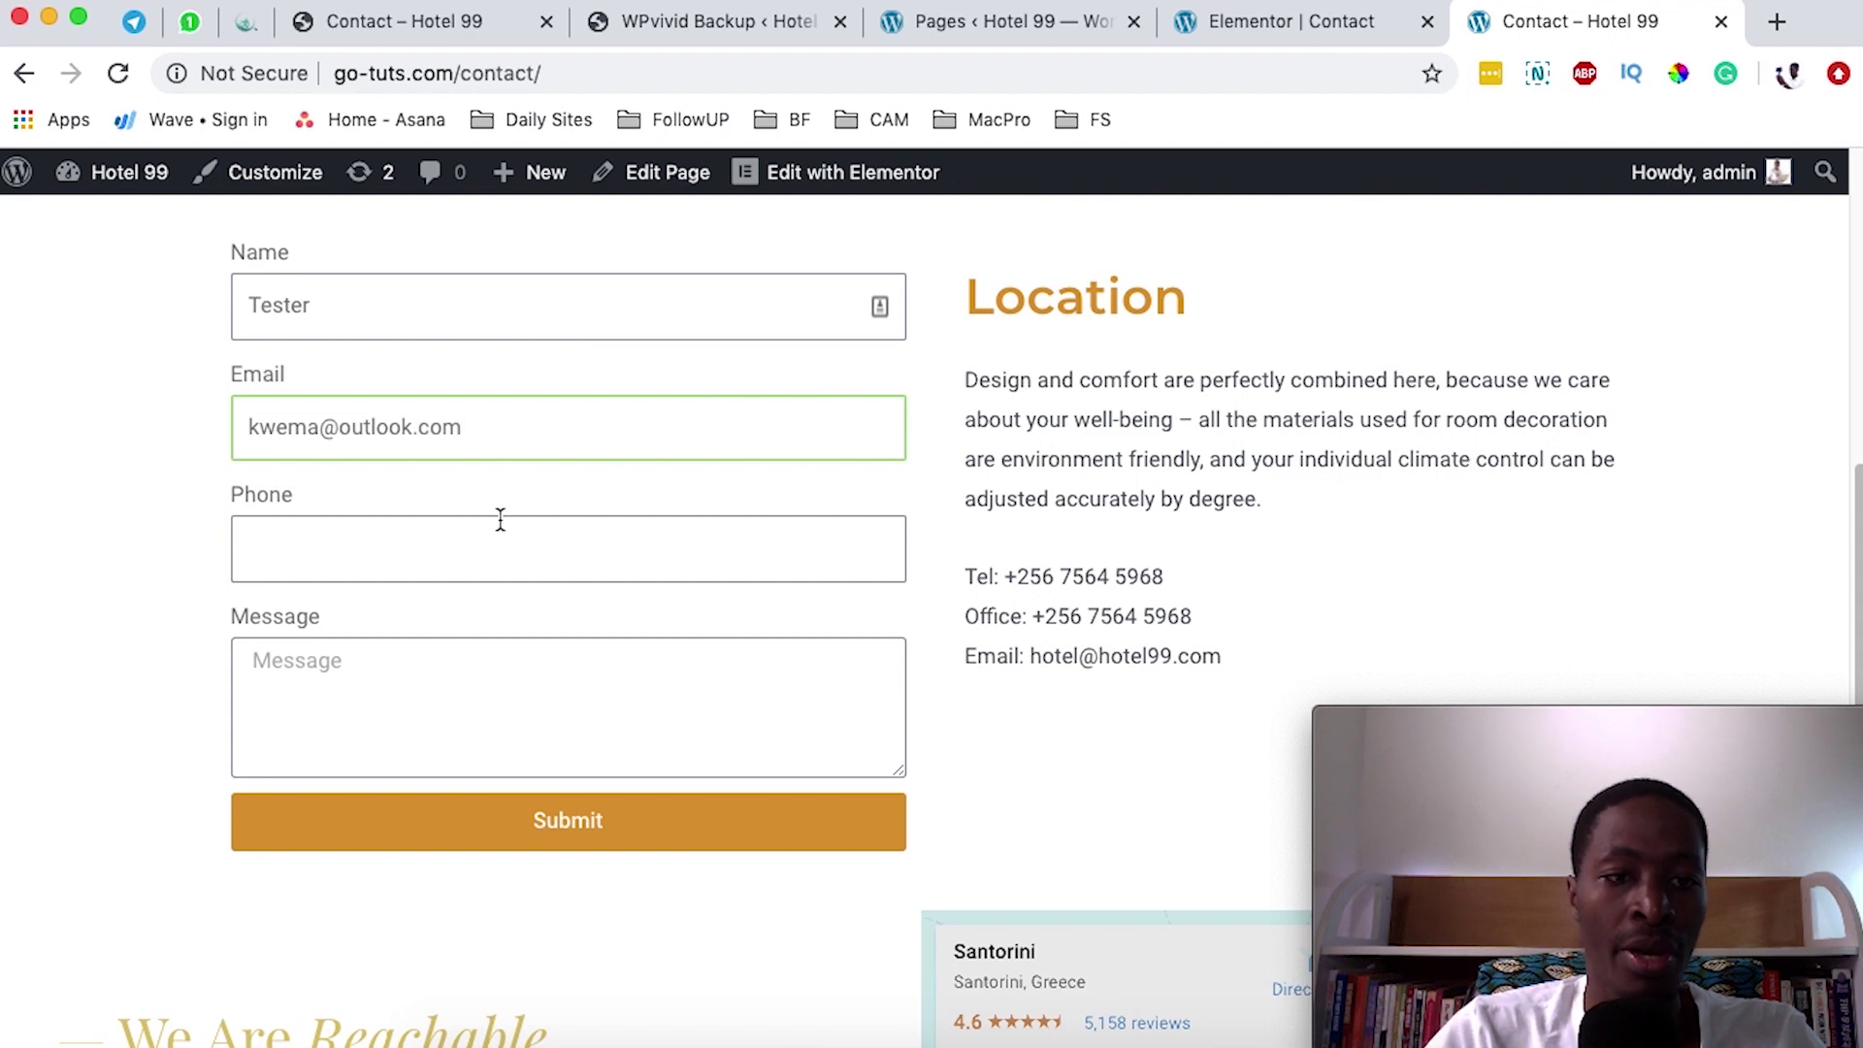
key(Tab)
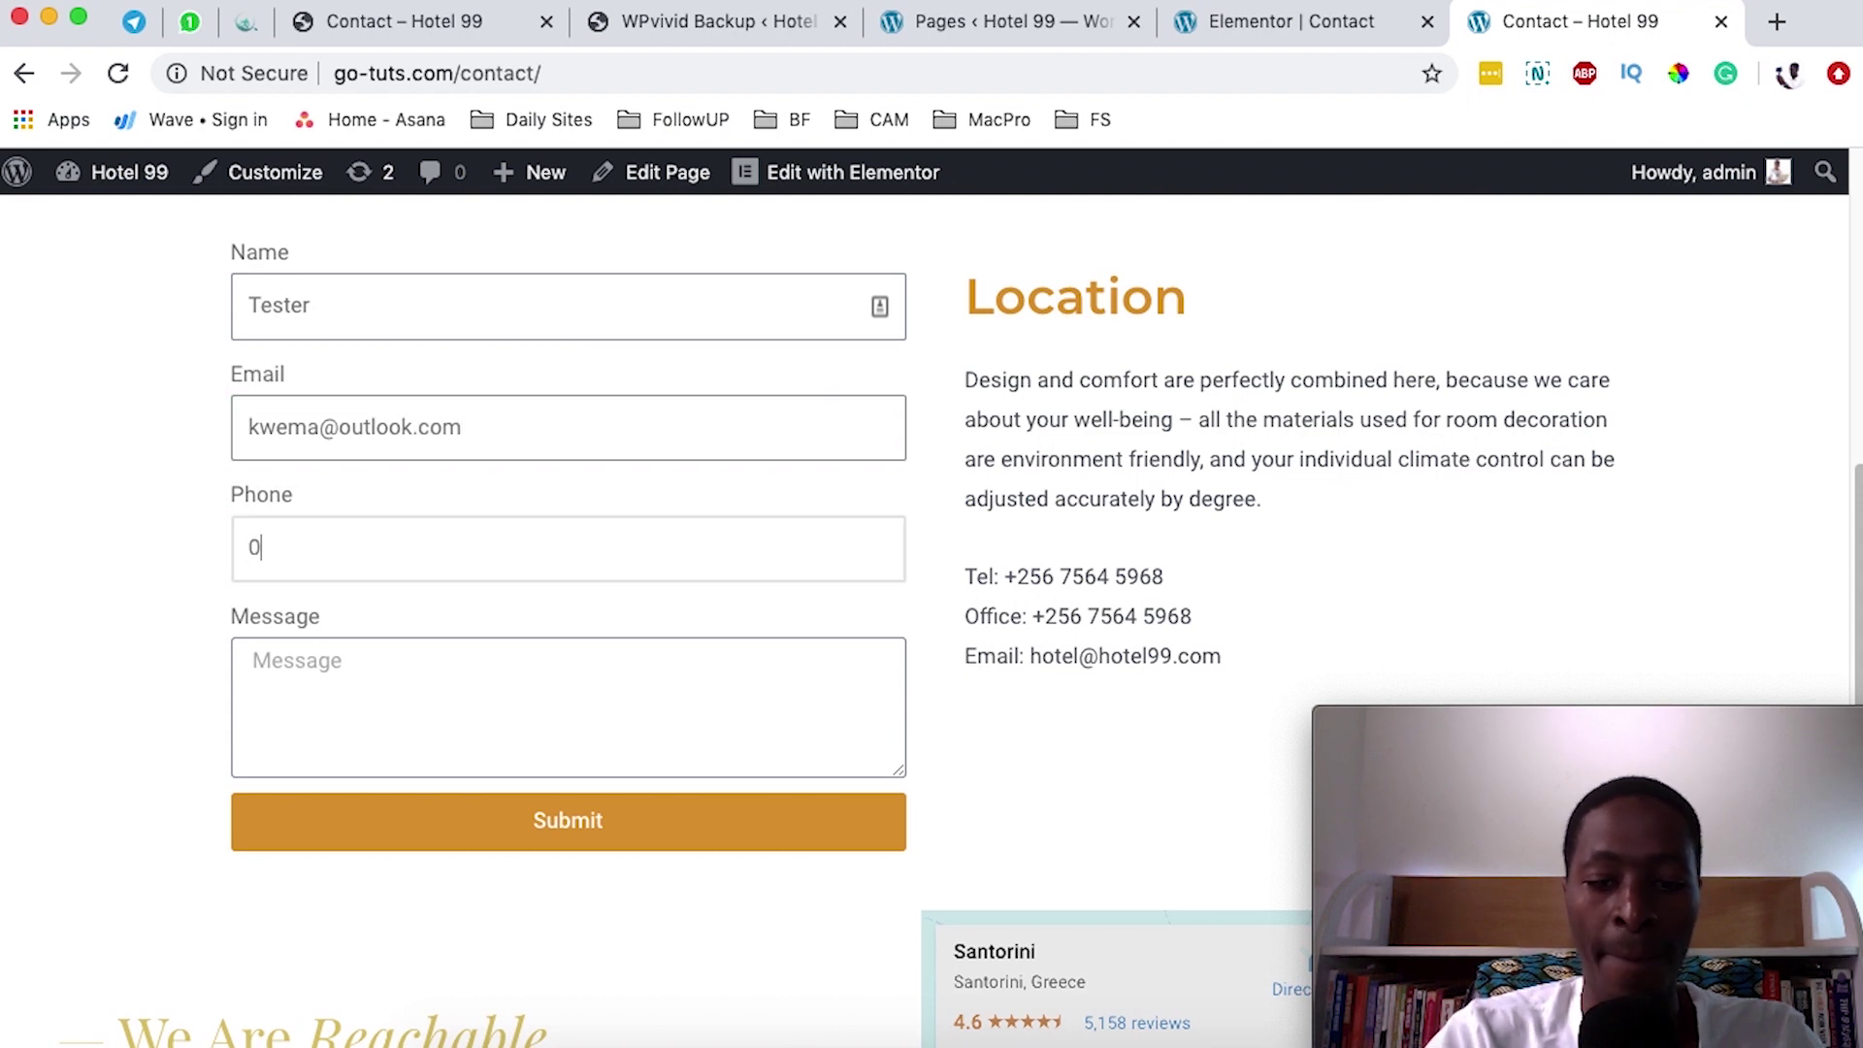
click(537, 684)
- Enter the message 'I would like to test this form' and submit the form
text(I would to test this form)
click(331, 660)
text(l)
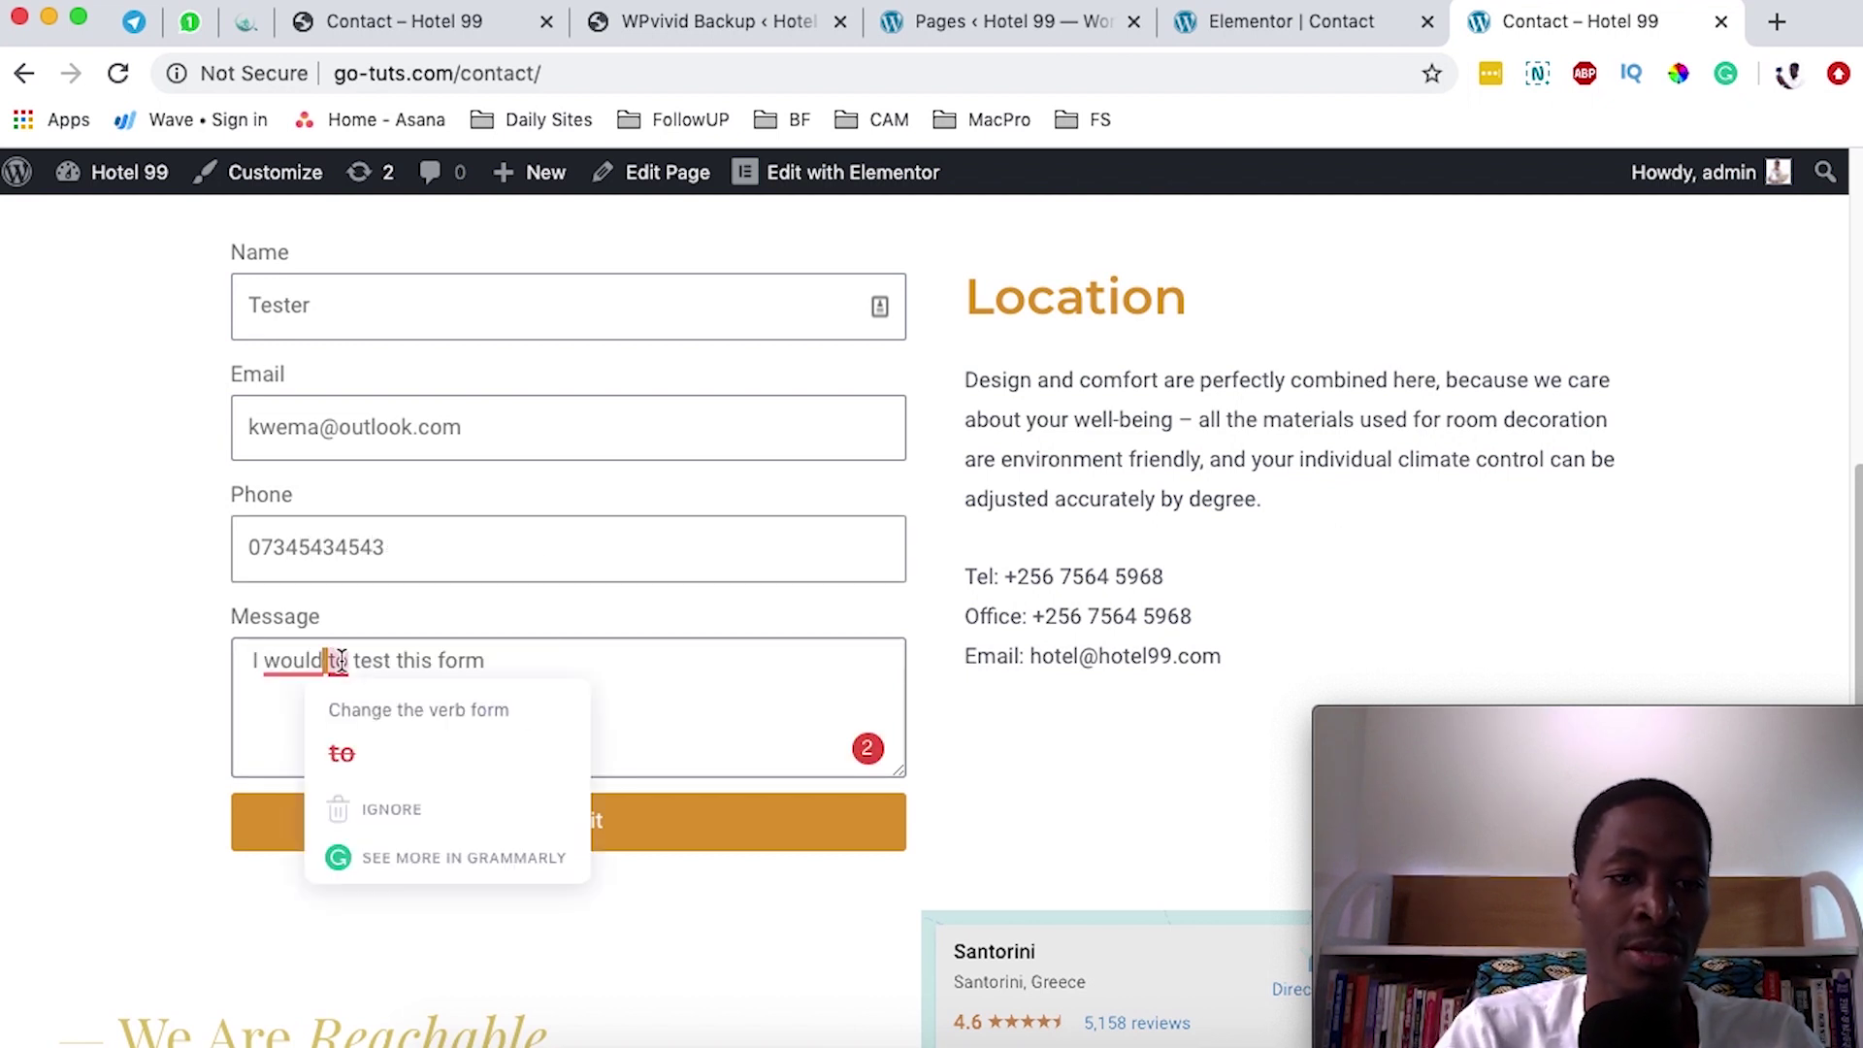
text(ike)
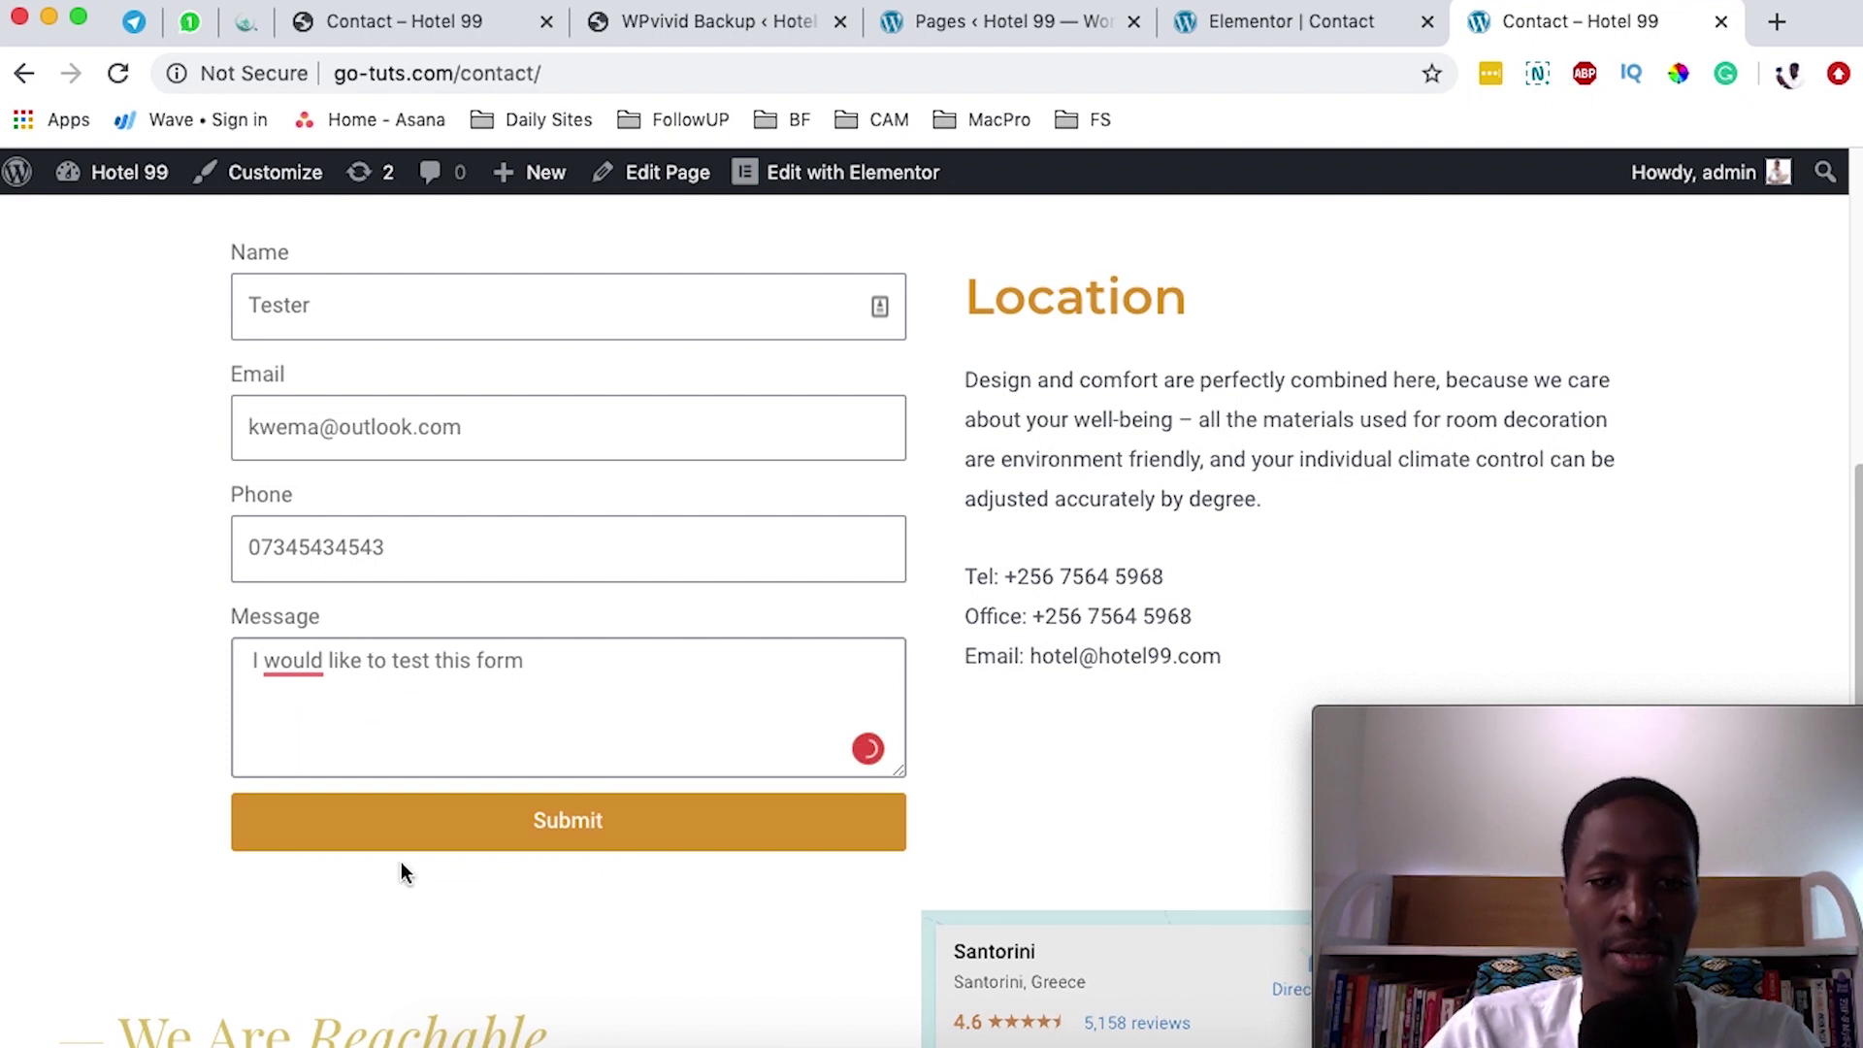
click(532, 828)
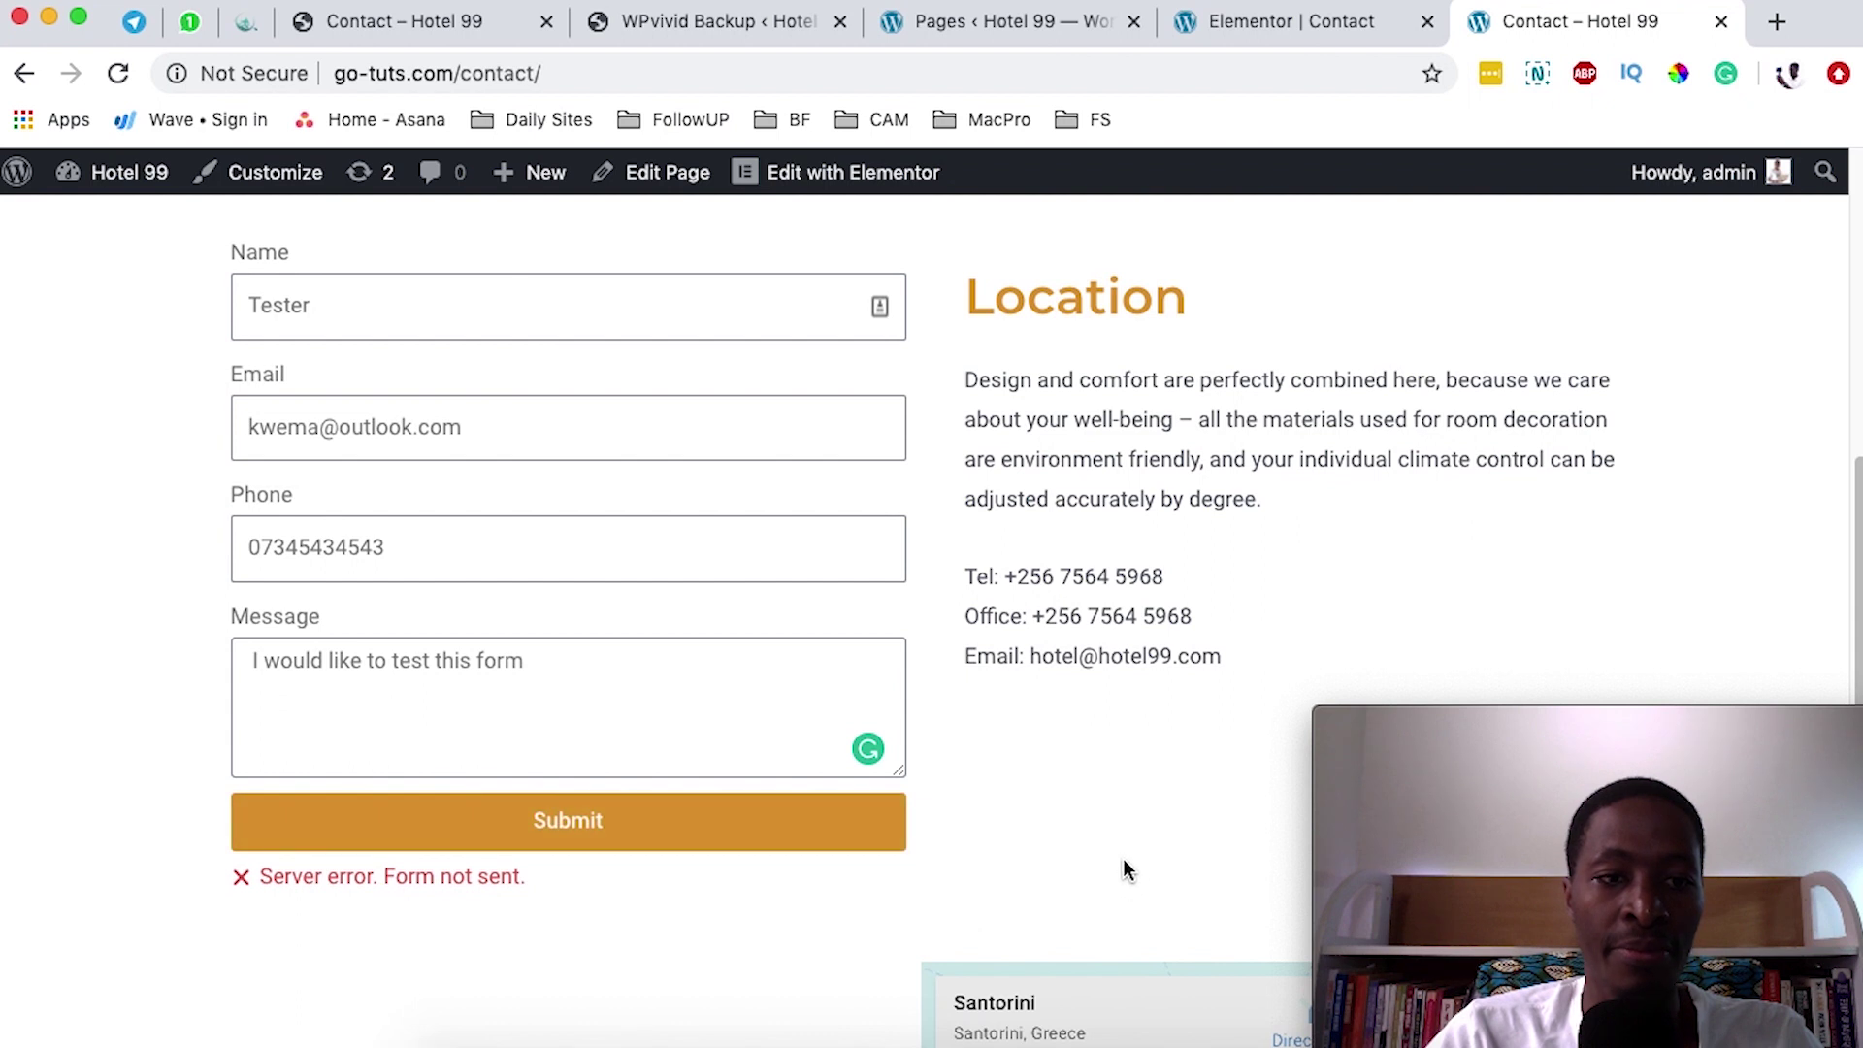
click(1294, 19)
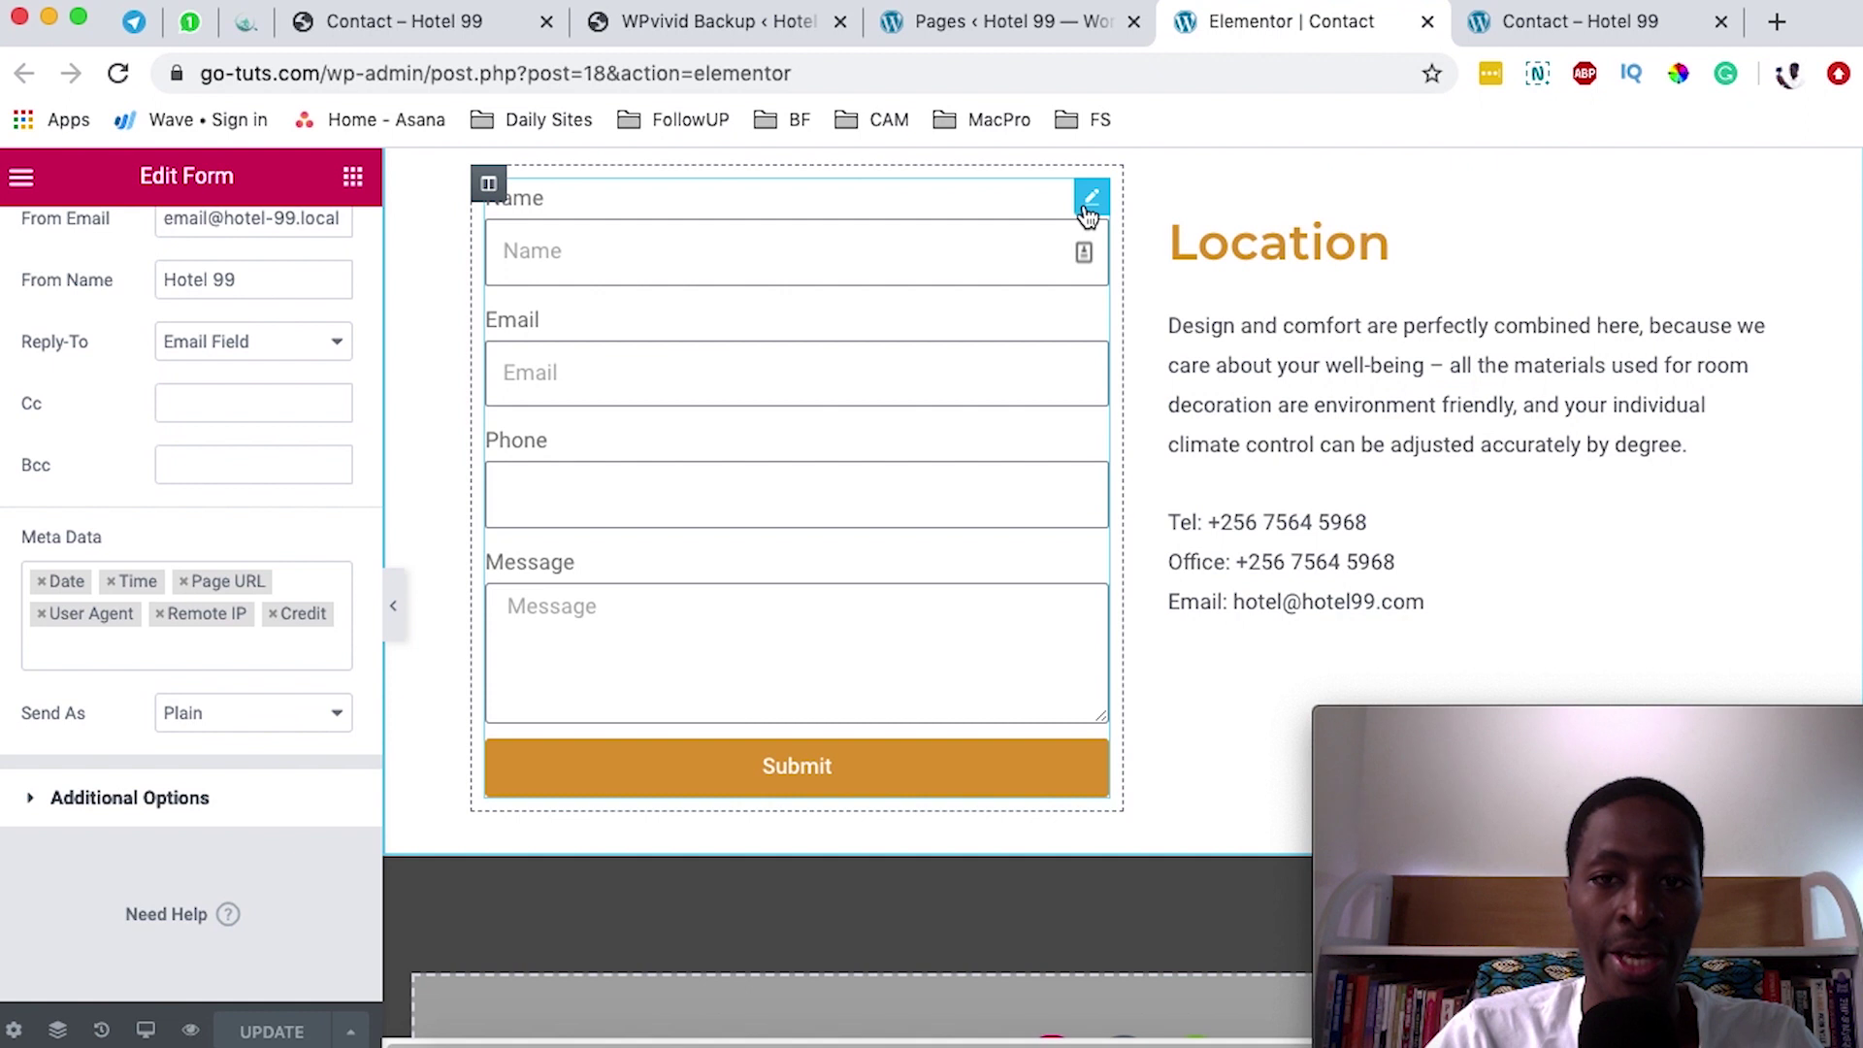
- Save the contact form's email settings in Elementor with Update
scroll(158, 453, up, 10)
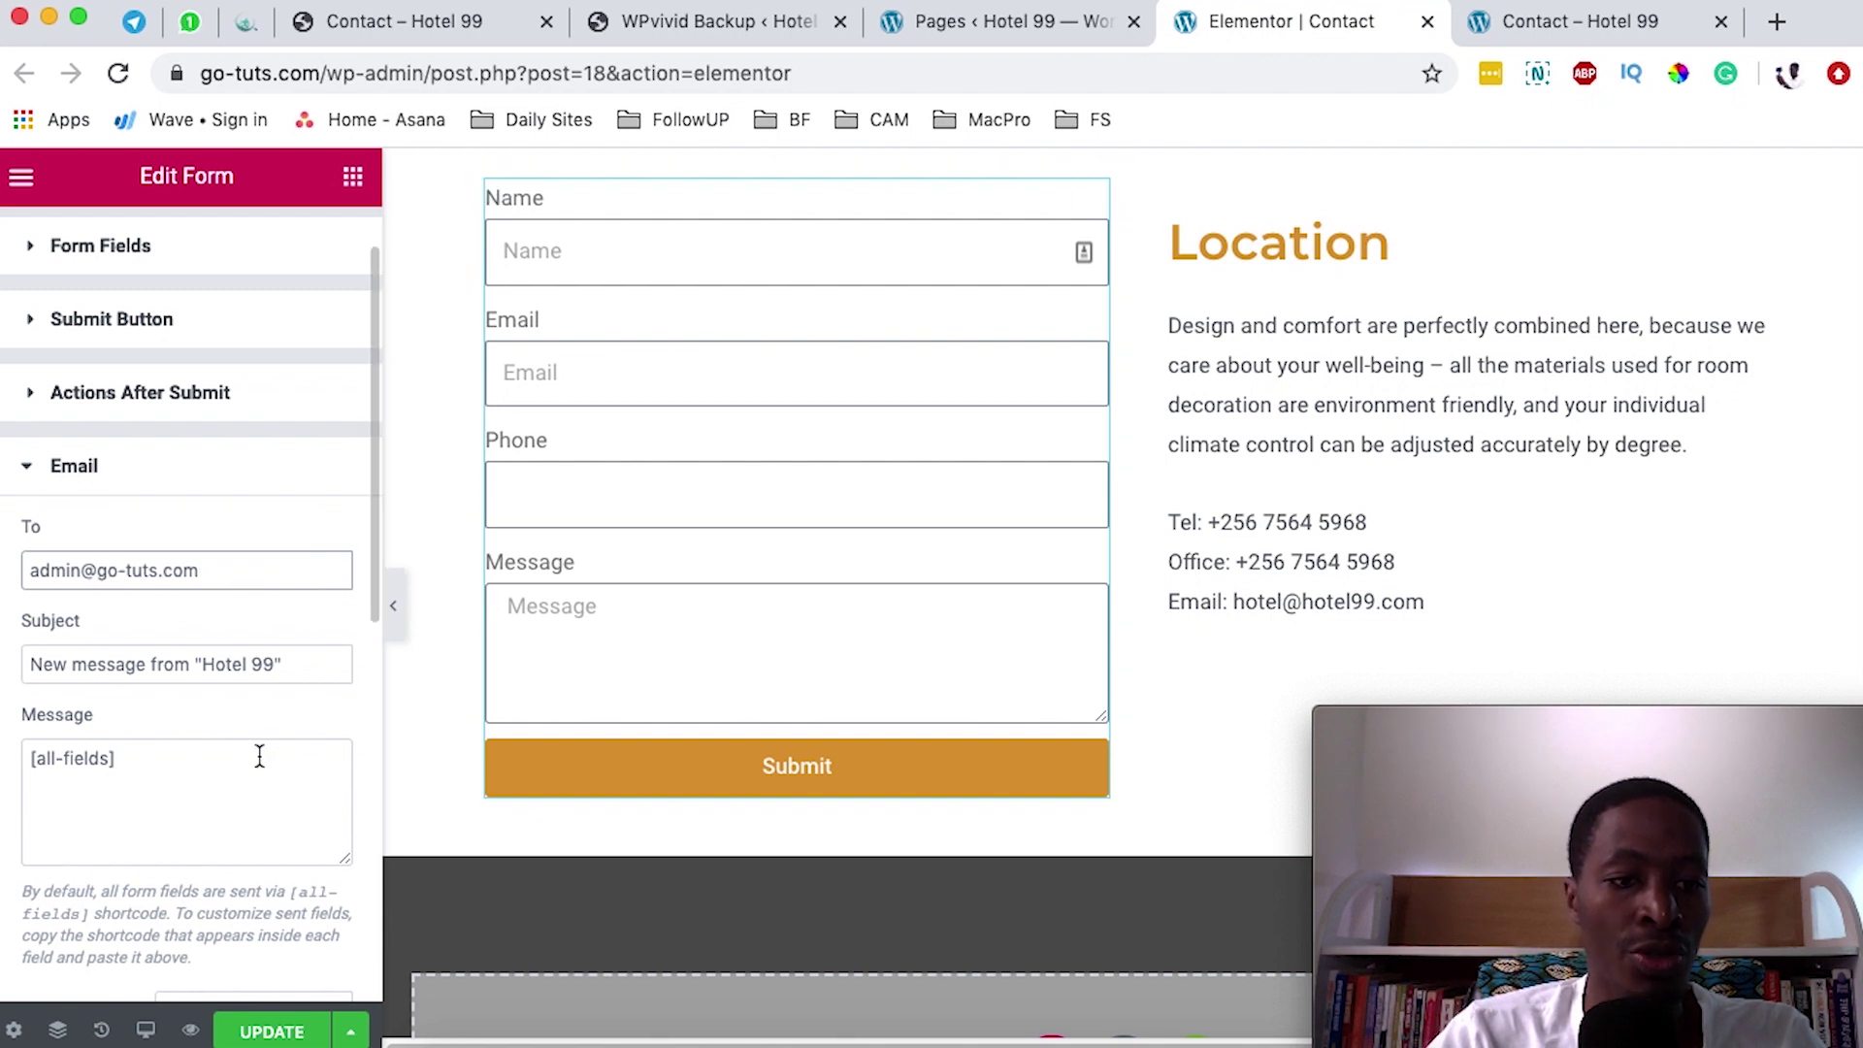
scroll(254, 749, down, 6)
scroll(254, 736, down, 3)
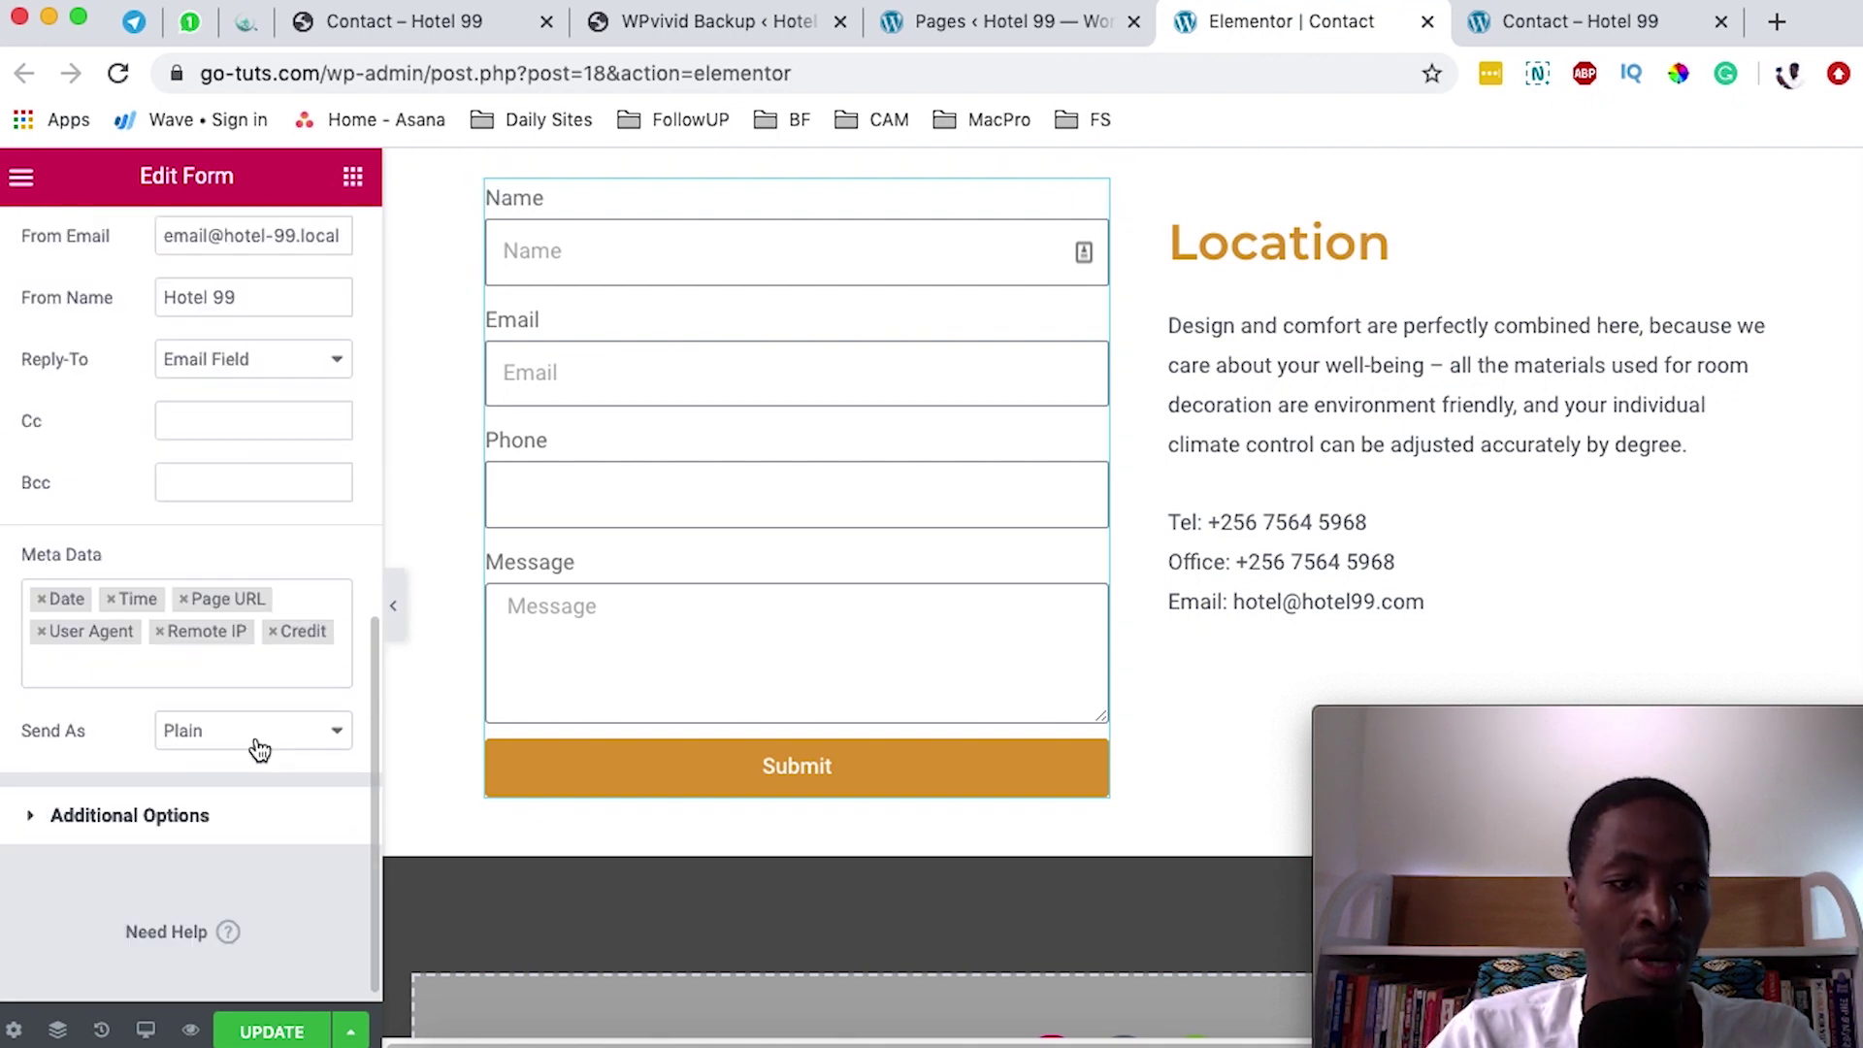
click(257, 1032)
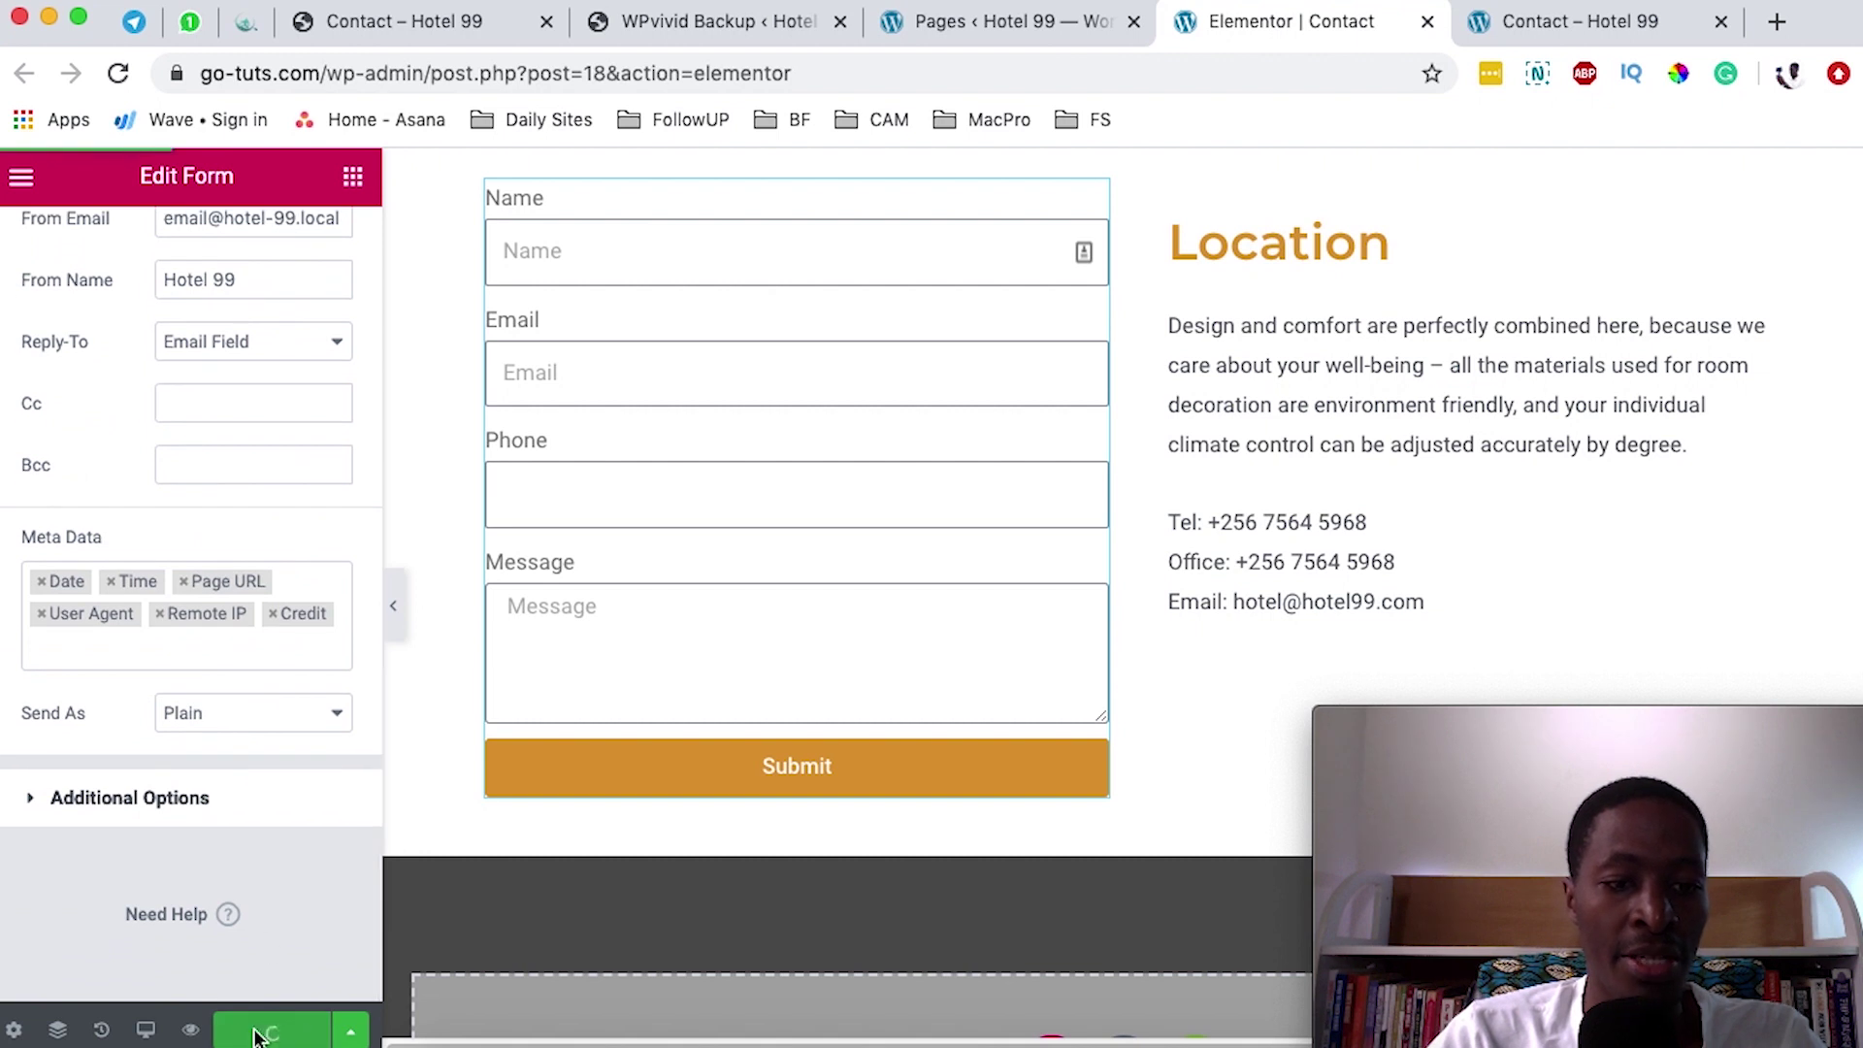
click(1640, 21)
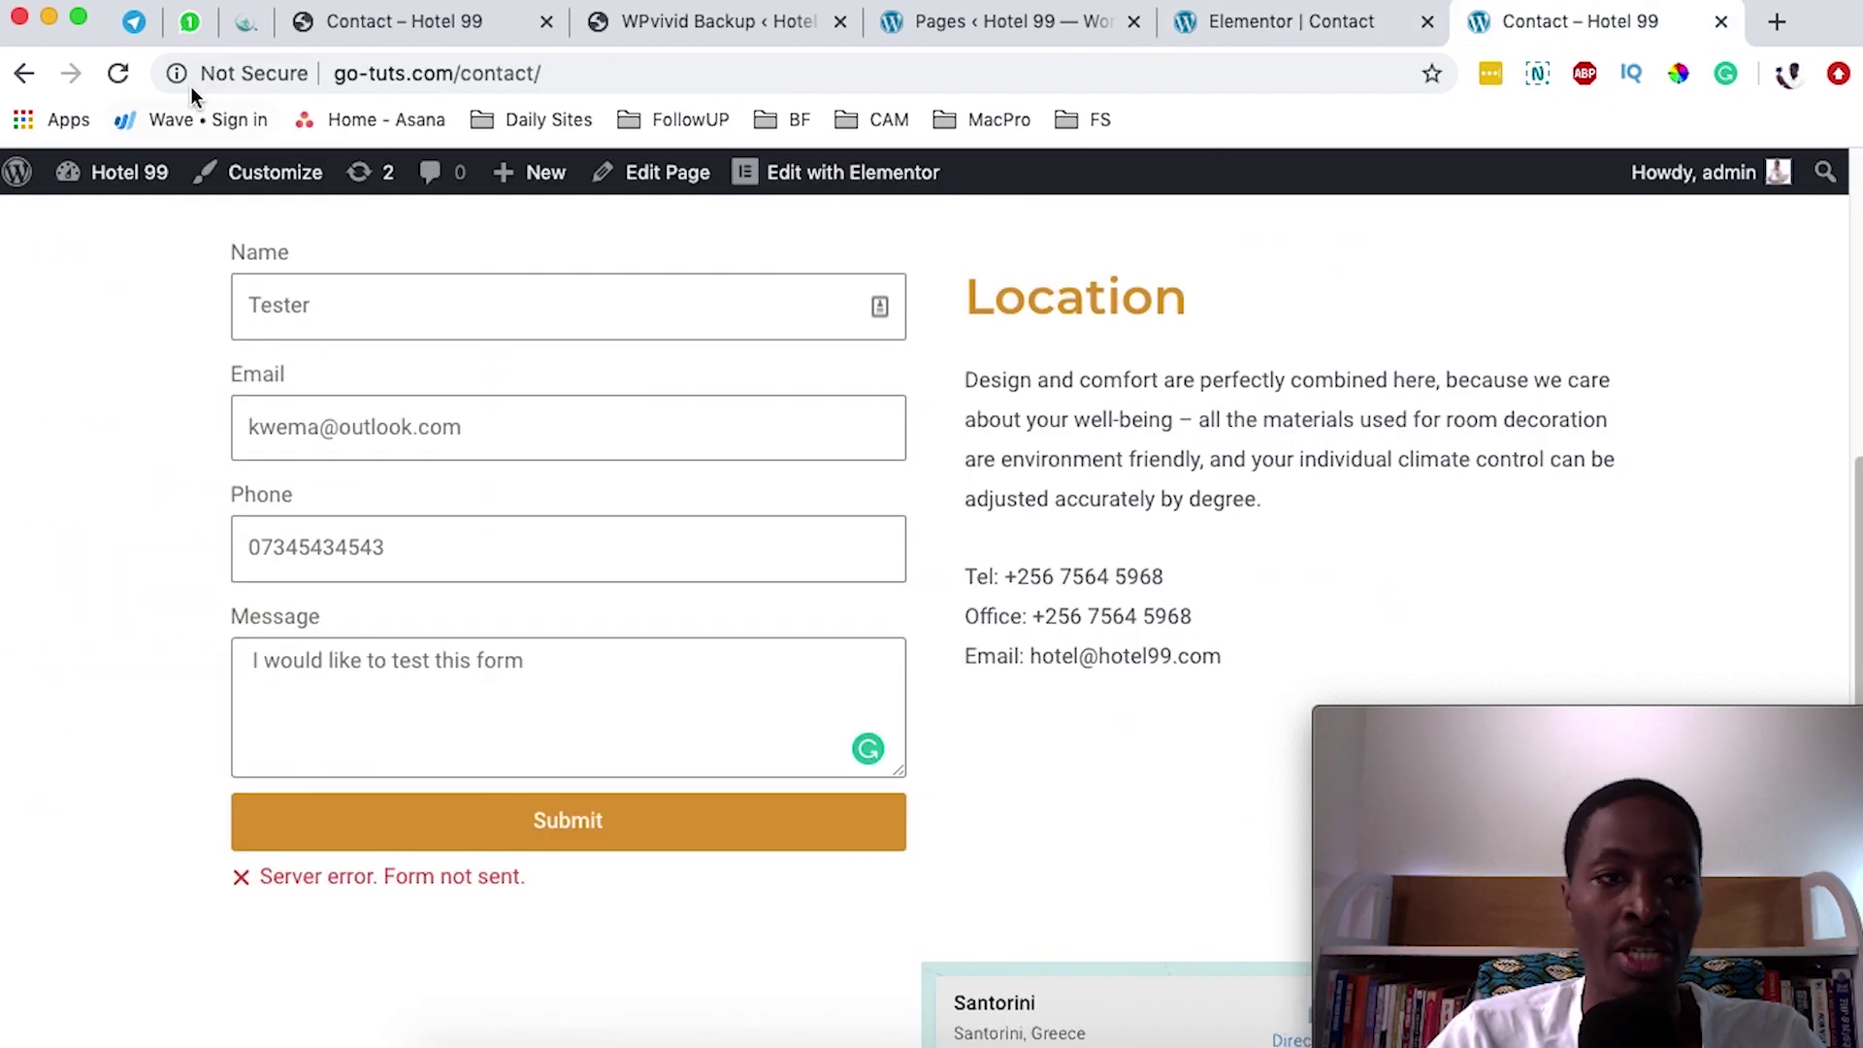
- Reload the Contact form and enter name 'Tester 2' plus the saved e-mail address
click(118, 73)
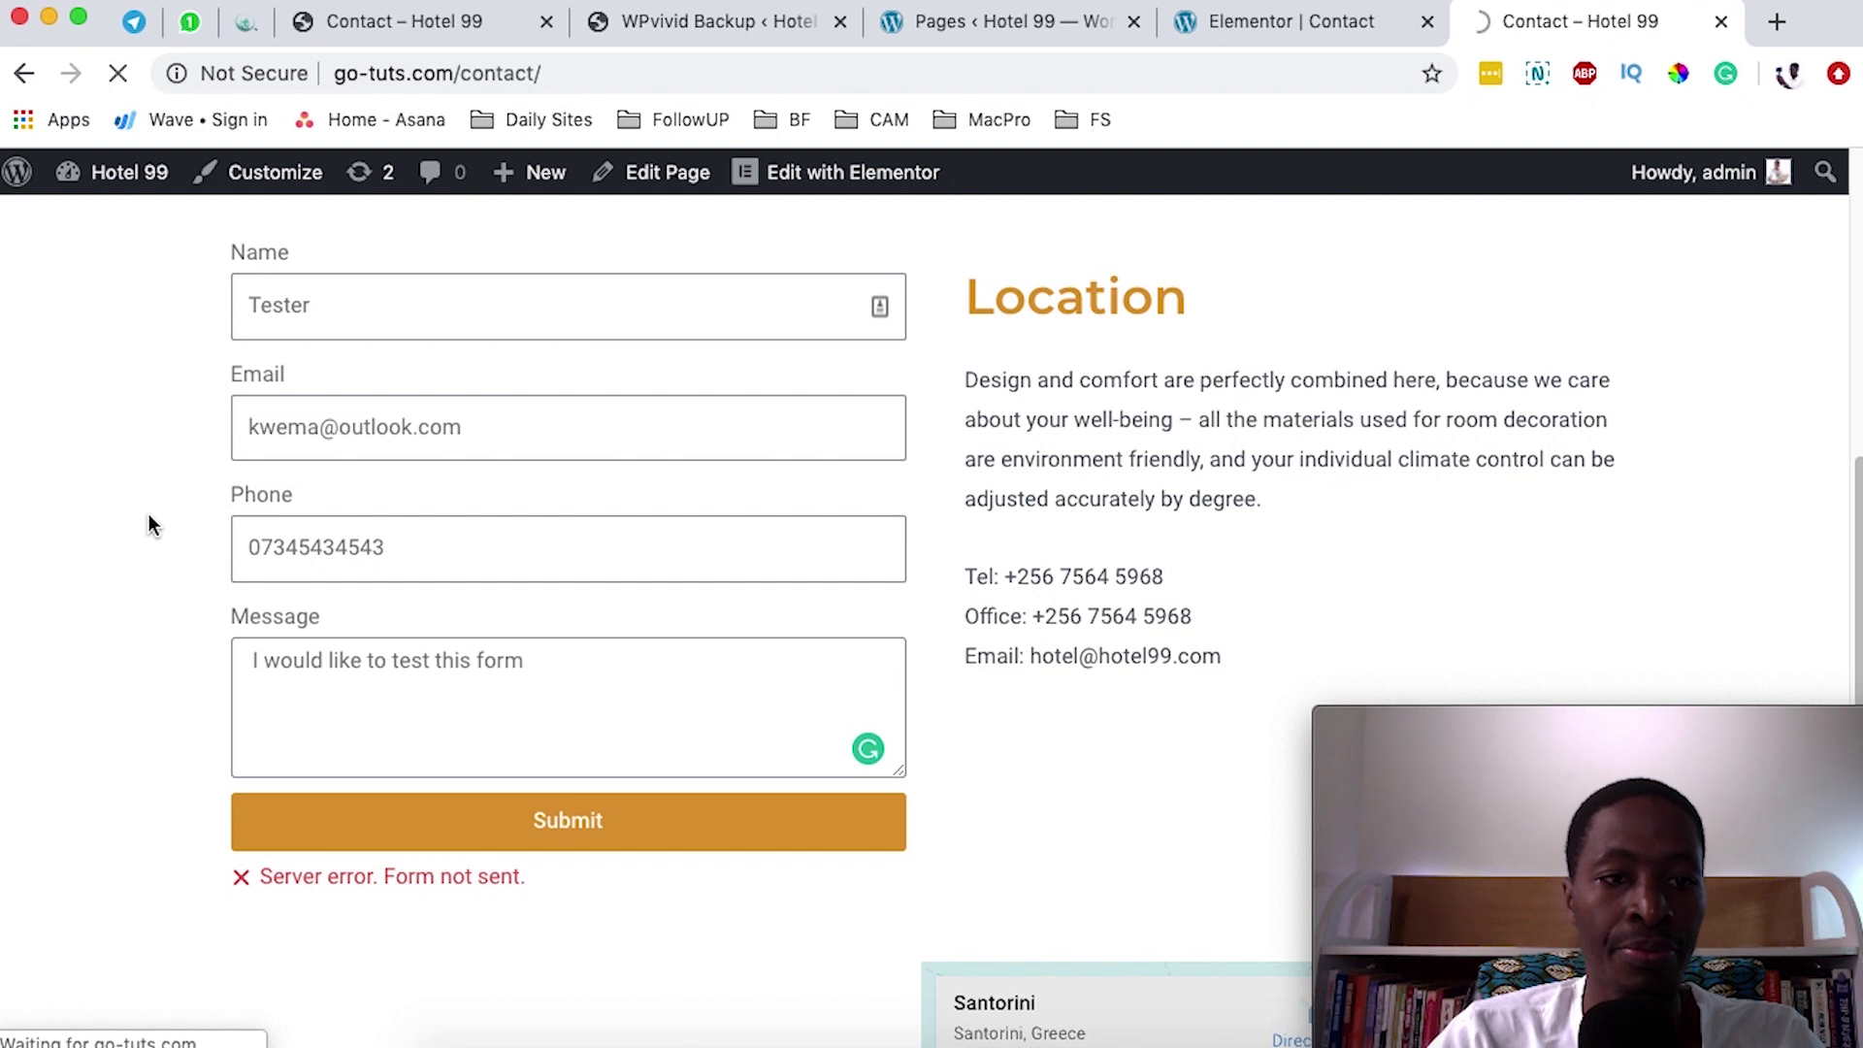
click(295, 310)
click(67, 391)
click(282, 312)
text(Tester 2)
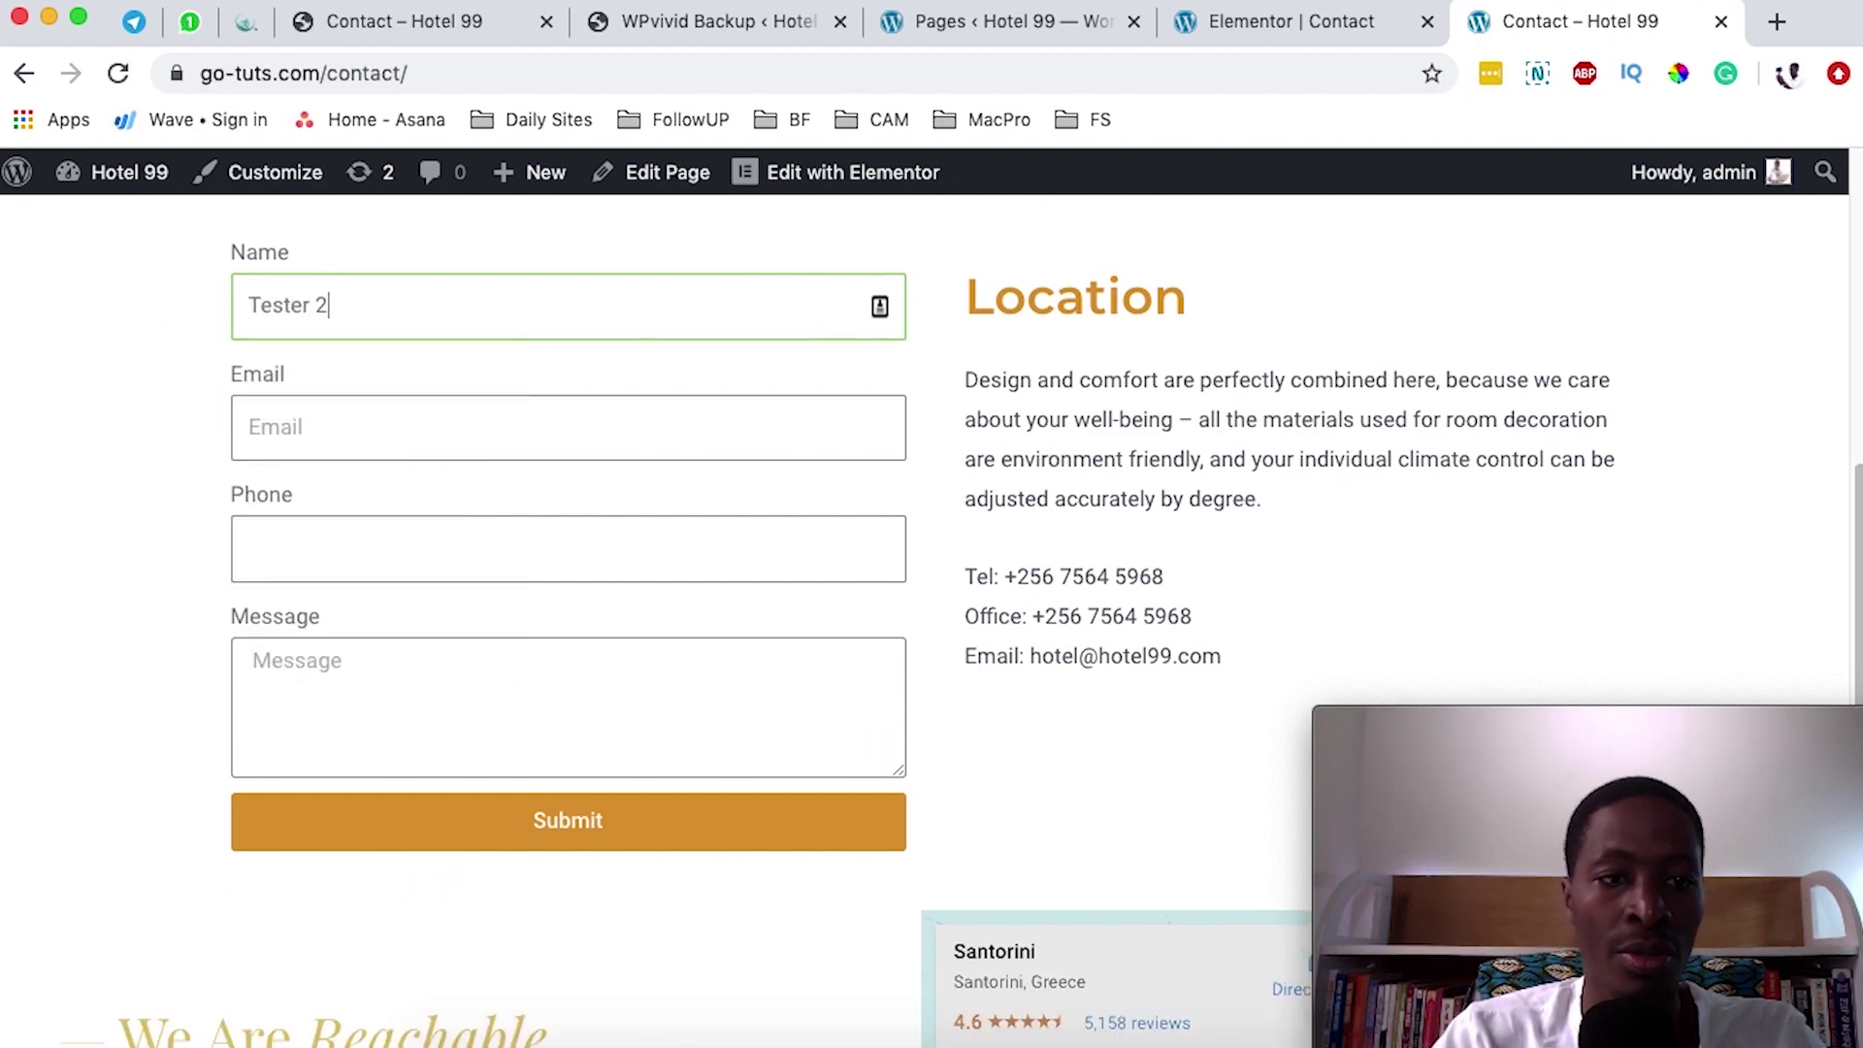
click(291, 431)
text(k)
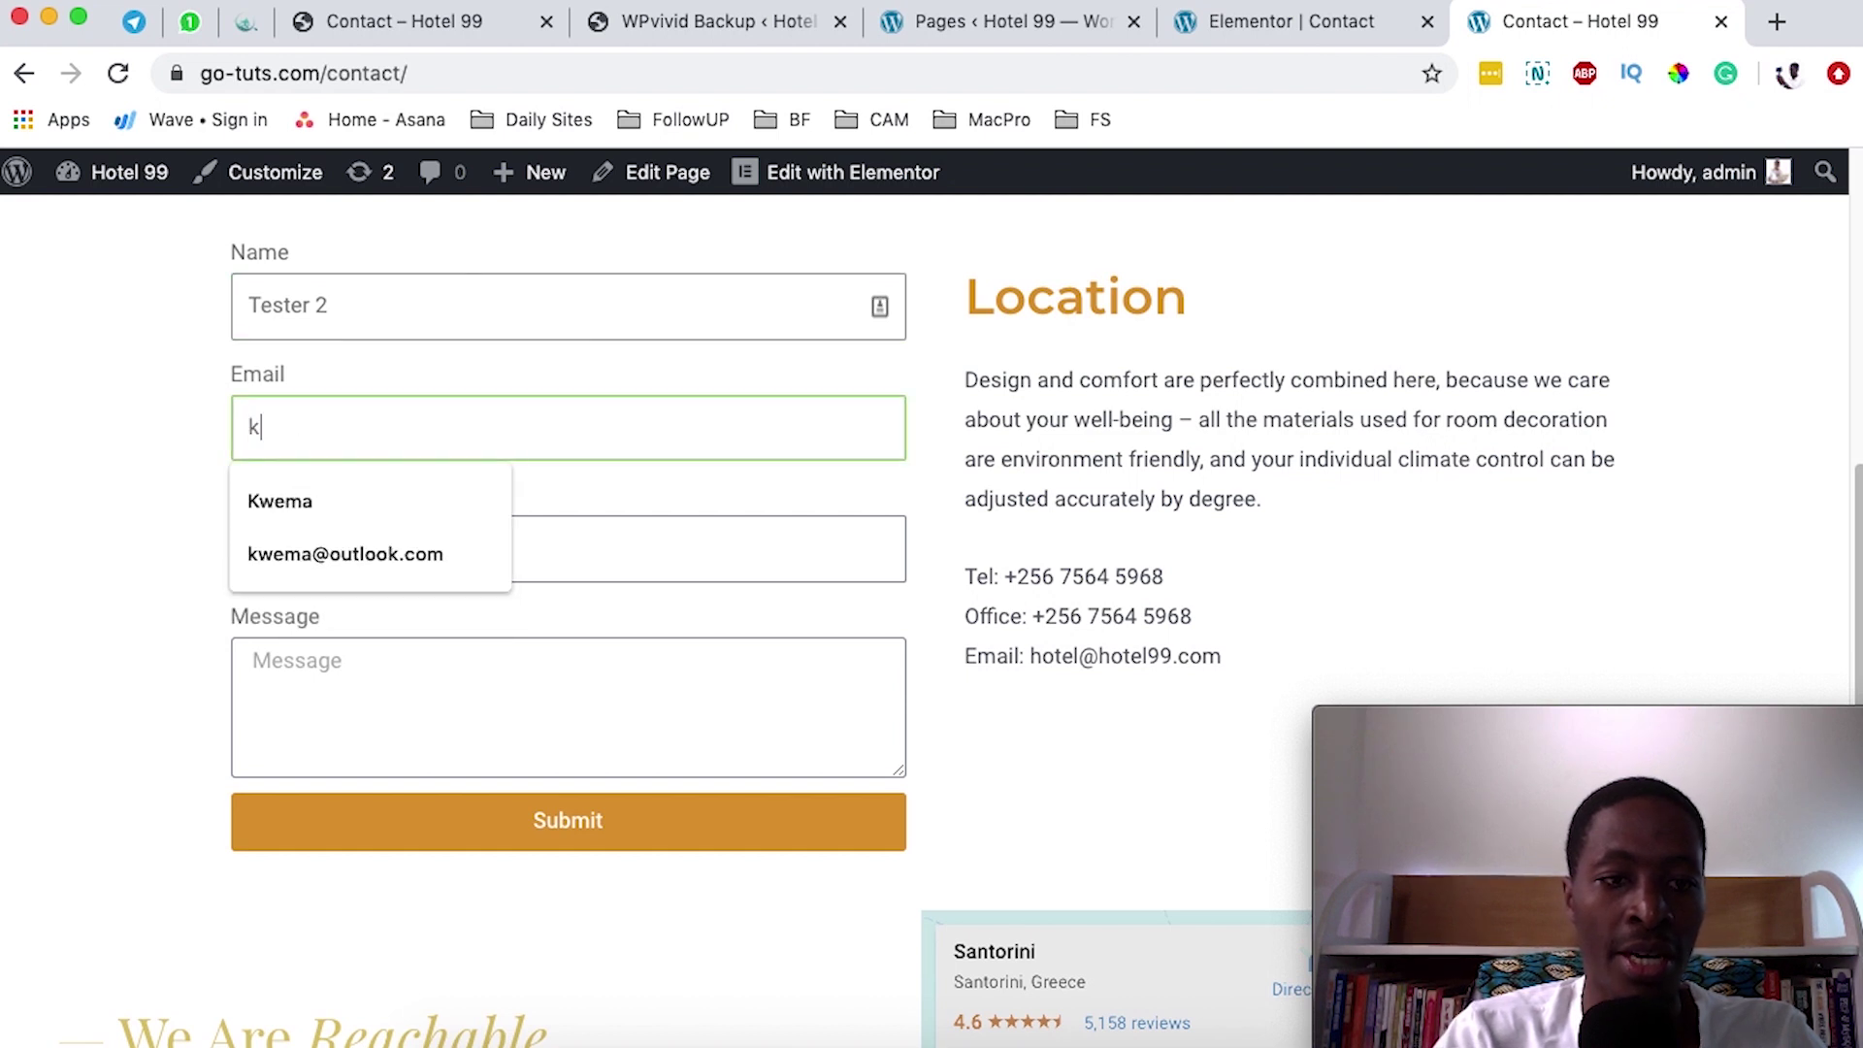
click(307, 554)
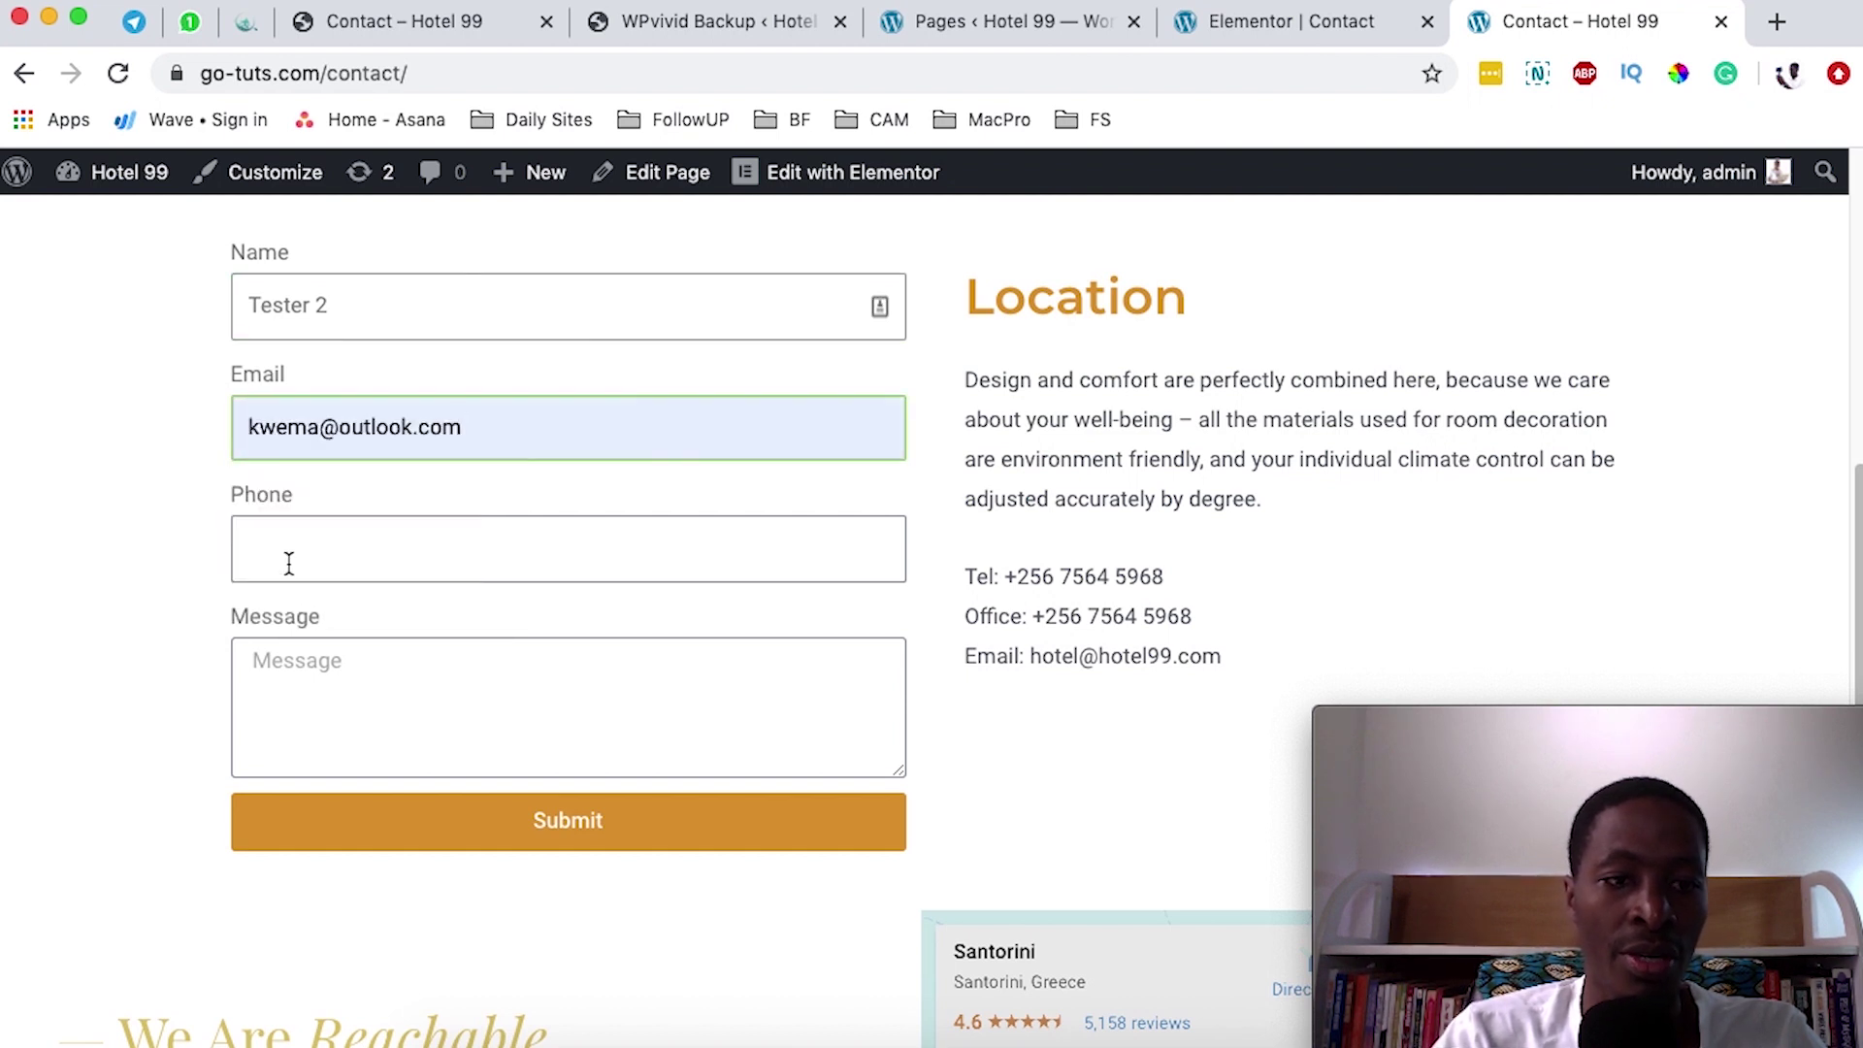
- Add a phone number and message 'This is a testing email', then submit successfully
click(290, 556)
key(Escape)
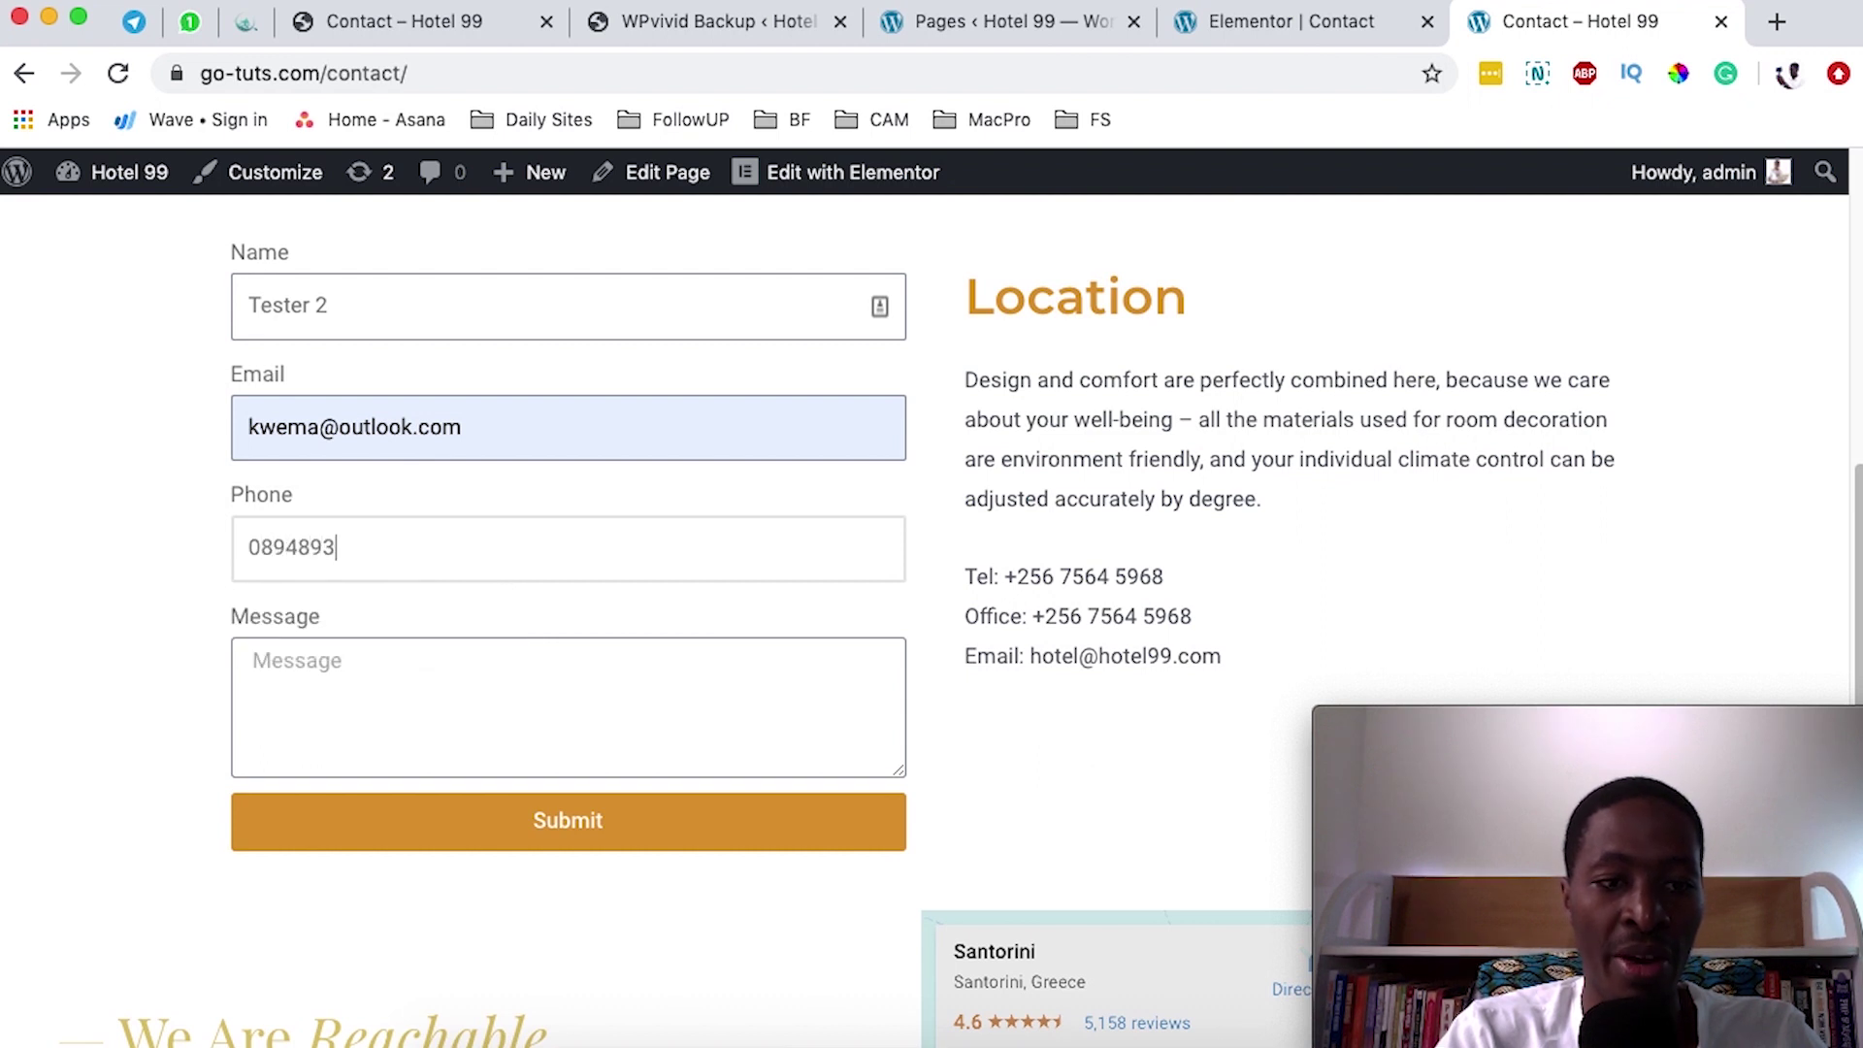
click(293, 708)
text(This )
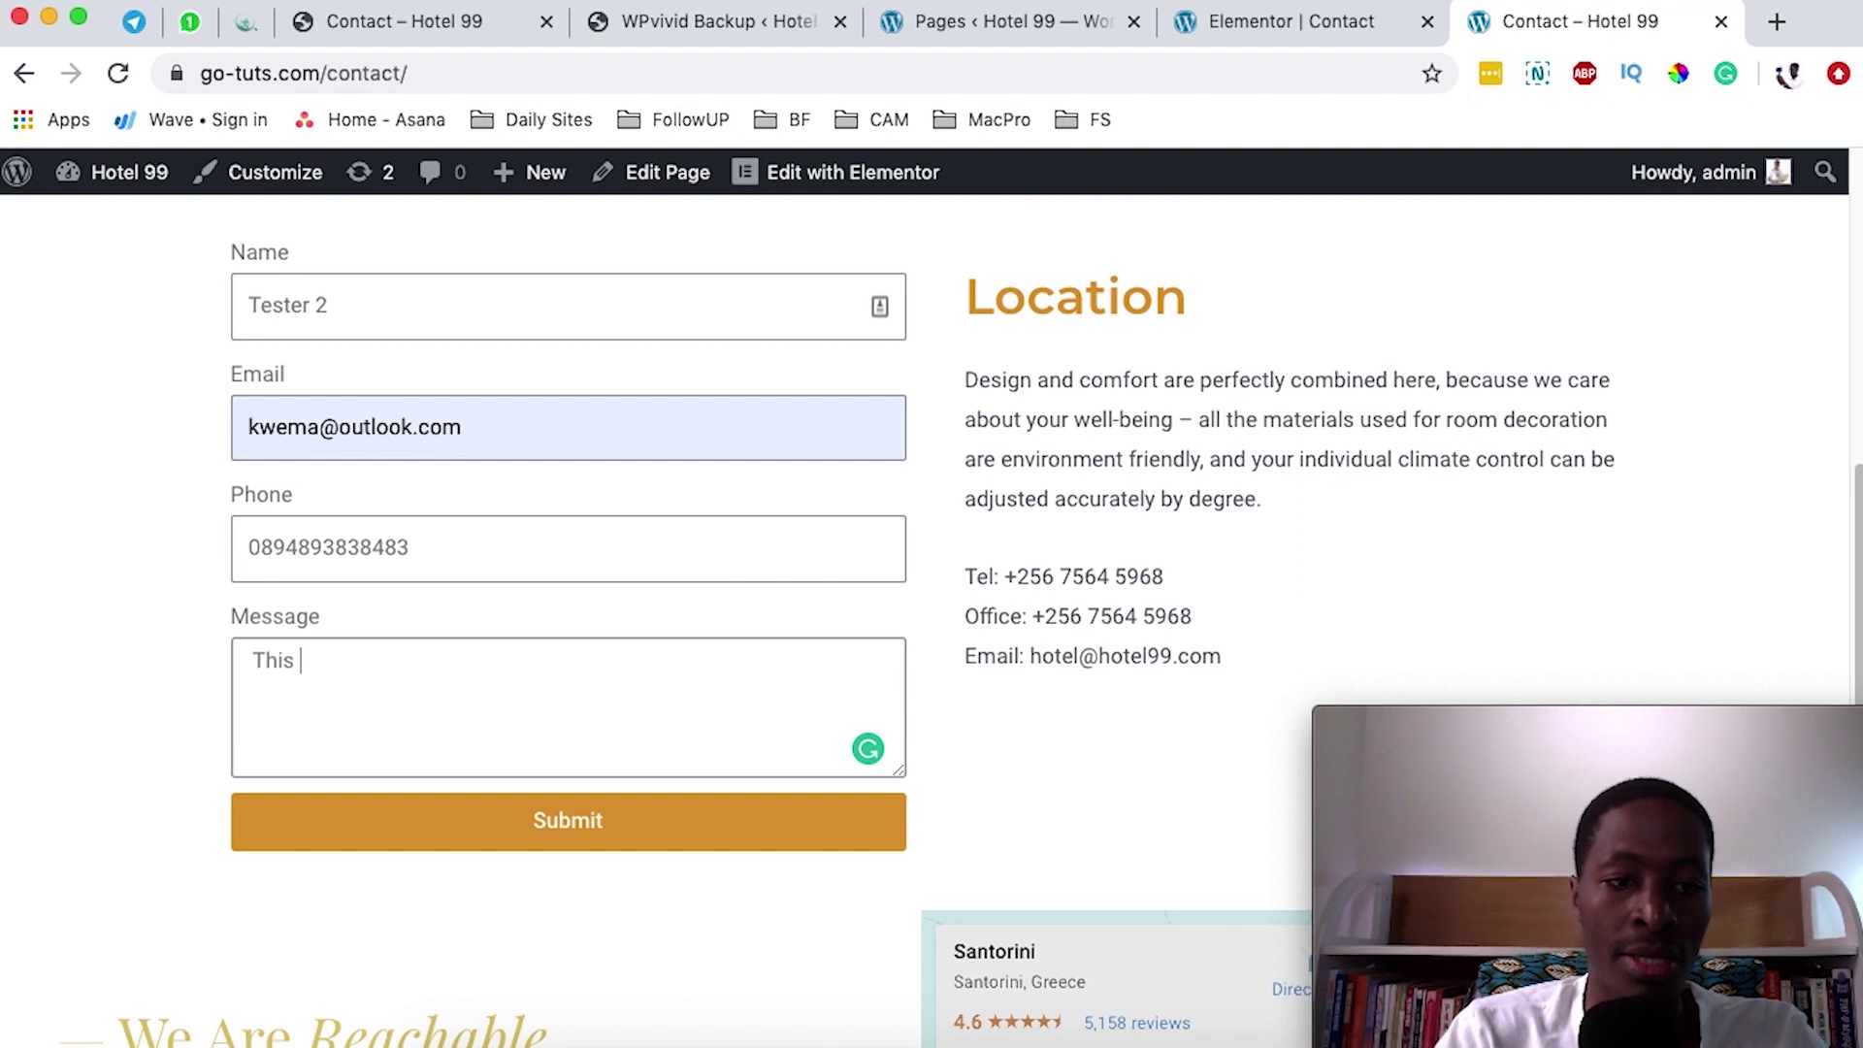
text(is a testing email 2)
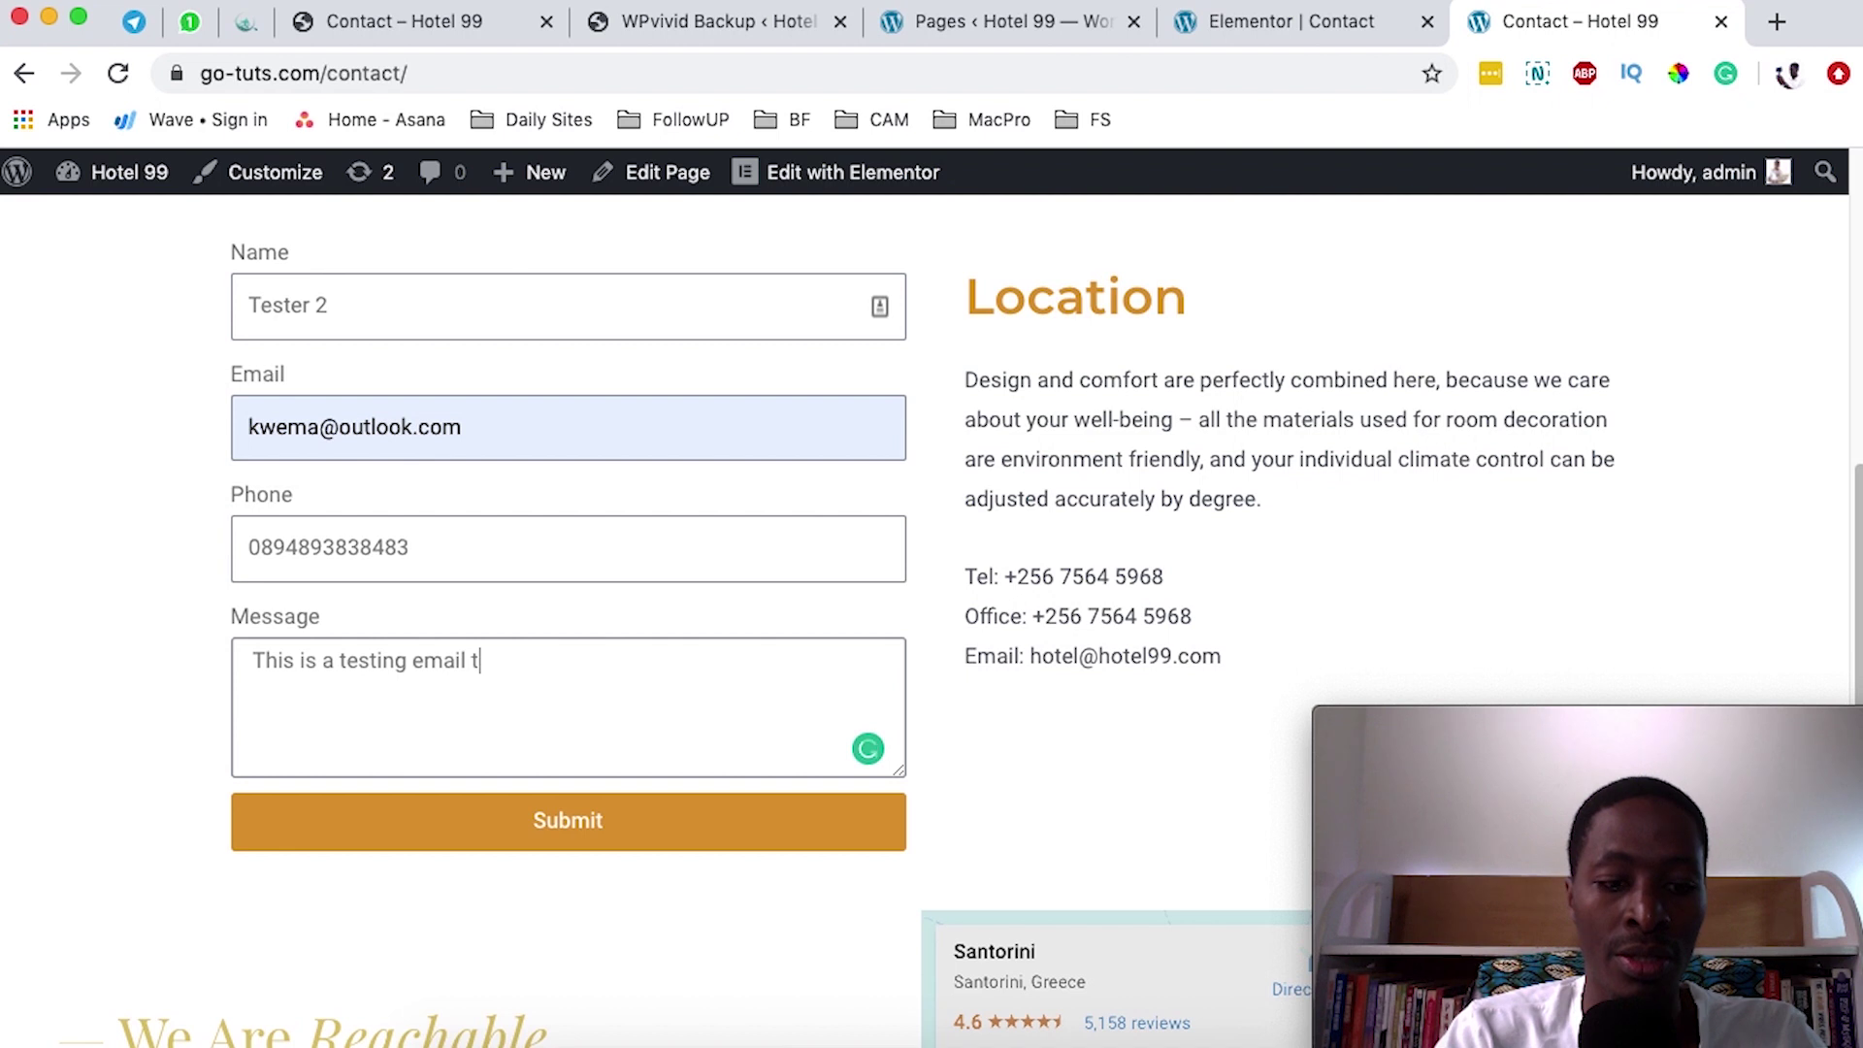
click(579, 824)
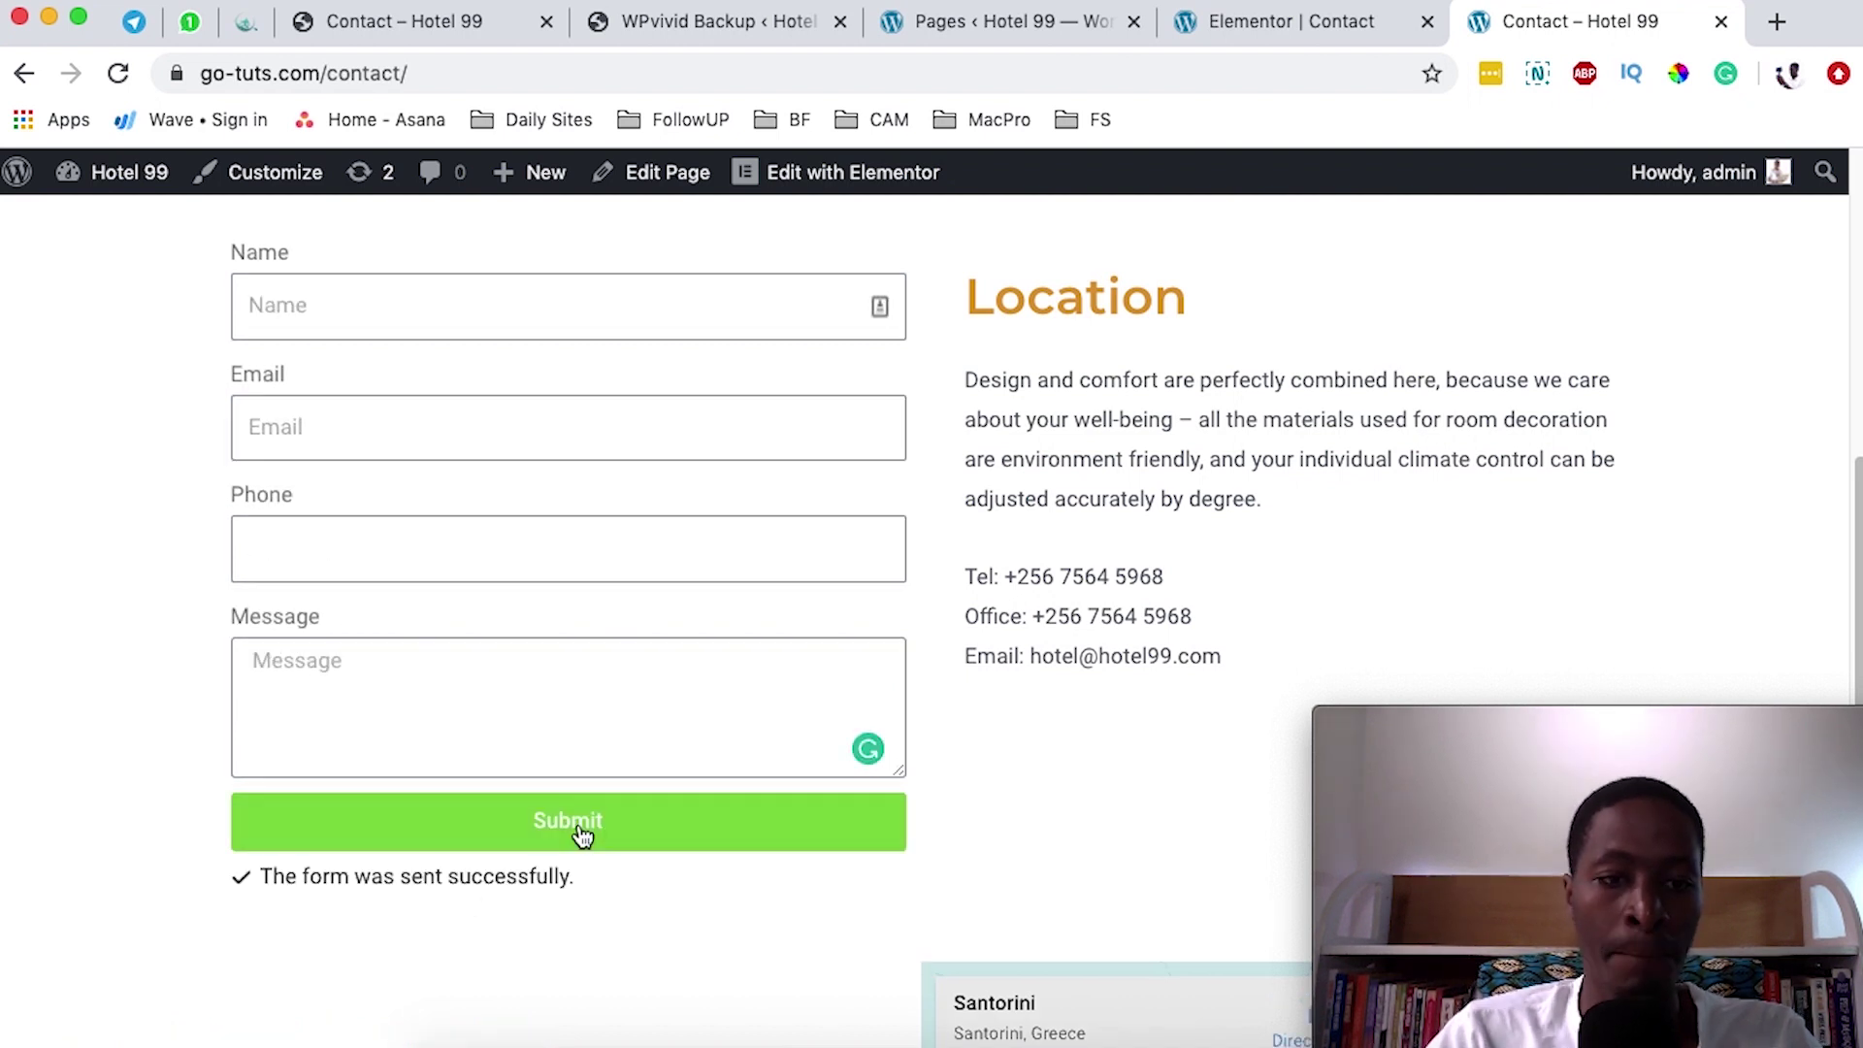
drag(573, 878, 302, 878)
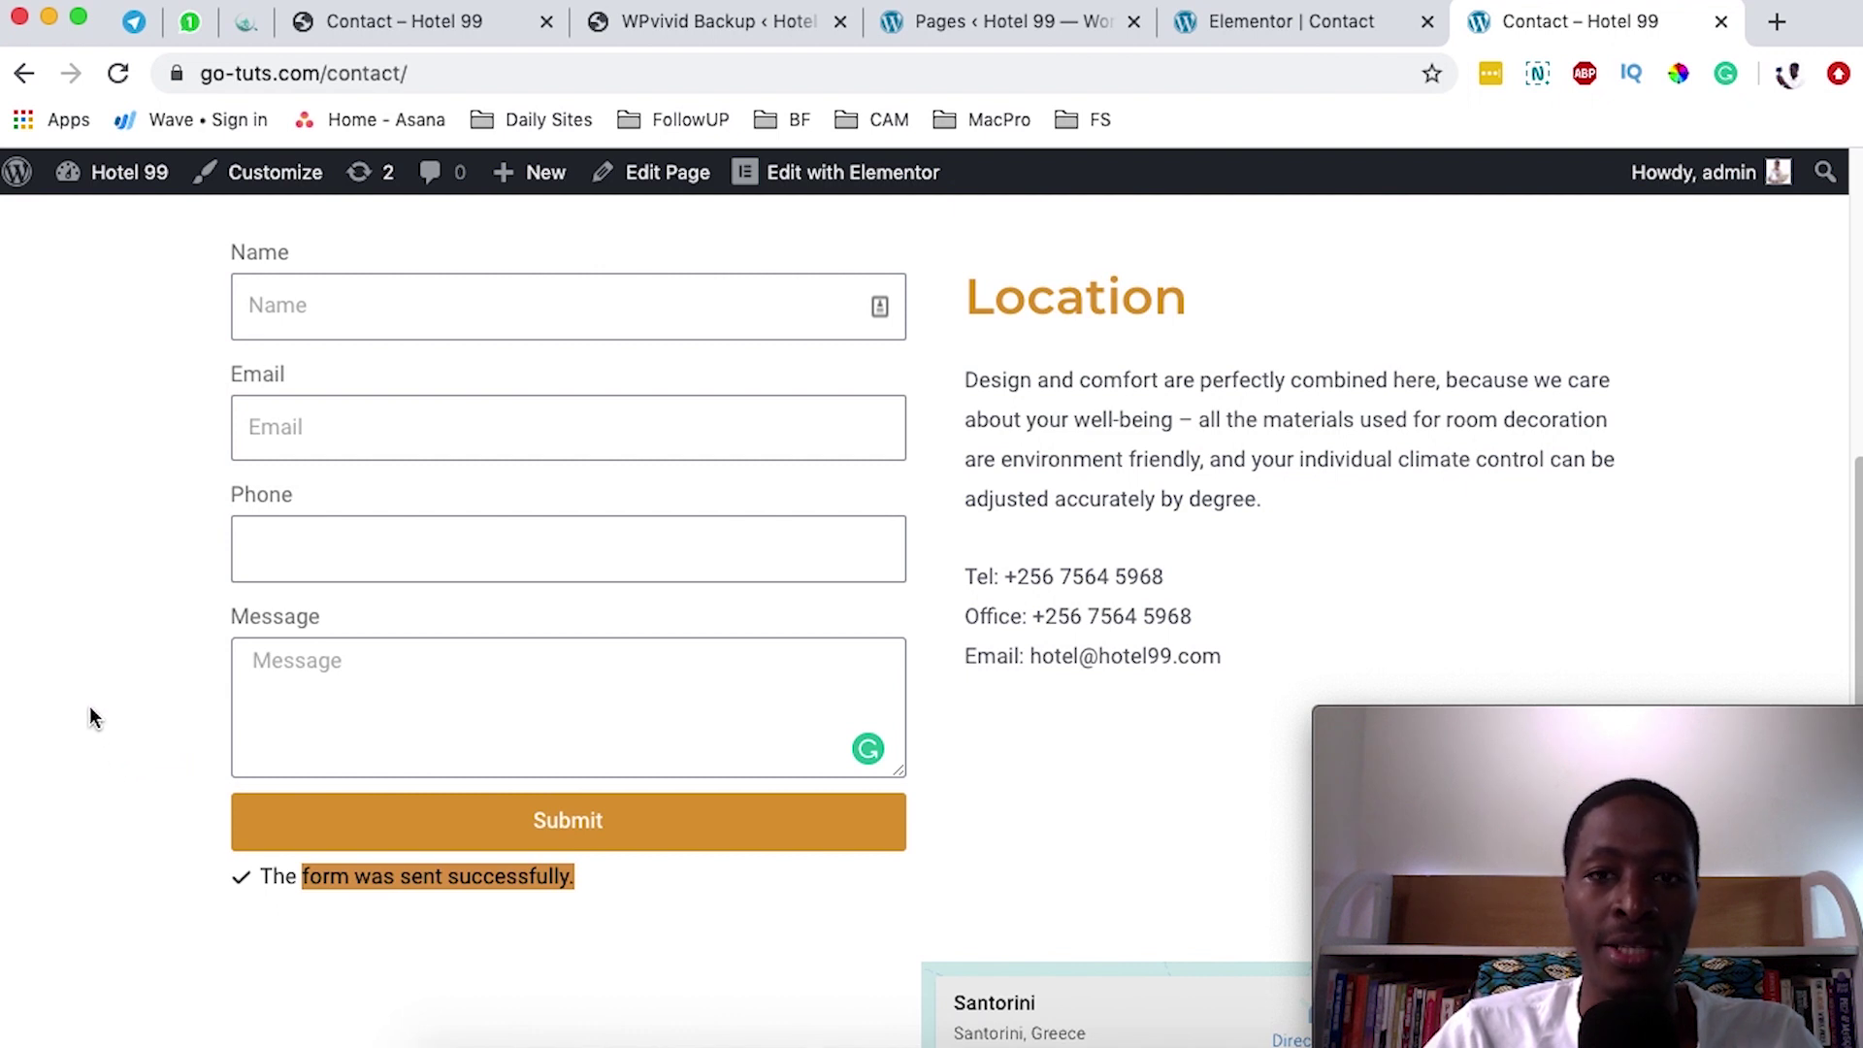
- Open webmail in a new tab and select the new Hotel 99 message in Roundcube
click(1776, 22)
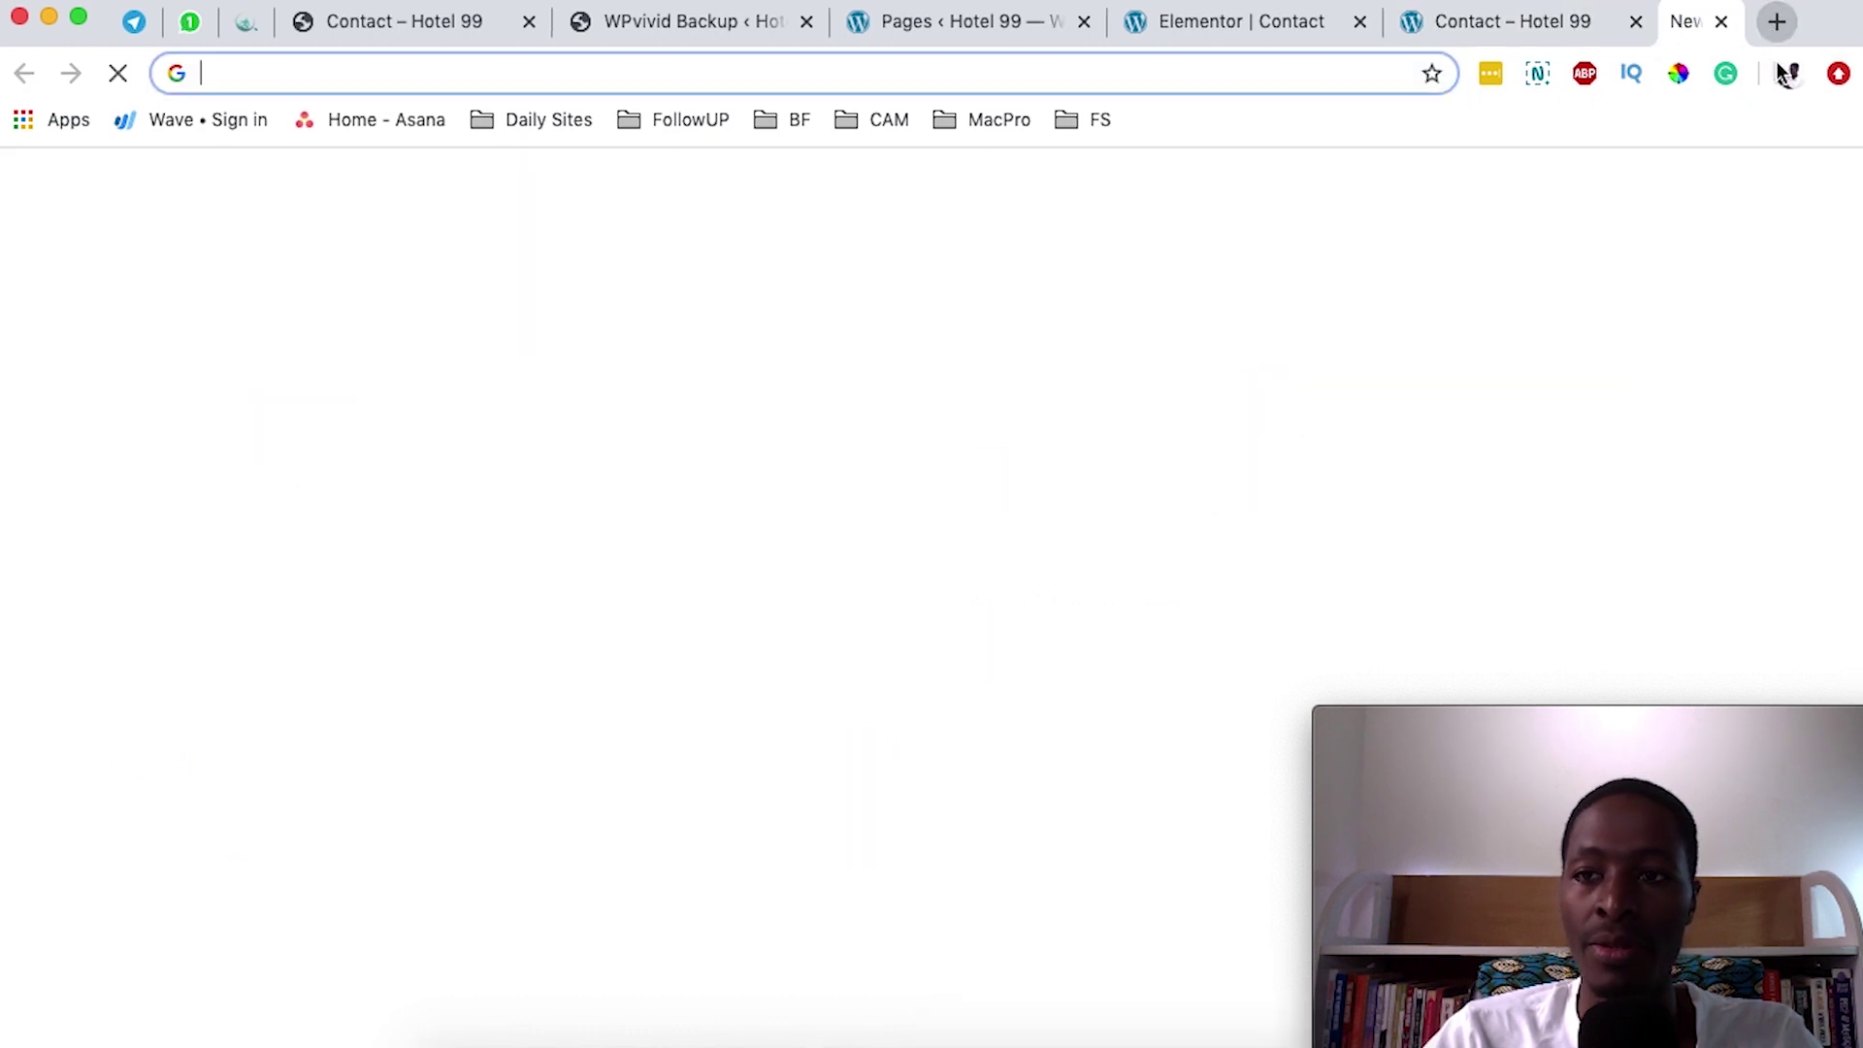
key(super+v)
key(Return)
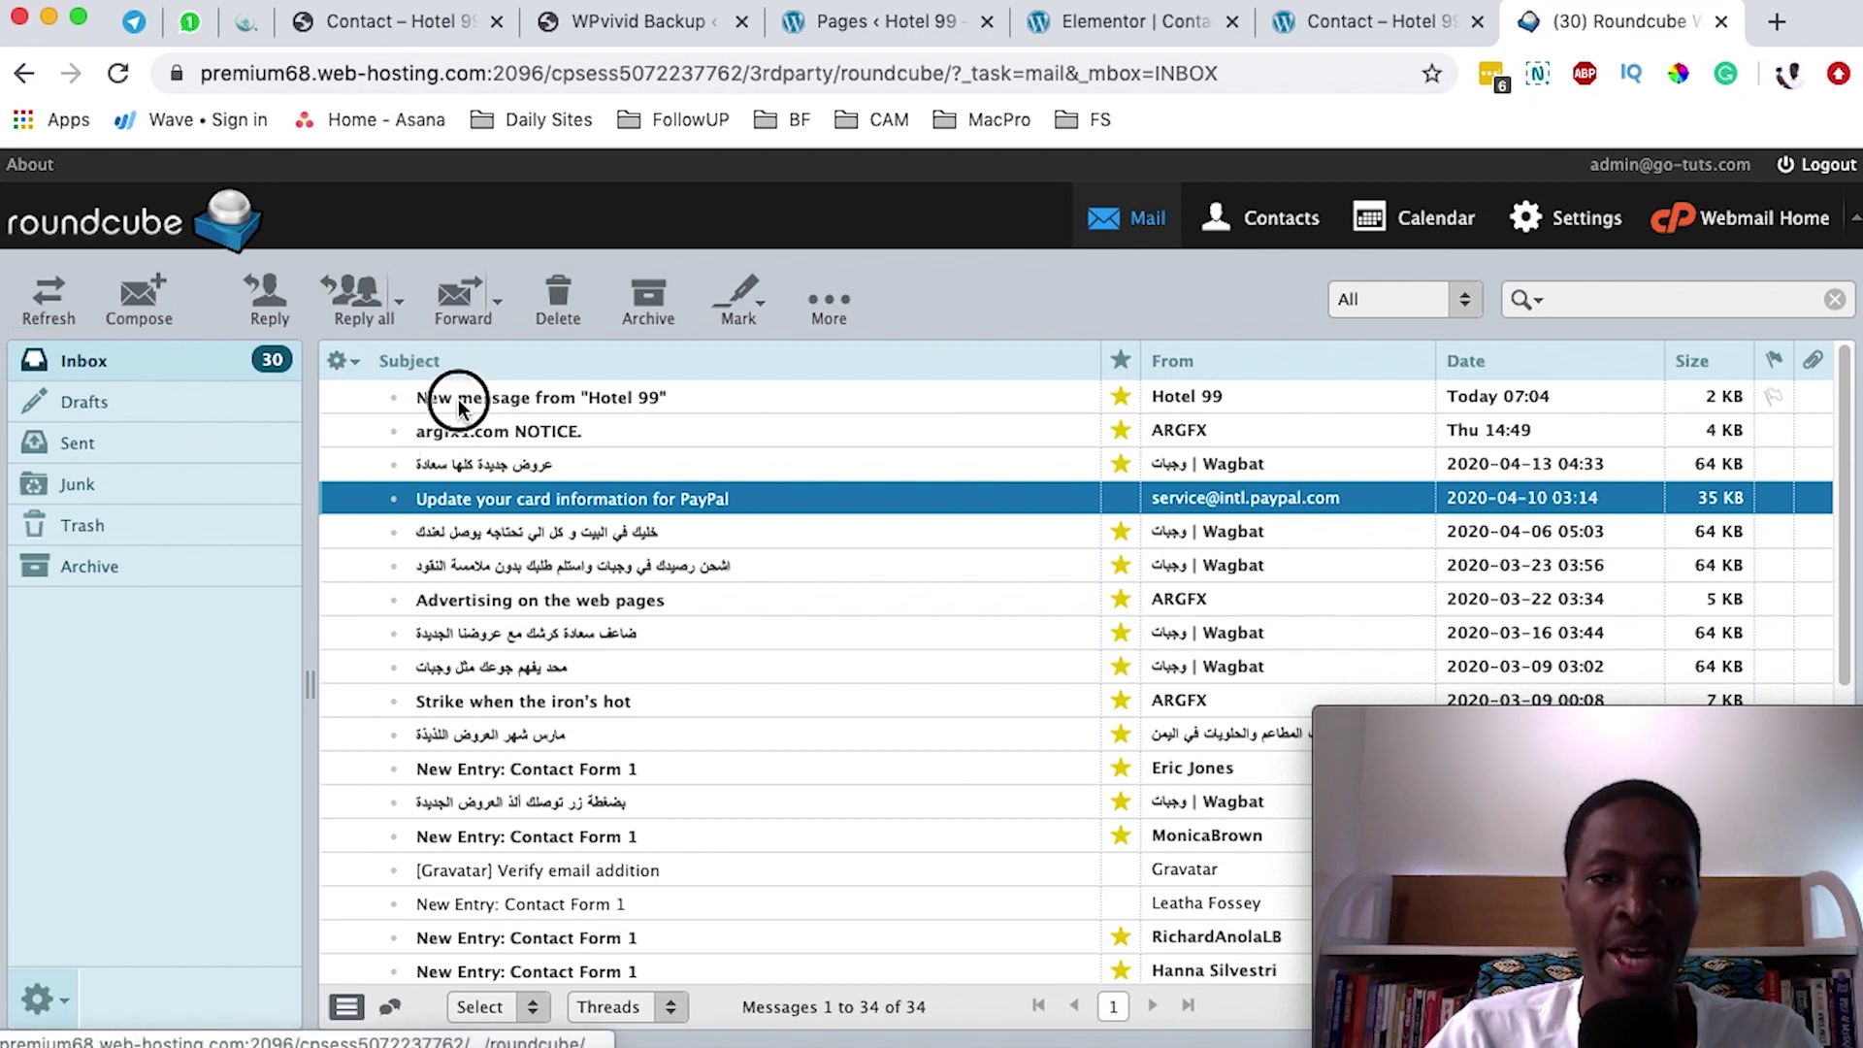
click(446, 400)
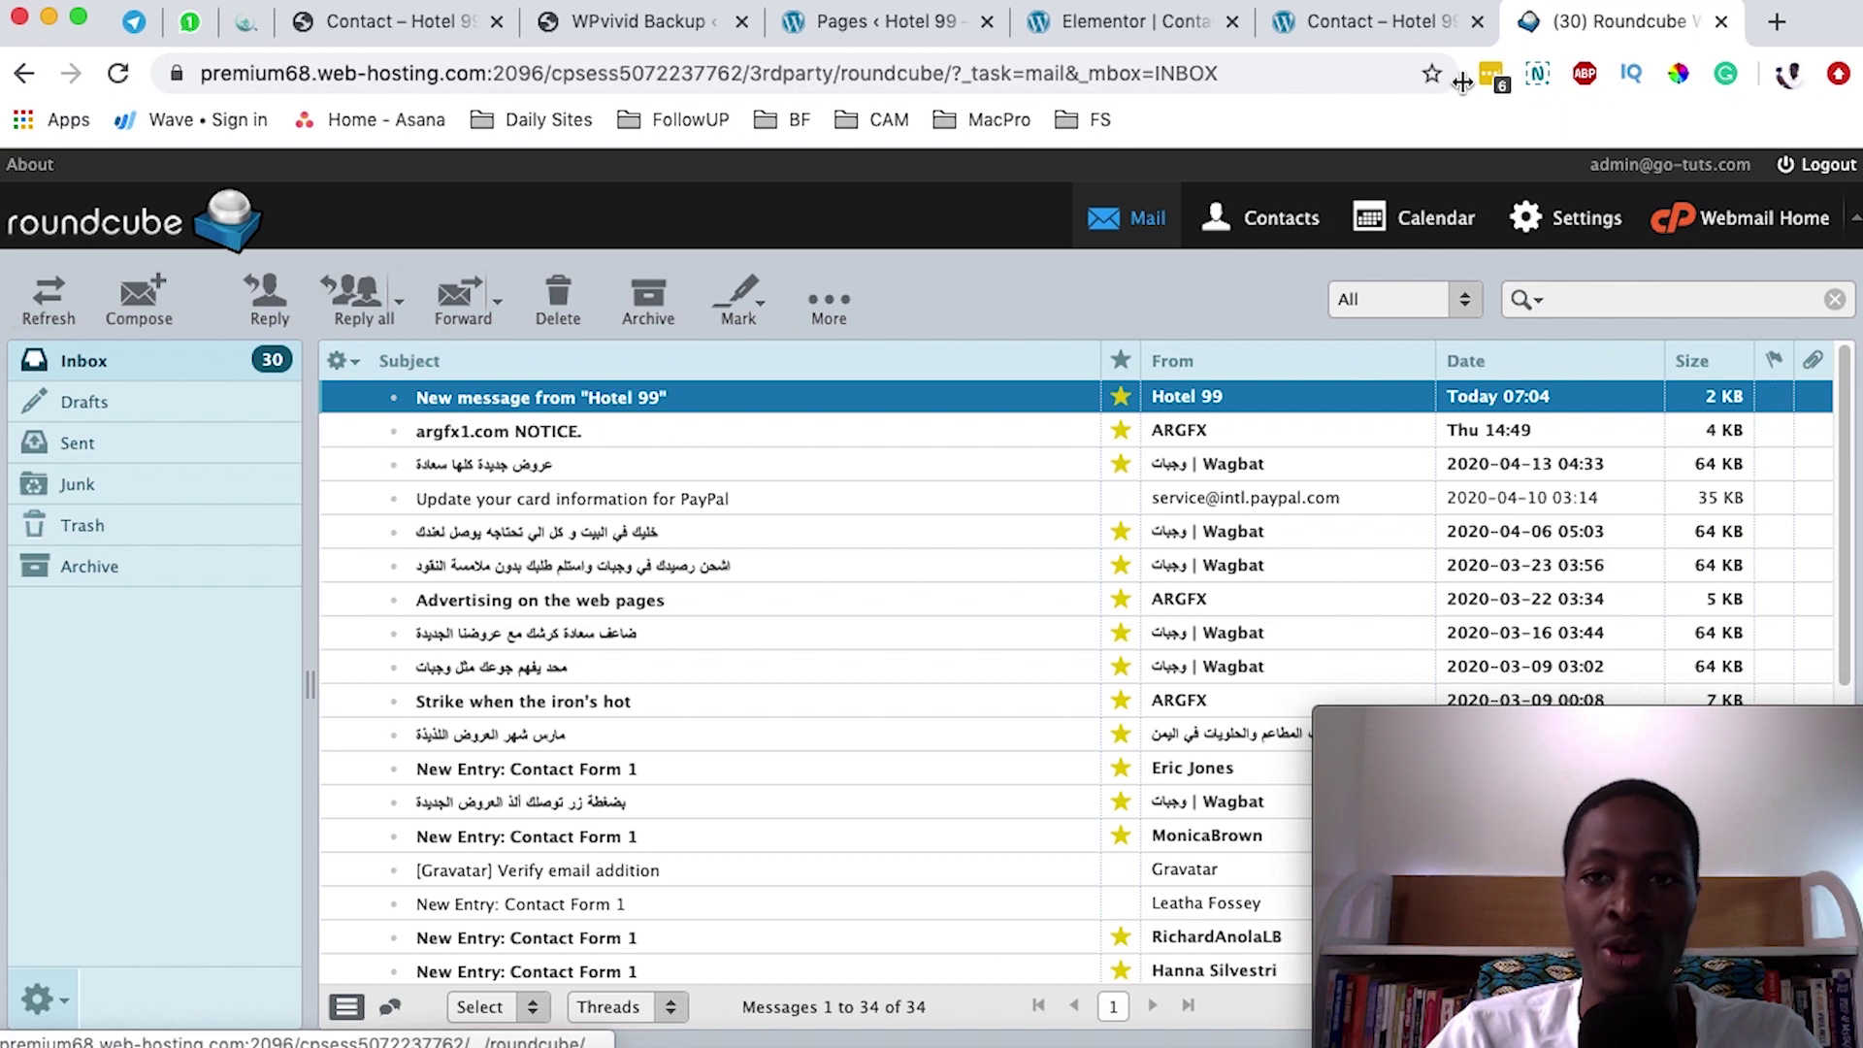
- Return to the Elementor form editor and scroll up its settings
click(1409, 22)
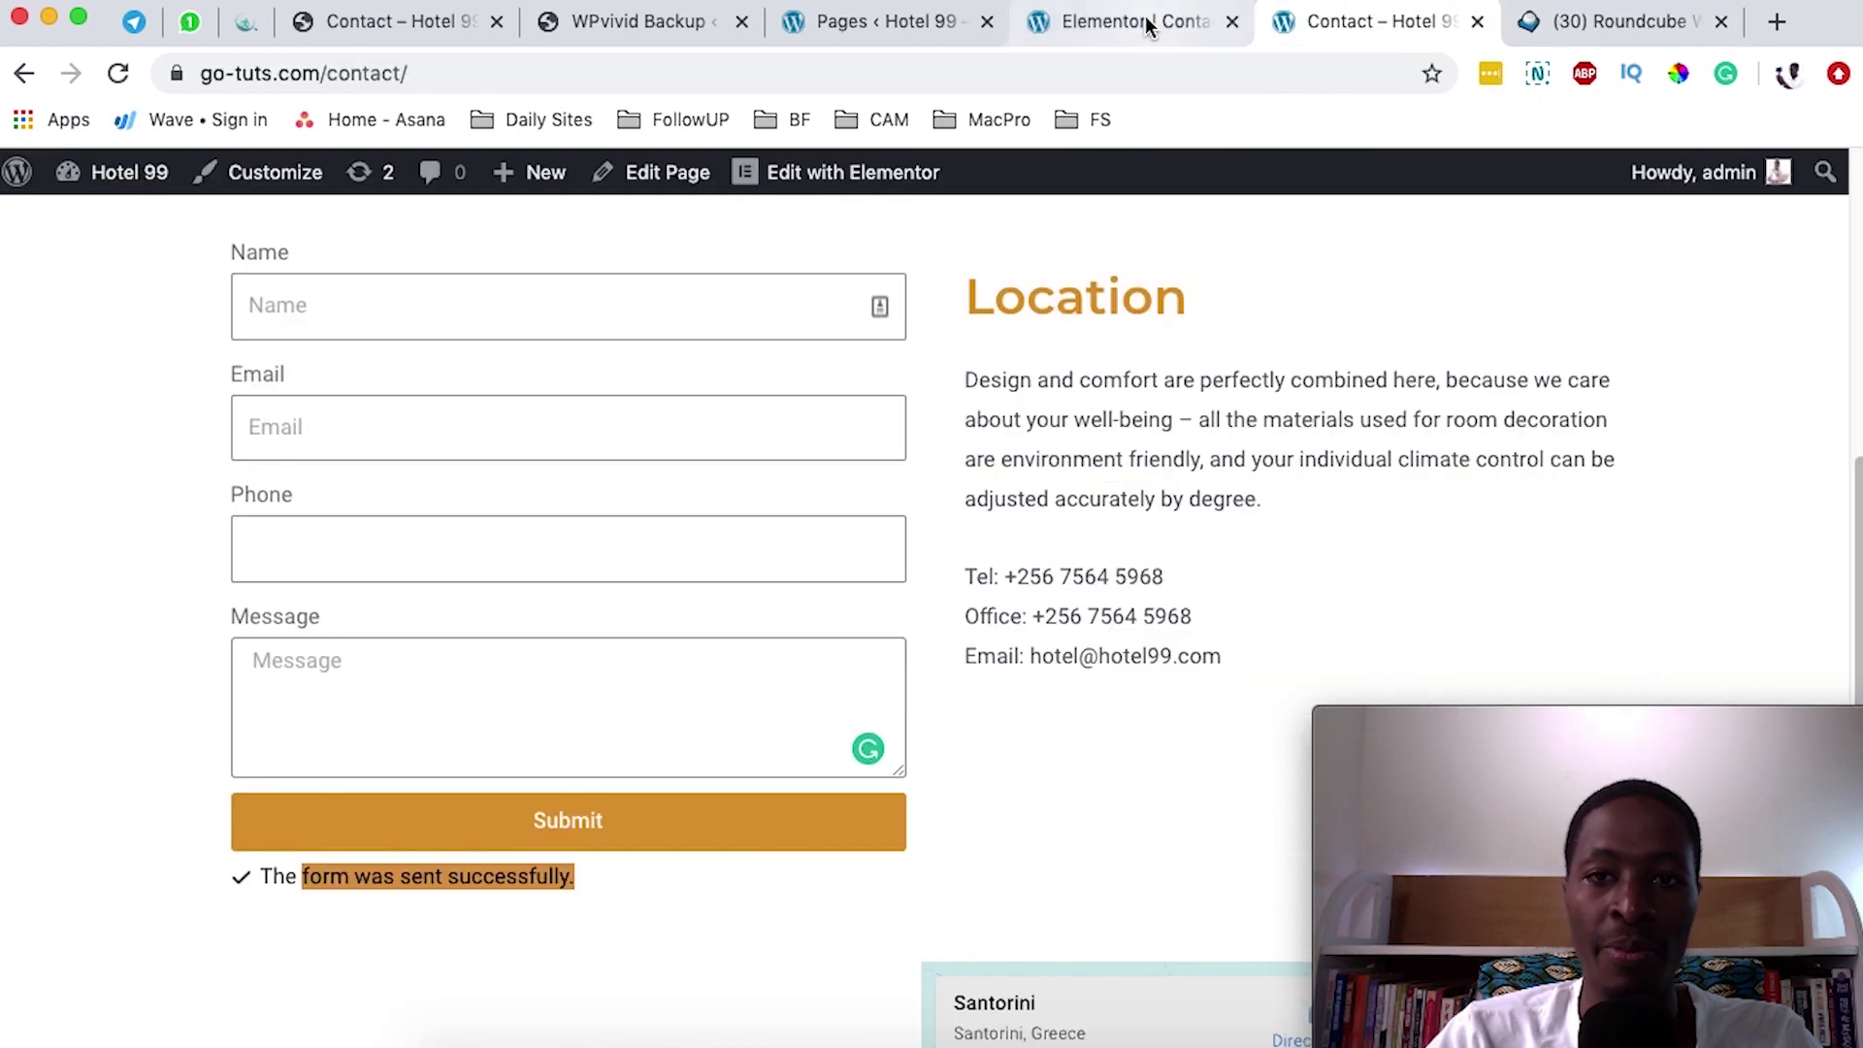
click(1149, 27)
scroll(296, 408, up, 5)
scroll(289, 399, up, 1)
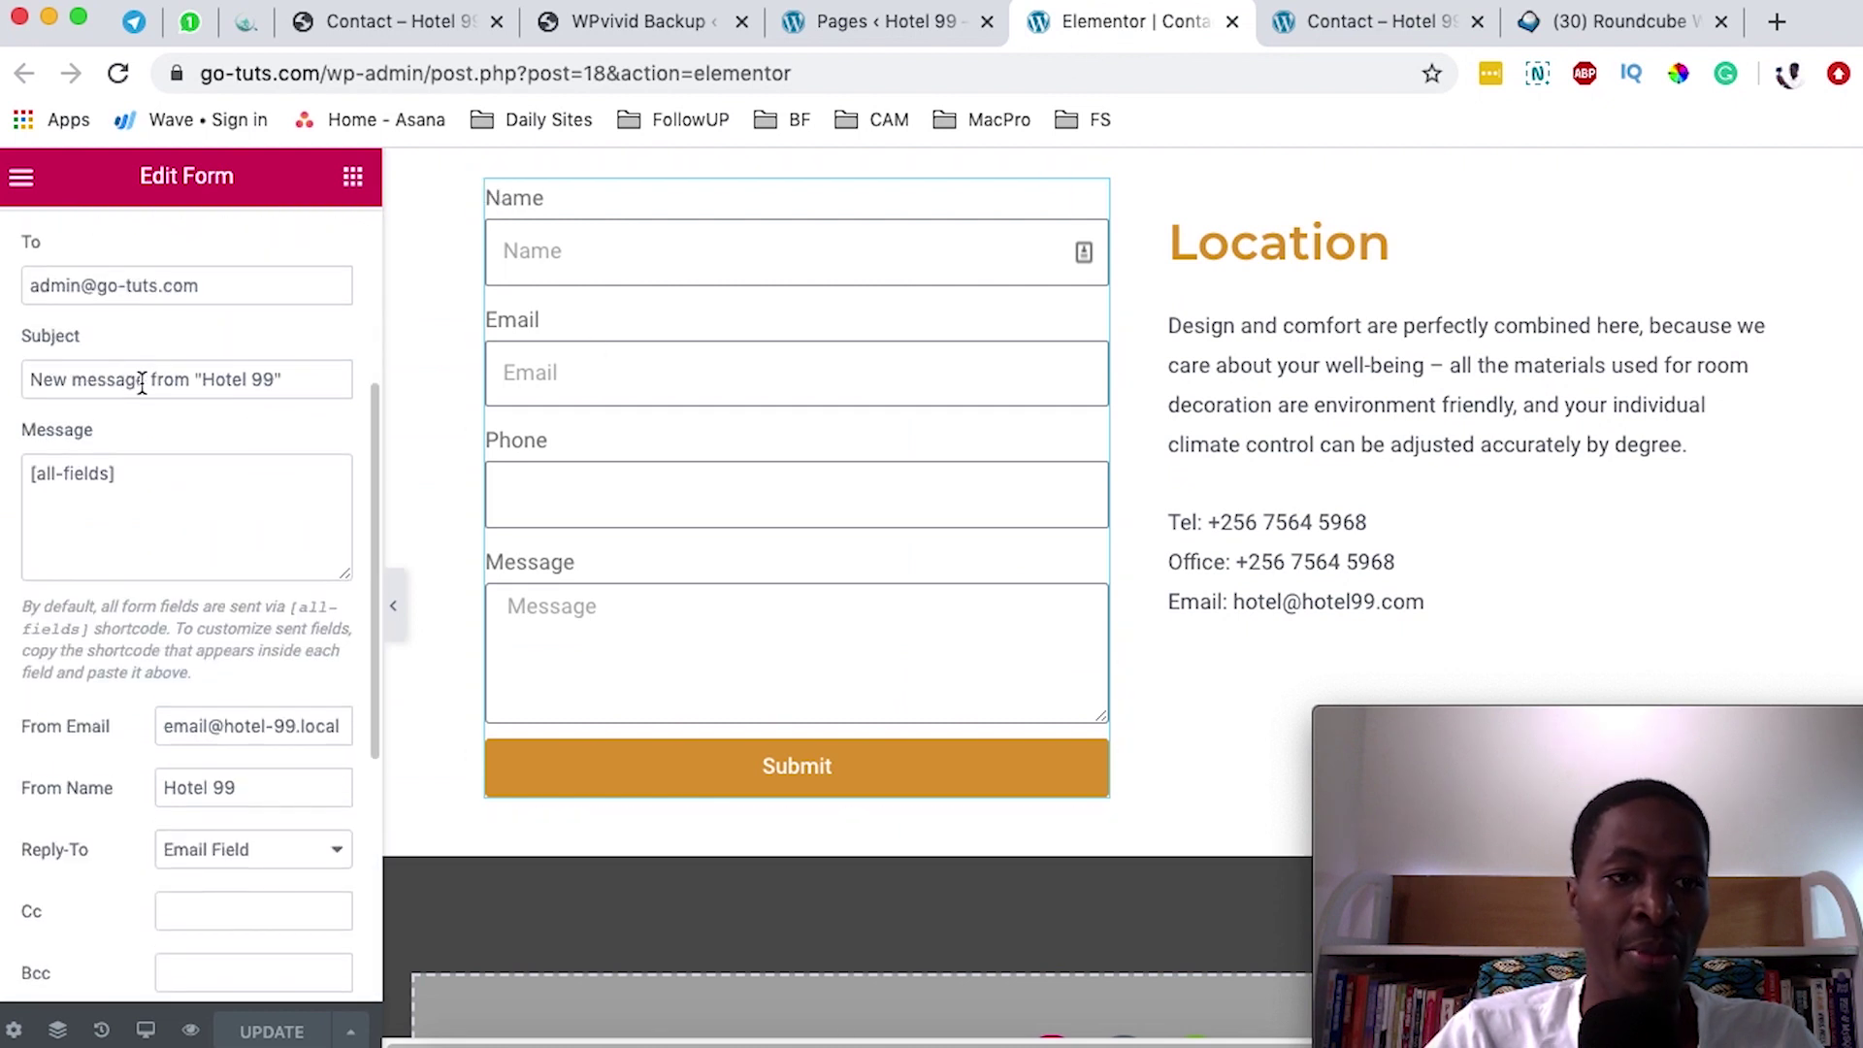
- Open the Hotel 99 message in Roundcube and review its name, e-mail, phone, message and metadata lines
click(1602, 22)
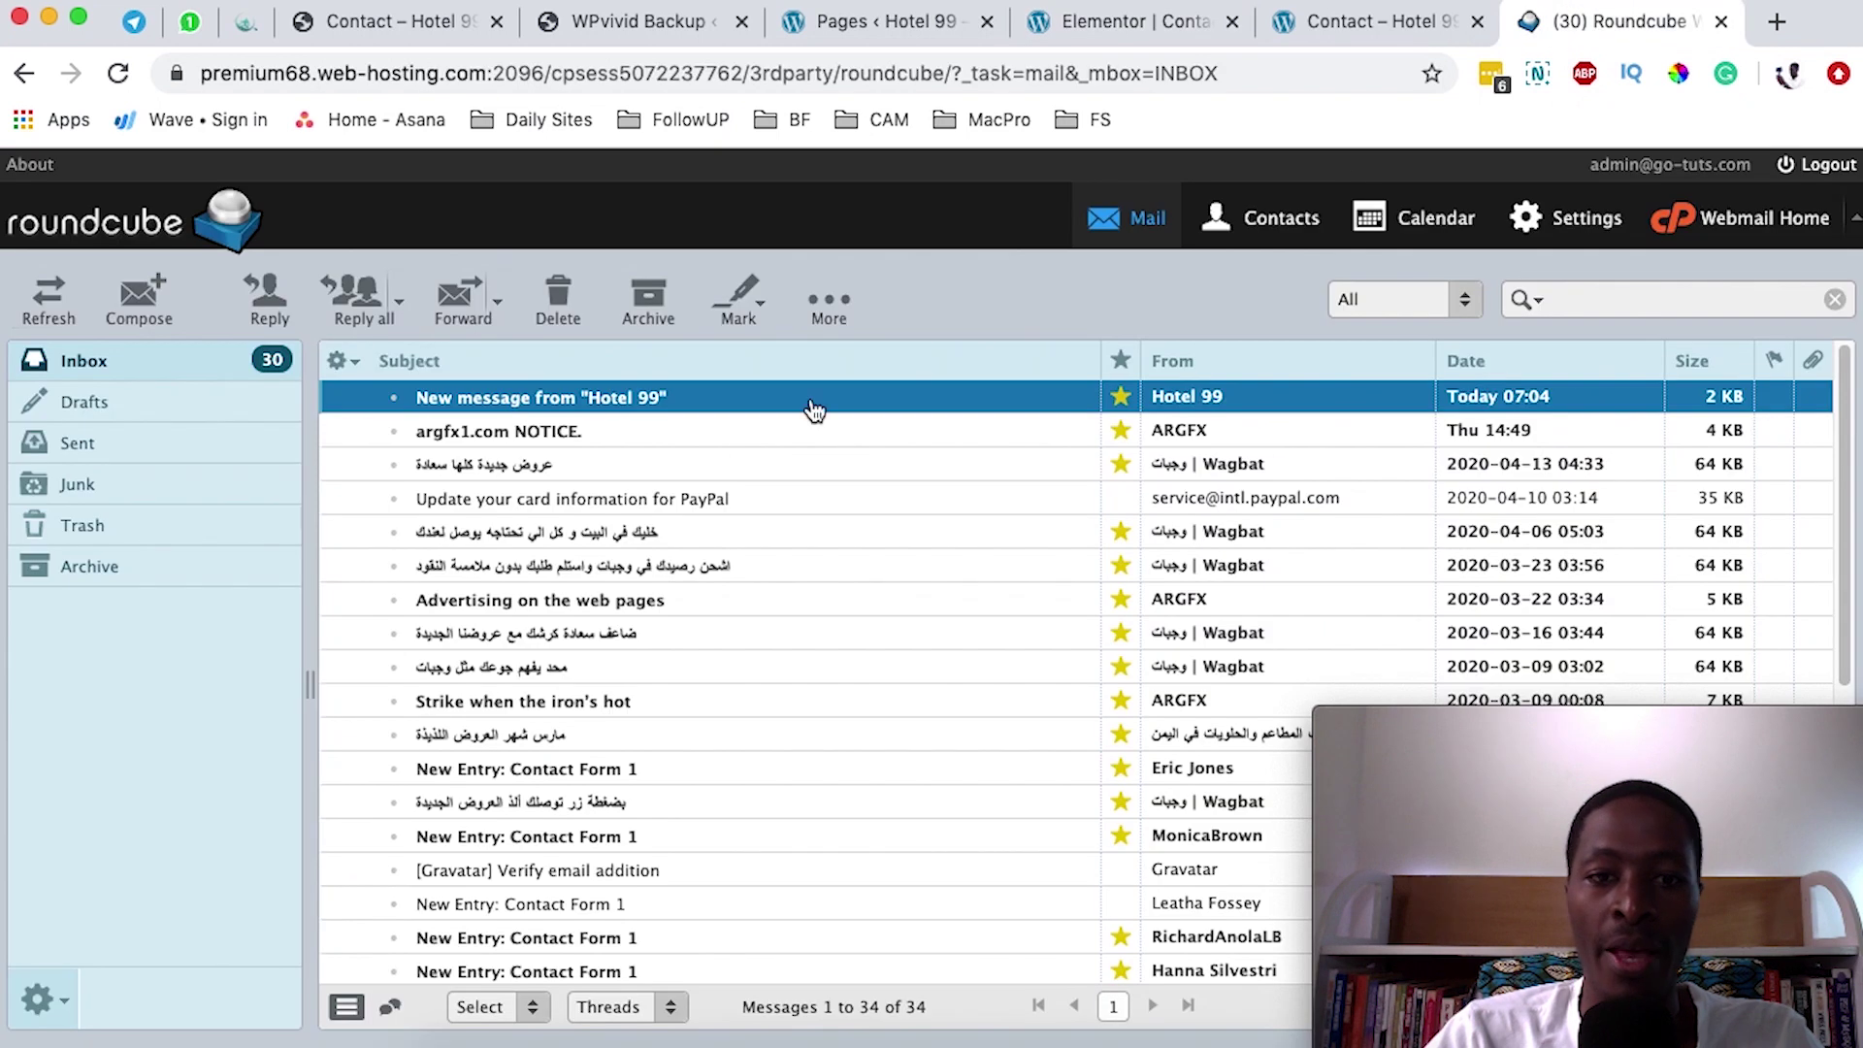
double_click(642, 402)
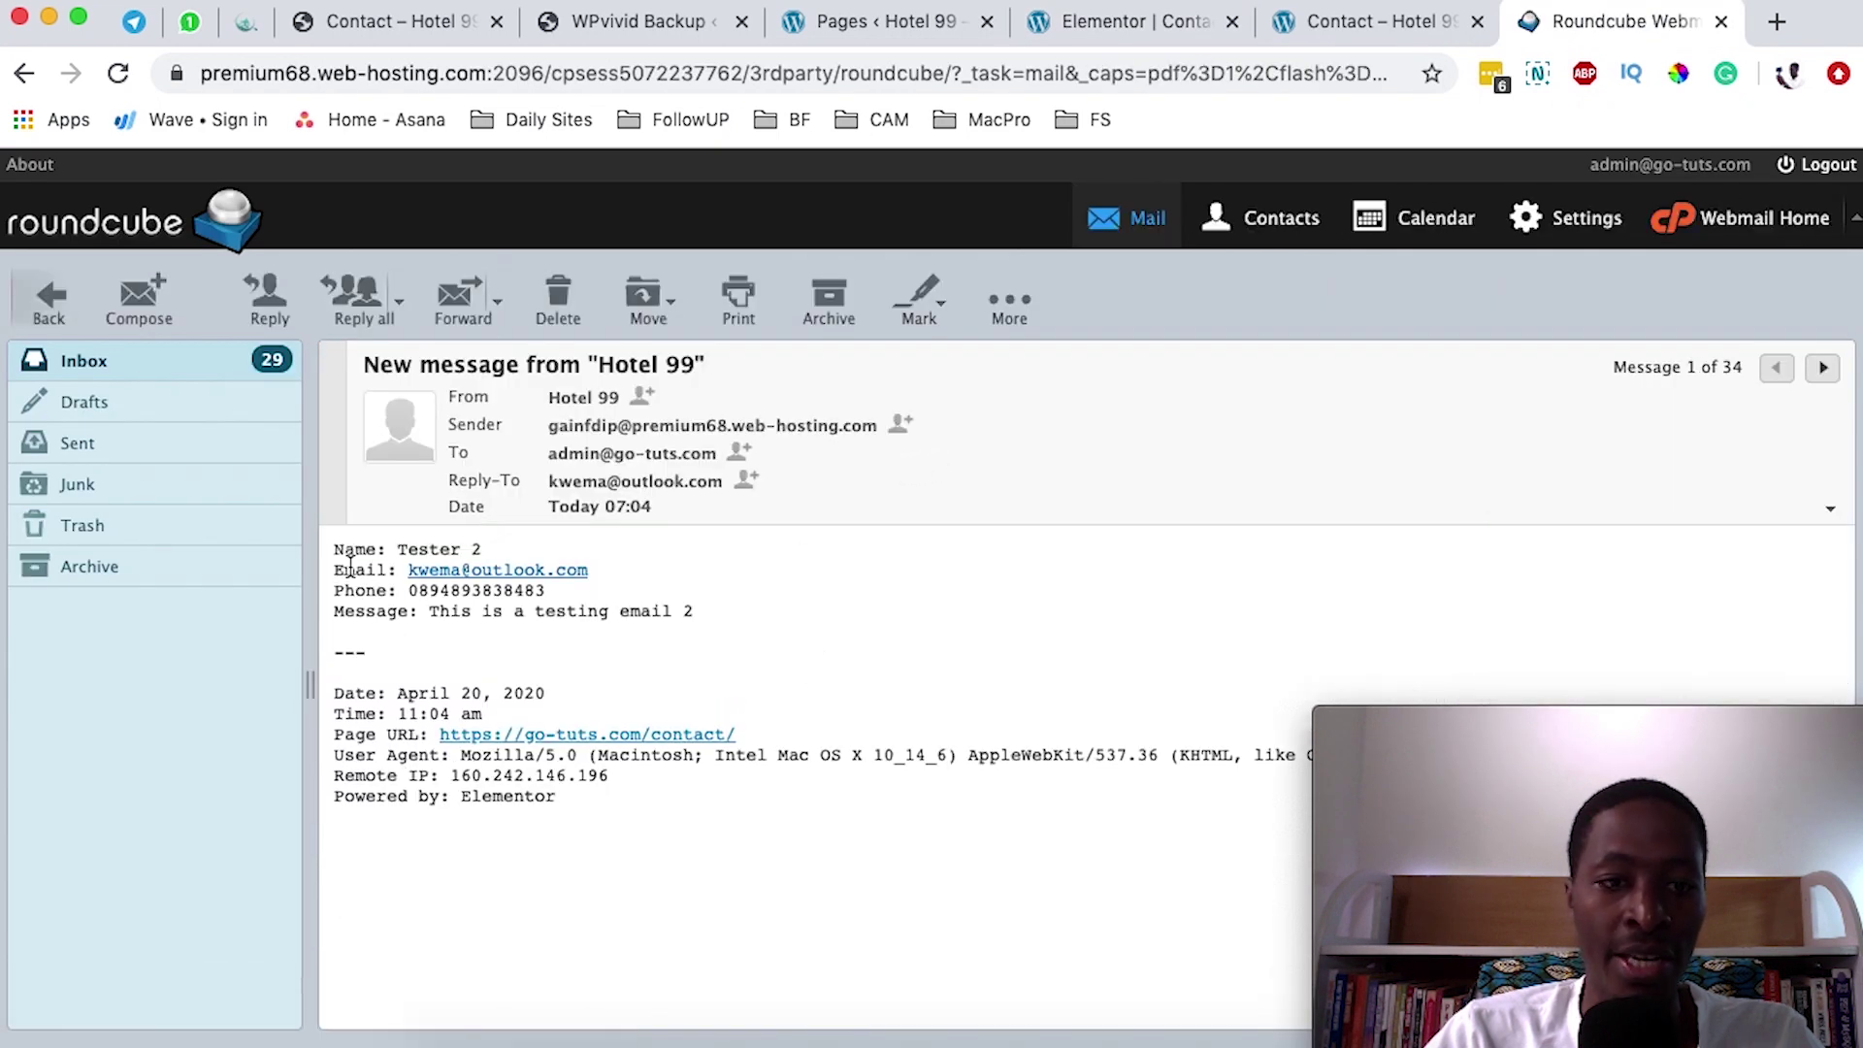
drag(334, 551, 504, 549)
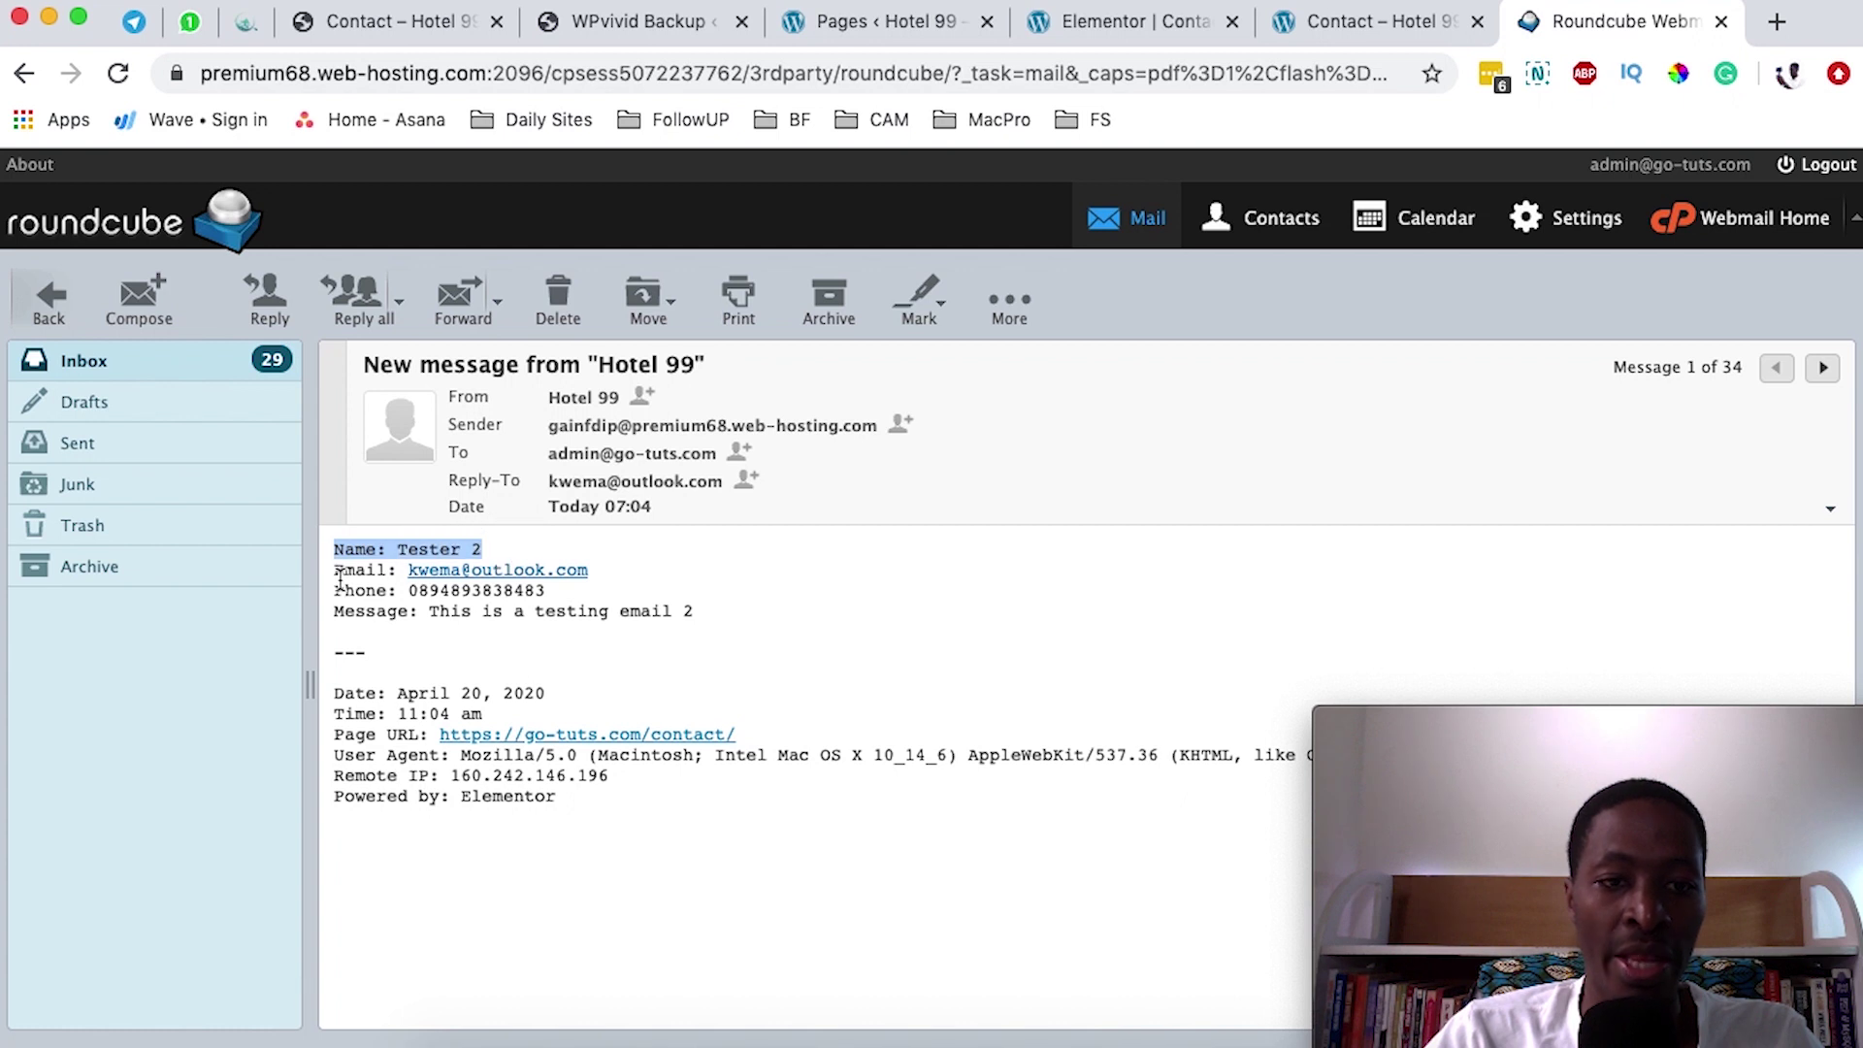
click(347, 573)
drag(346, 573, 637, 574)
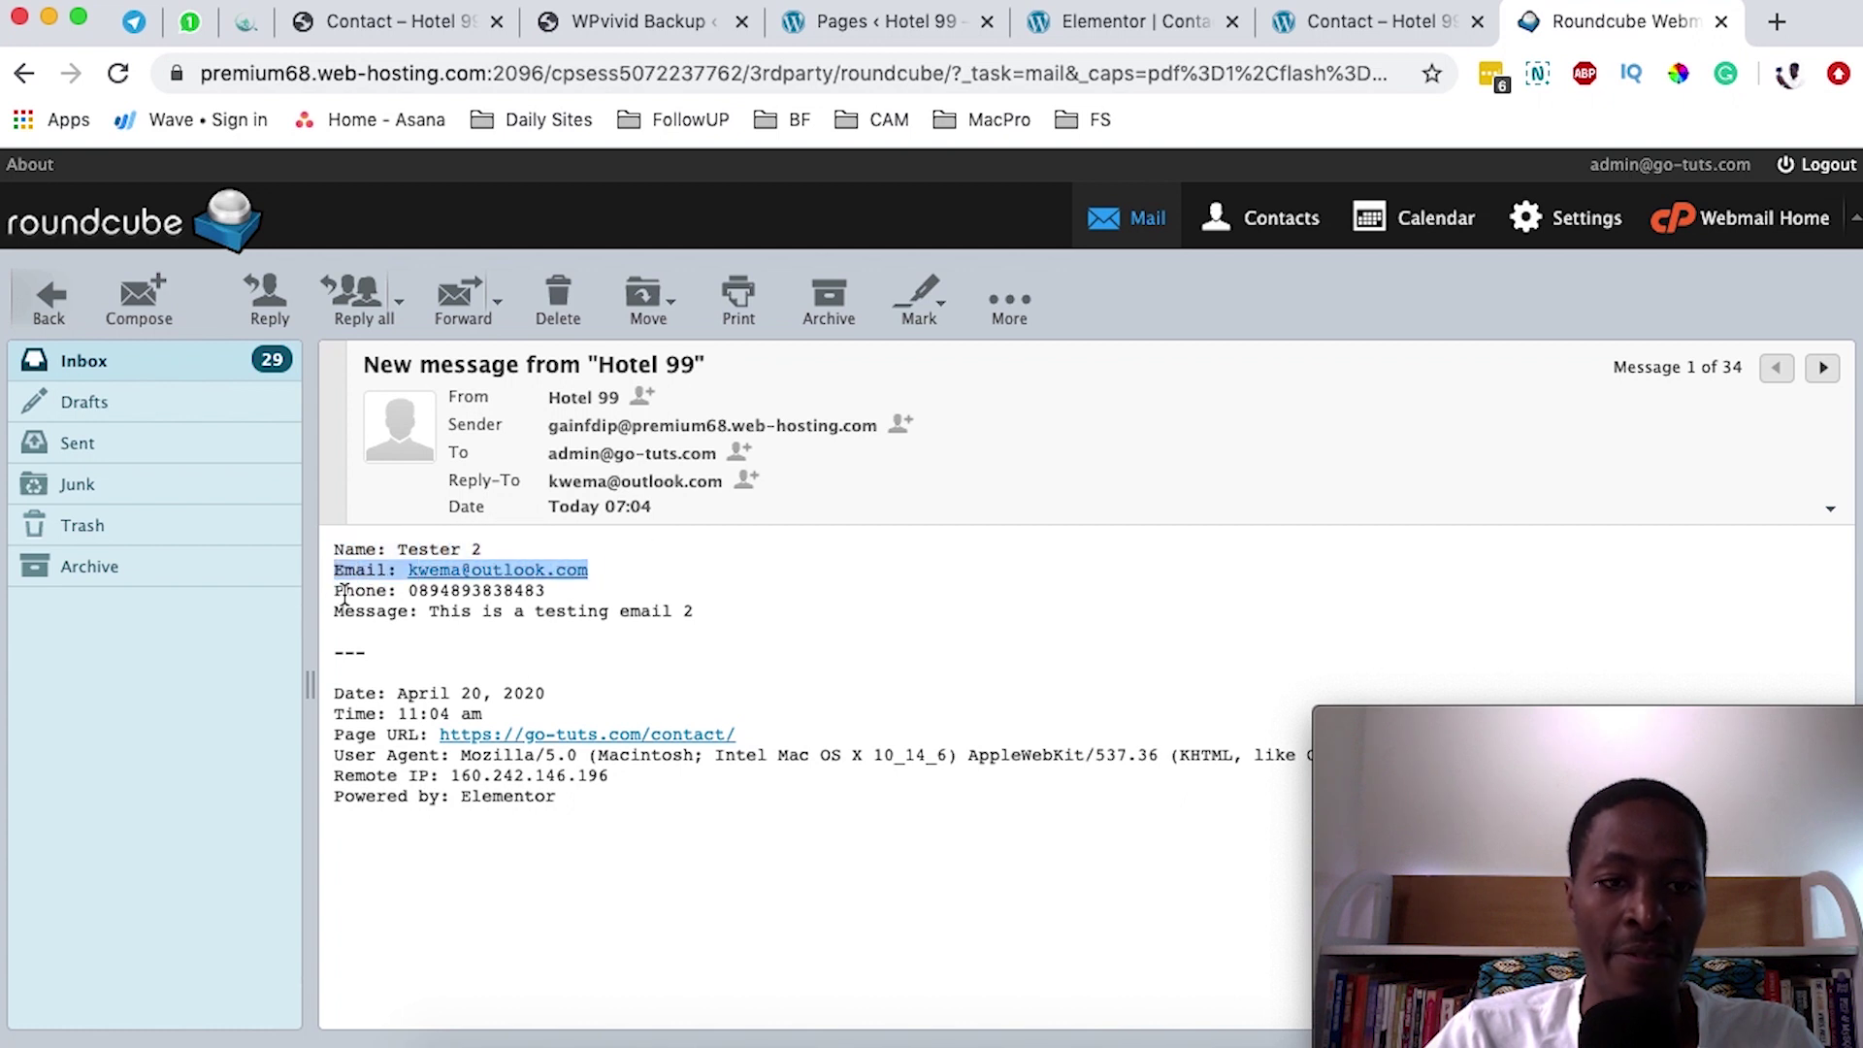
drag(344, 593, 594, 578)
drag(427, 611, 585, 605)
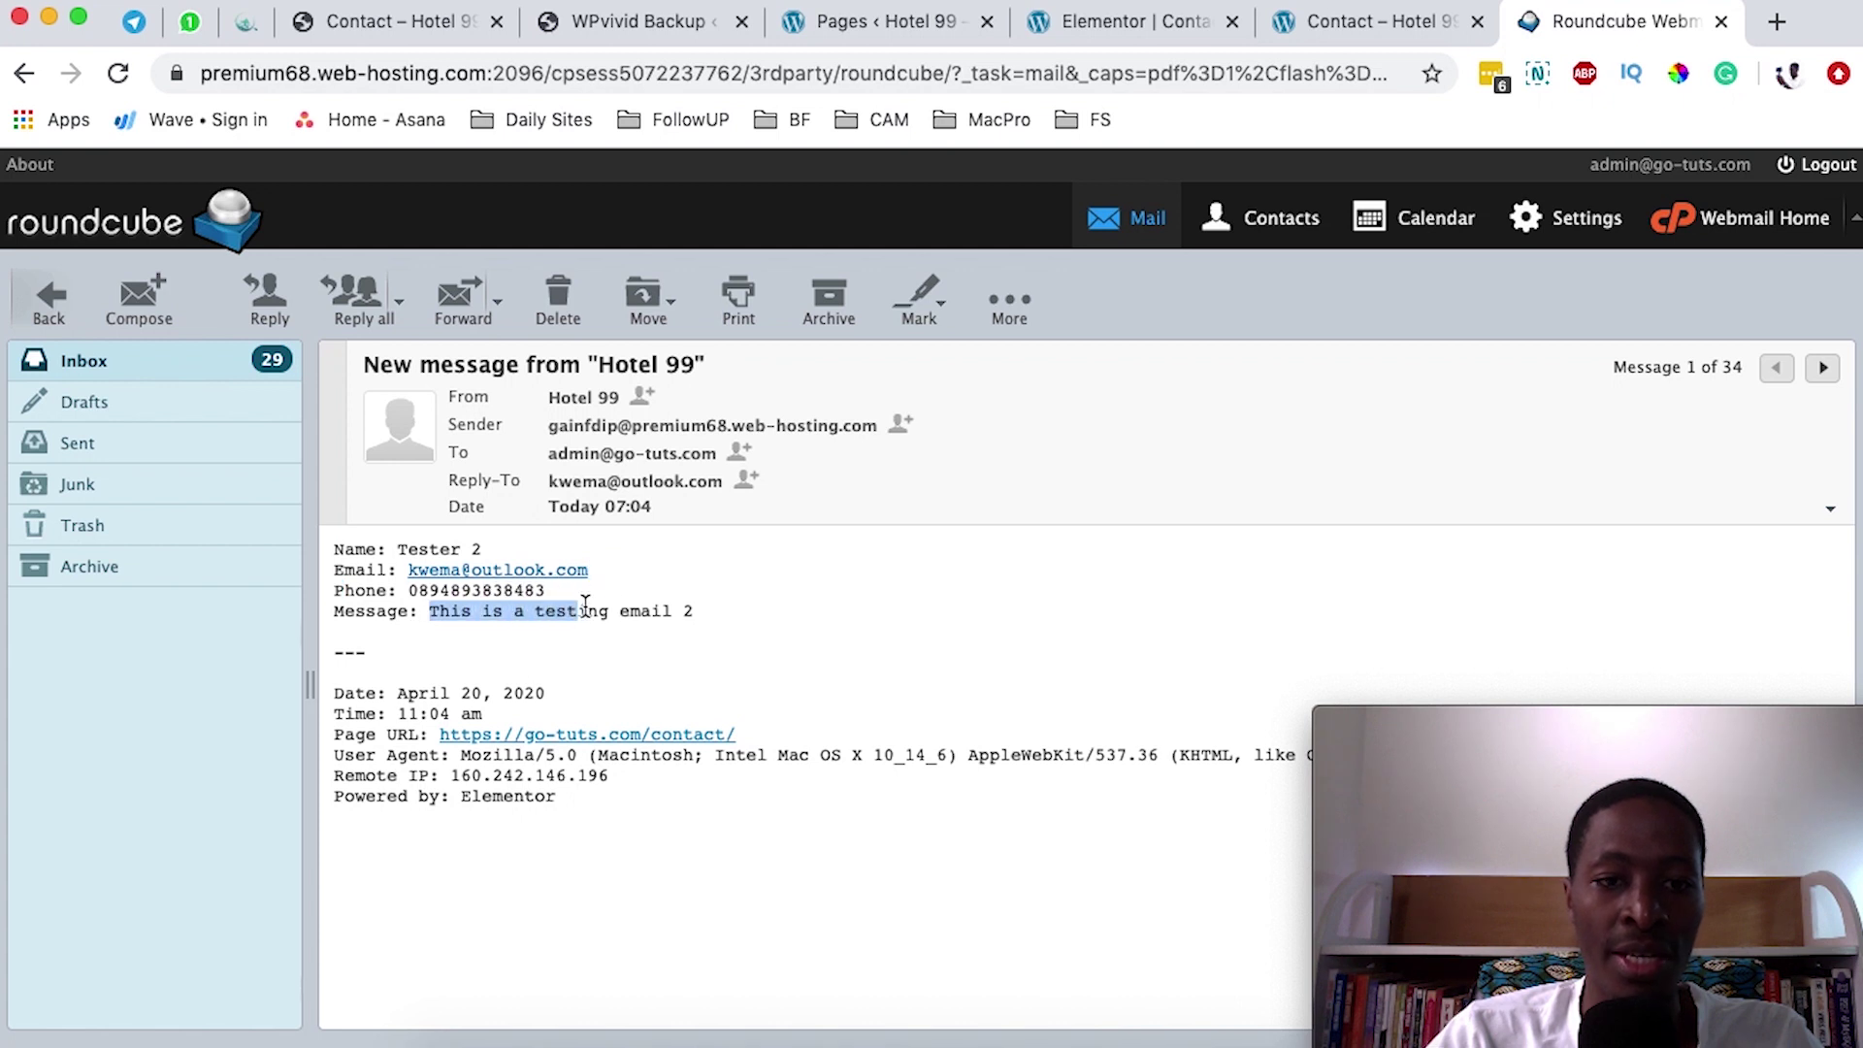
click(715, 615)
drag(931, 696, 323, 708)
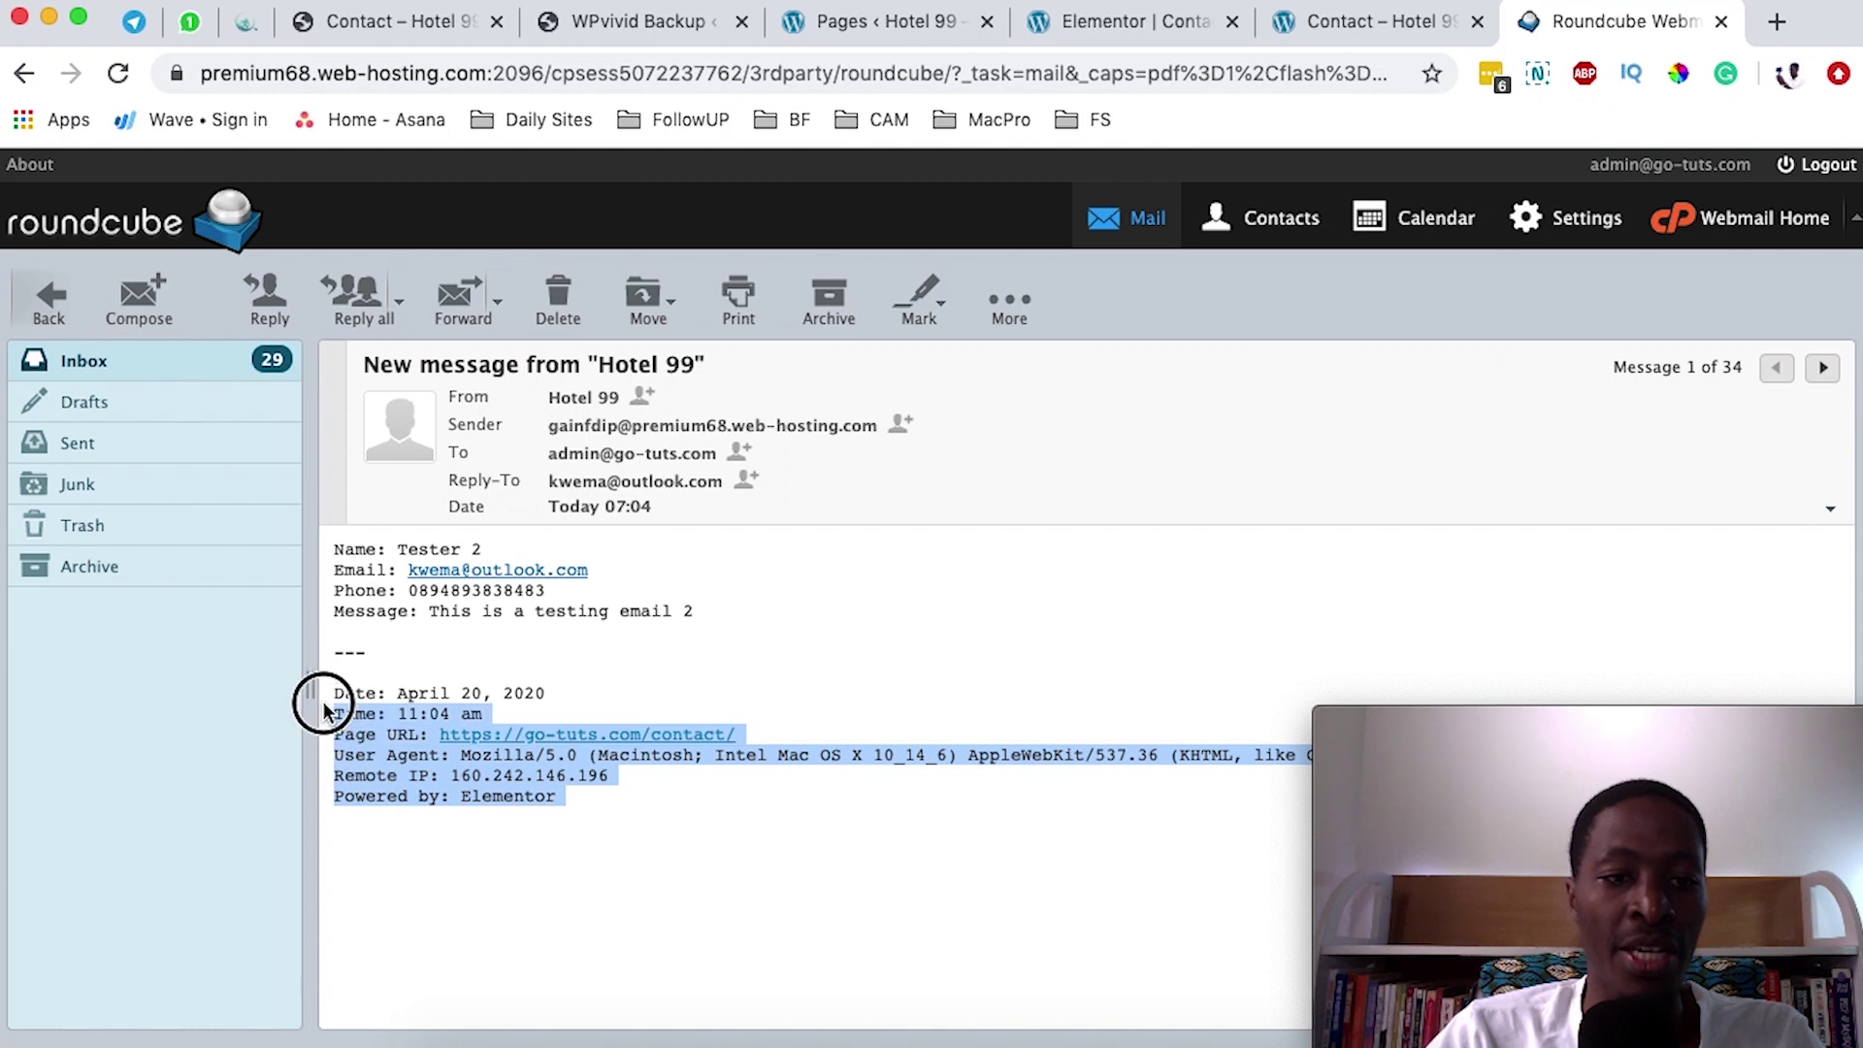
- Remove Credit and Remote IP from the form's email metadata, then recheck the message's metadata block
click(1100, 35)
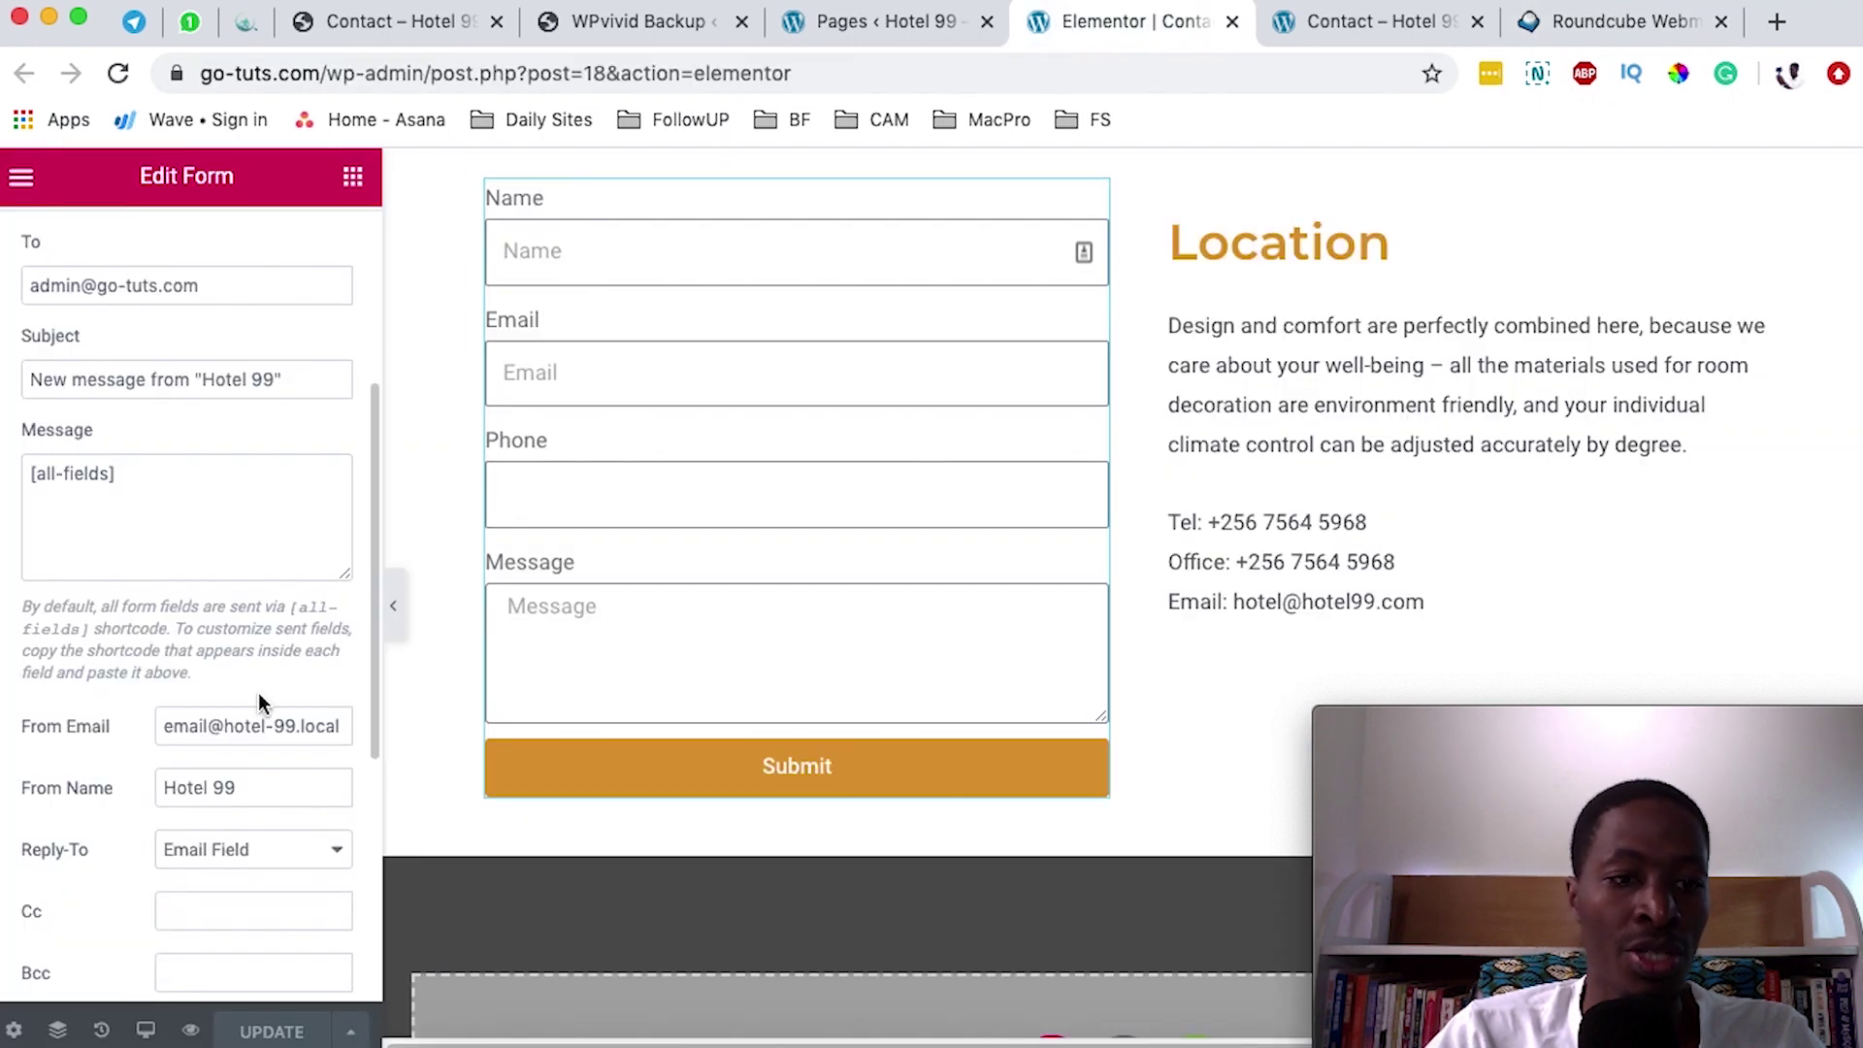
scroll(258, 693, down, 5)
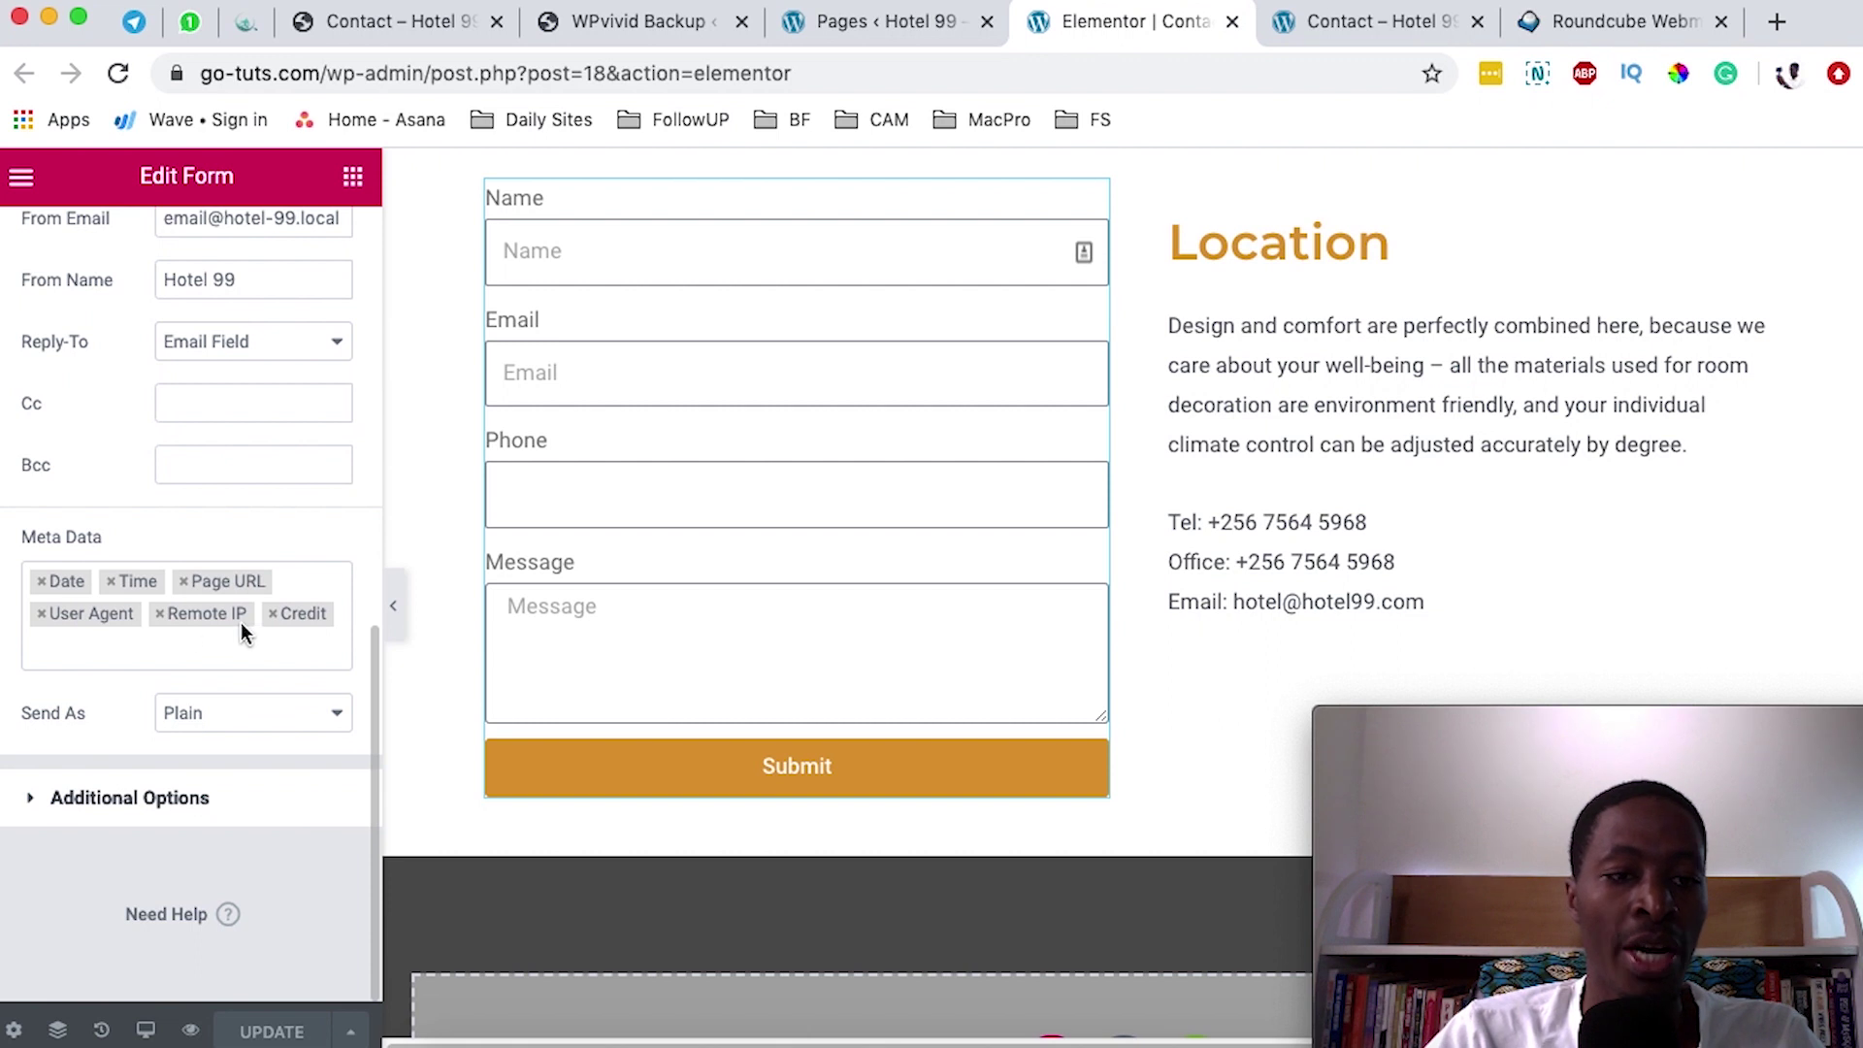
click(274, 621)
click(160, 645)
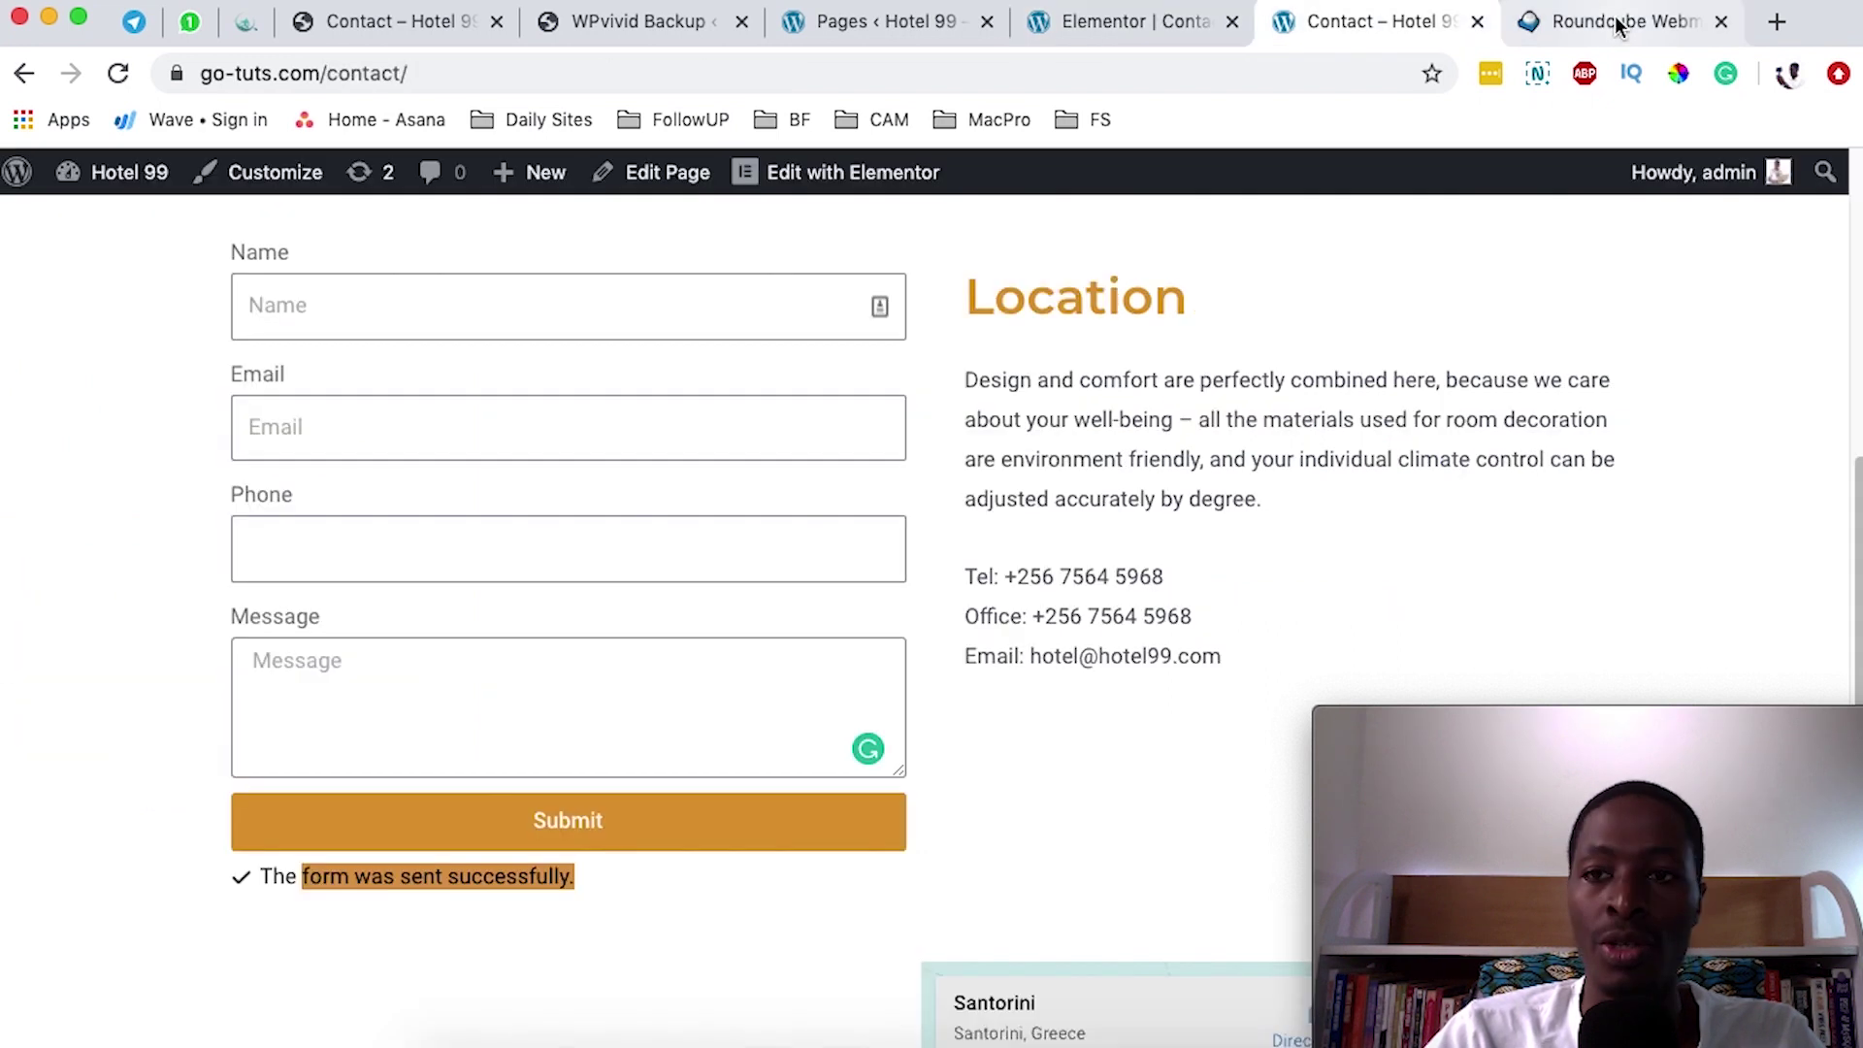
click(1617, 21)
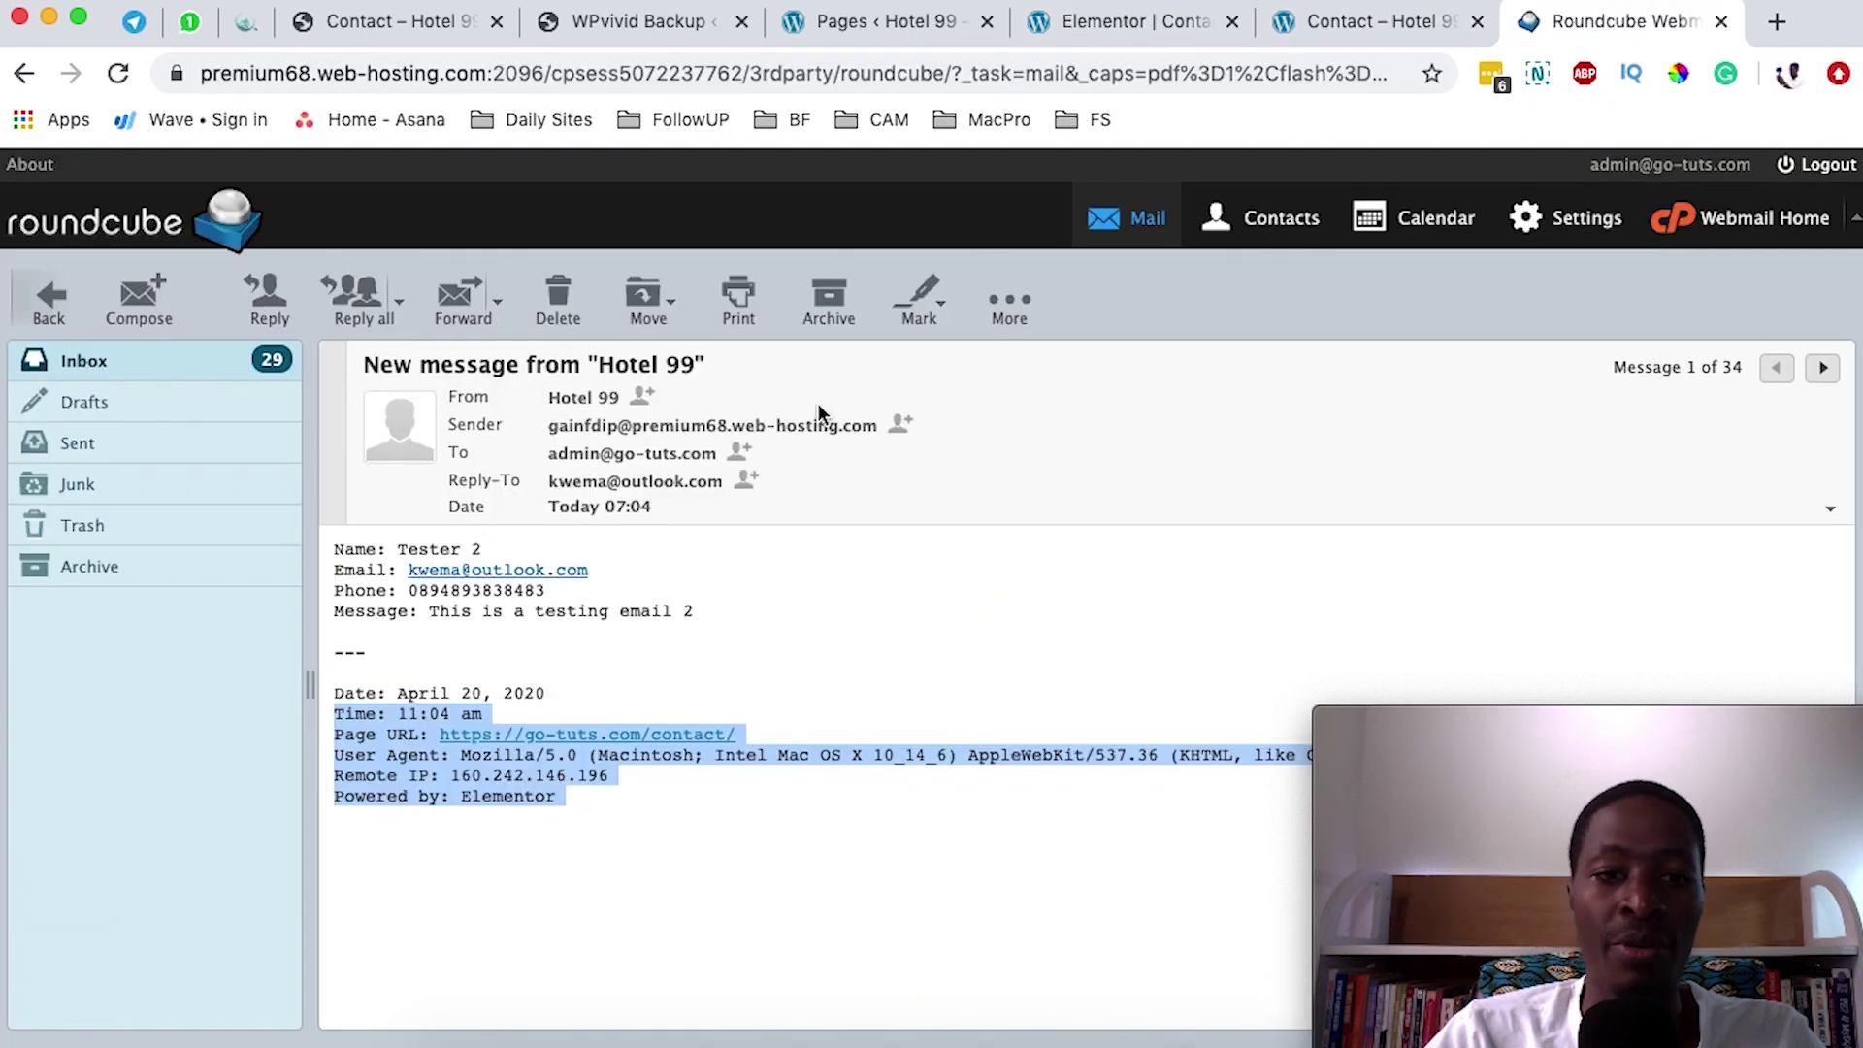
drag(631, 802, 332, 669)
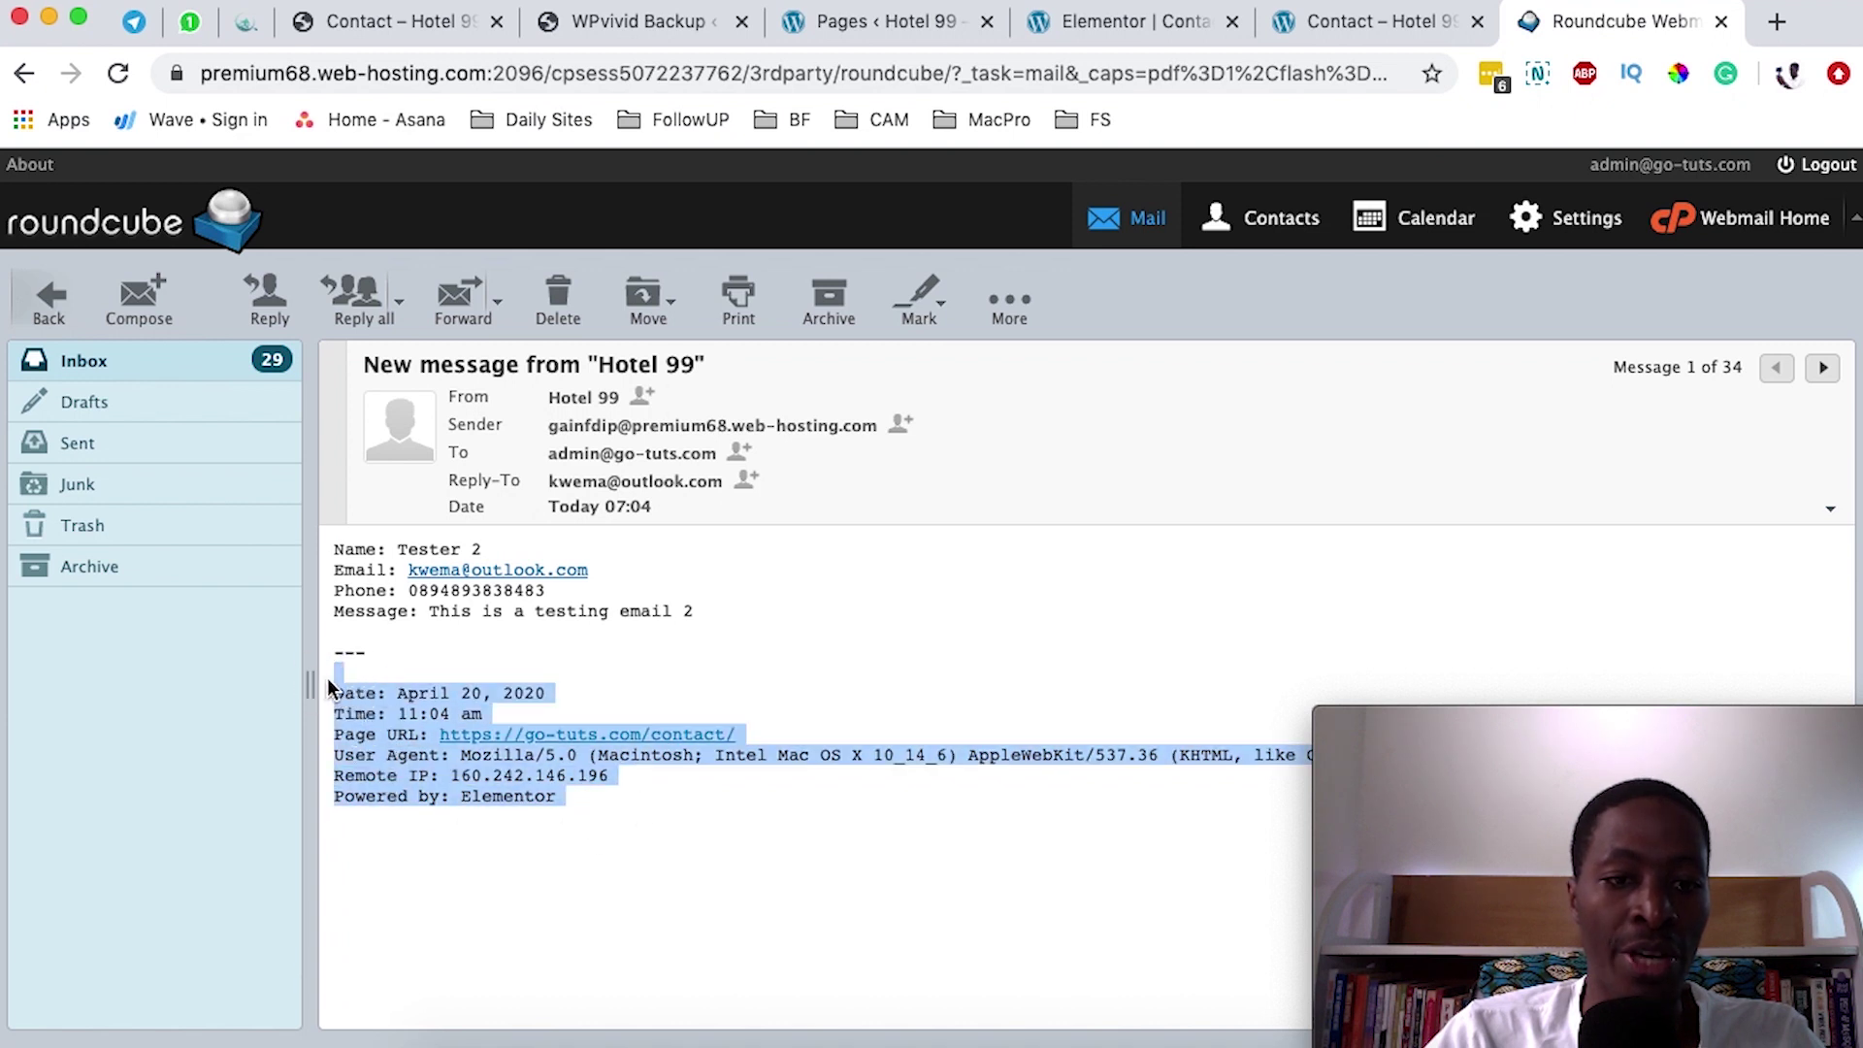
click(651, 820)
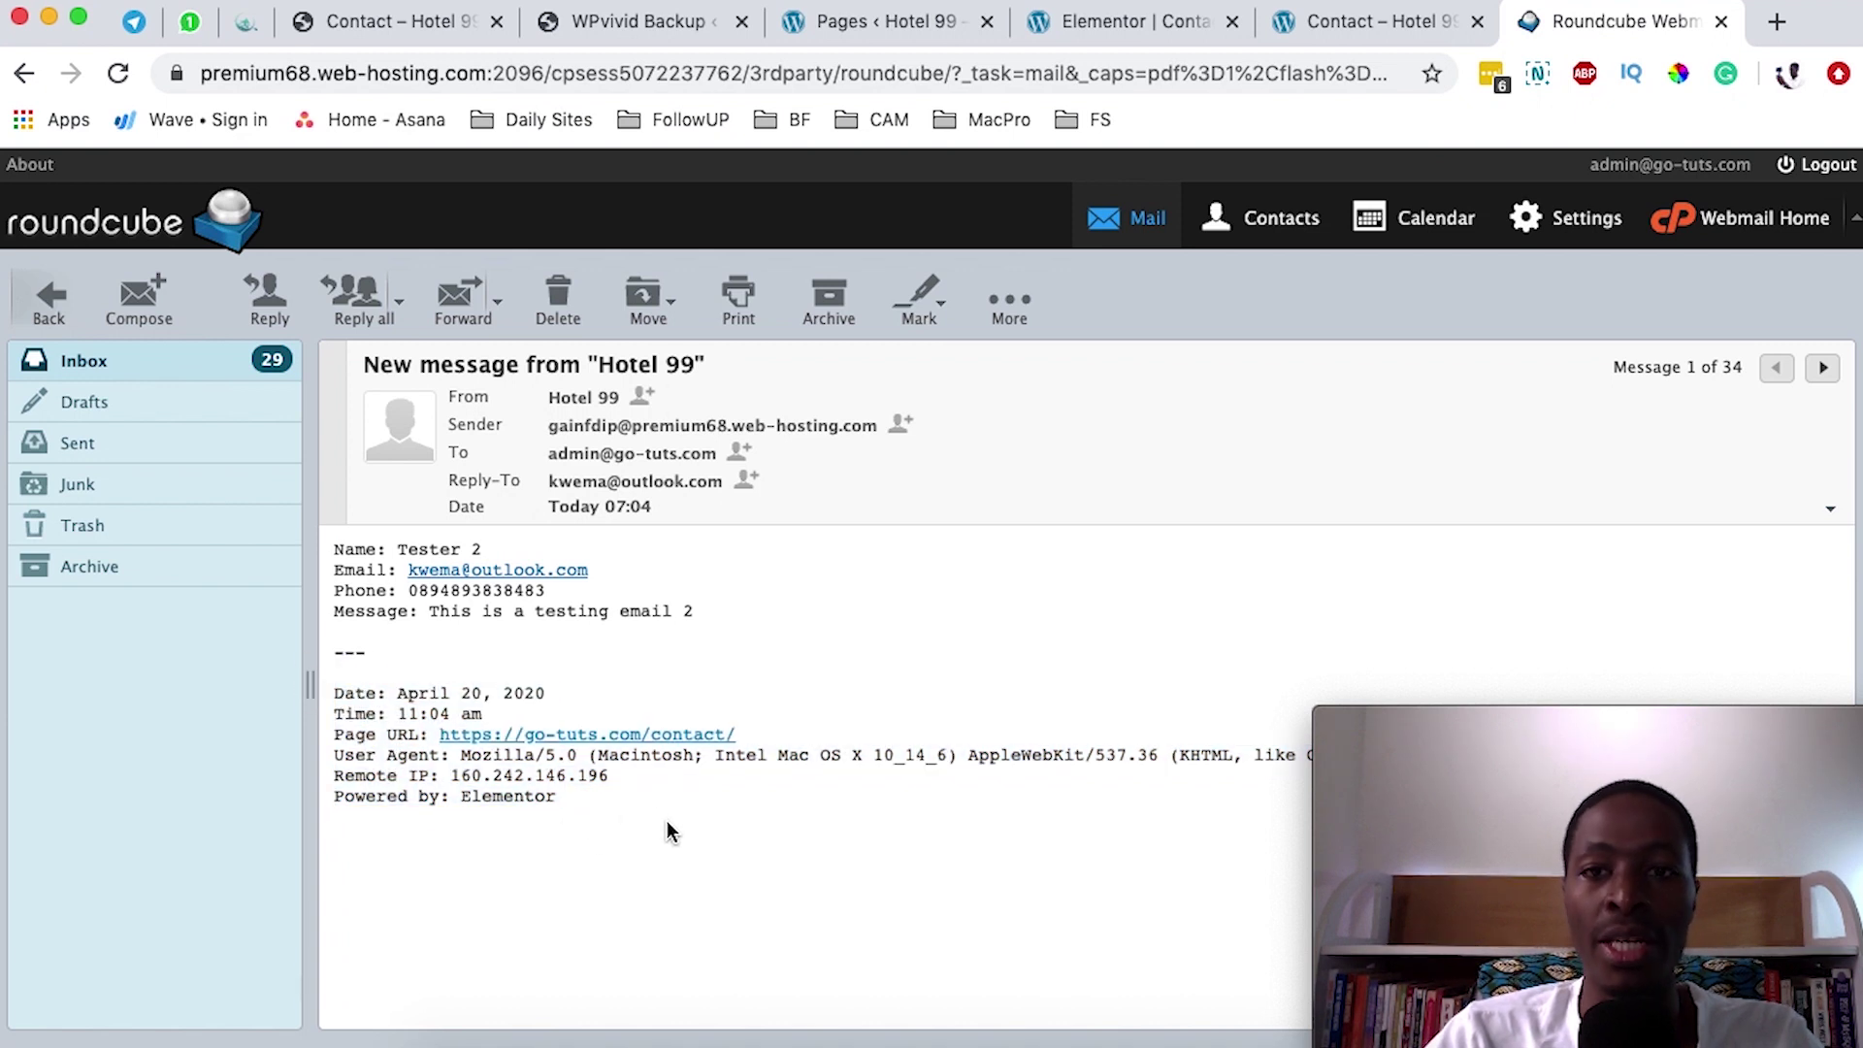
- Back in Elementor, select the form's email recipient address to compare it with the admin mailbox
click(1335, 19)
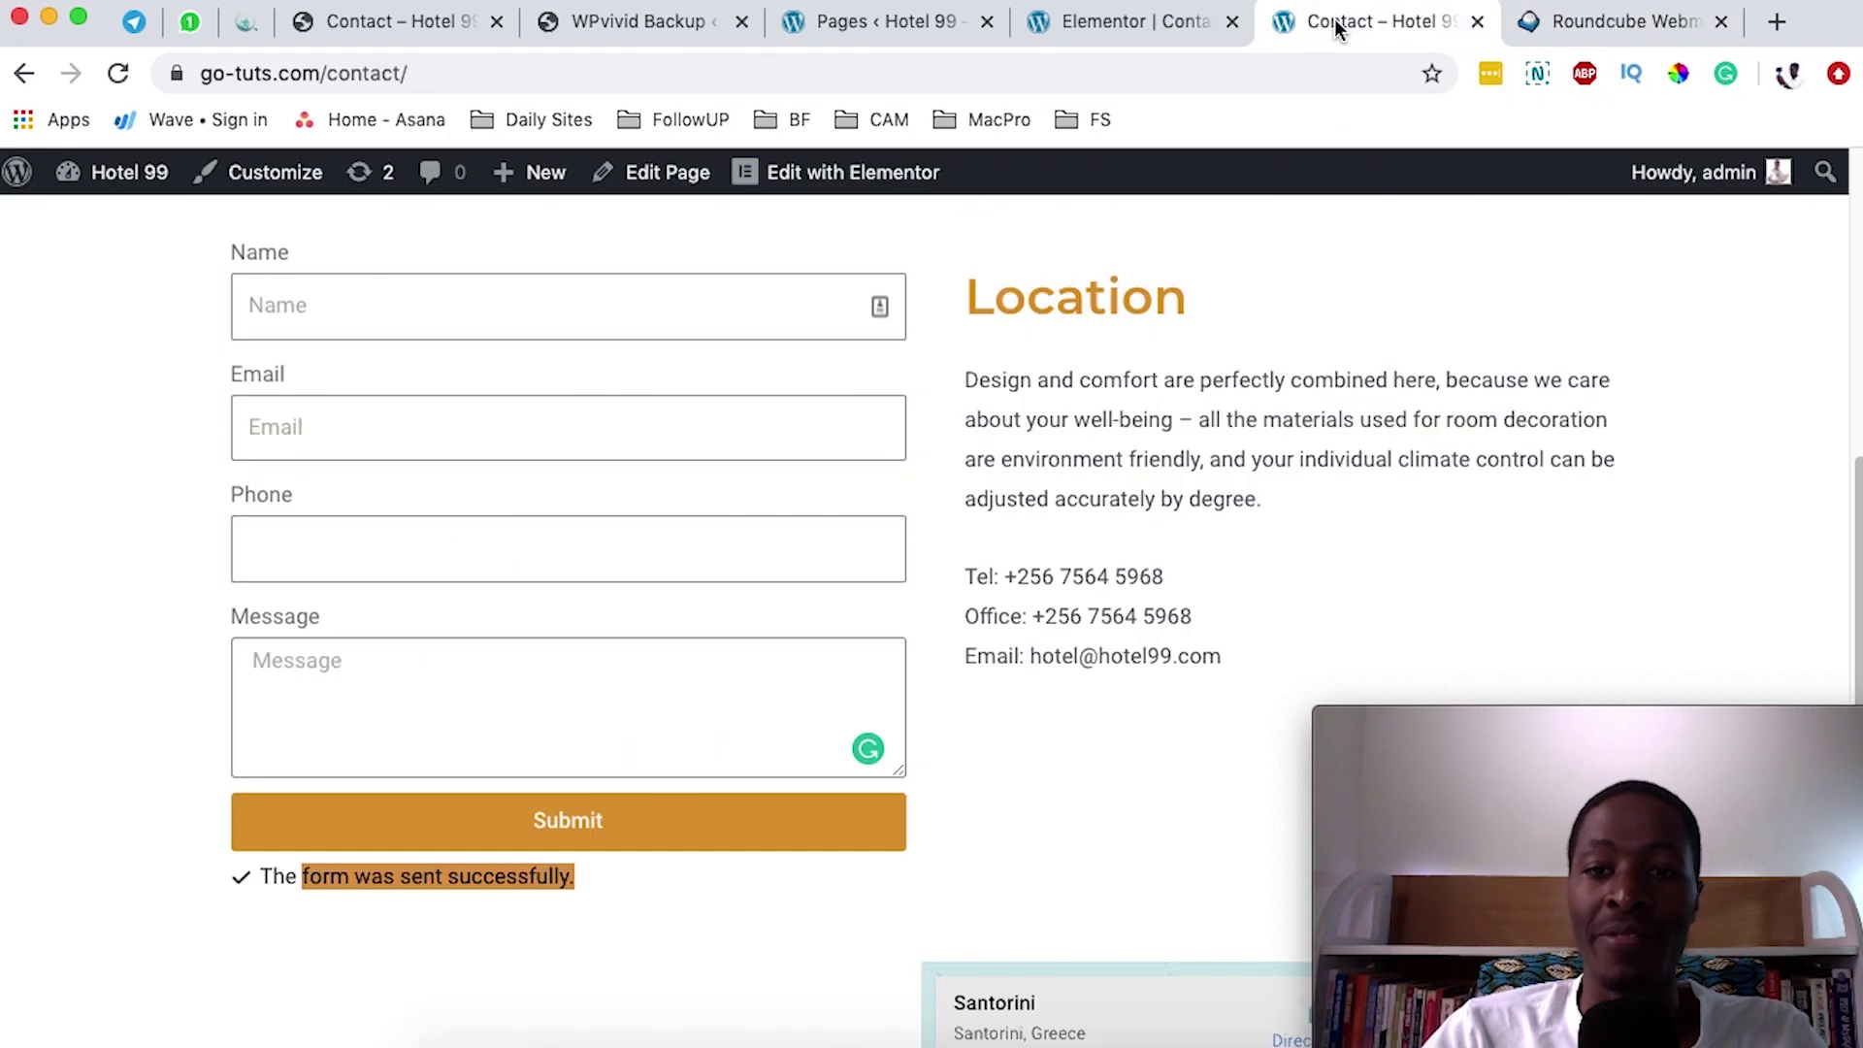
click(1150, 17)
scroll(194, 582, up, 8)
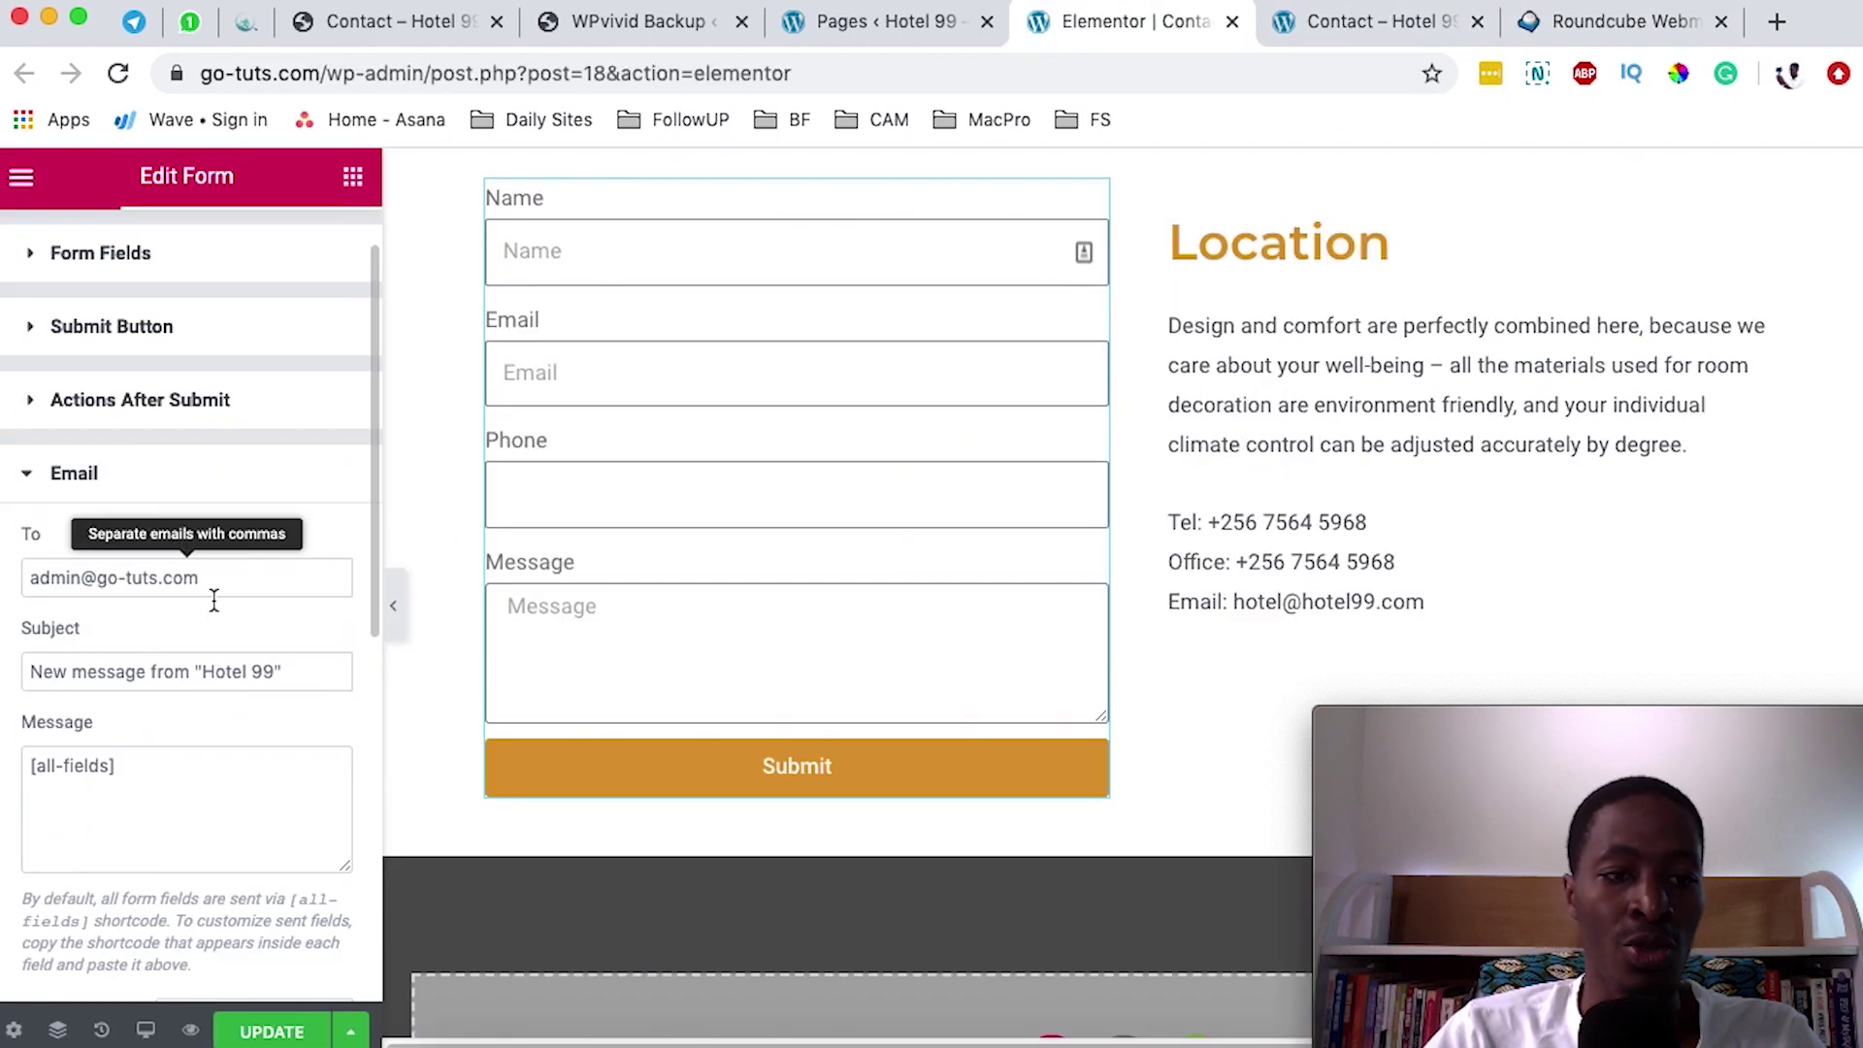
scroll(293, 648, down, 1)
drag(249, 546, 20, 545)
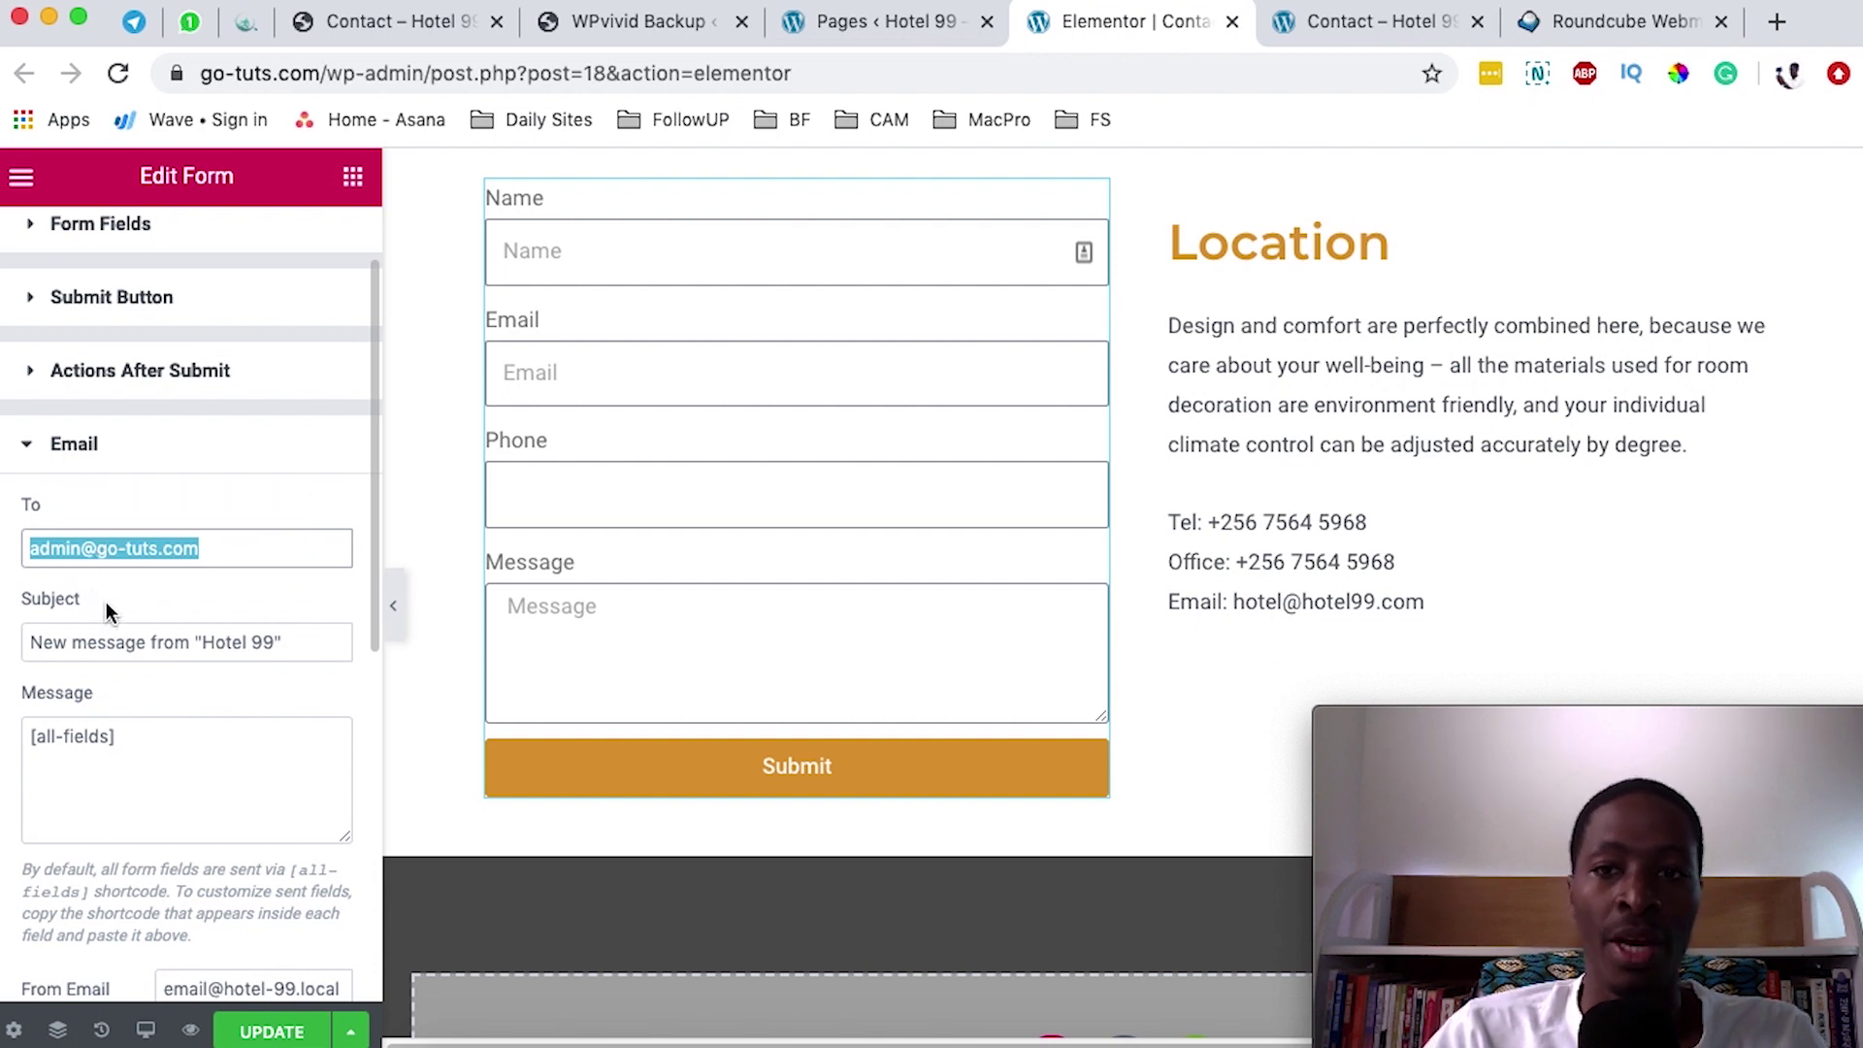
- Replace the site tagline with 'Best Holiday Hotel in Eastern African'
click(910, 19)
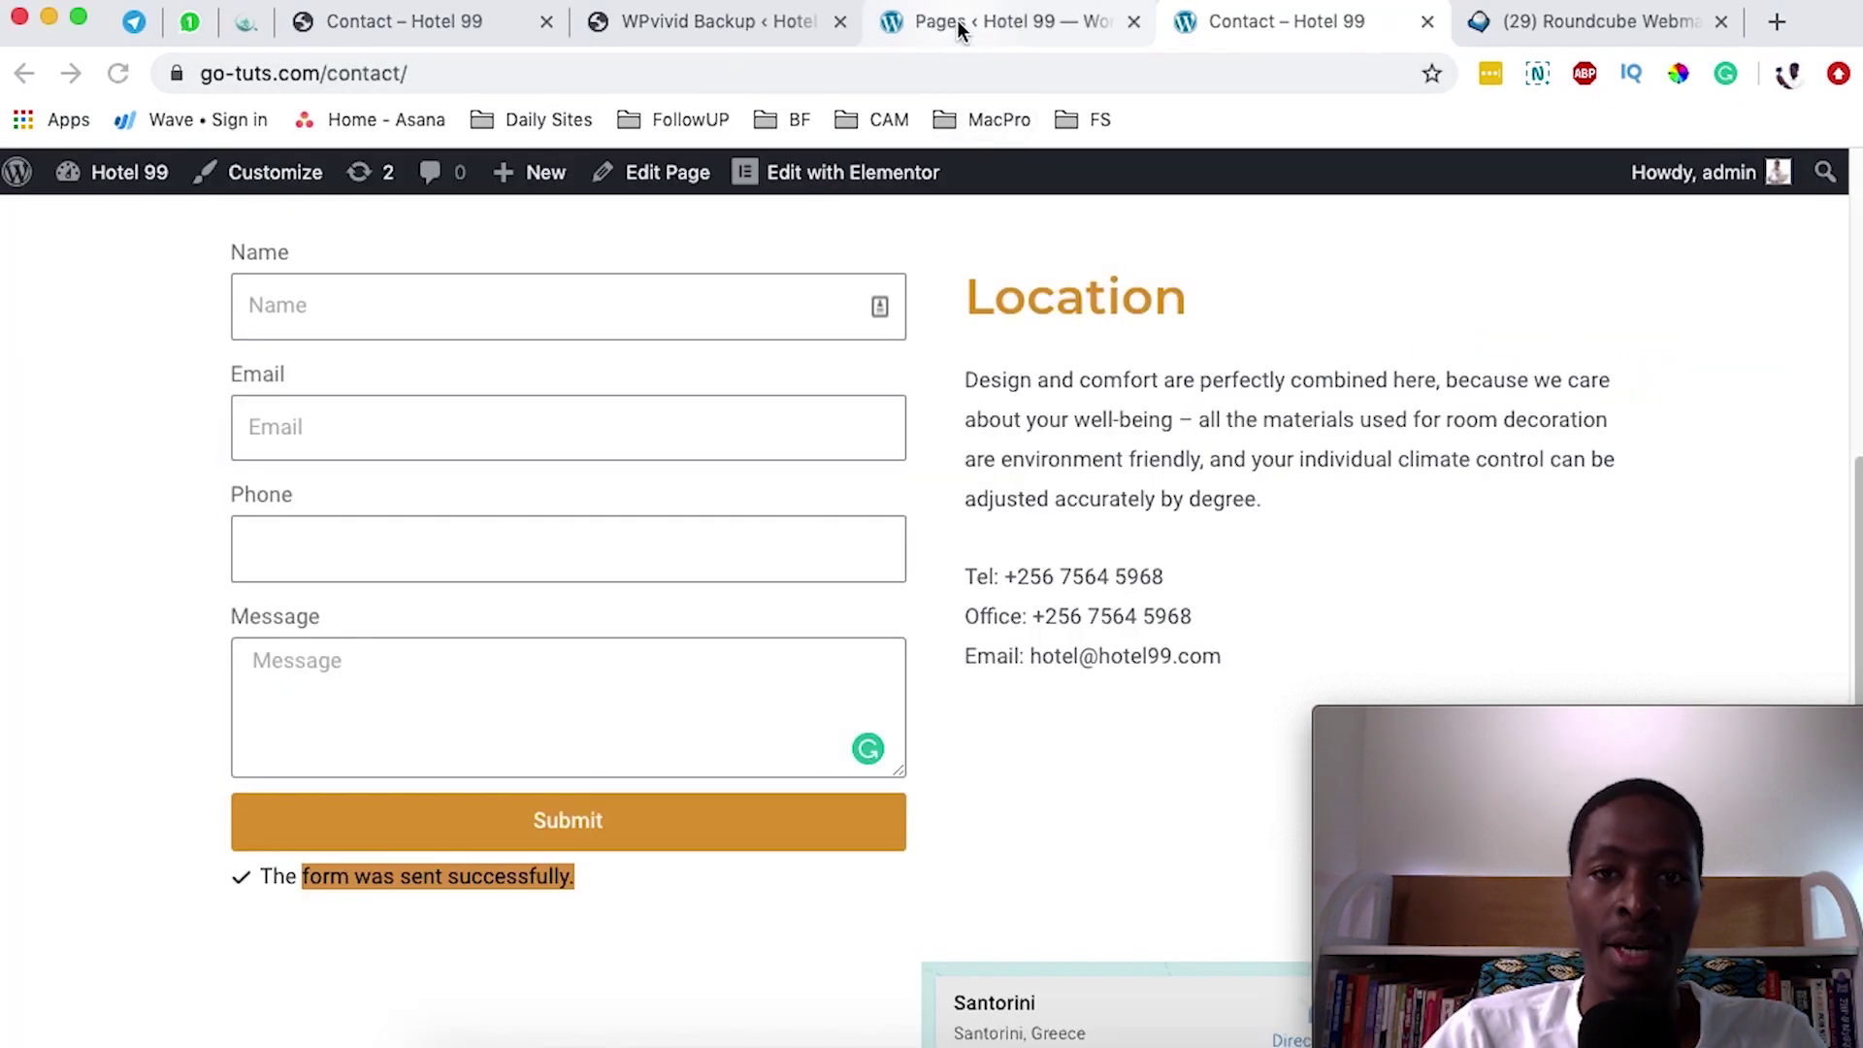
click(959, 29)
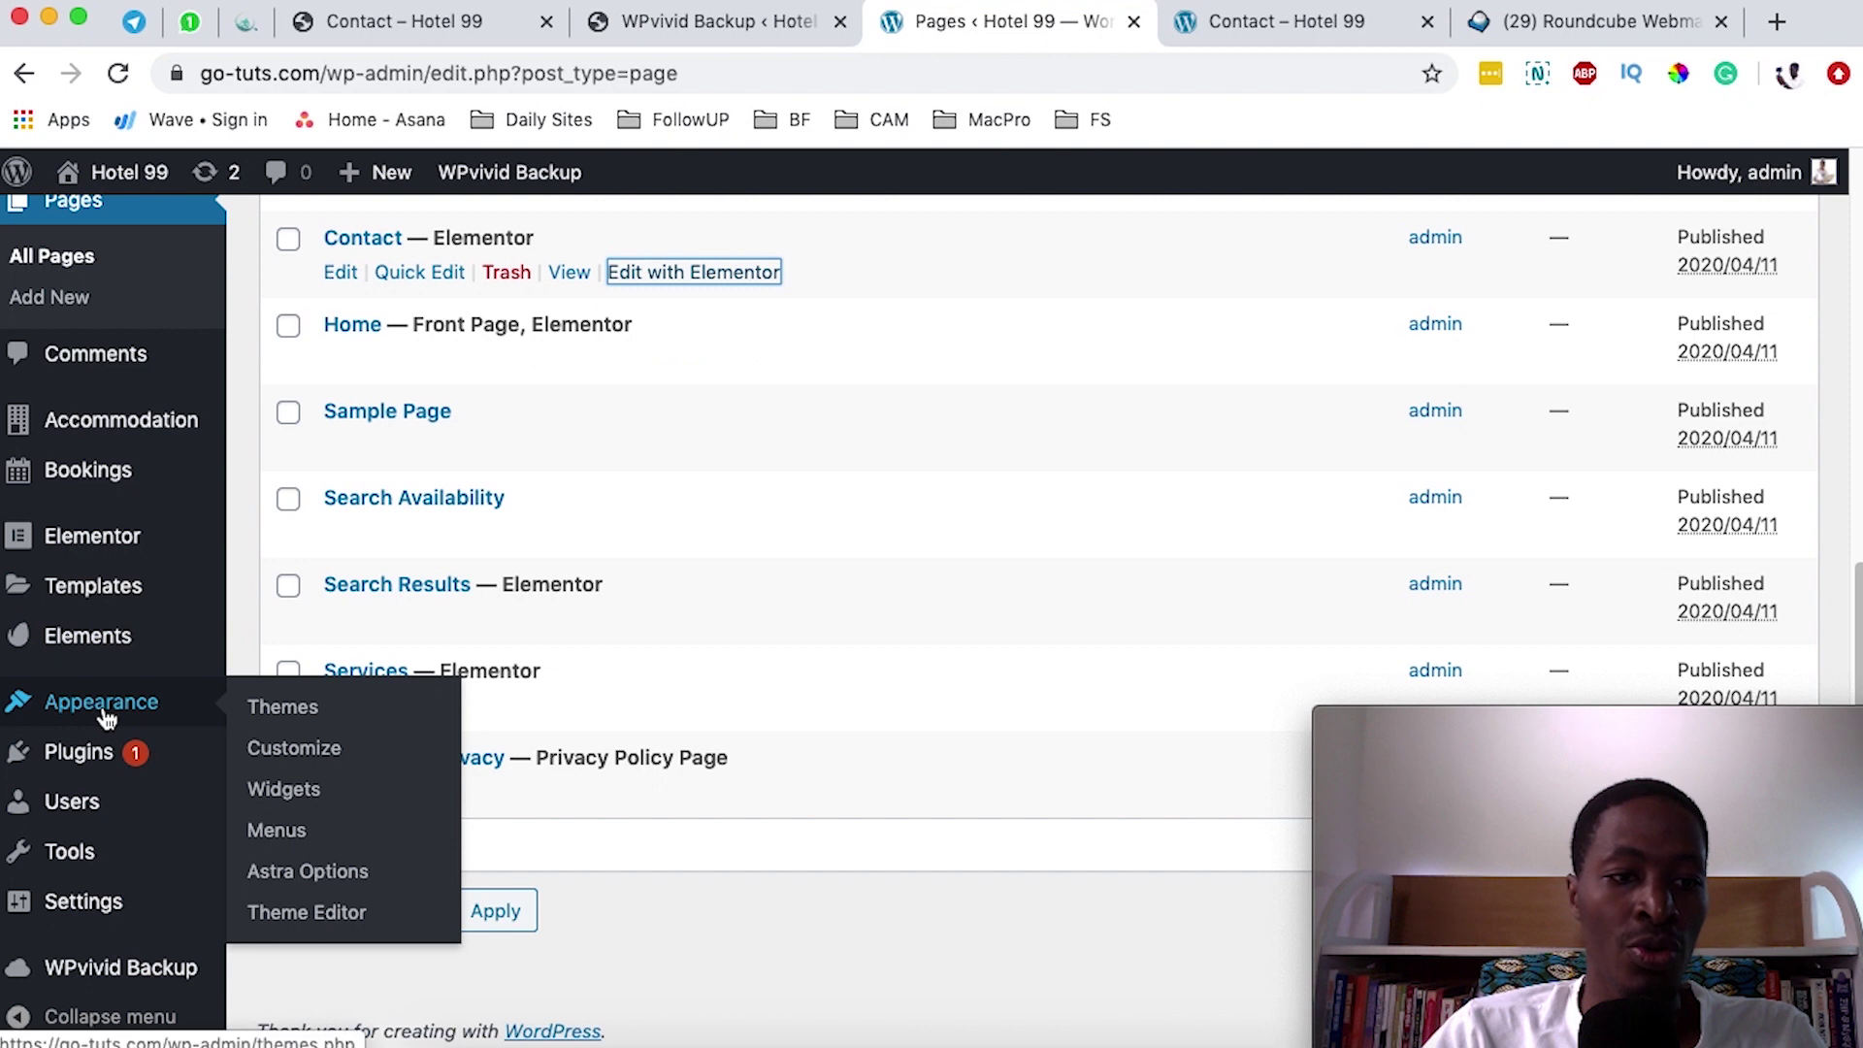
mouse_move(35, 912)
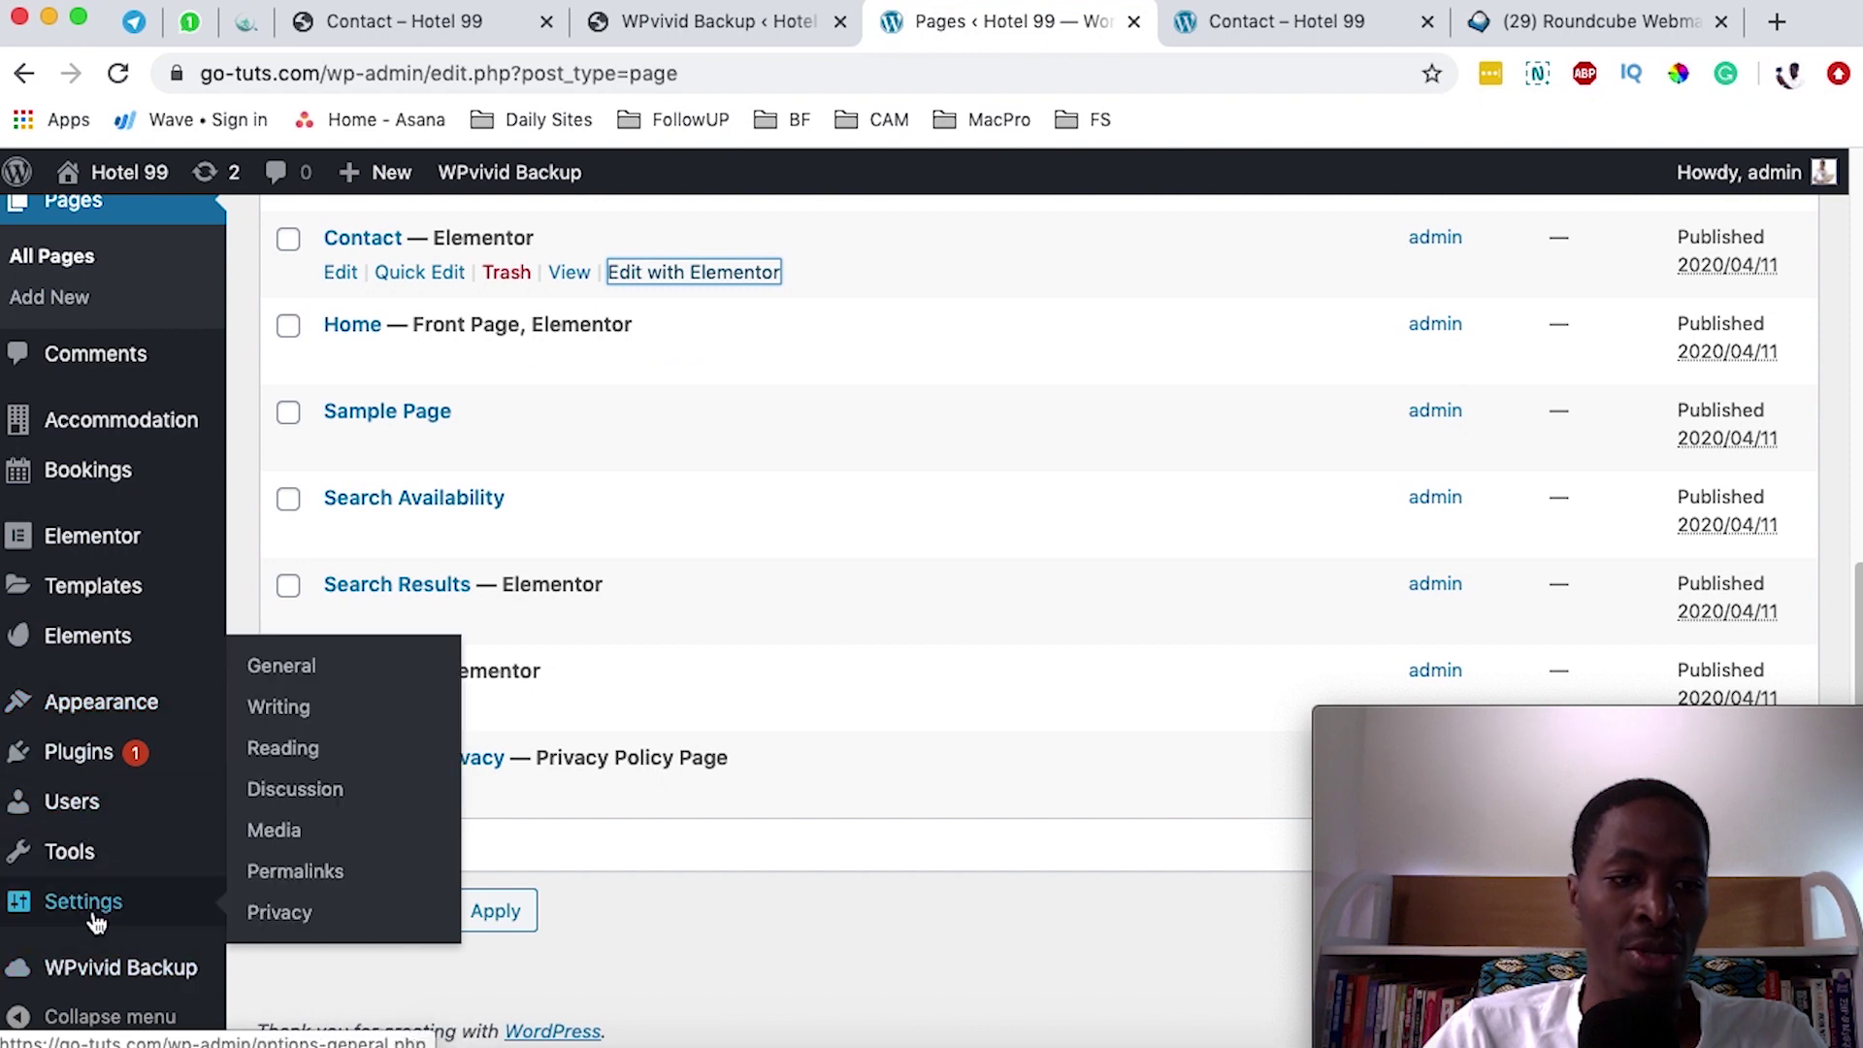
click(281, 665)
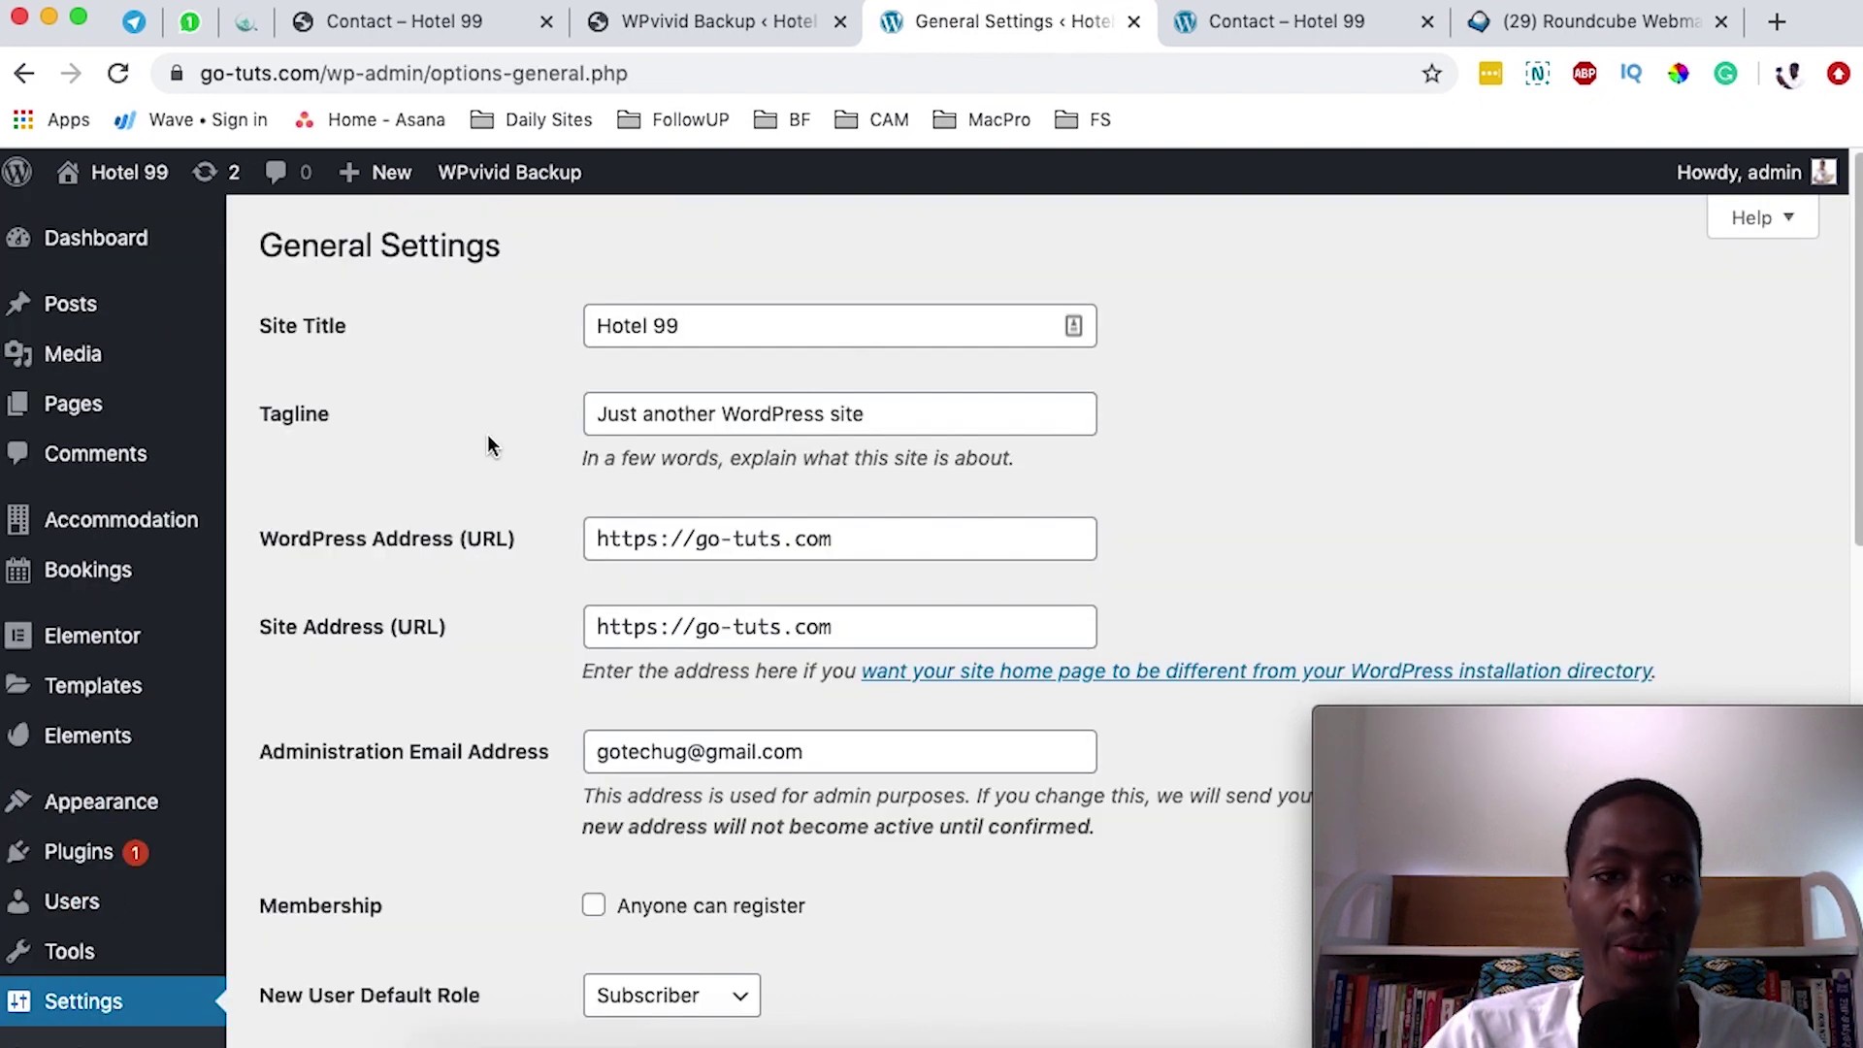
drag(935, 414, 540, 413)
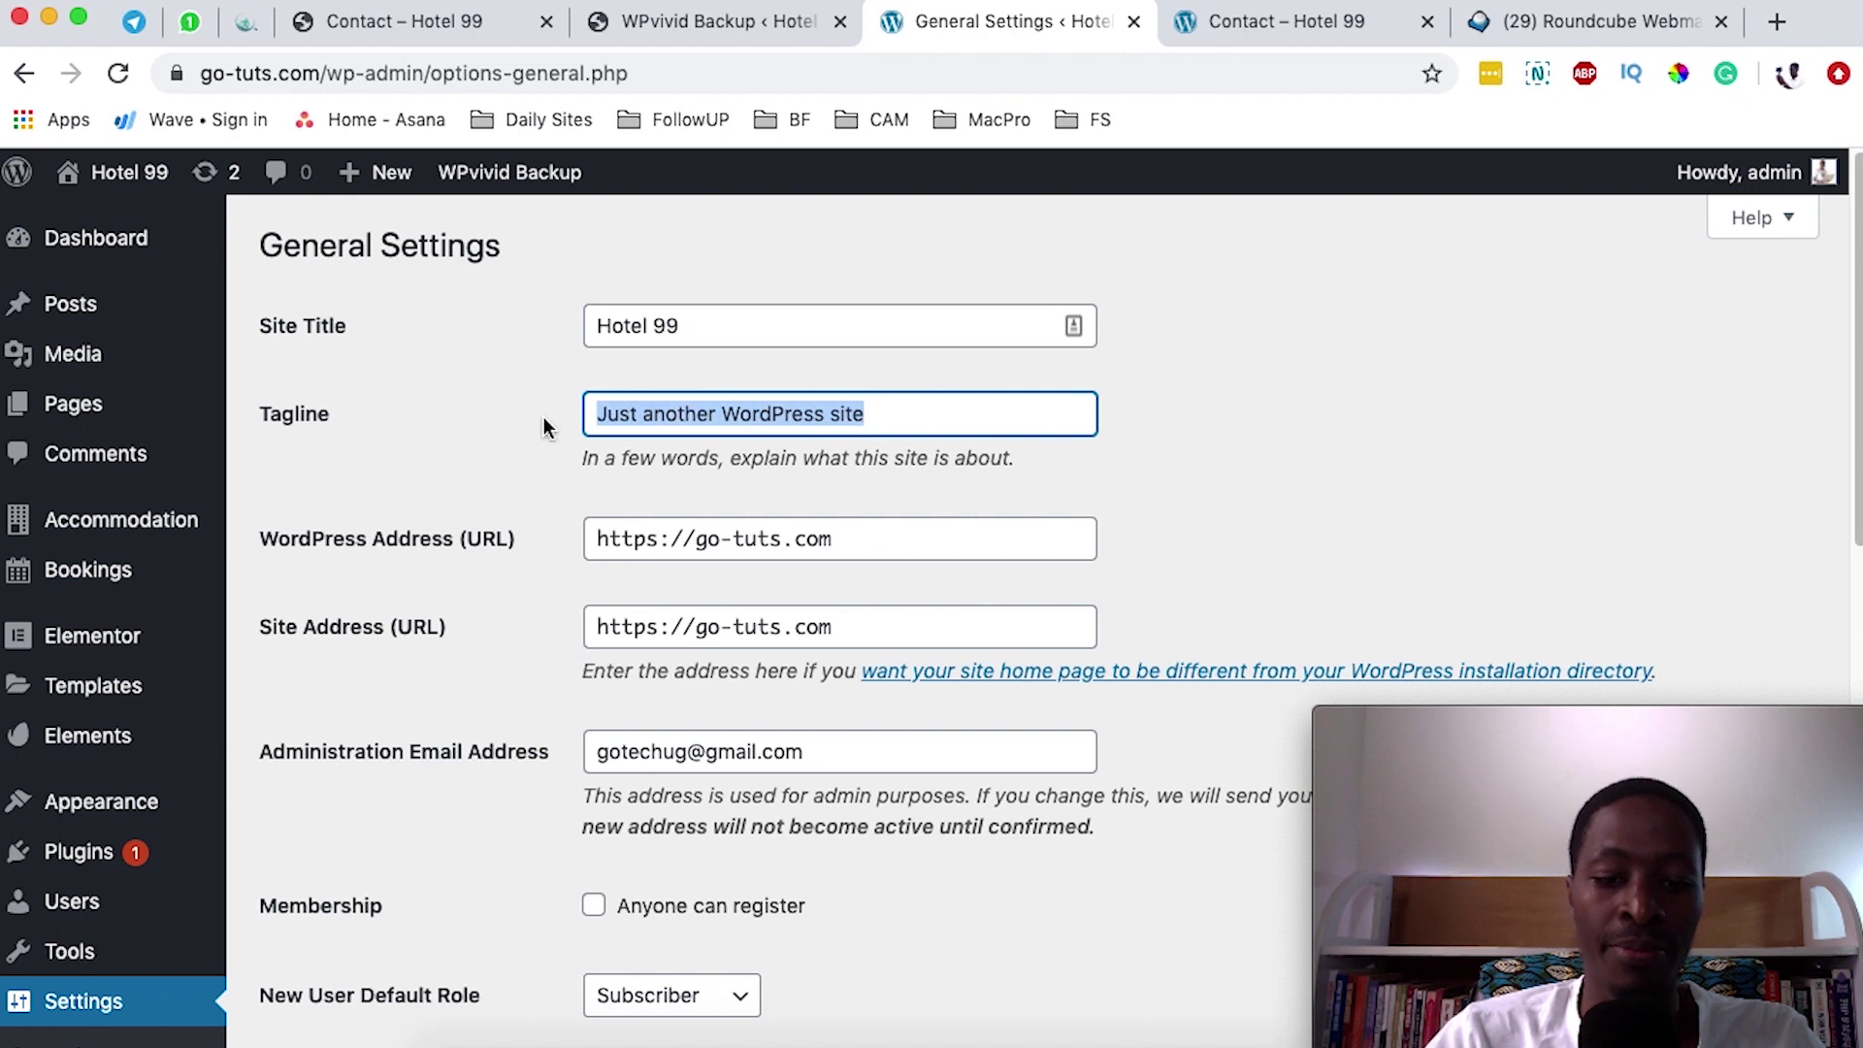
text(Best Holiday )
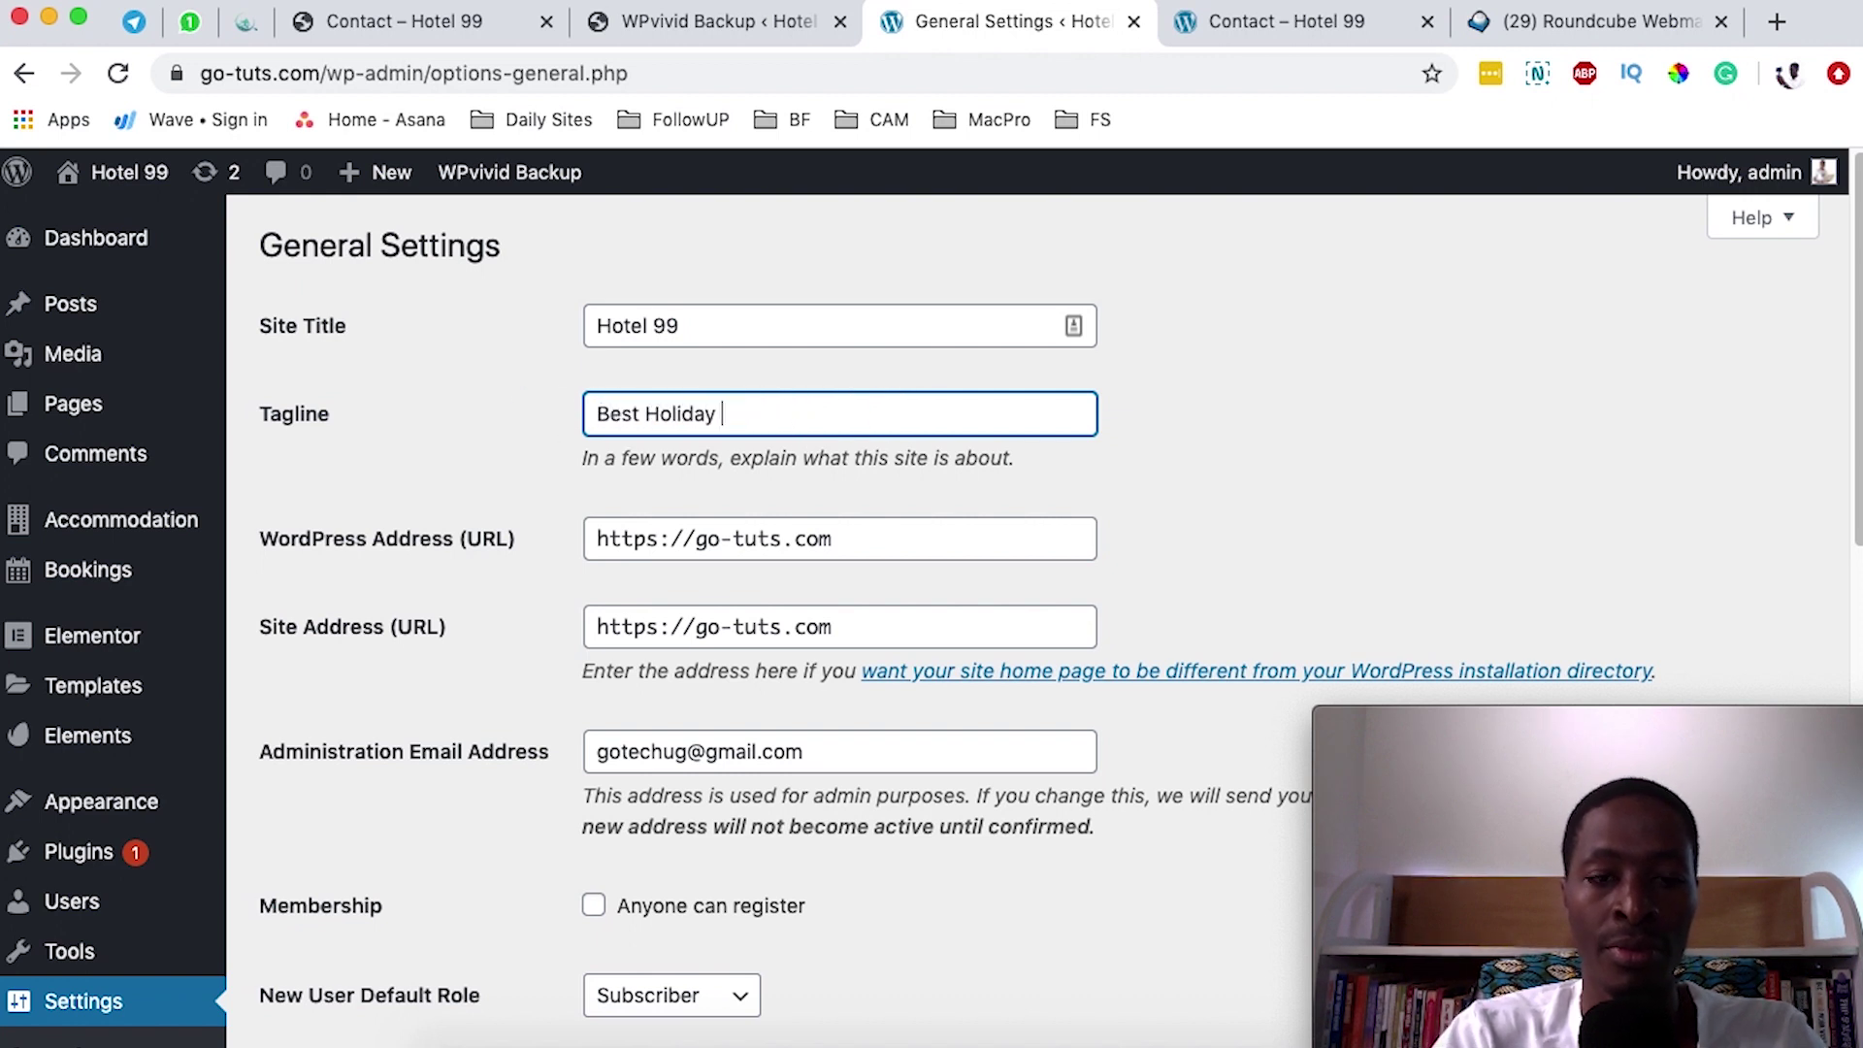
text(Hotel in Eastern )
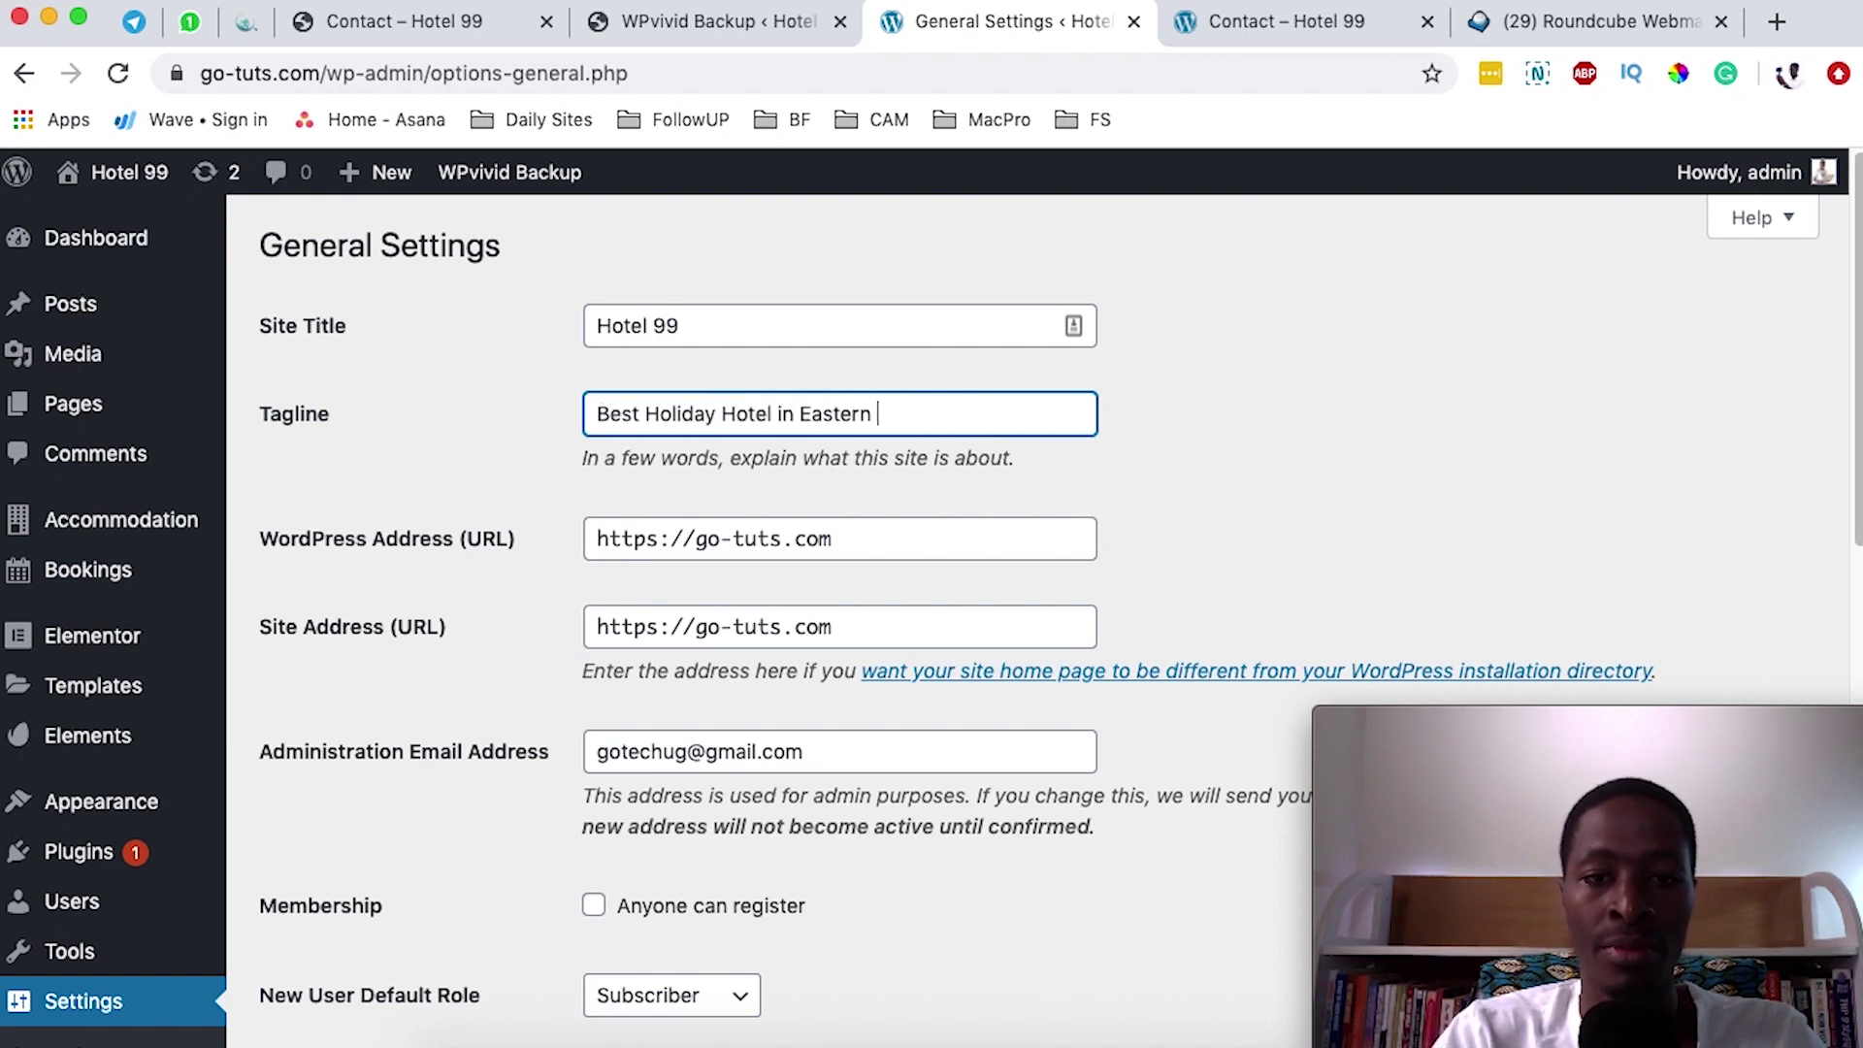
text(African)
- Check the administration email and timezone, then save the General Settings
scroll(569, 490, down, 3)
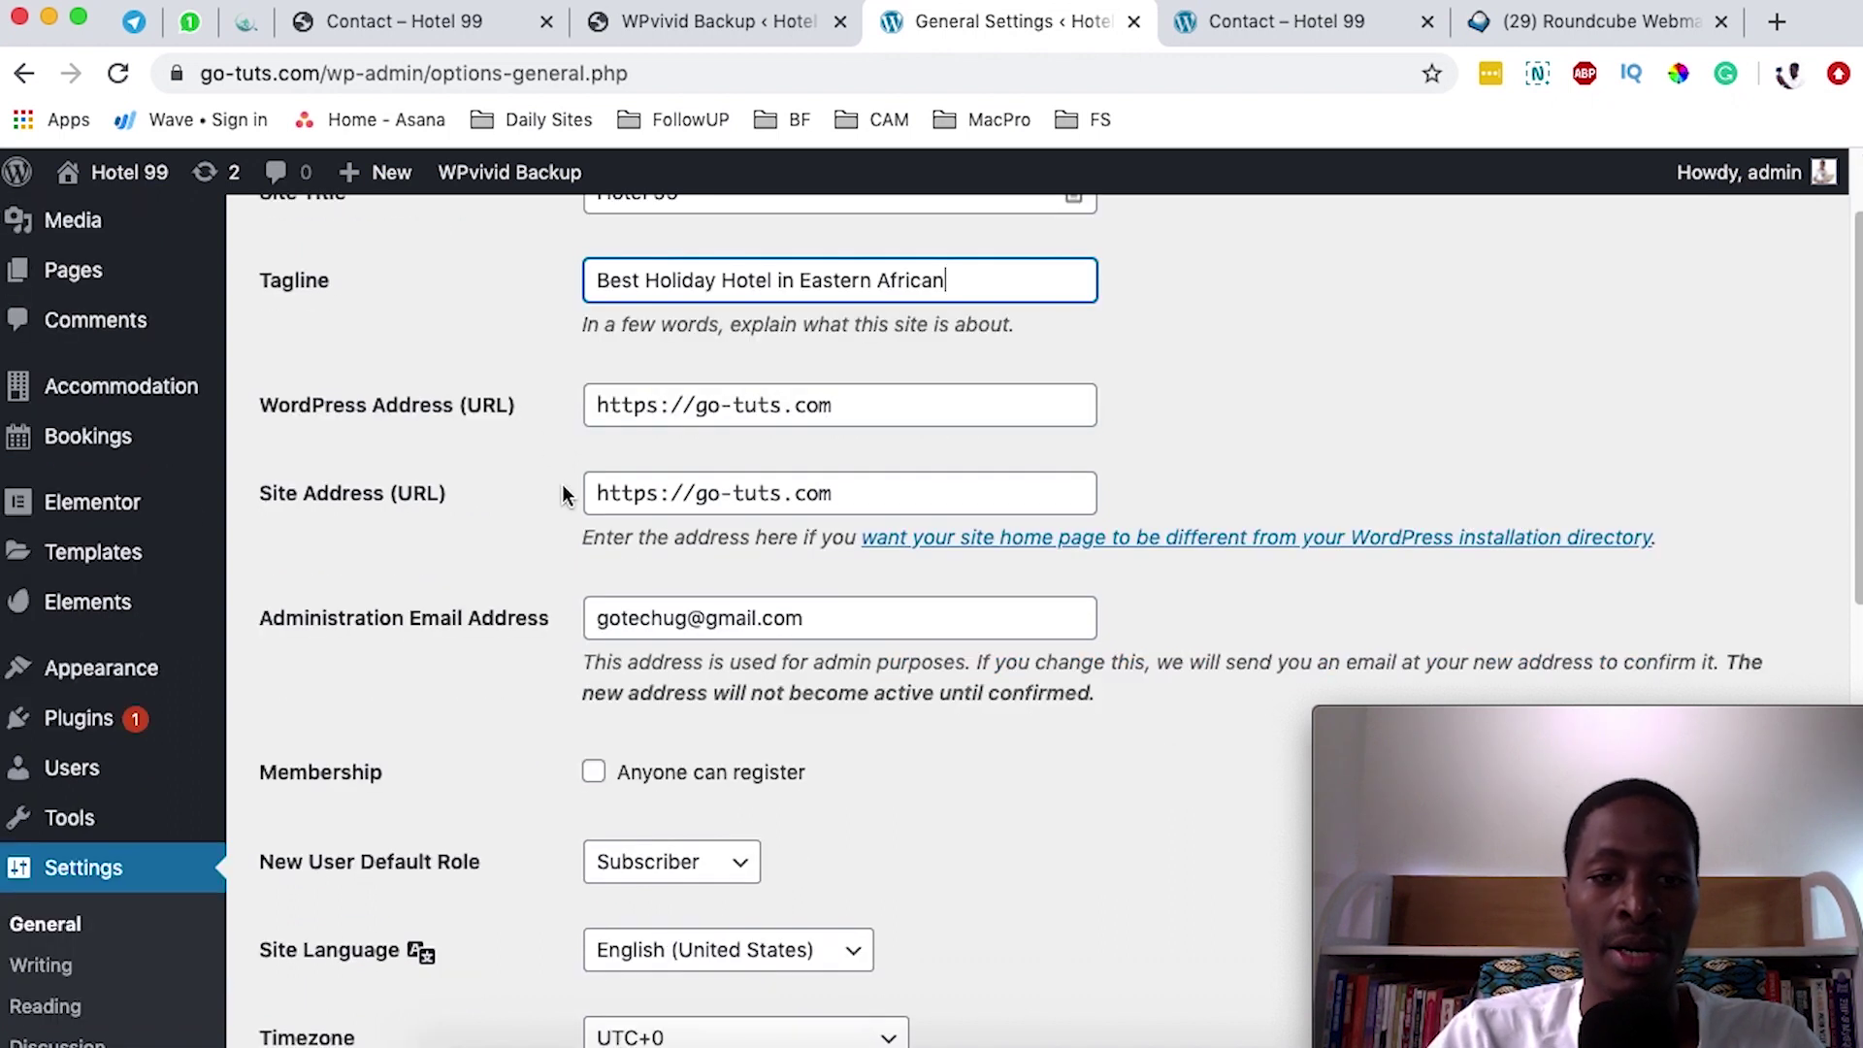
click(859, 609)
key(super+a)
click(420, 665)
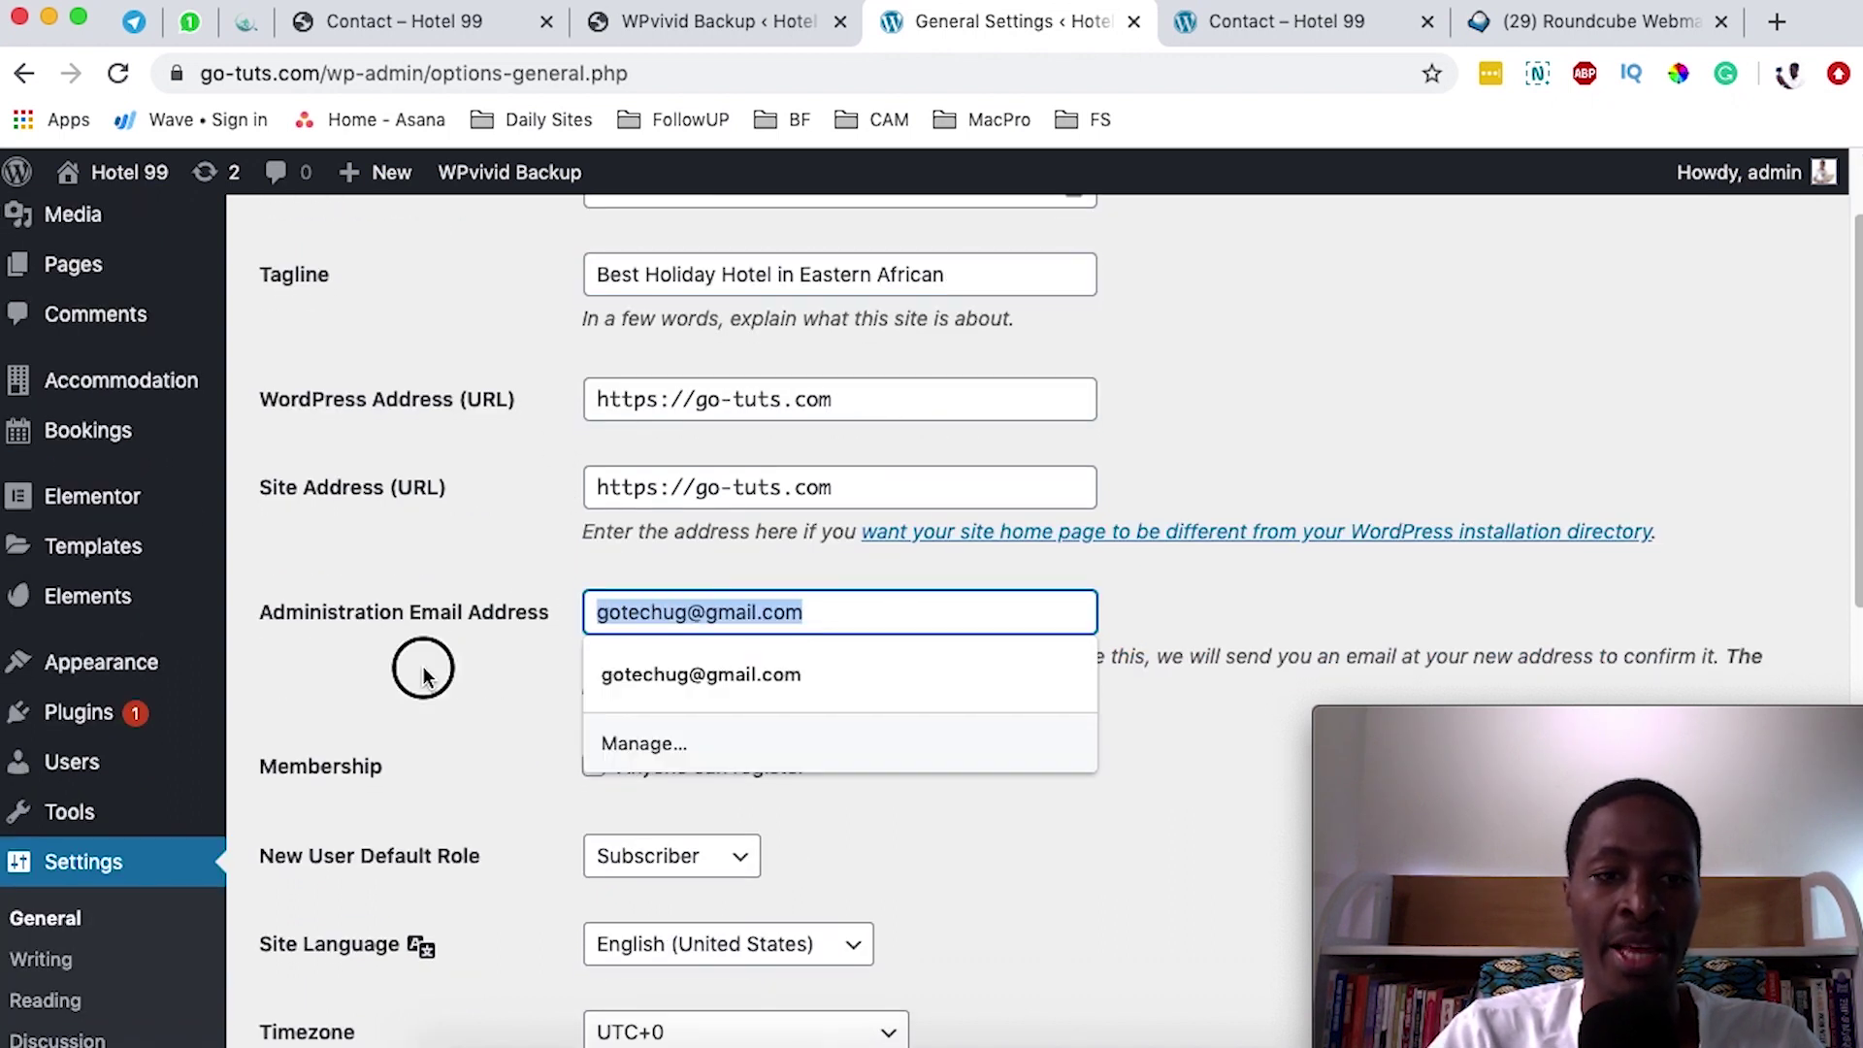
scroll(1064, 633, down, 10)
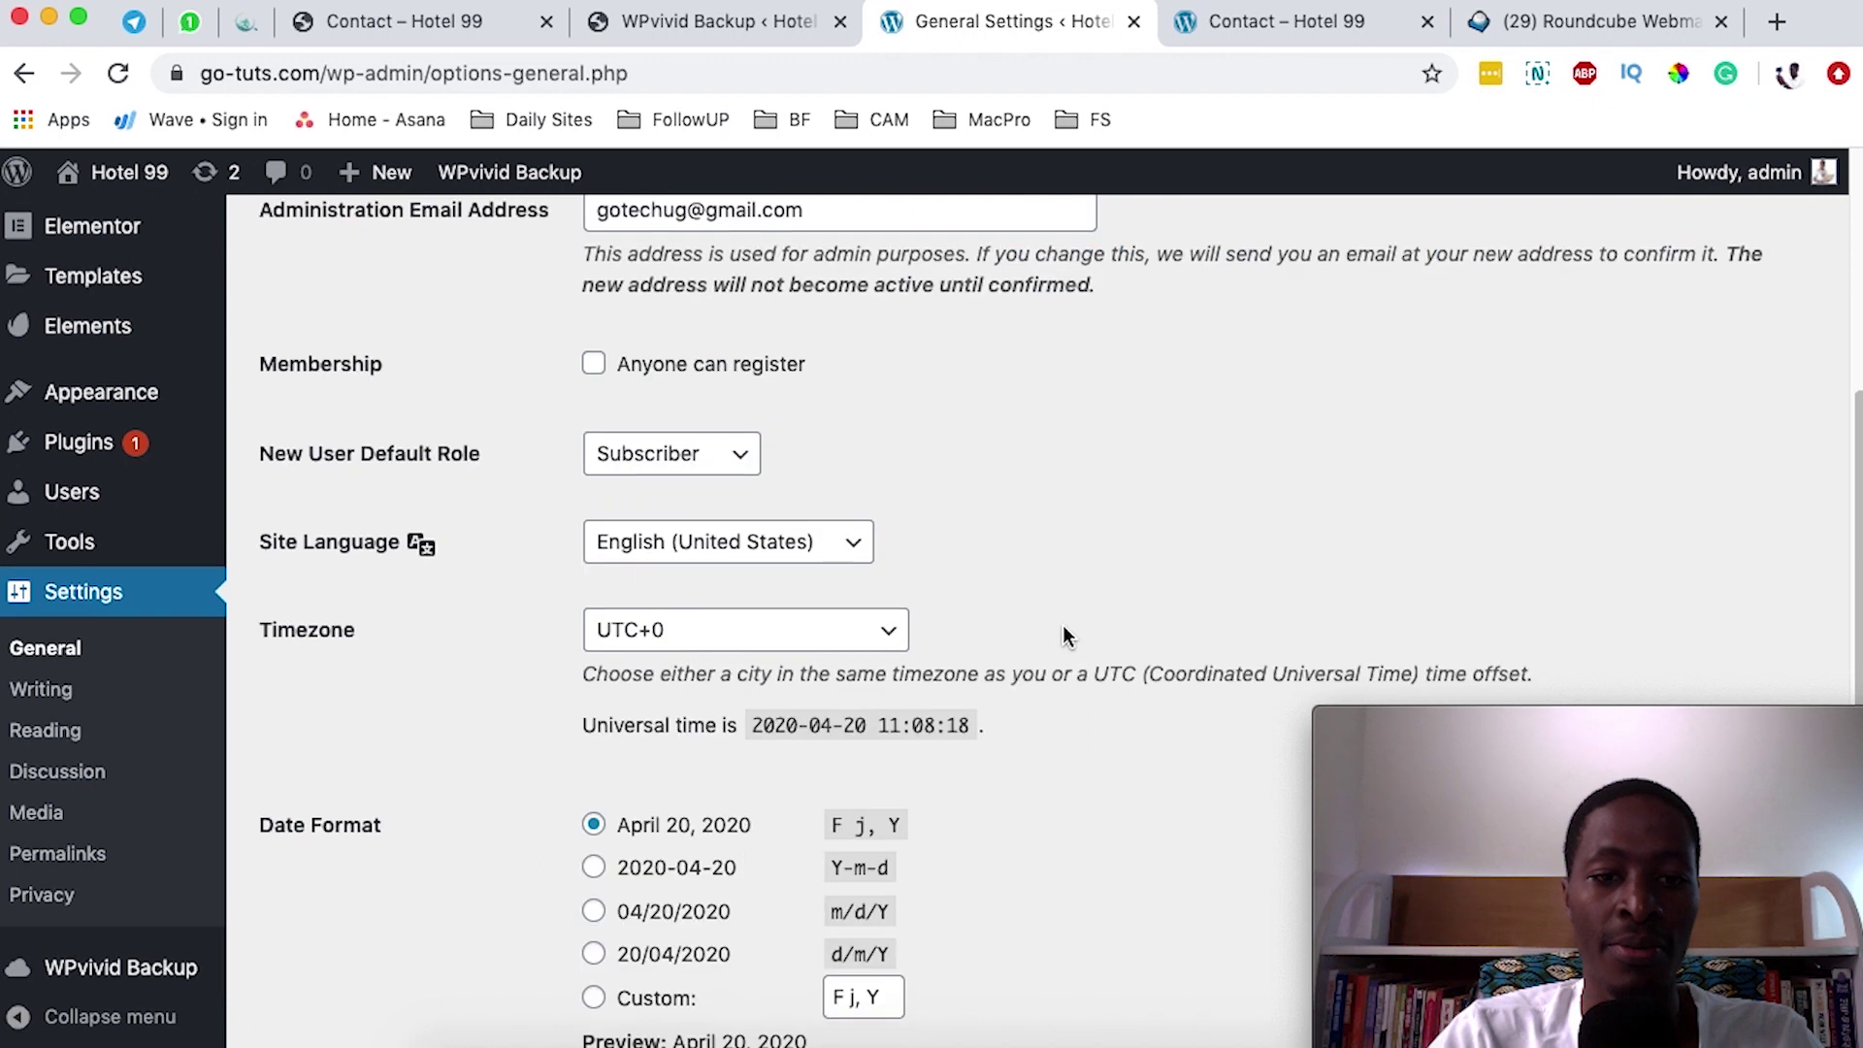
click(733, 555)
click(1156, 507)
- Look over the saved General Settings page and go to Reading Settings
scroll(941, 689, up, 4)
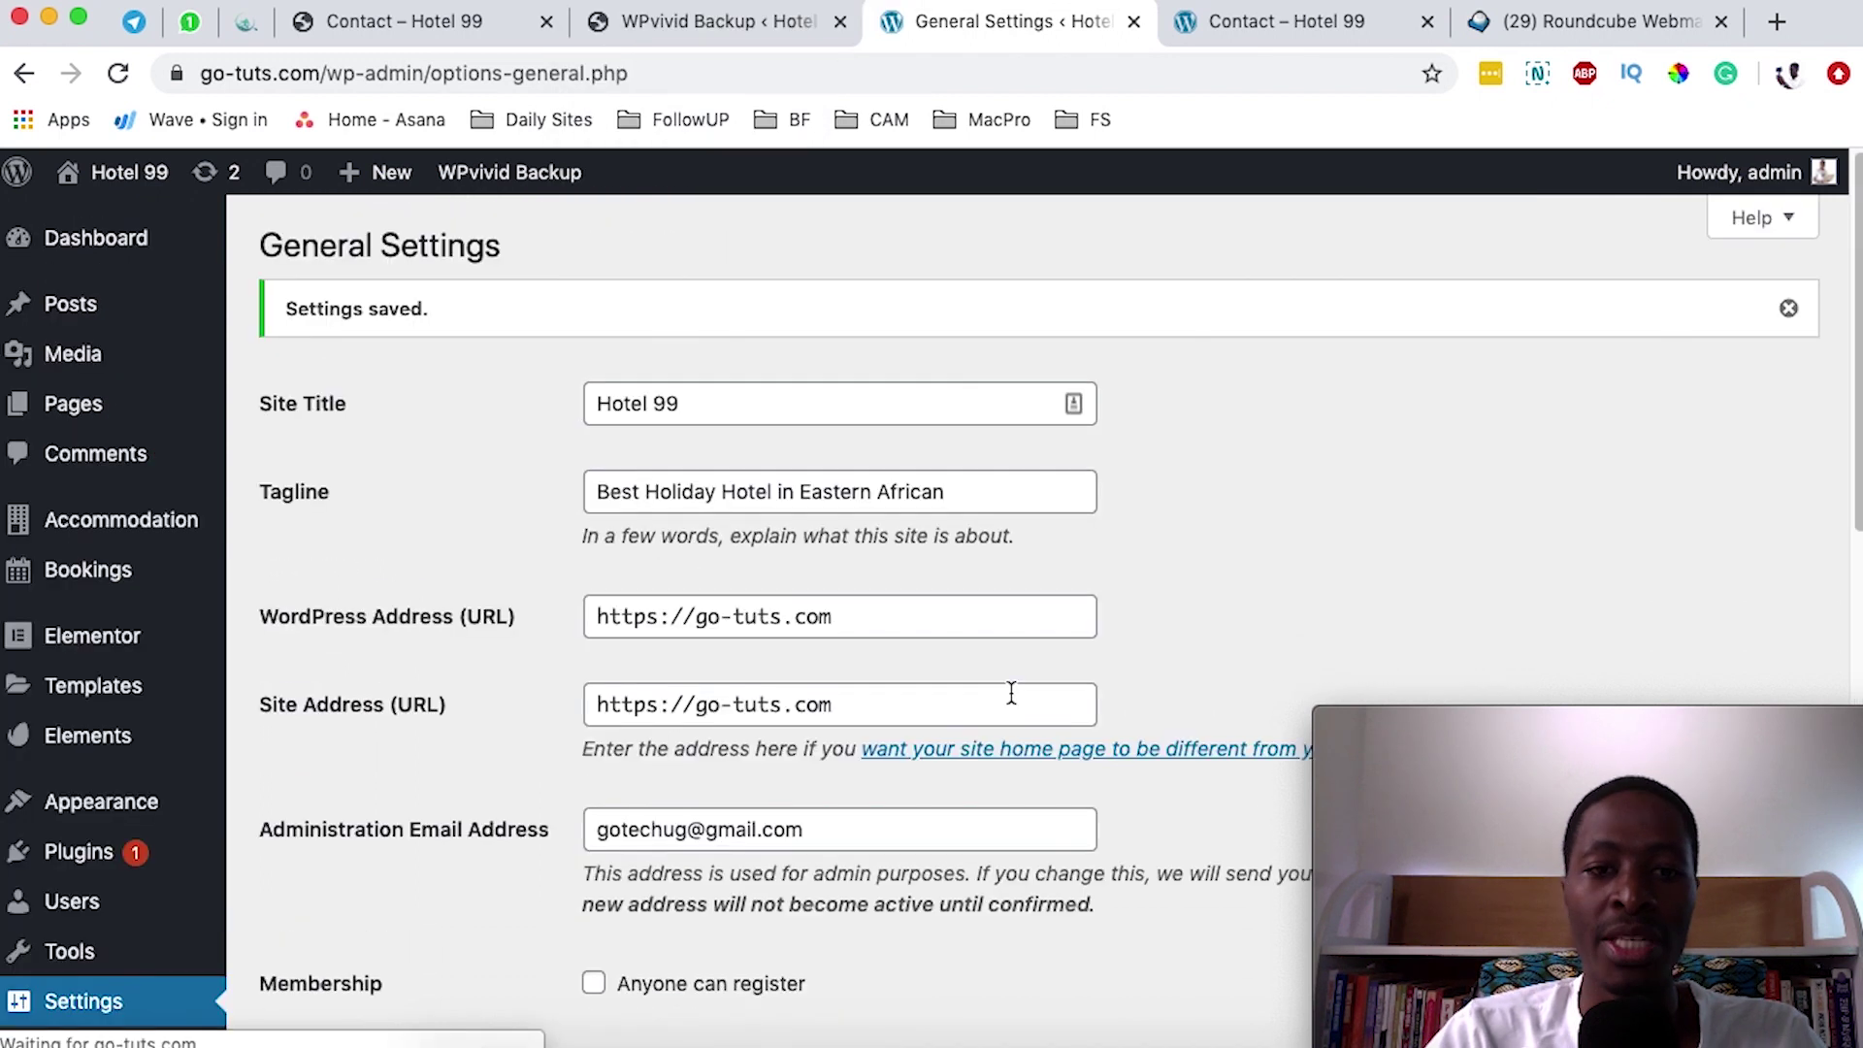
scroll(1010, 692, down, 7)
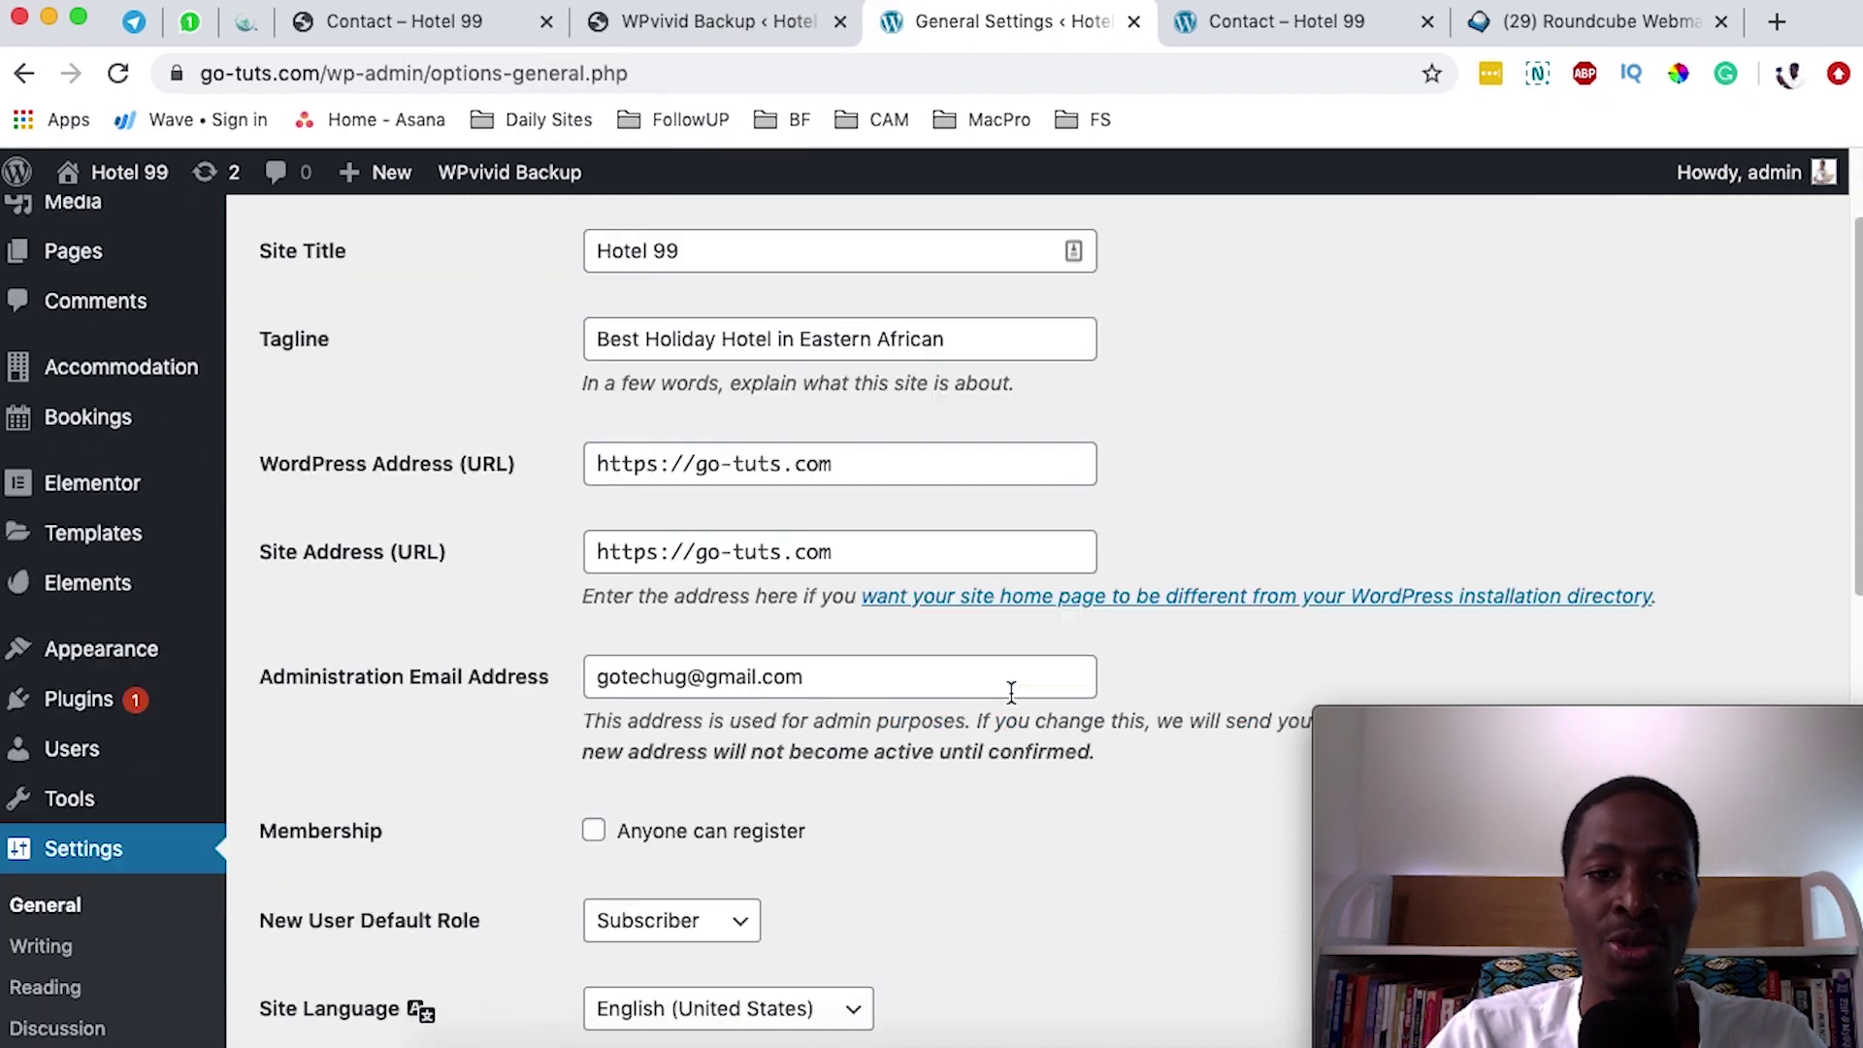
scroll(1010, 689, down, 14)
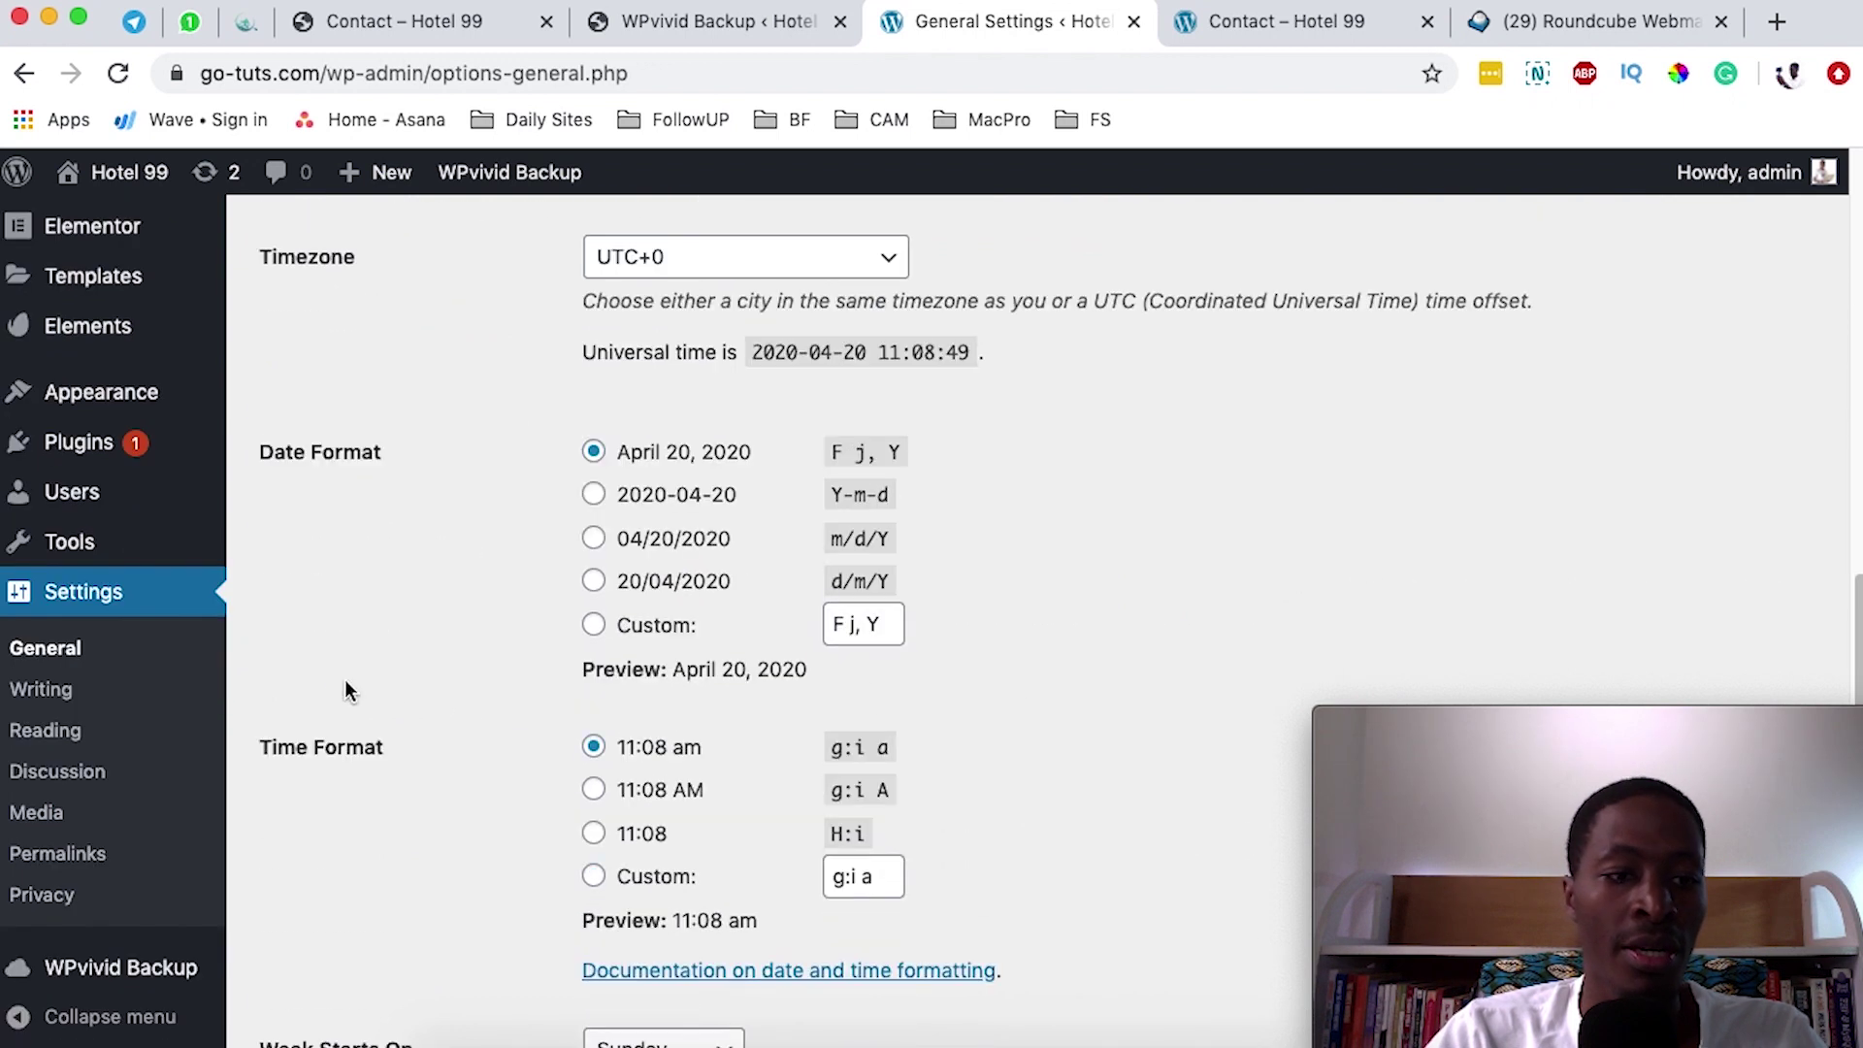
click(51, 729)
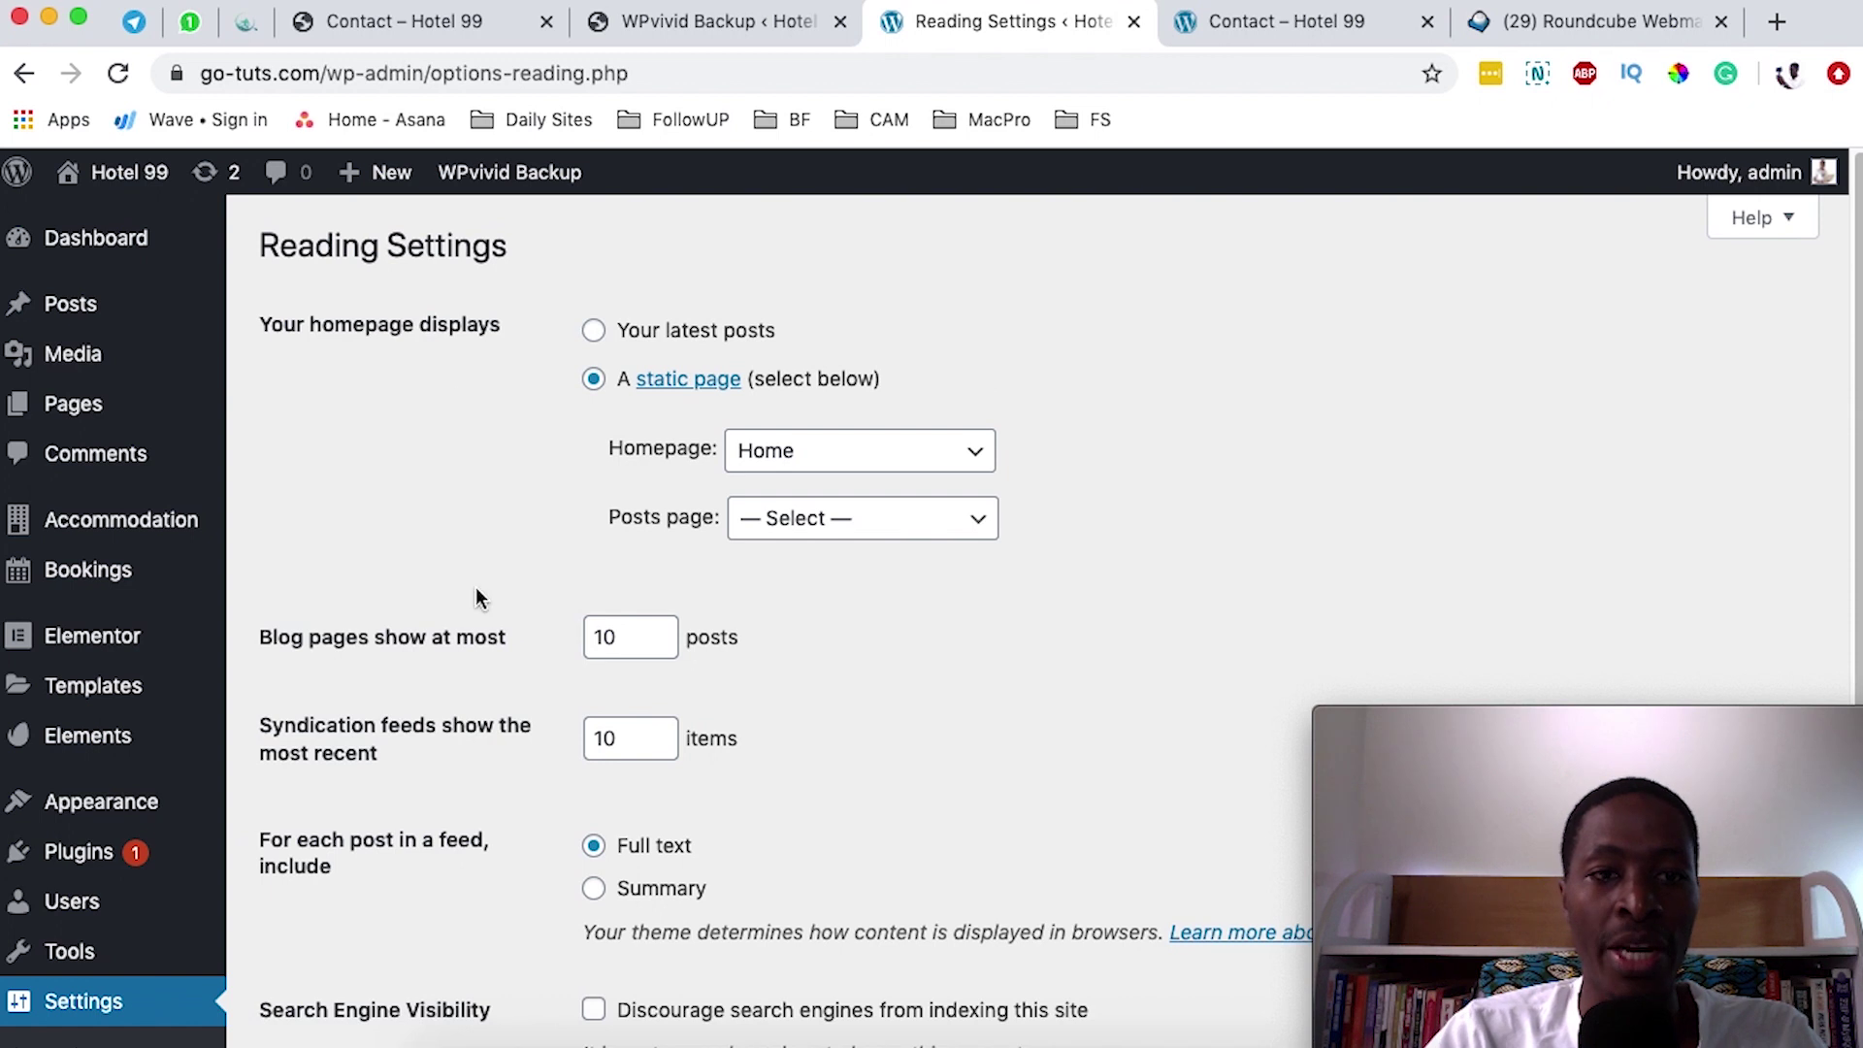
- Review the Posts page choices and Search Engine Visibility unchanged, then go to Permalink Settings
click(982, 529)
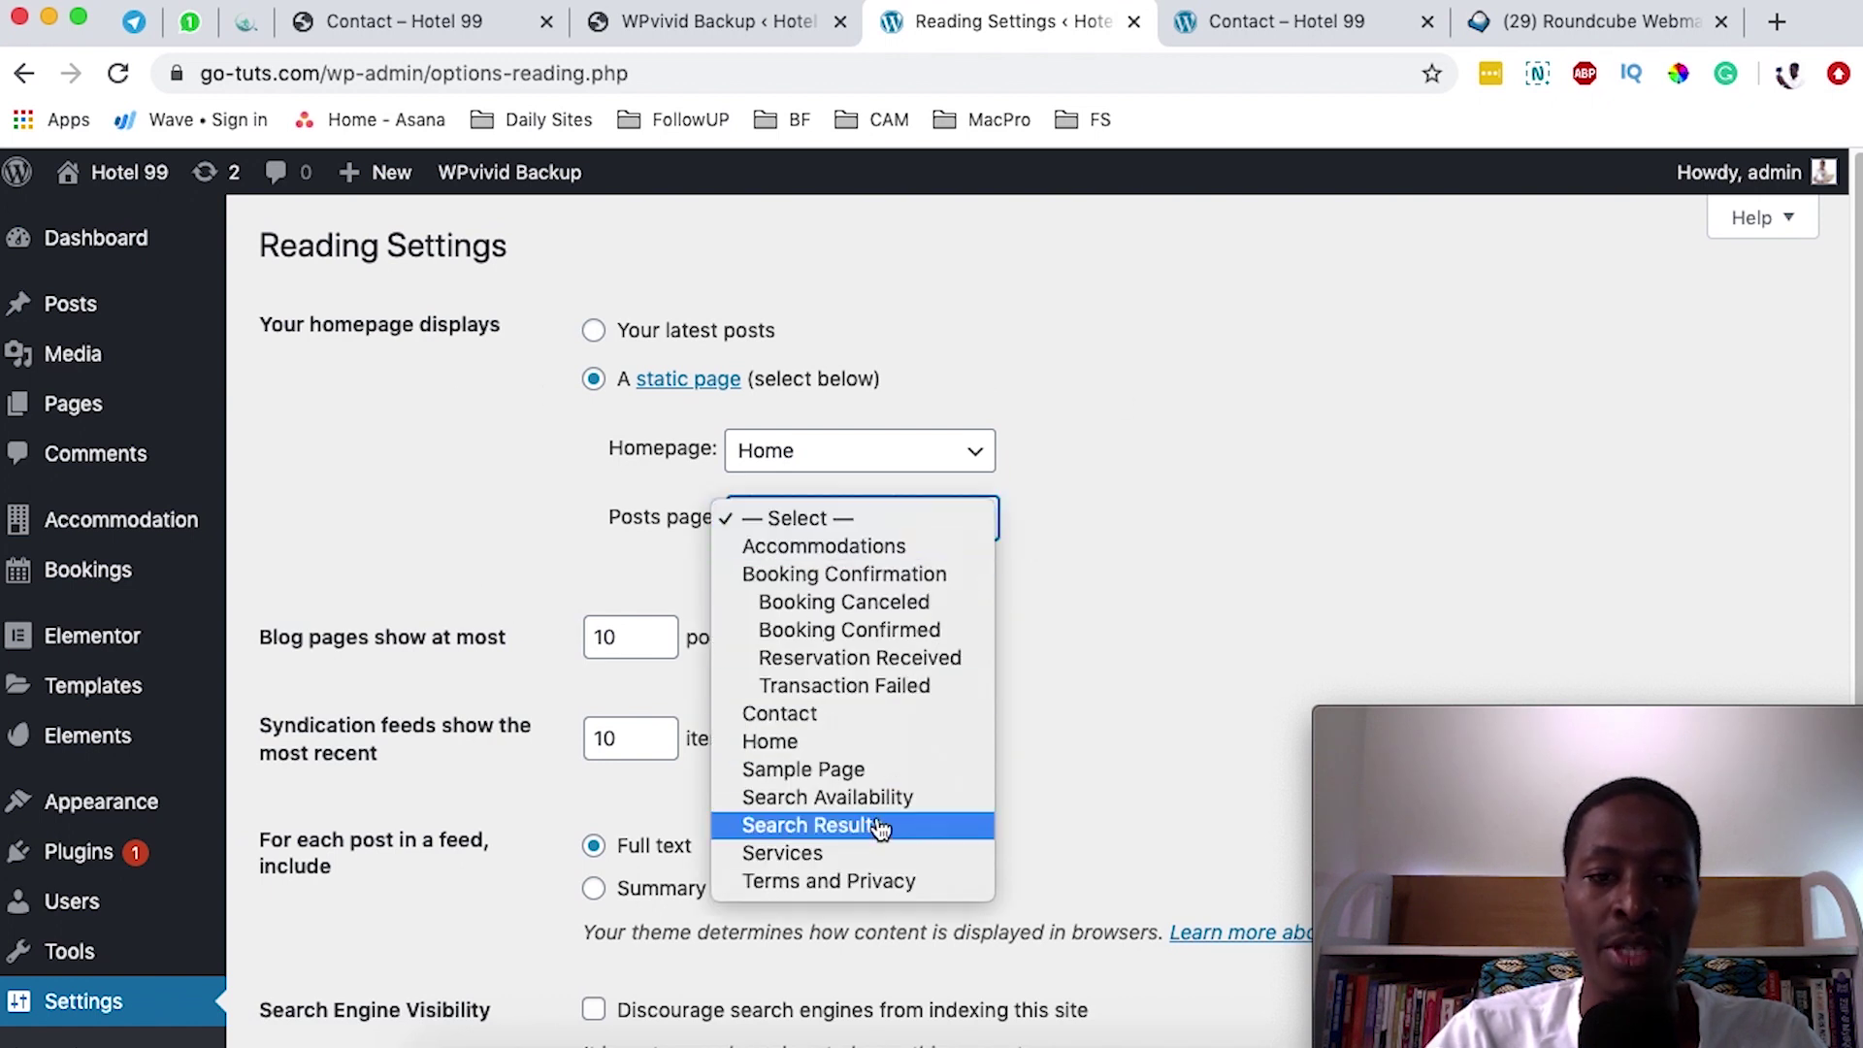
click(1131, 587)
scroll(1114, 592, down, 5)
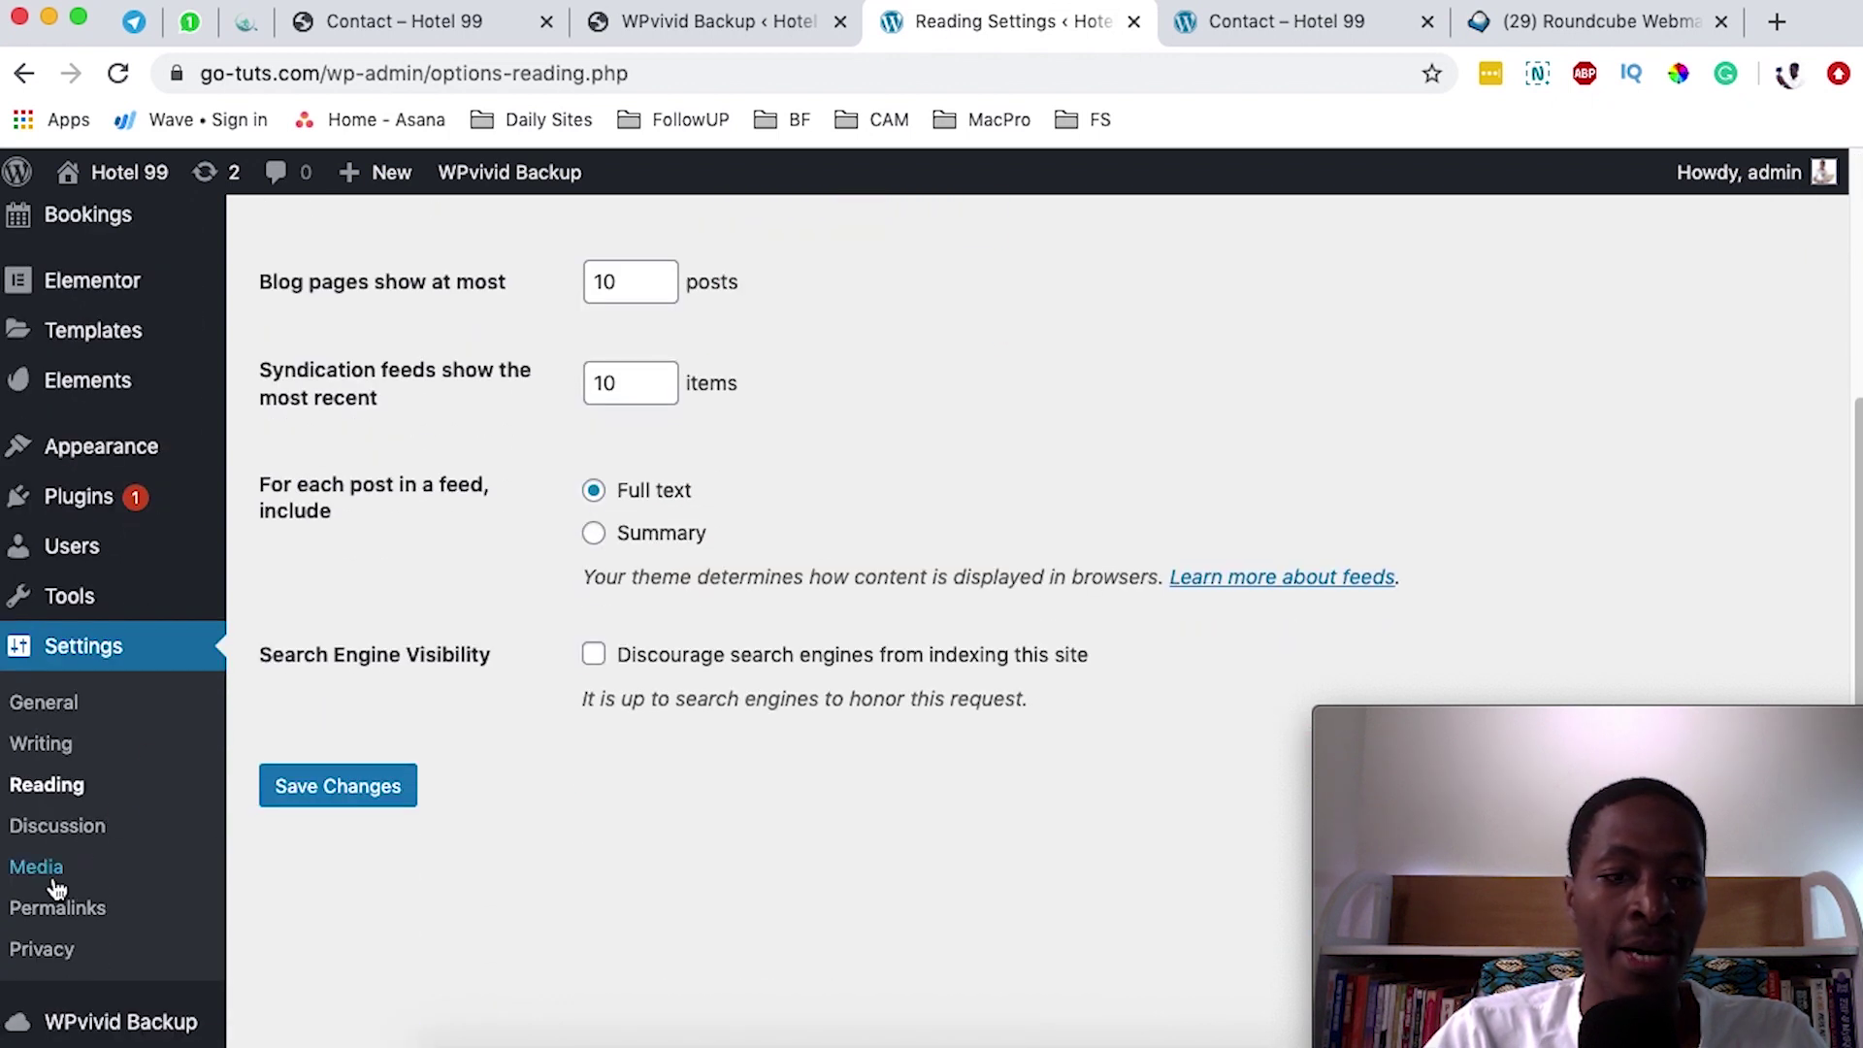
drag(257, 660, 491, 648)
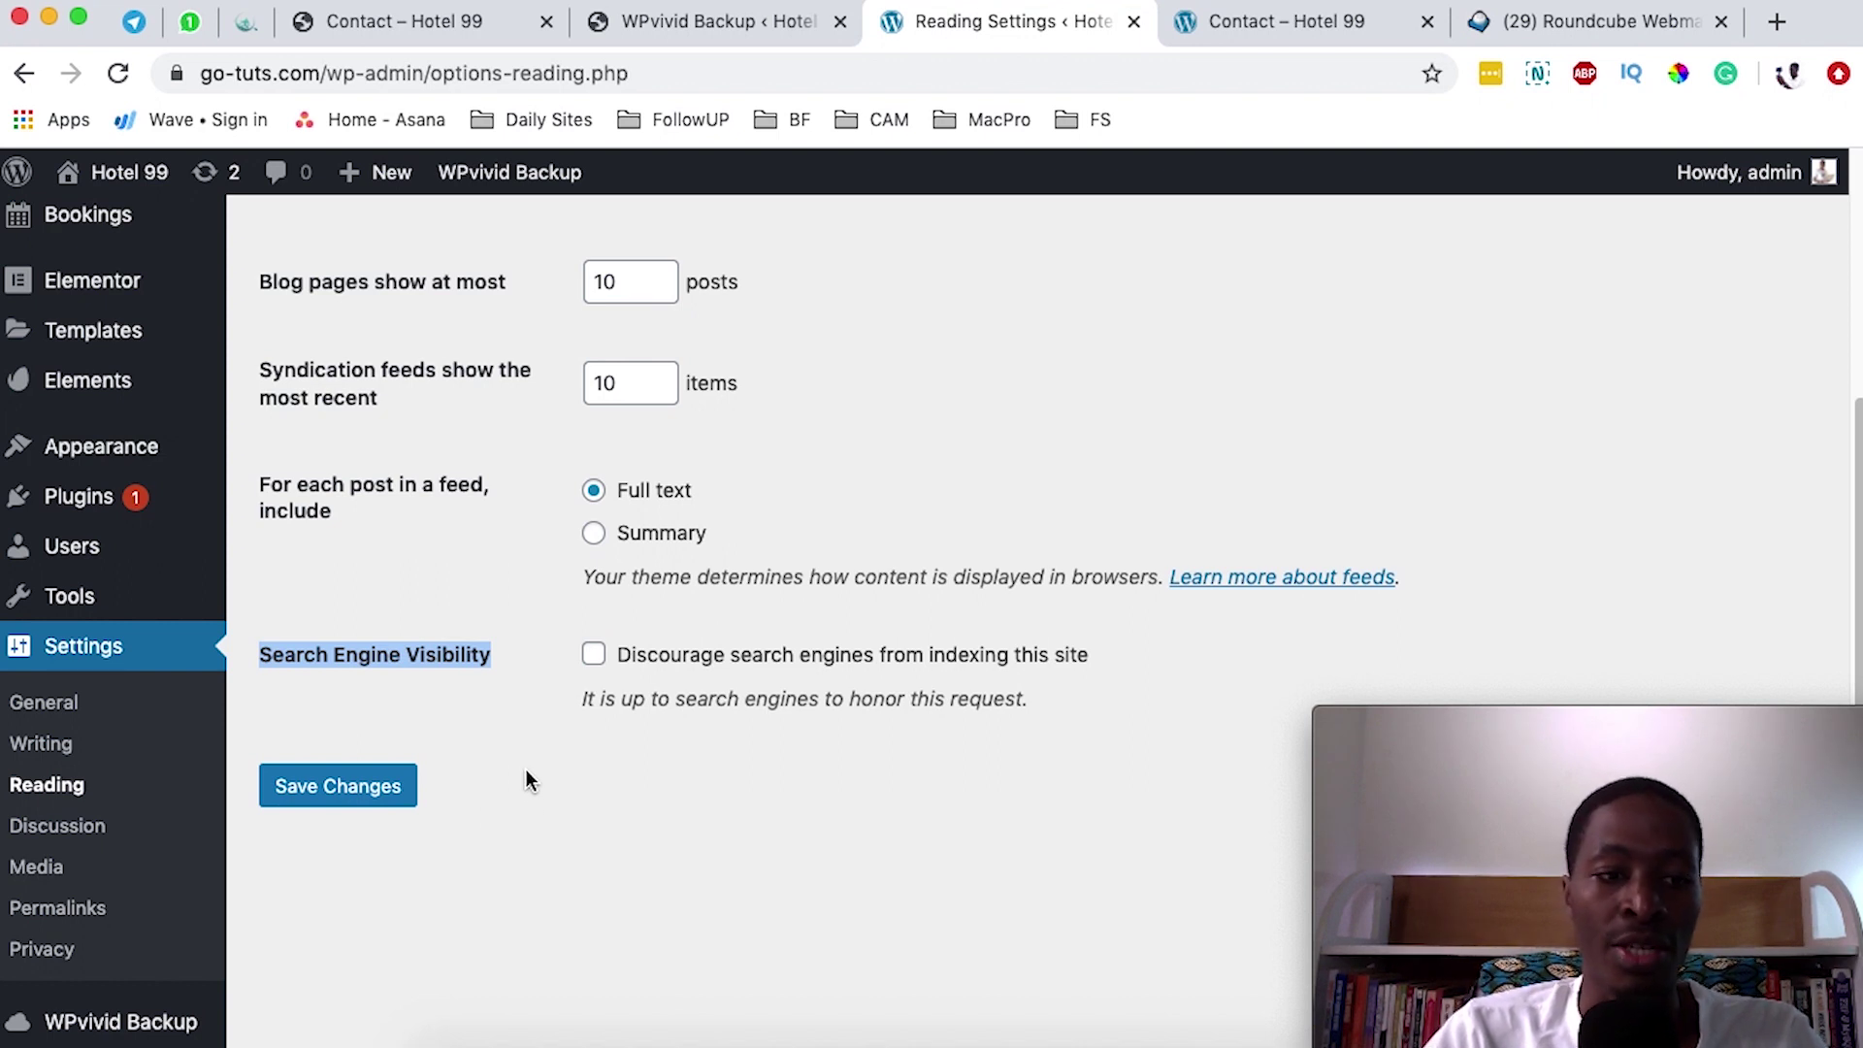
click(57, 907)
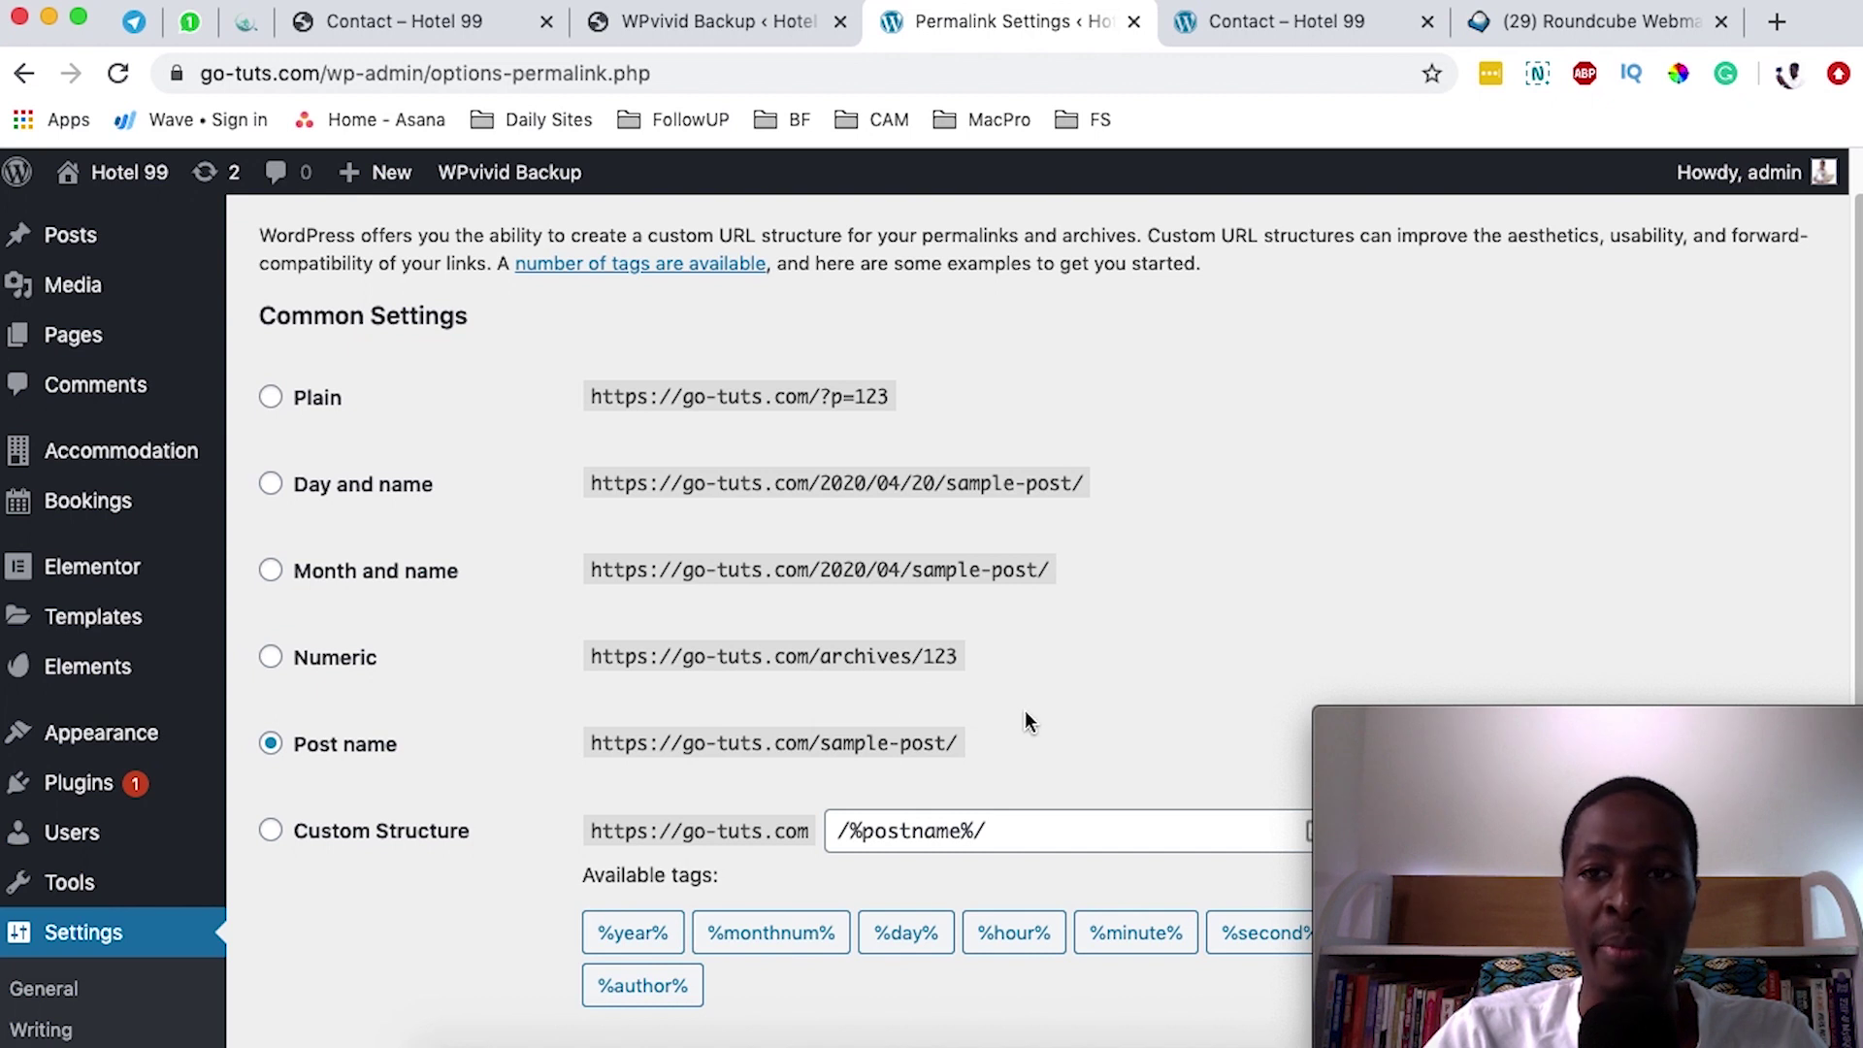
click(1261, 21)
key(super+r)
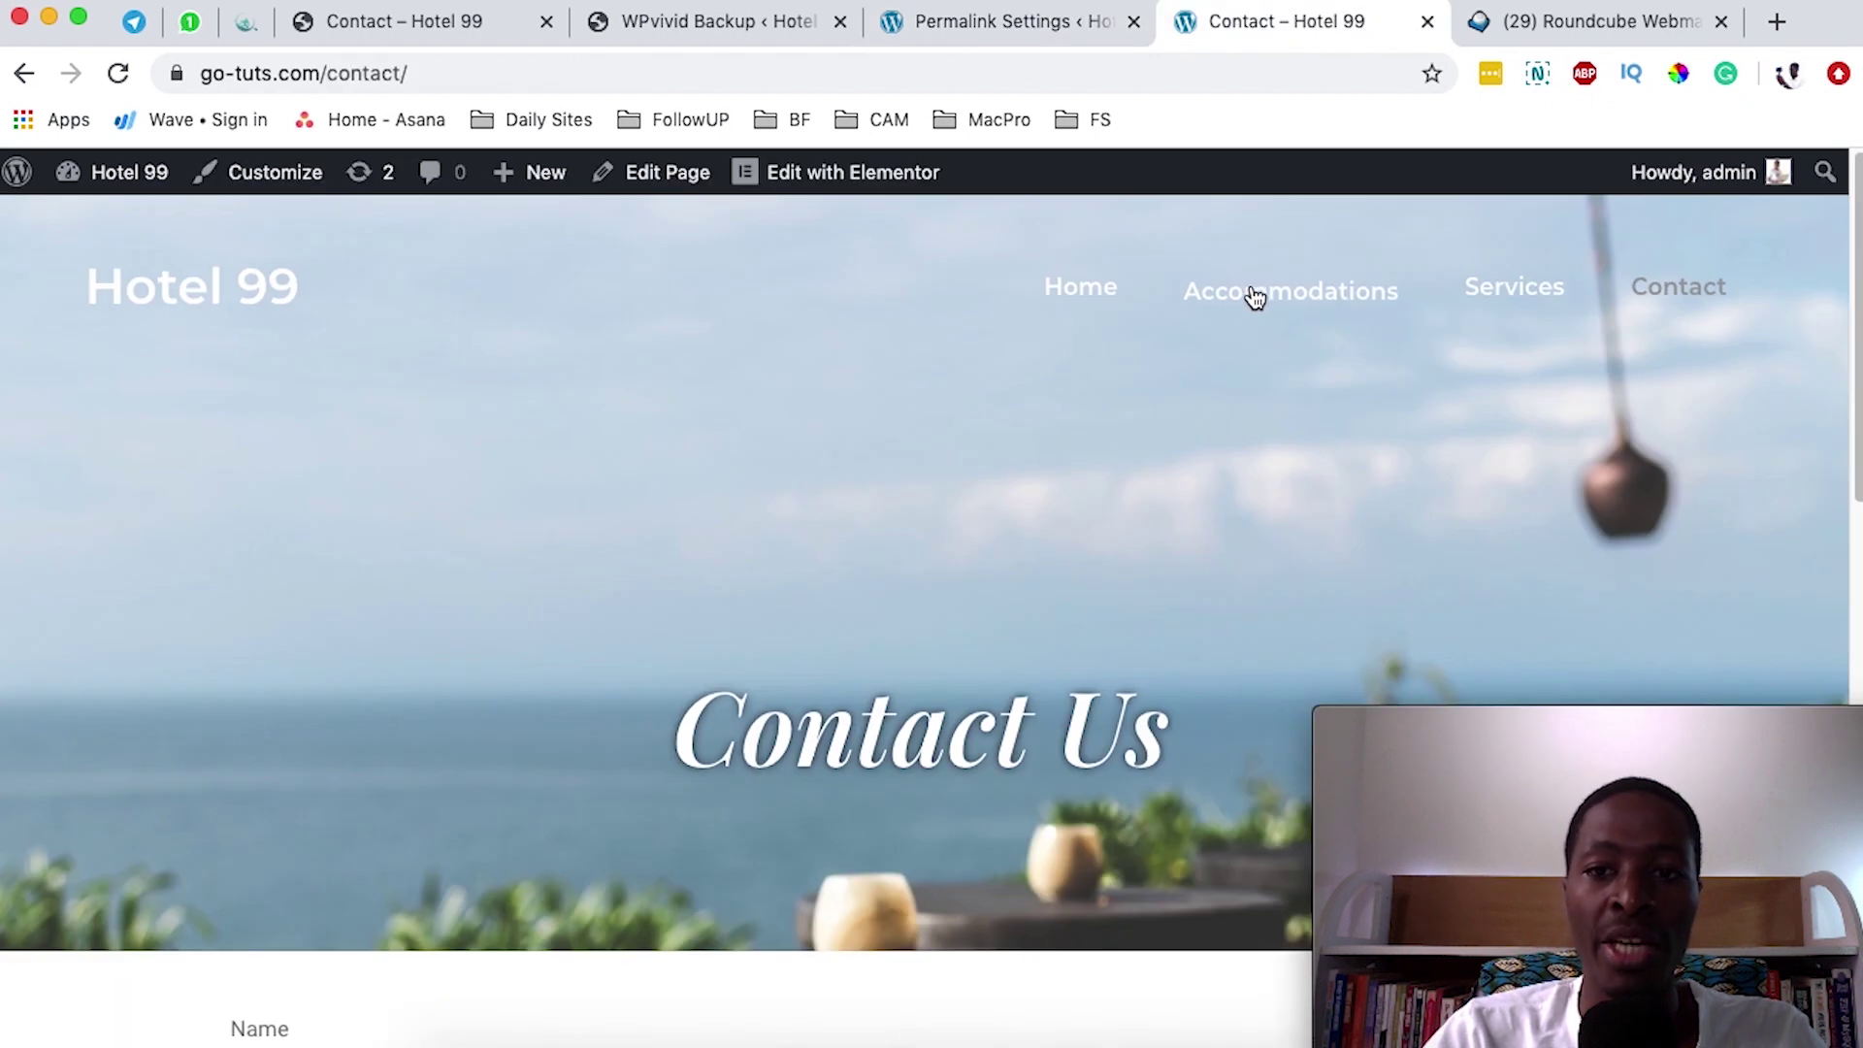
click(1259, 299)
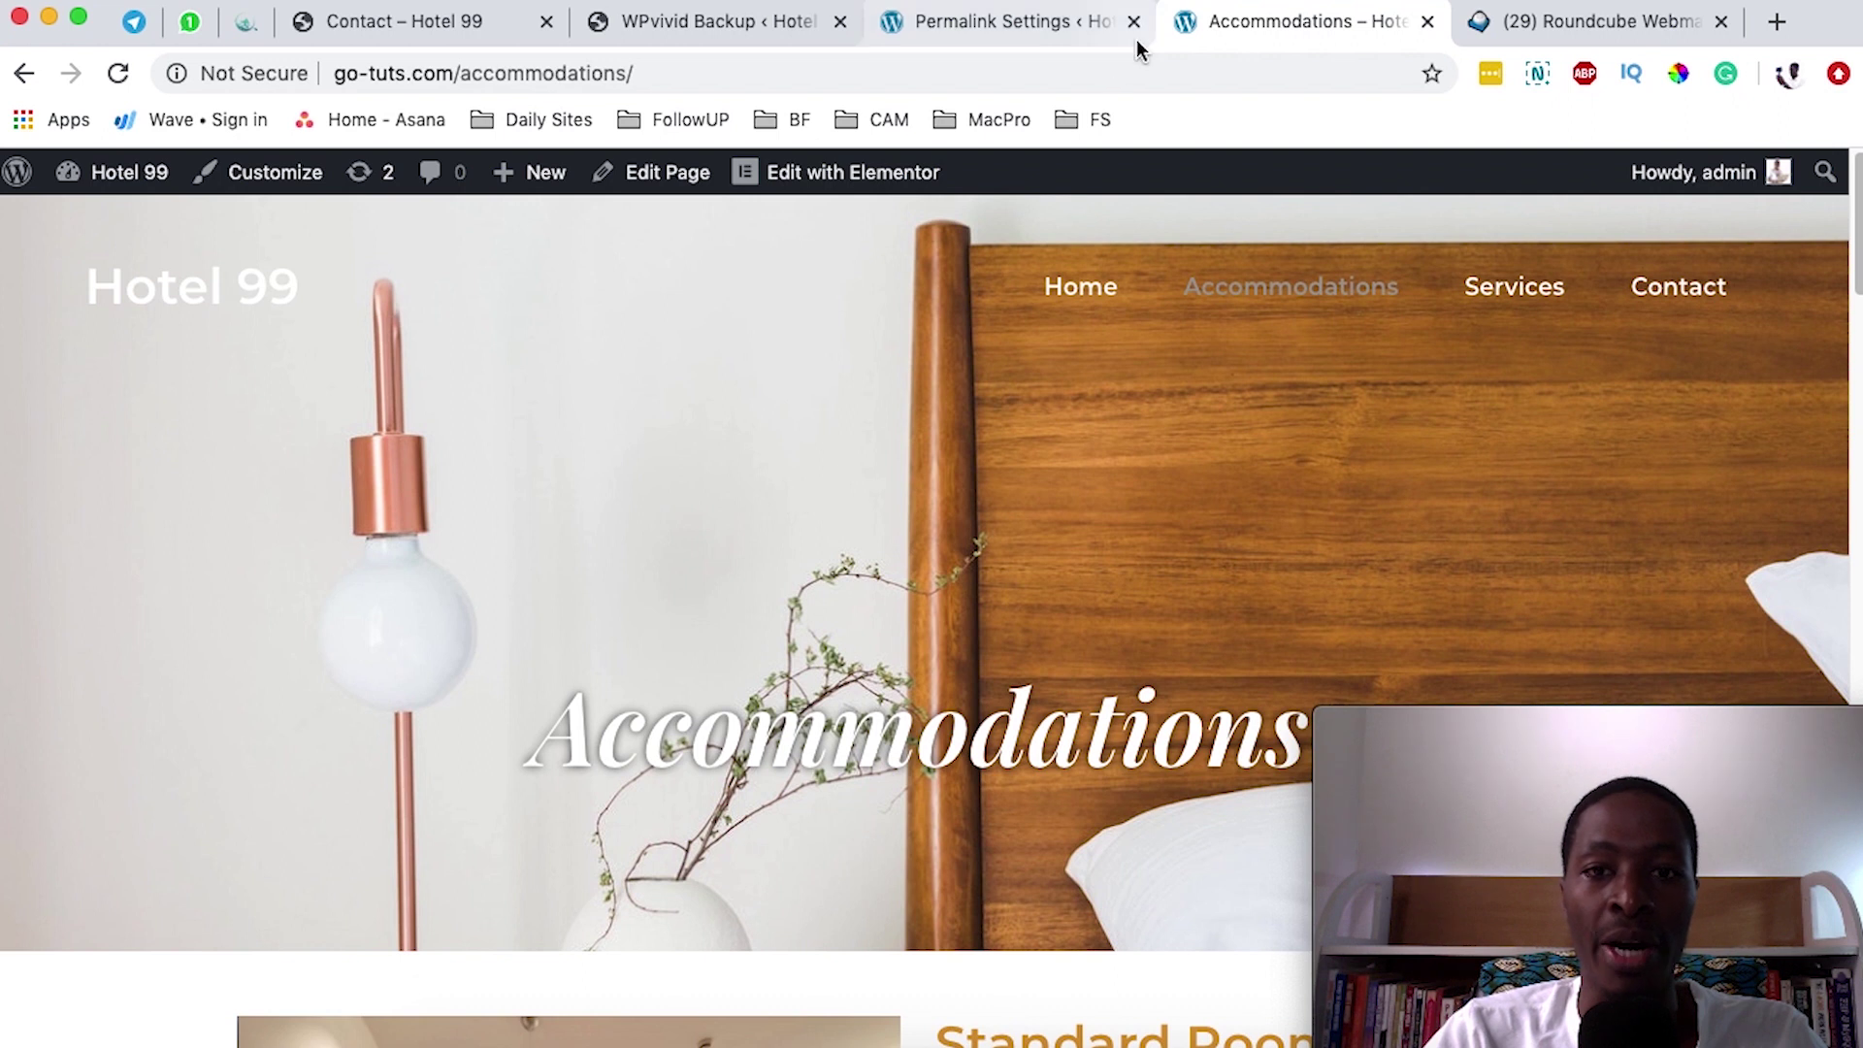
click(998, 21)
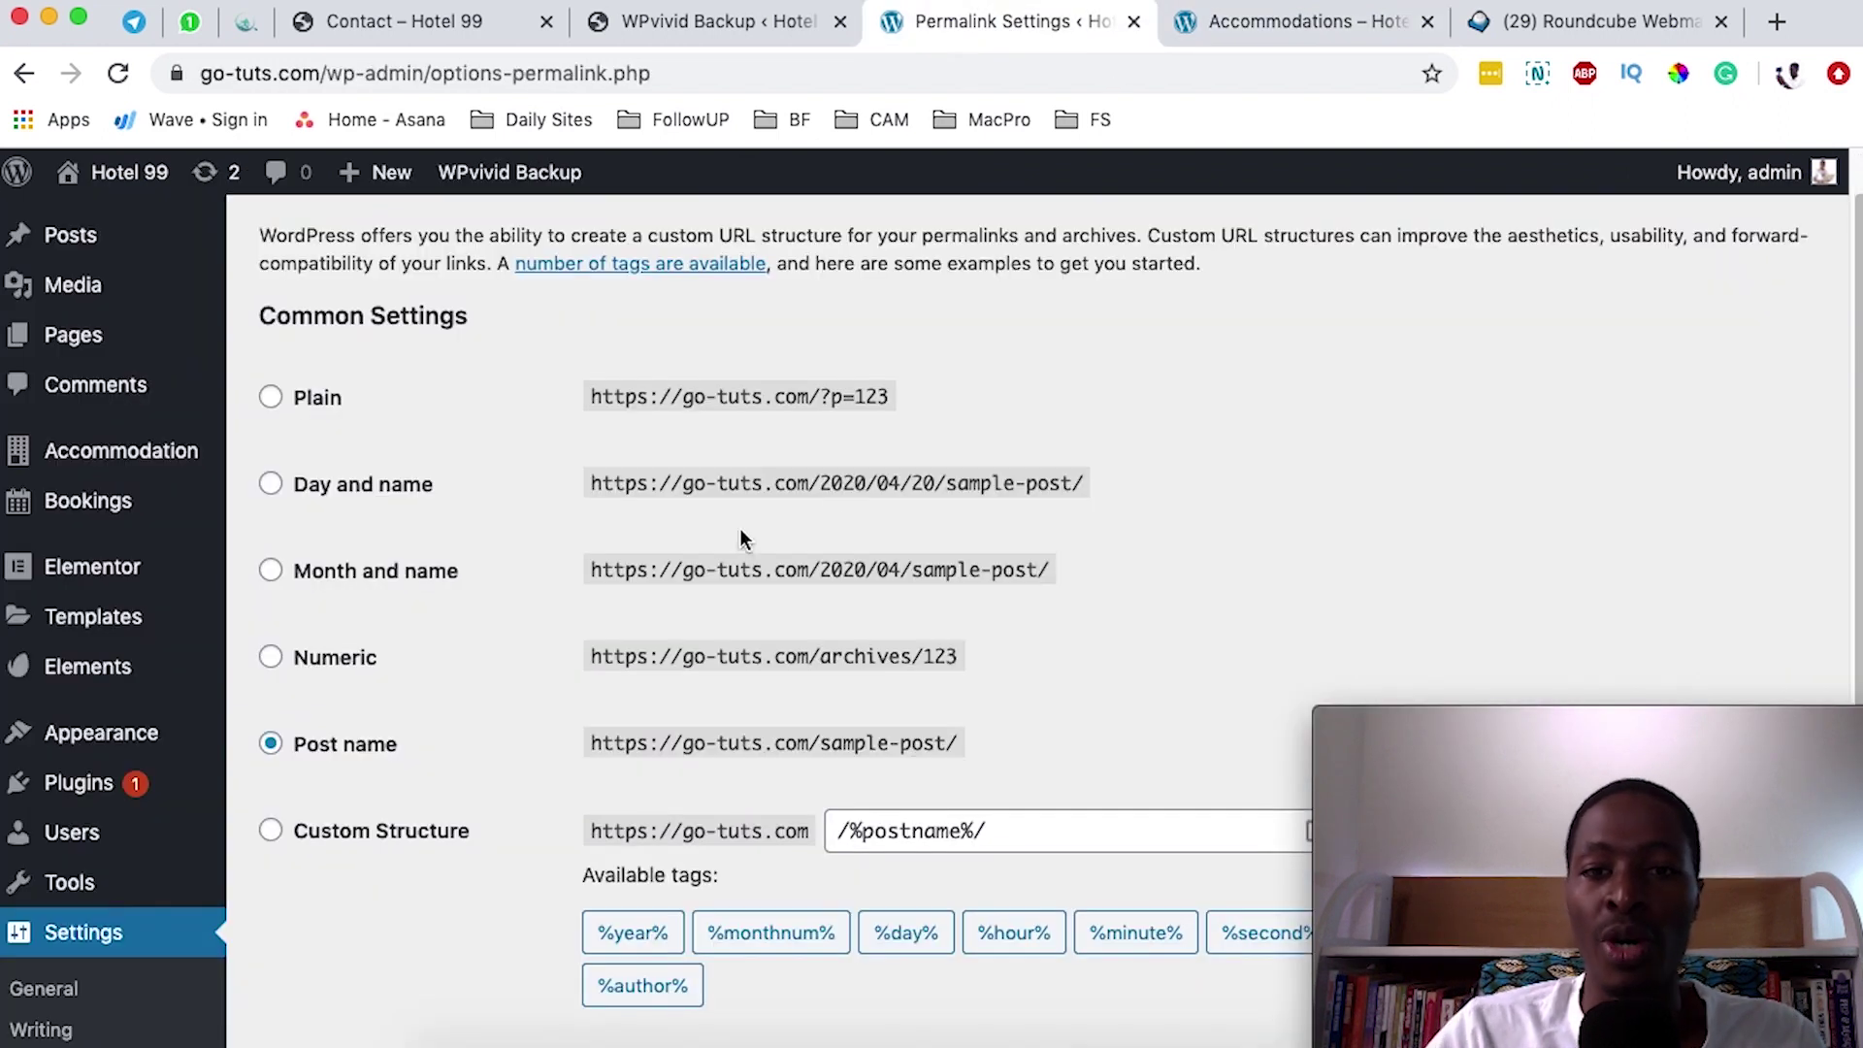